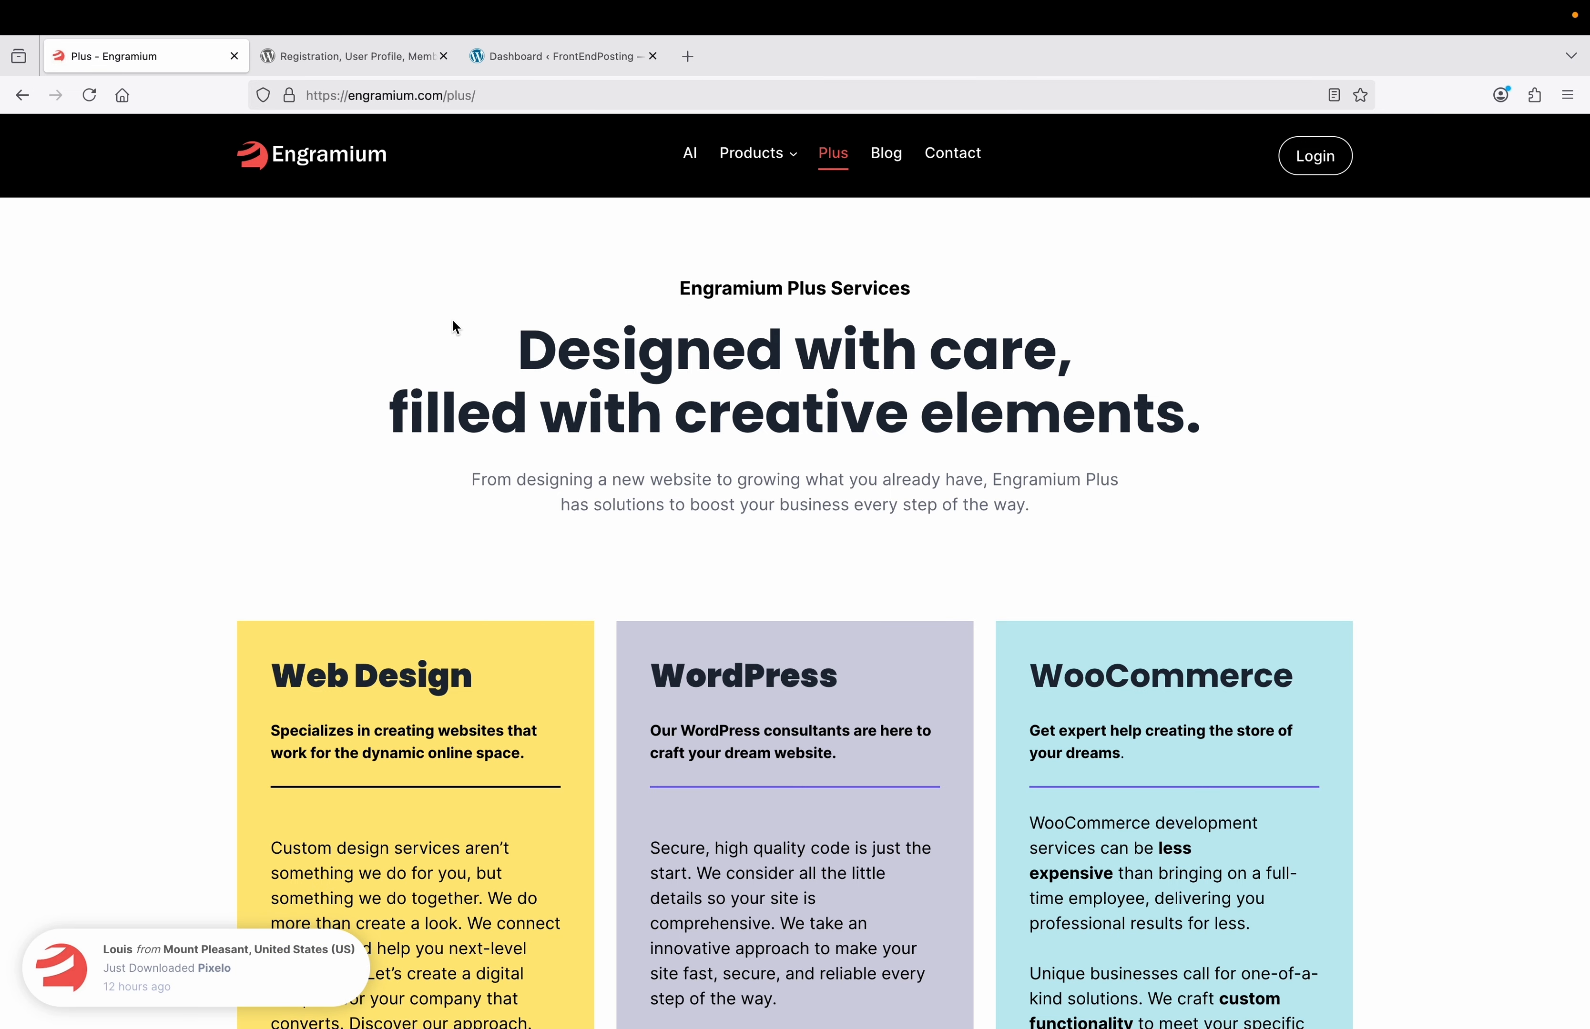
Switch to the browser tab showing the WP User Frontend plugin page on WordPress.org.
left_click(375, 59)
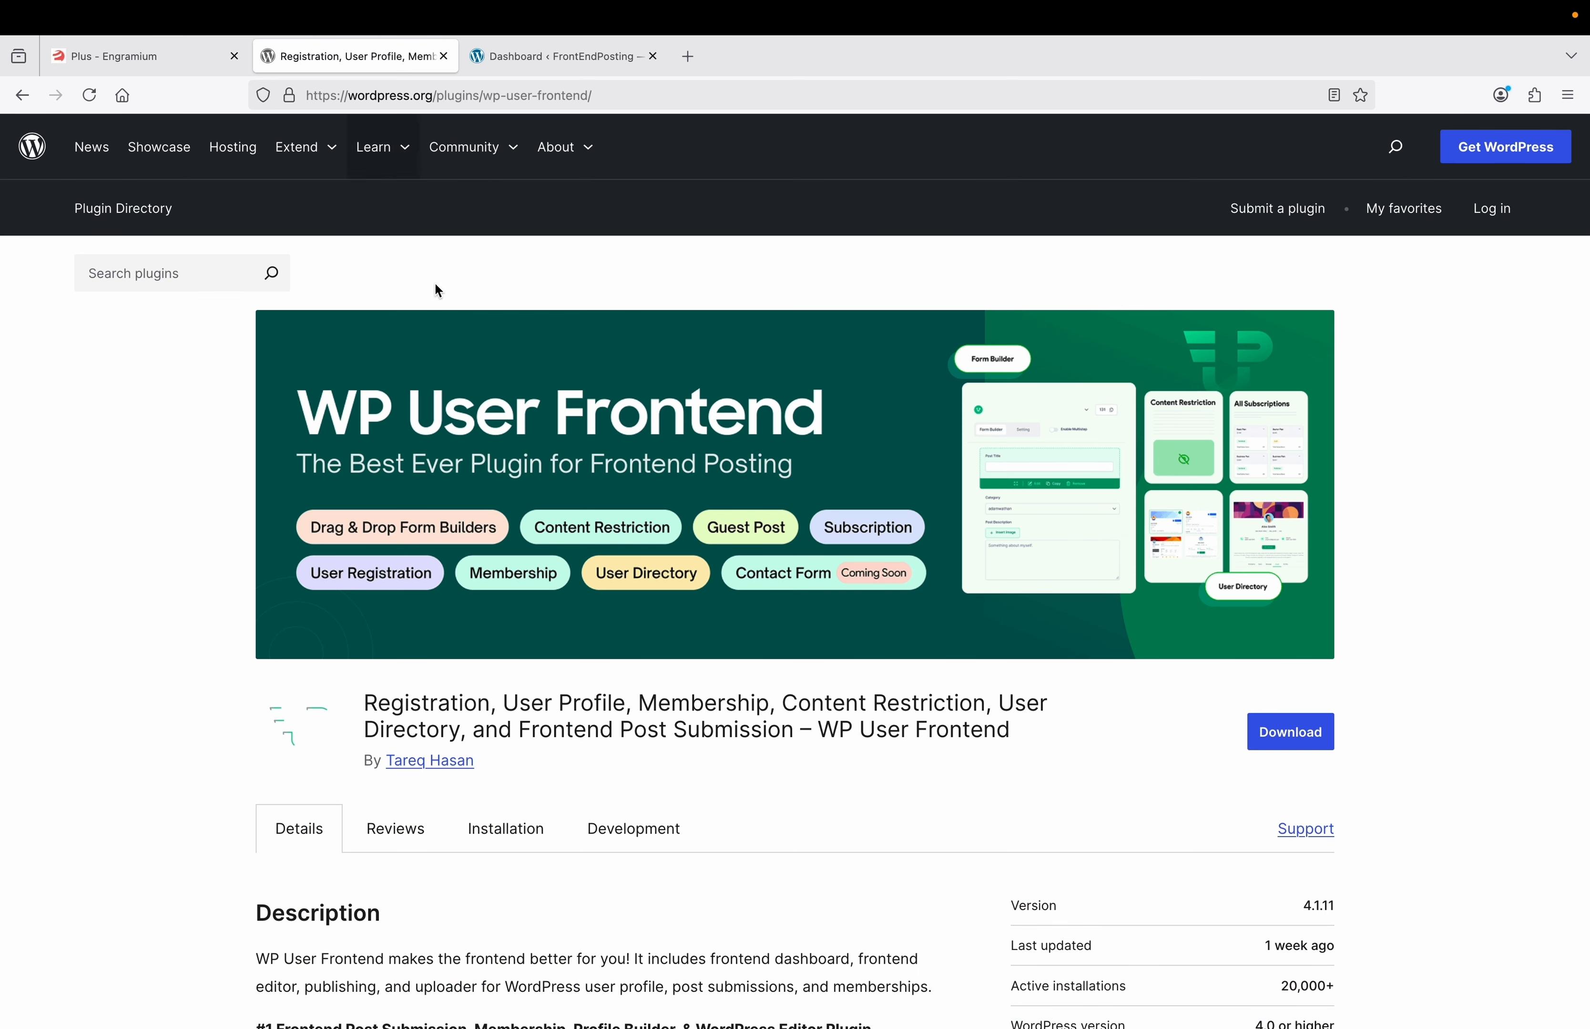
scroll(475, 465, "down", 2)
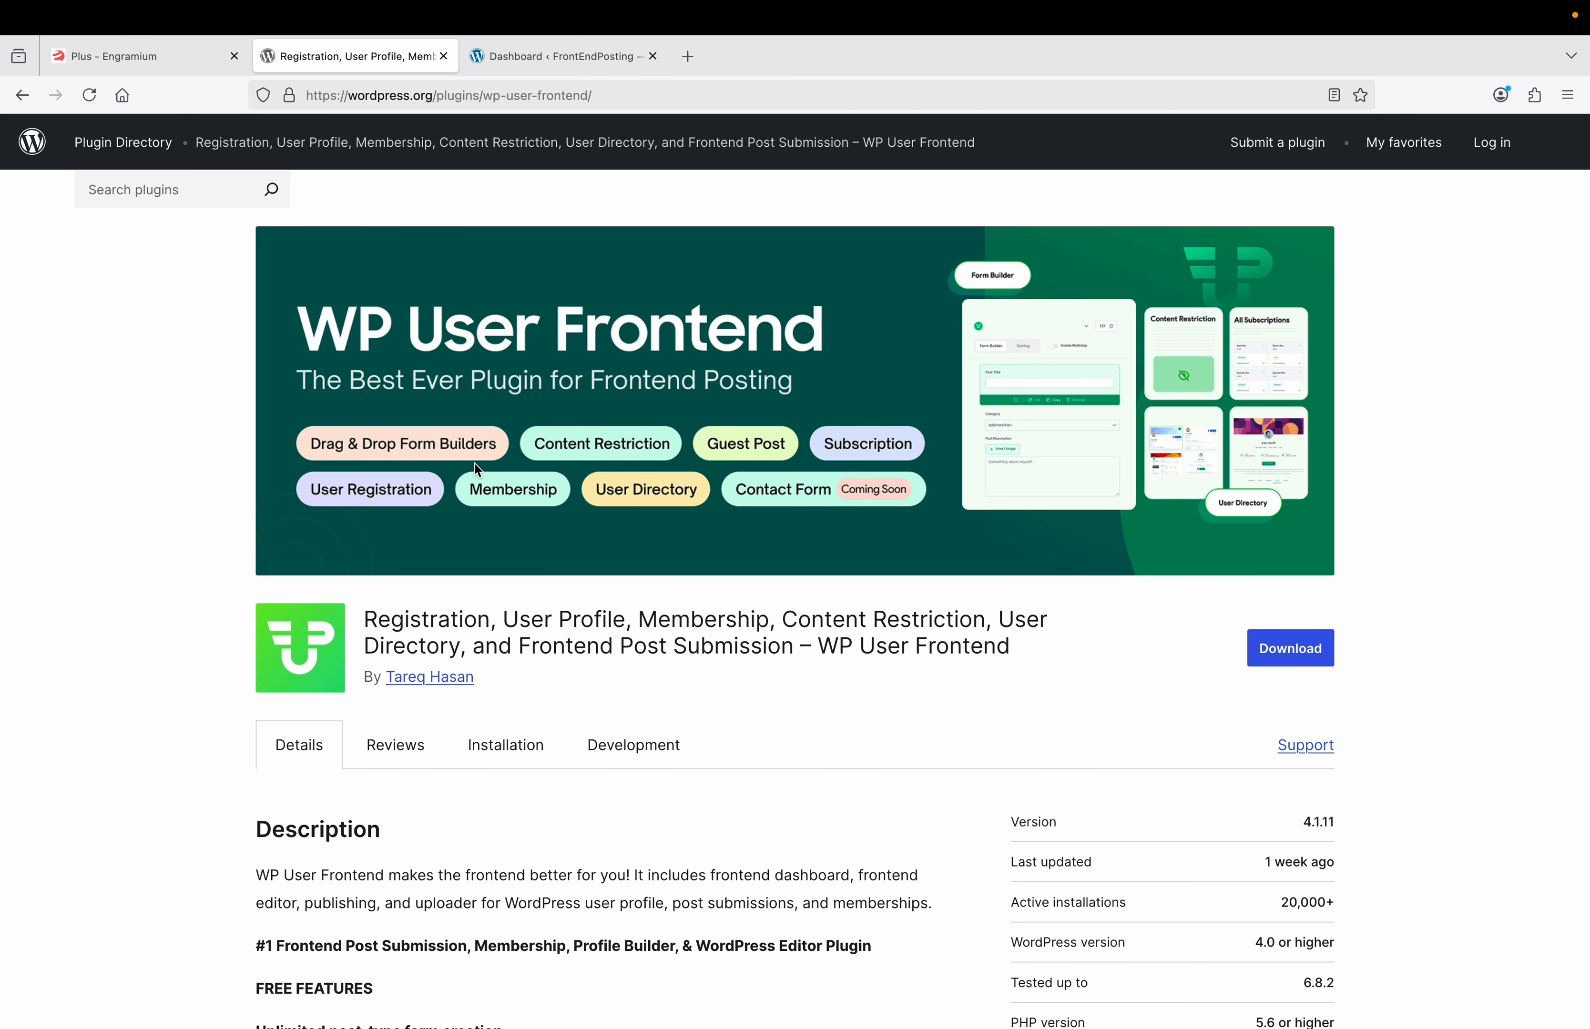
scroll(475, 465, "down", 2)
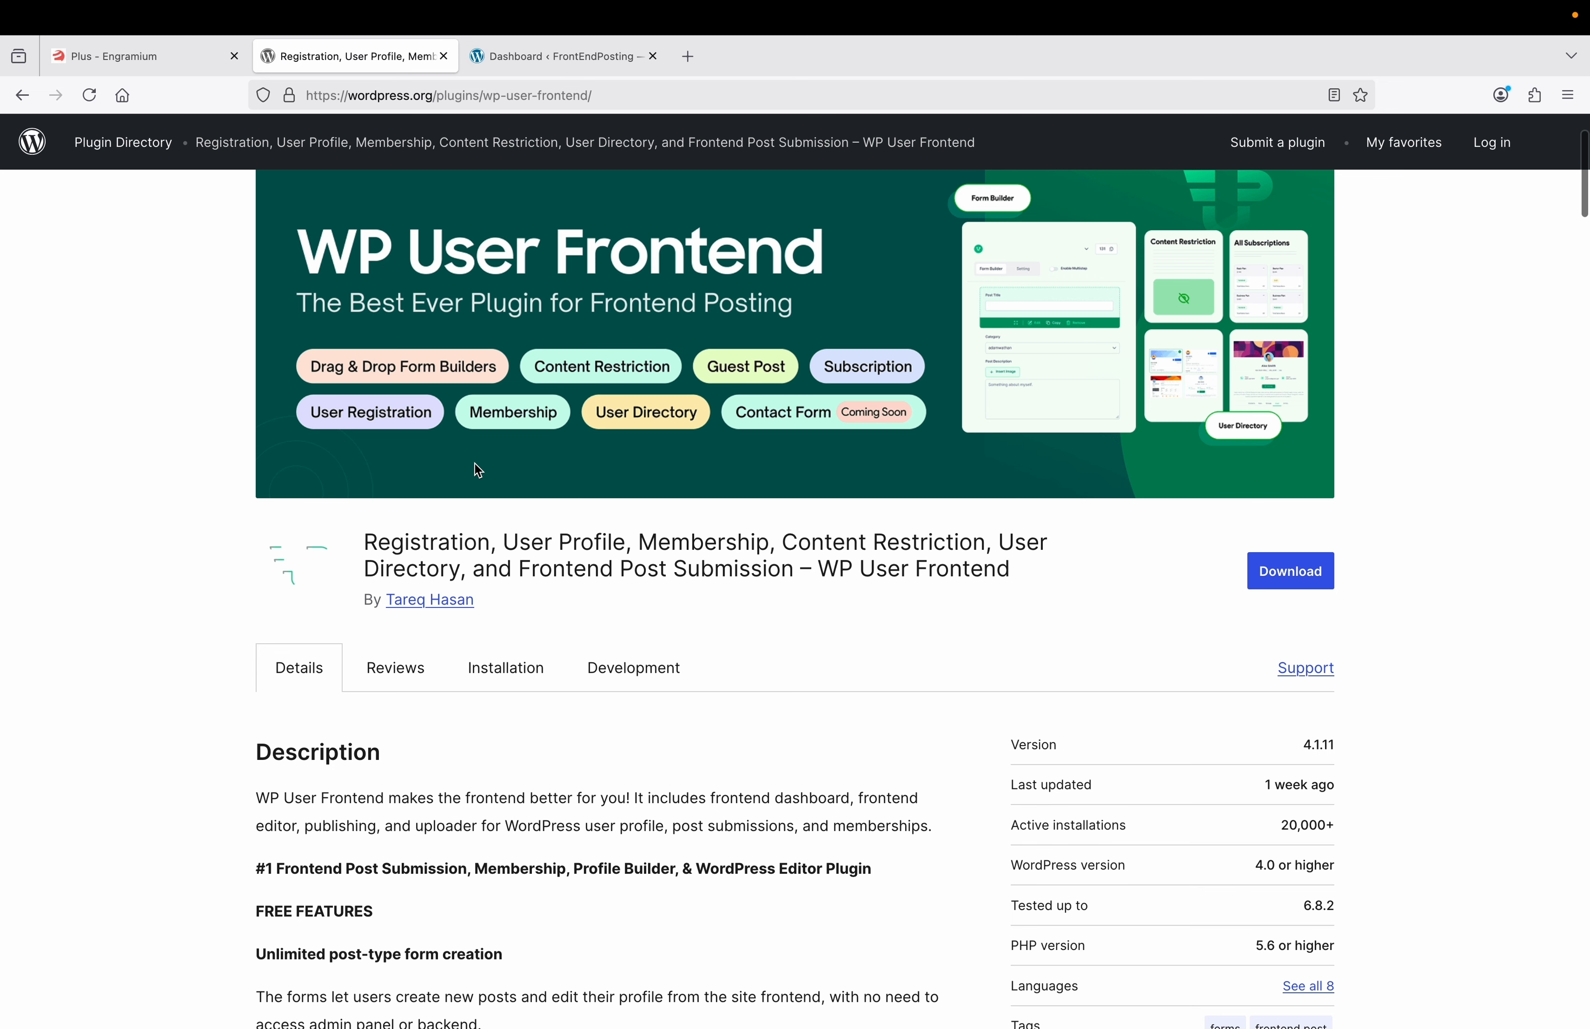
scroll(476, 470, "down", 5)
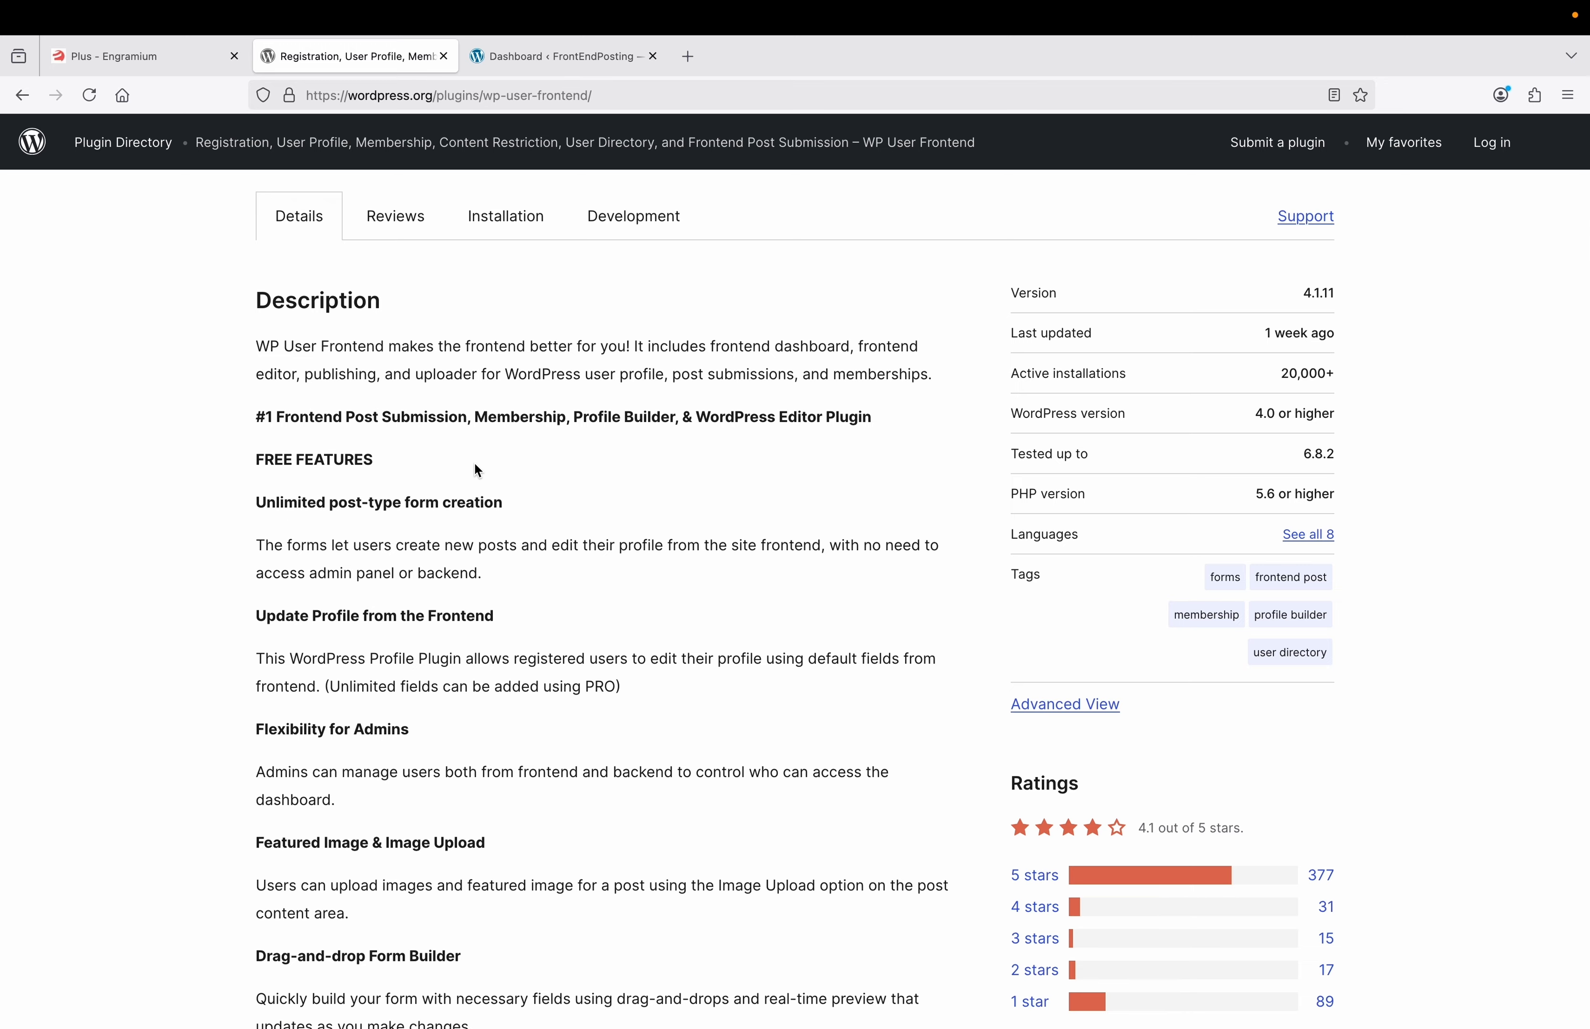
scroll(478, 470, "down", 6)
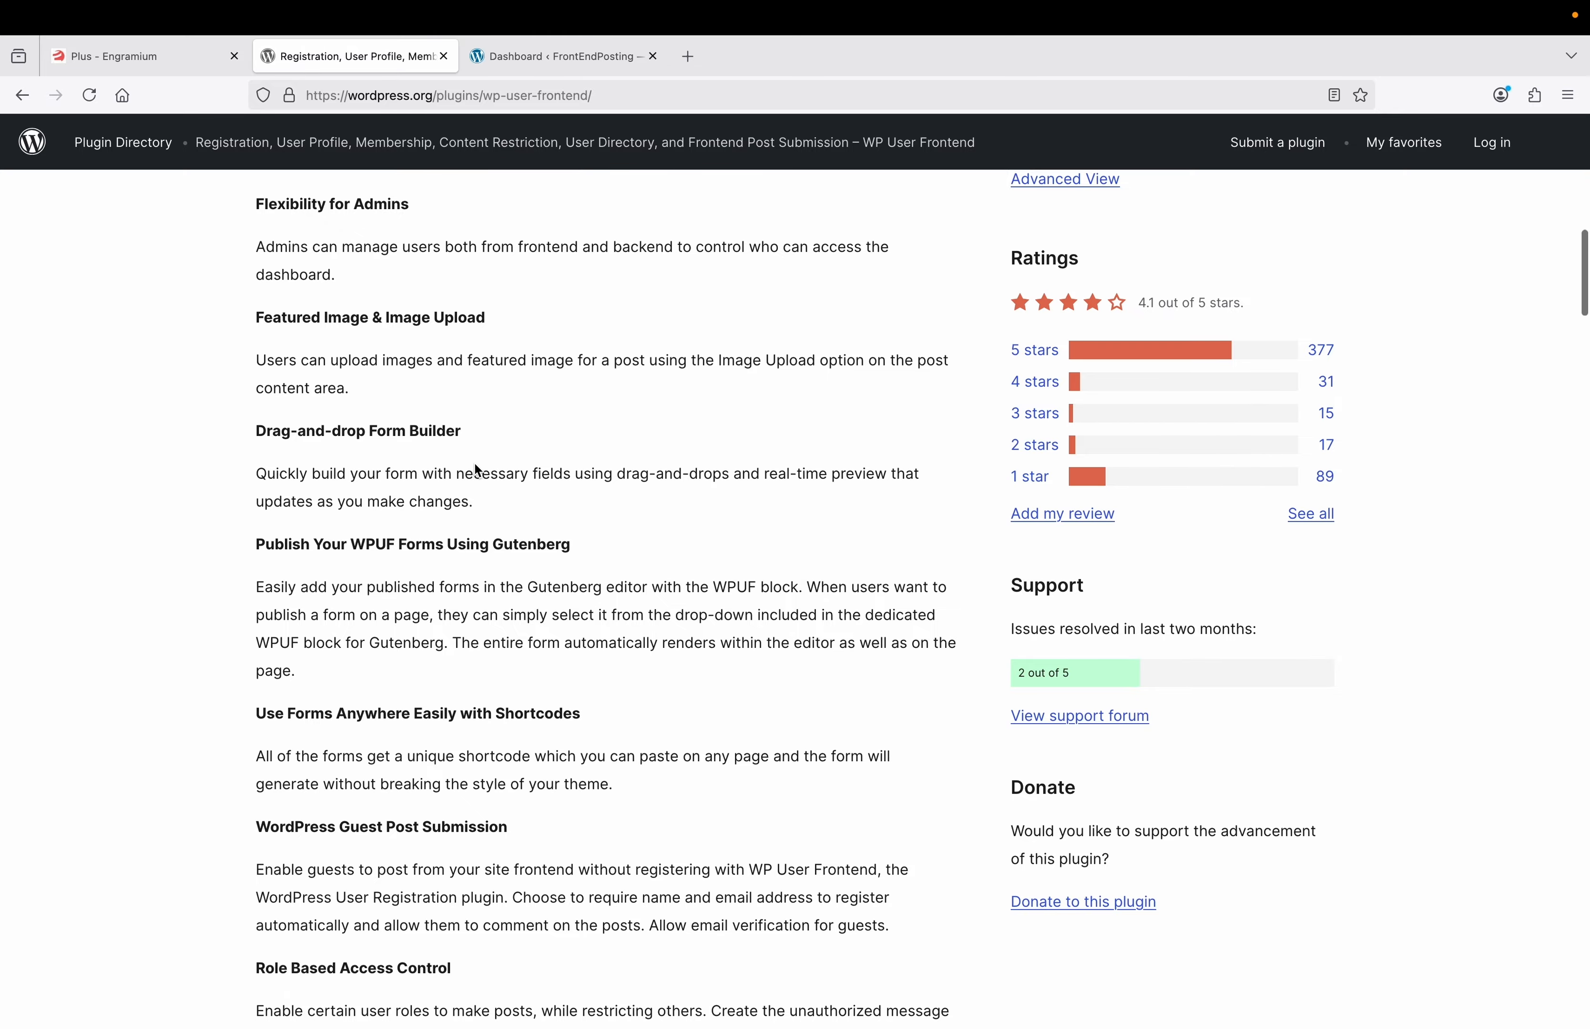
scroll(476, 468, "up", 11)
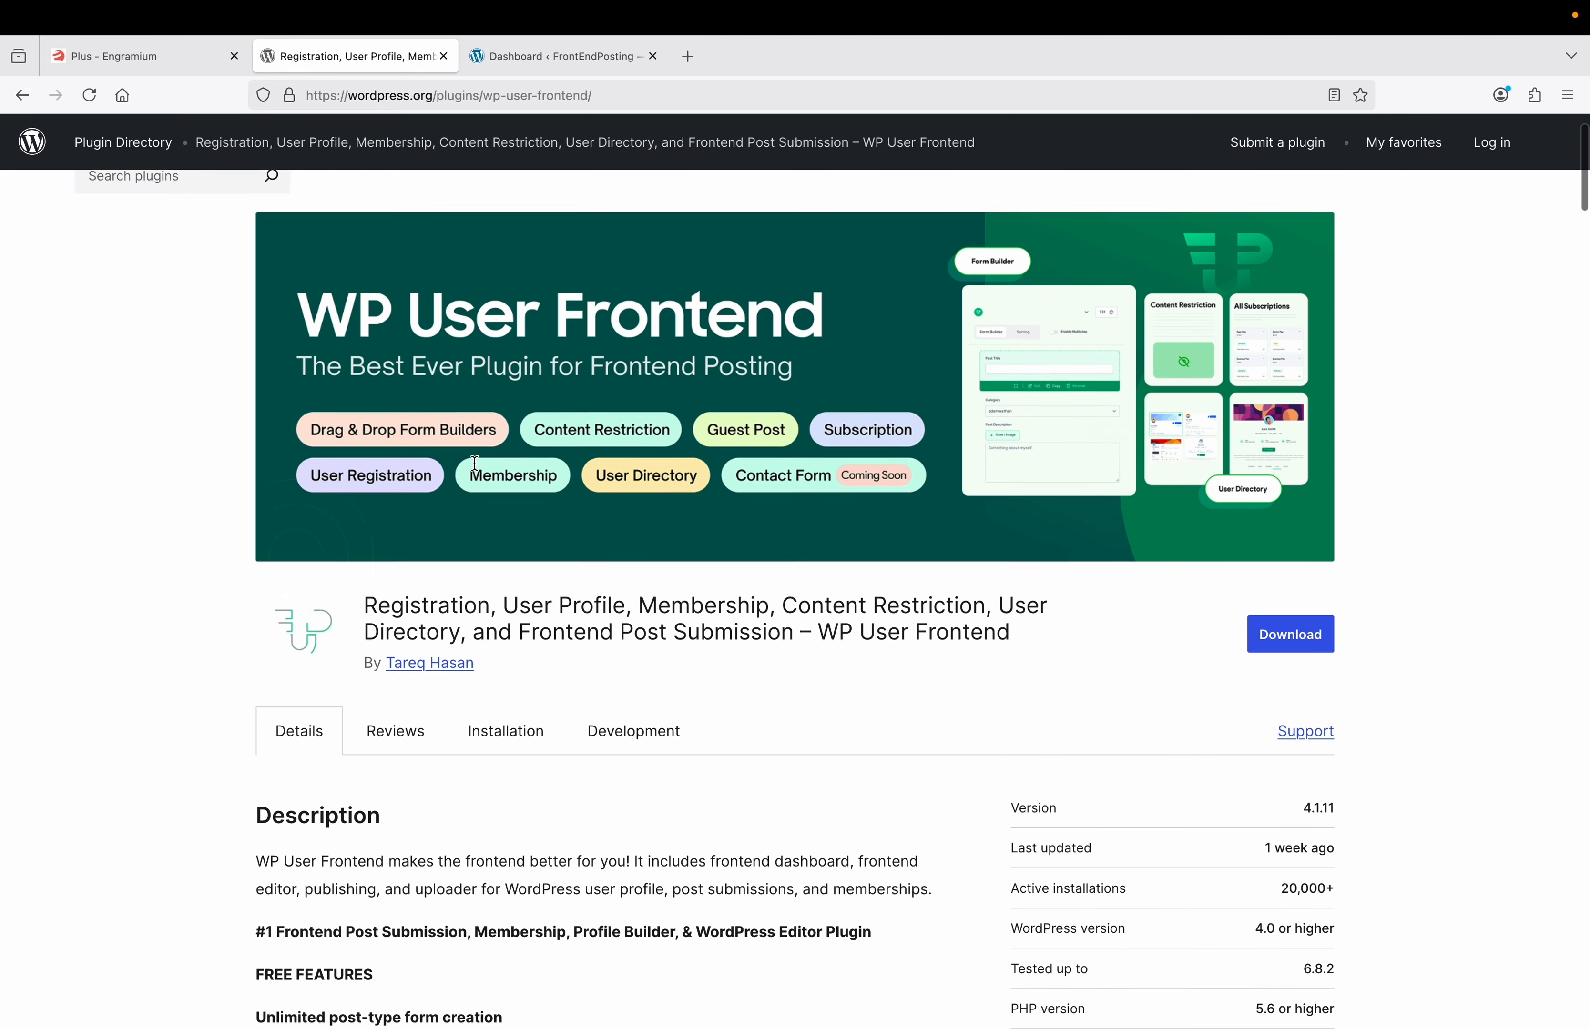
scroll(475, 464, "up", 2)
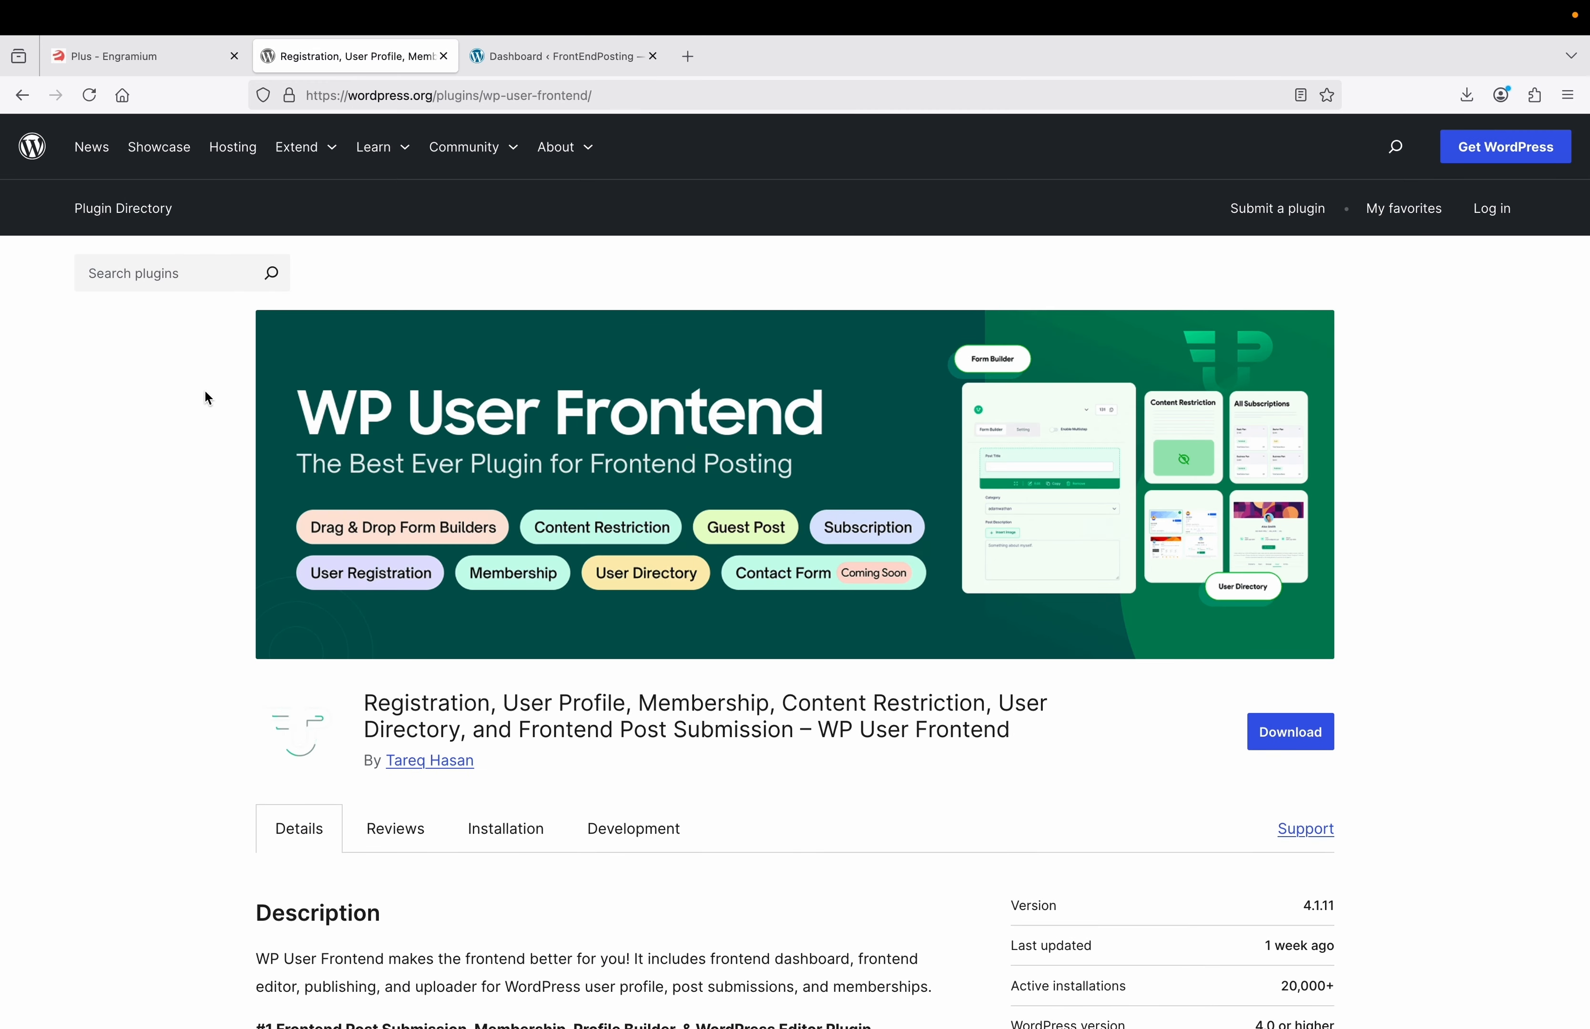
In the FrontEndPosting admin, search Add Plugins for 'wp user frontend', then open User Frontend's Post Forms.
left_click(543, 64)
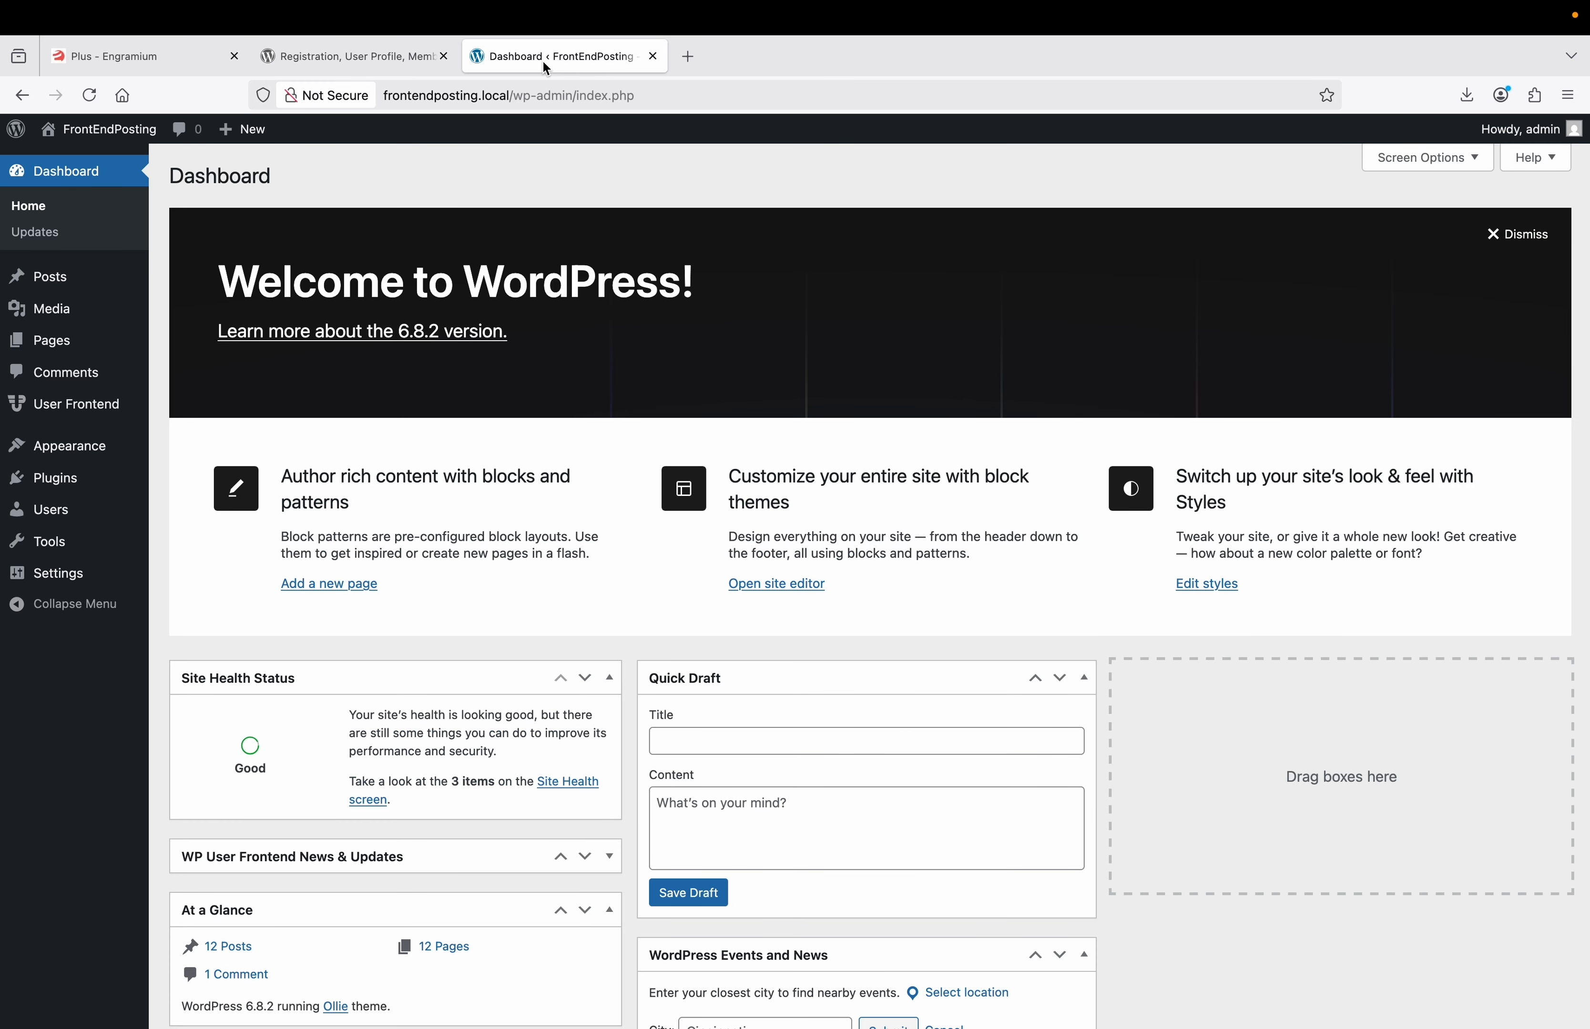
mouse_move(66, 480)
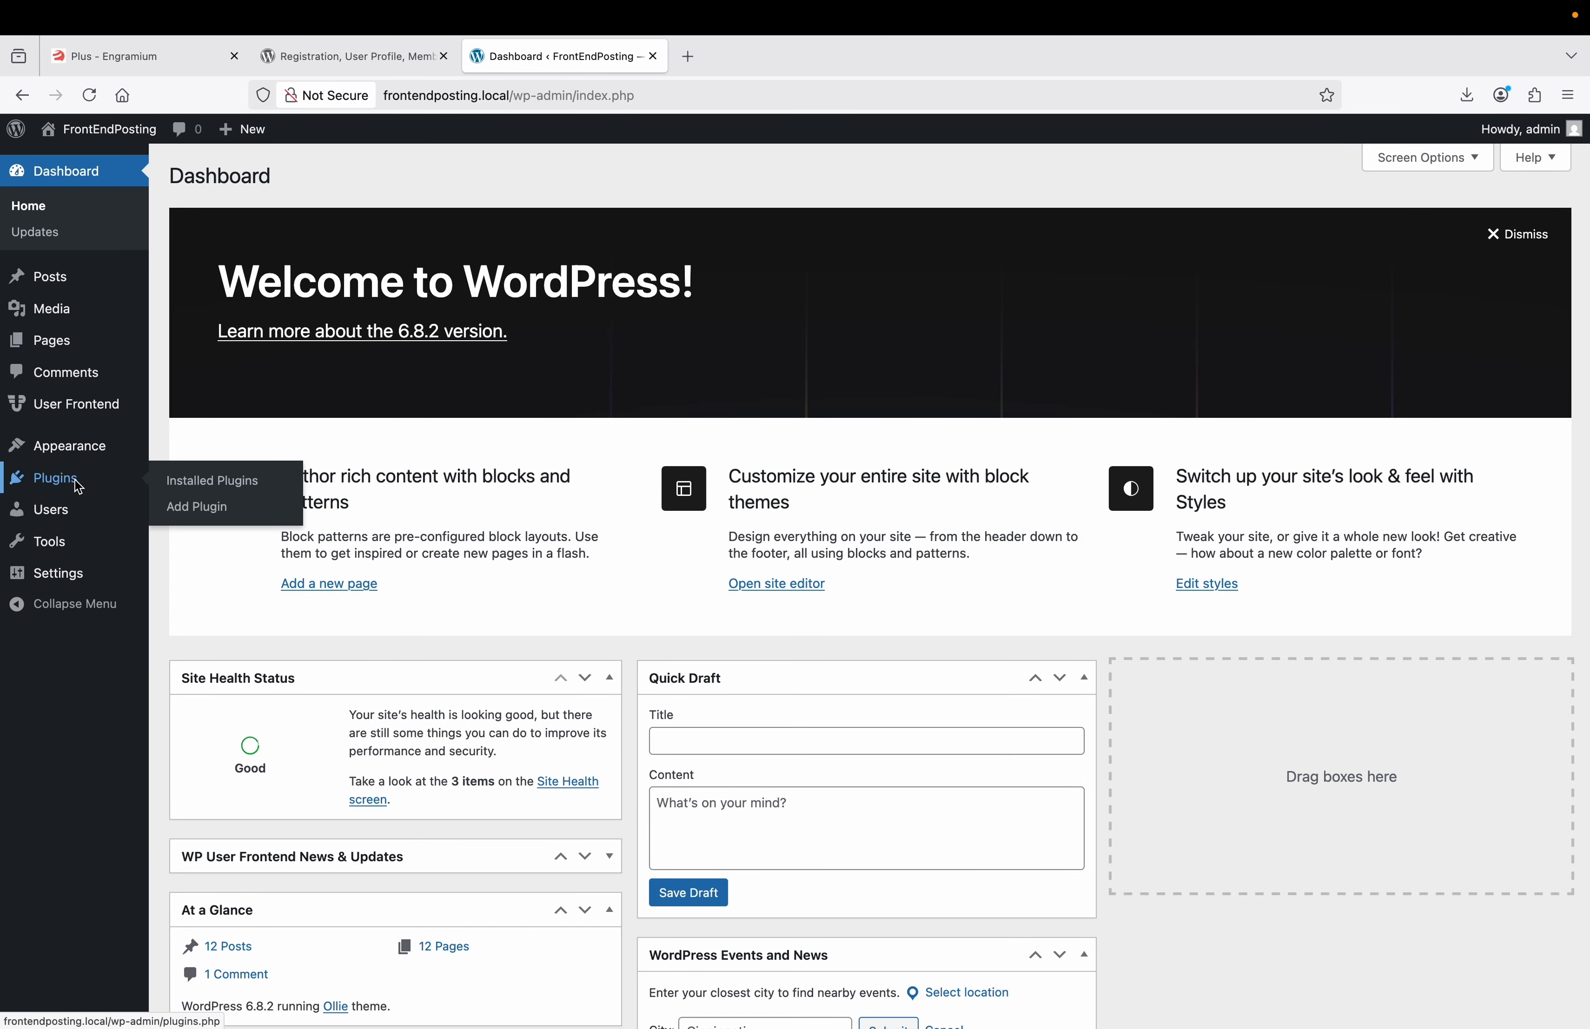
left_click(201, 514)
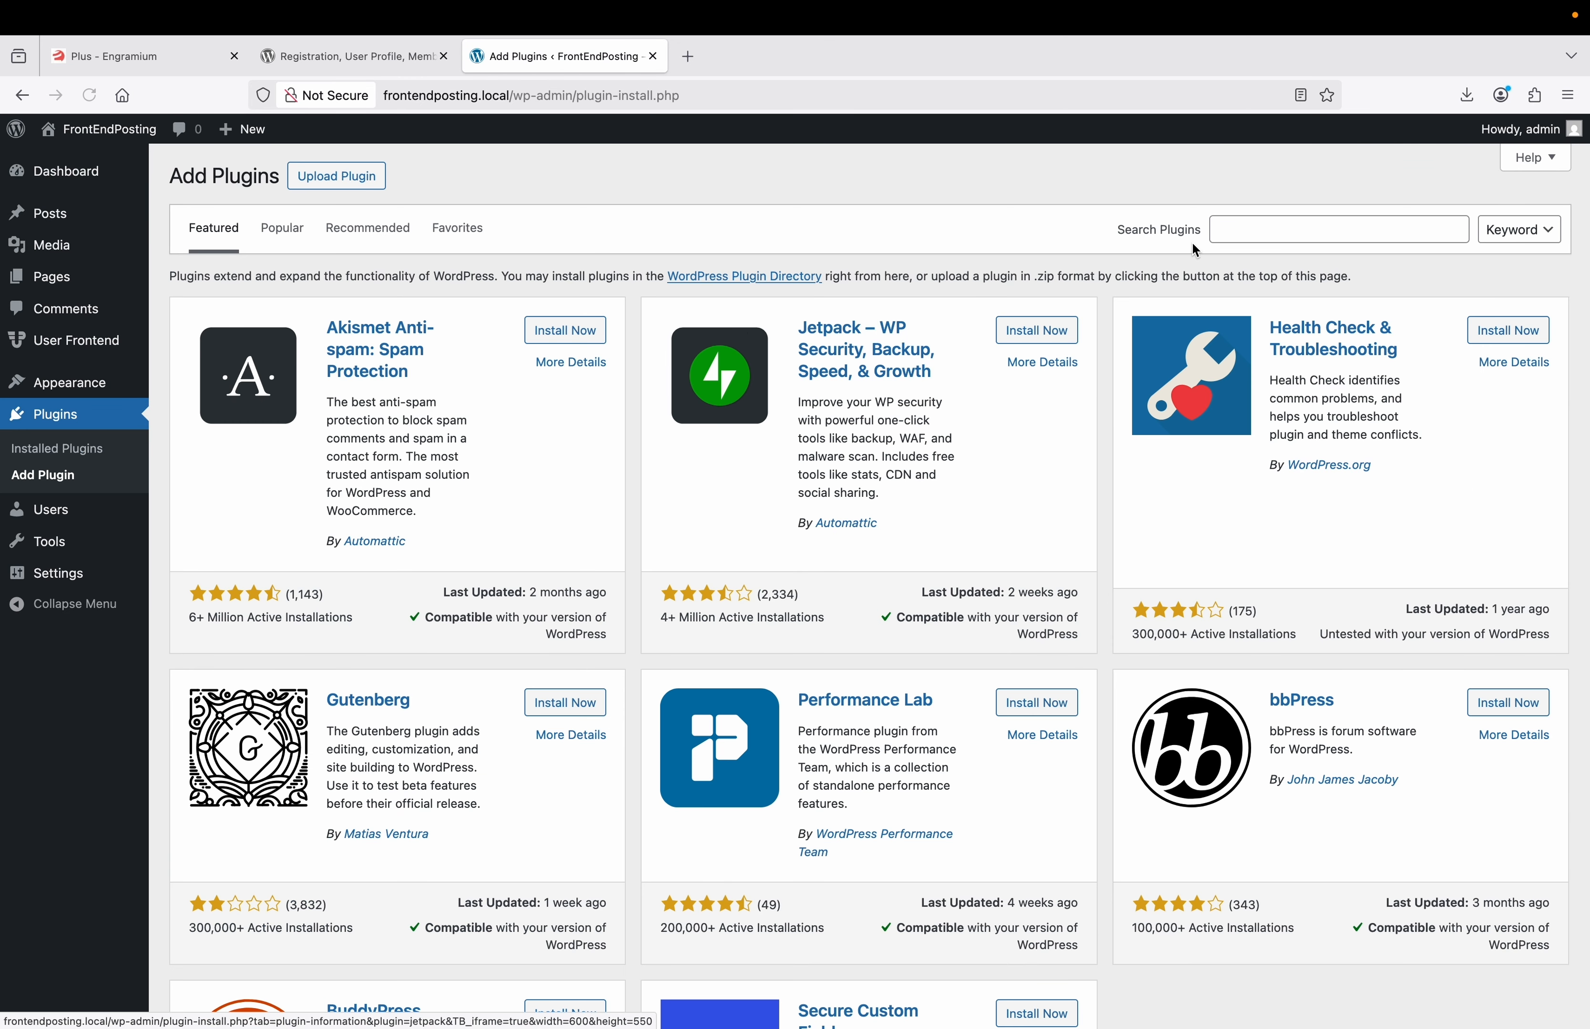
left_click(1276, 232)
type("wp")
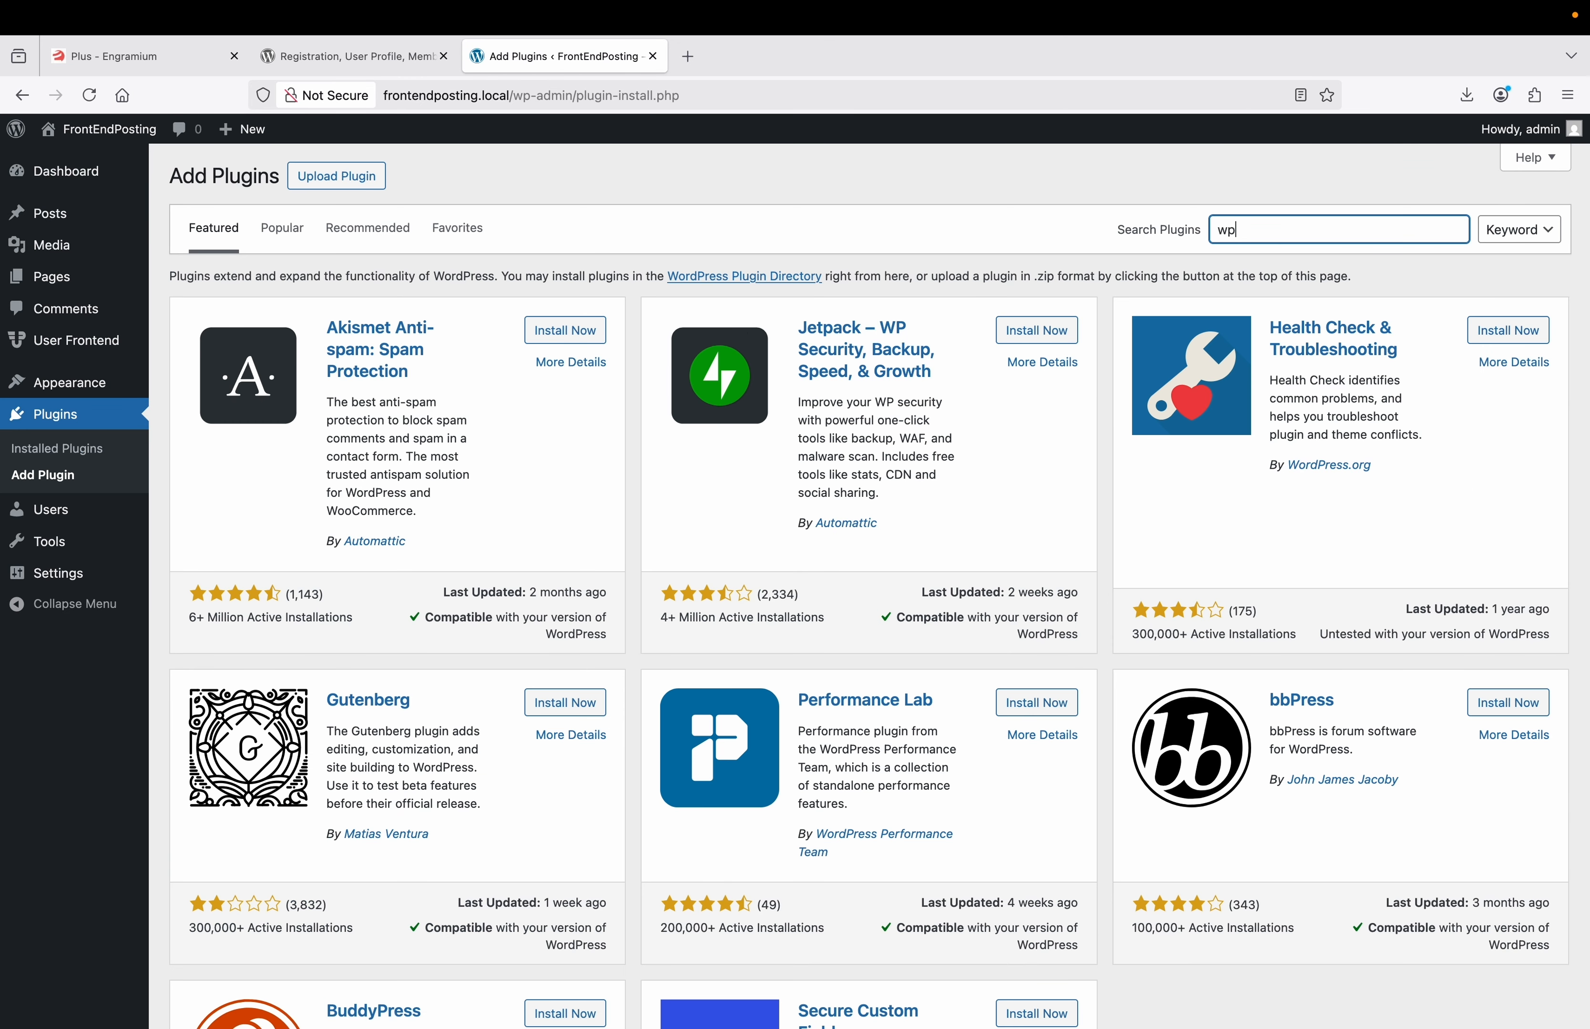
type(" user frontend")
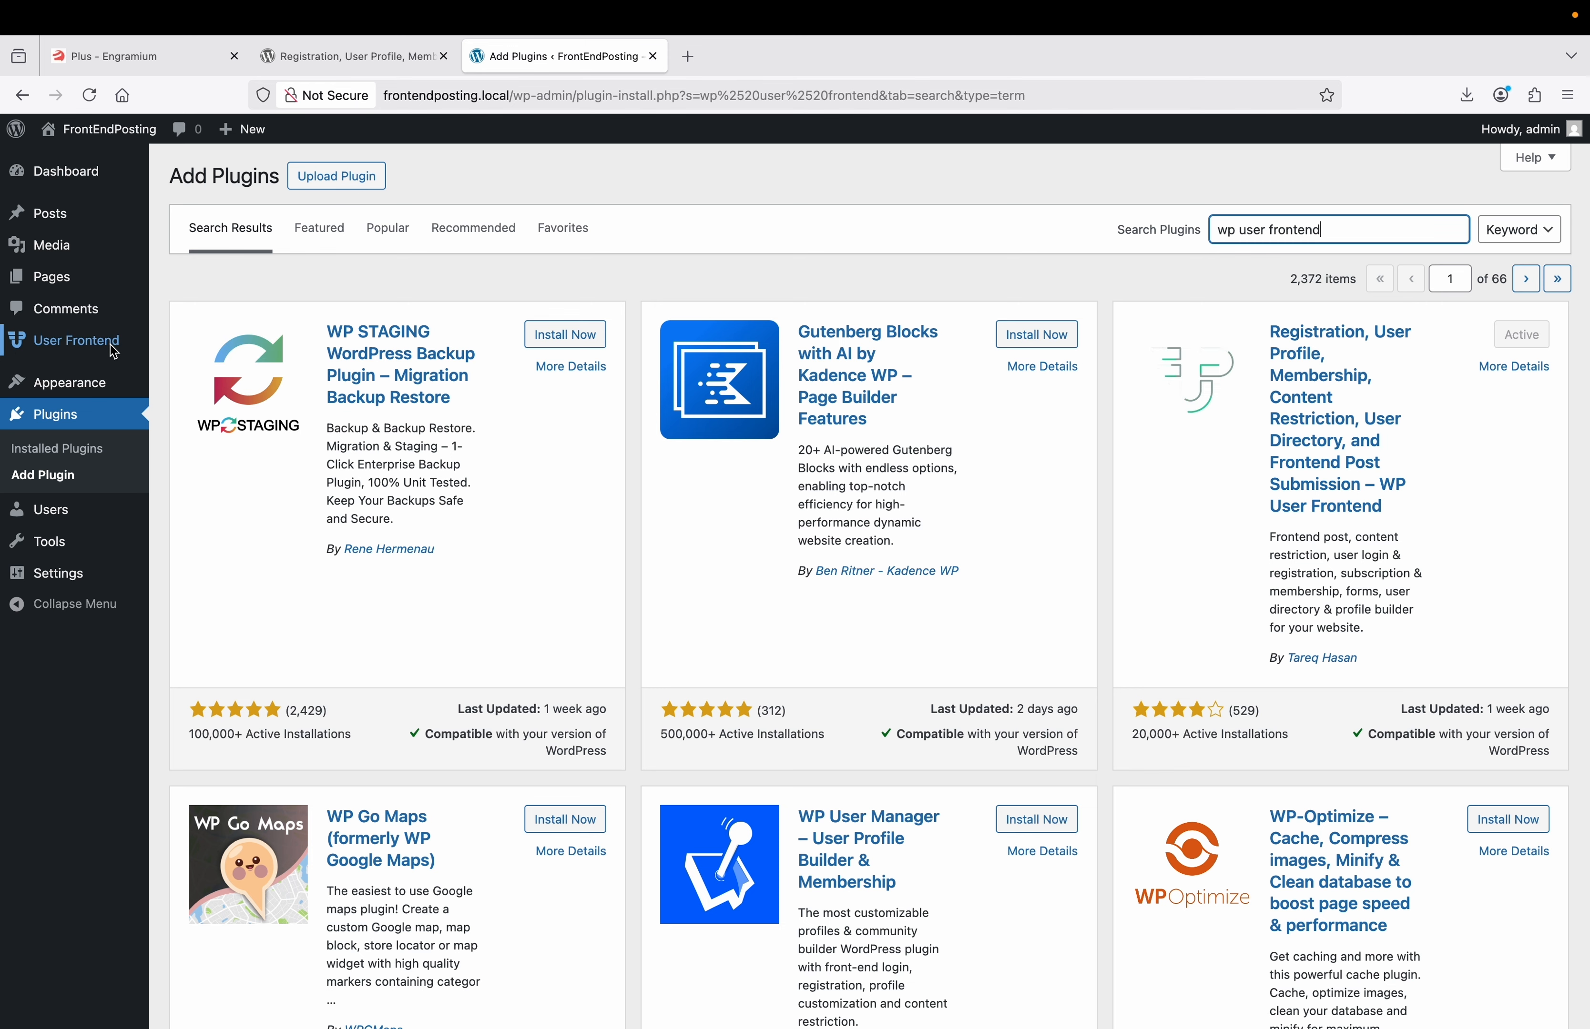
mouse_move(74, 340)
left_click(191, 347)
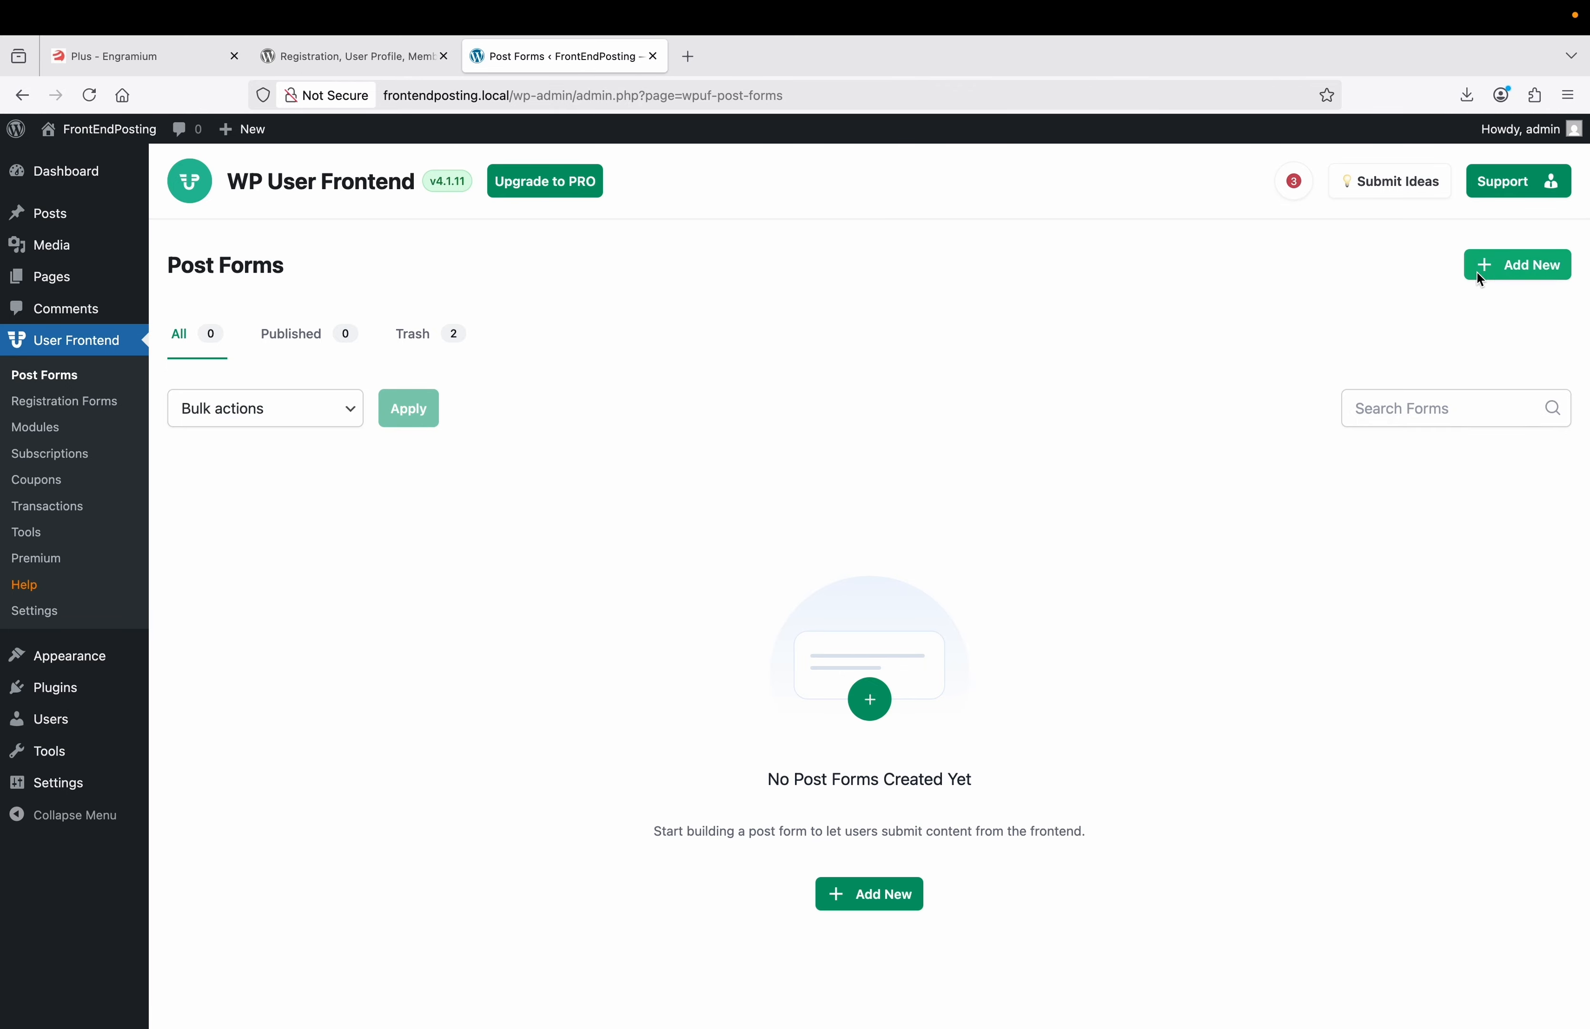
Create a new post form, Sample Form #90, from the Blank Form template.
left_click(1492, 268)
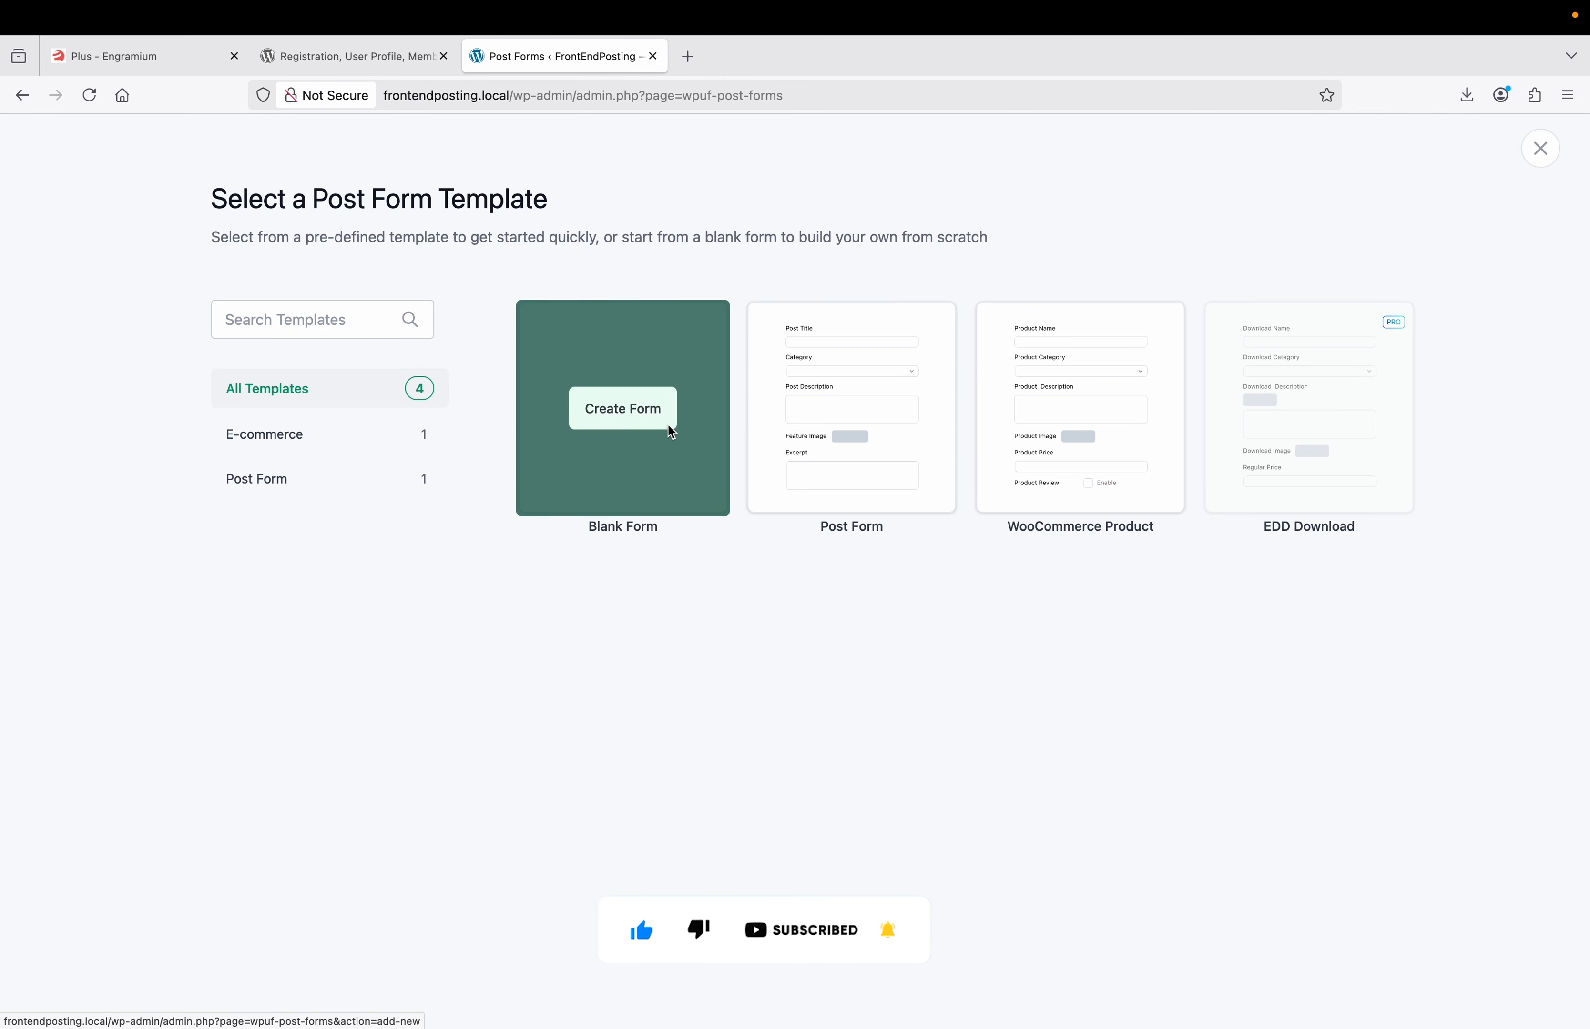
left_click(635, 417)
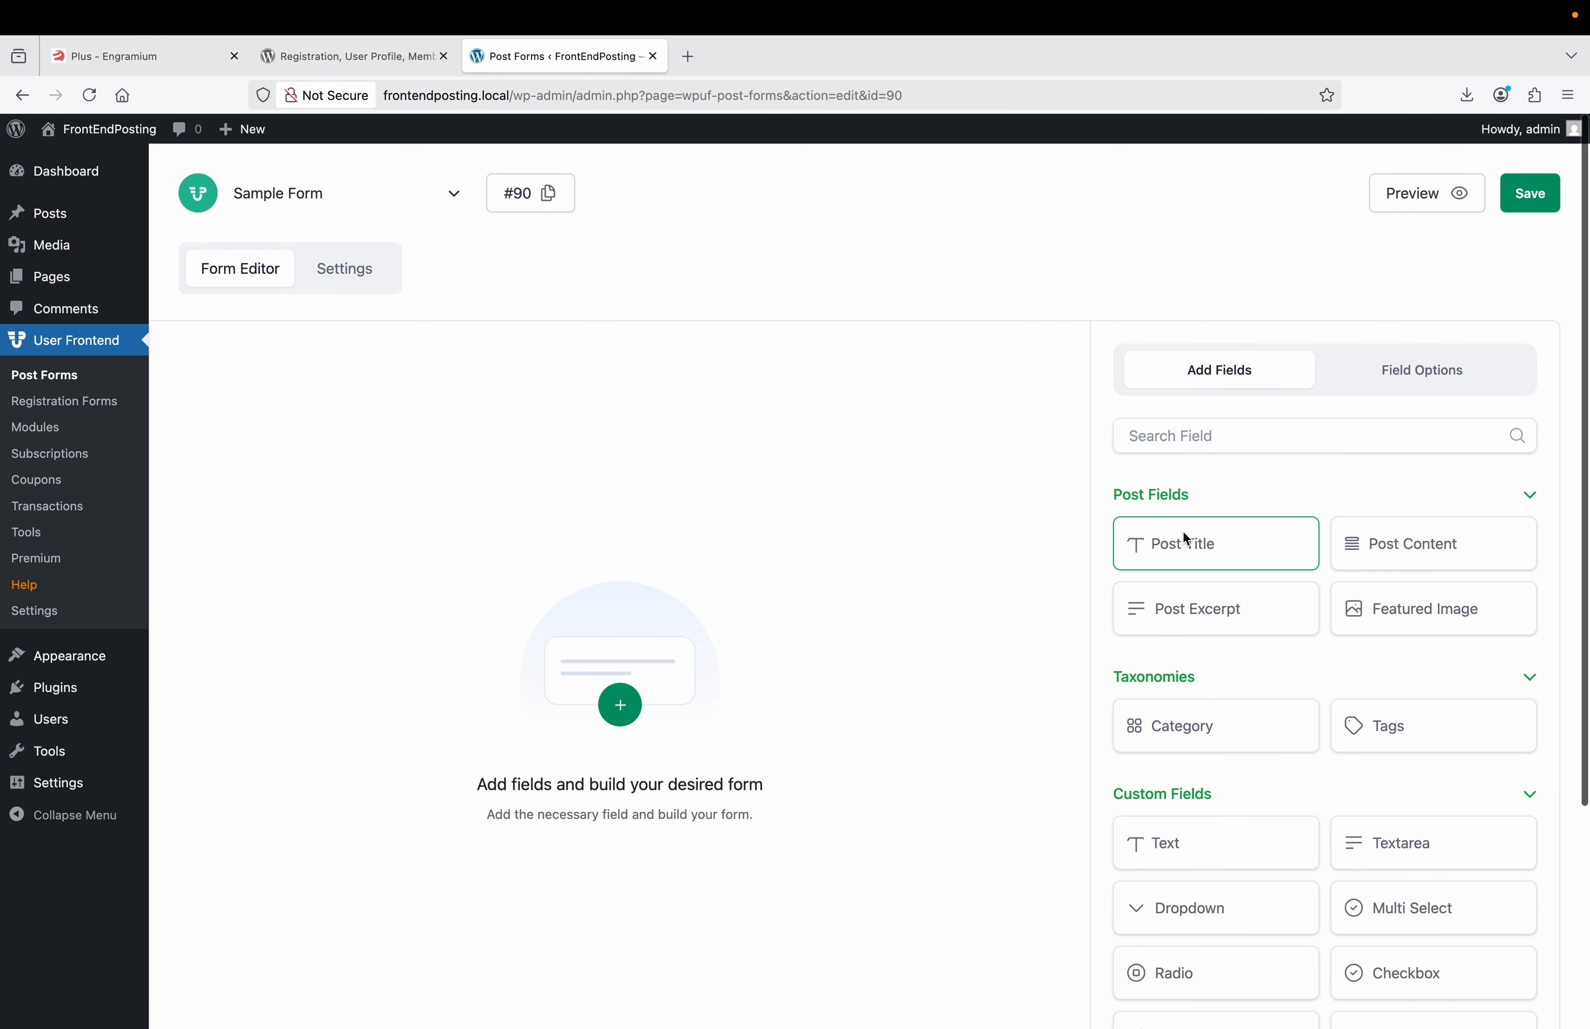
Add Post Title, Post Content, Post Excerpt, Featured Image and Text fields, dismissing the custom-field notice.
left_click(1183, 535)
left_click(1410, 552)
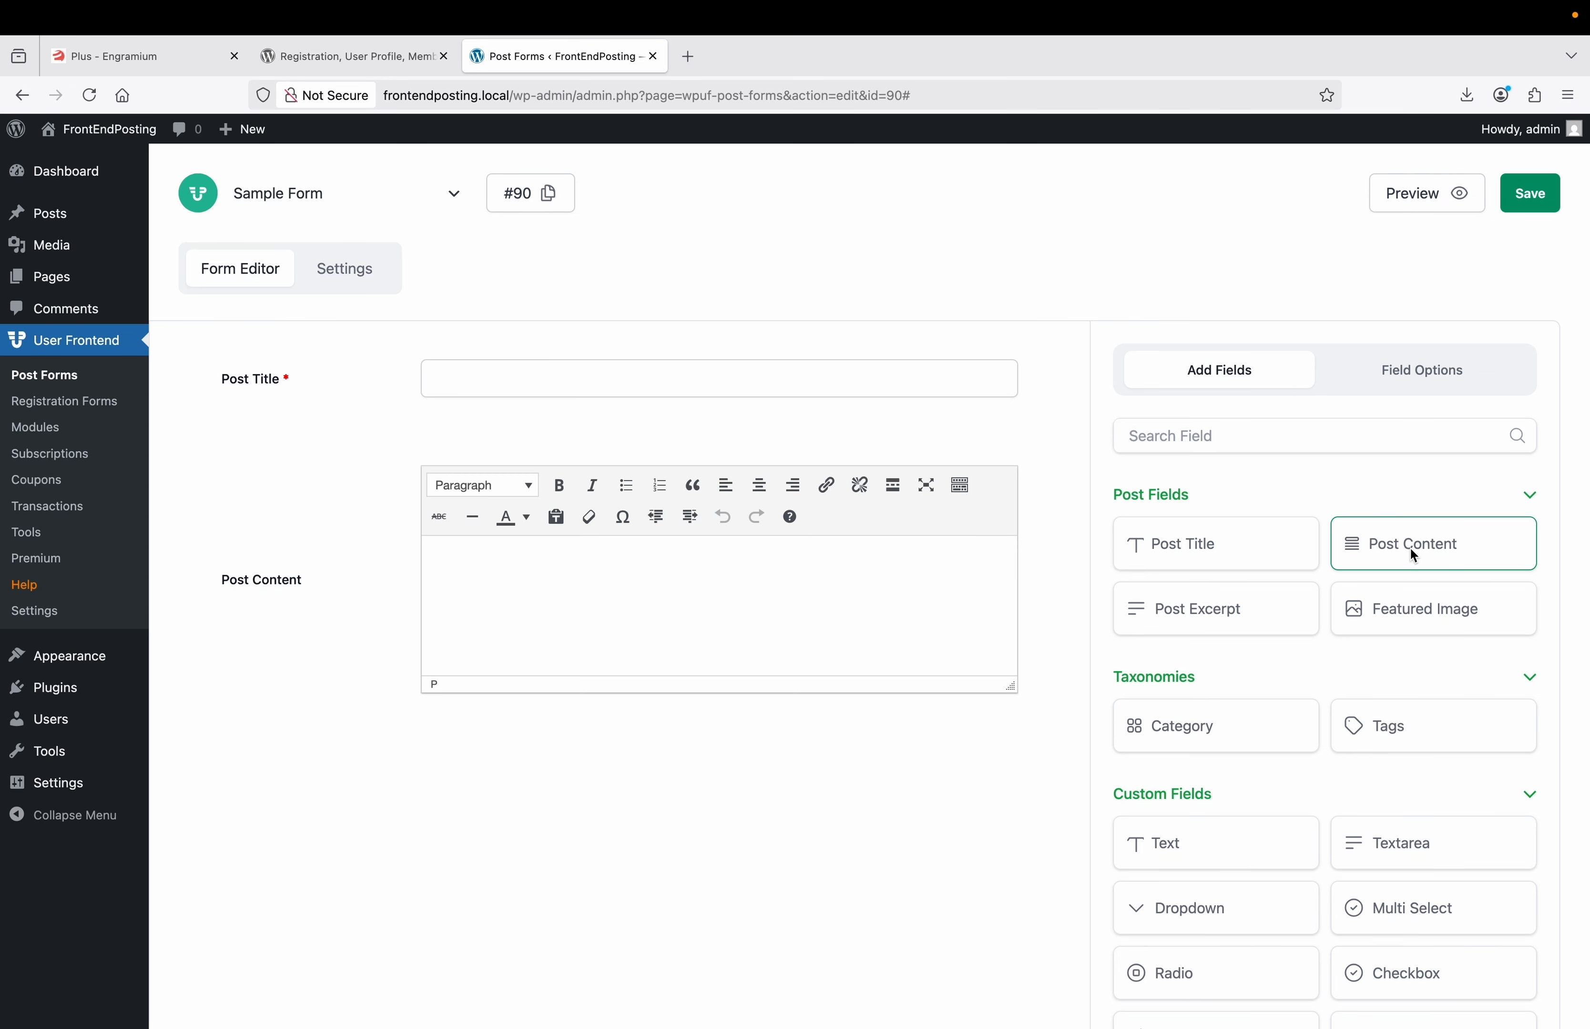
left_click(1258, 609)
left_click(1389, 621)
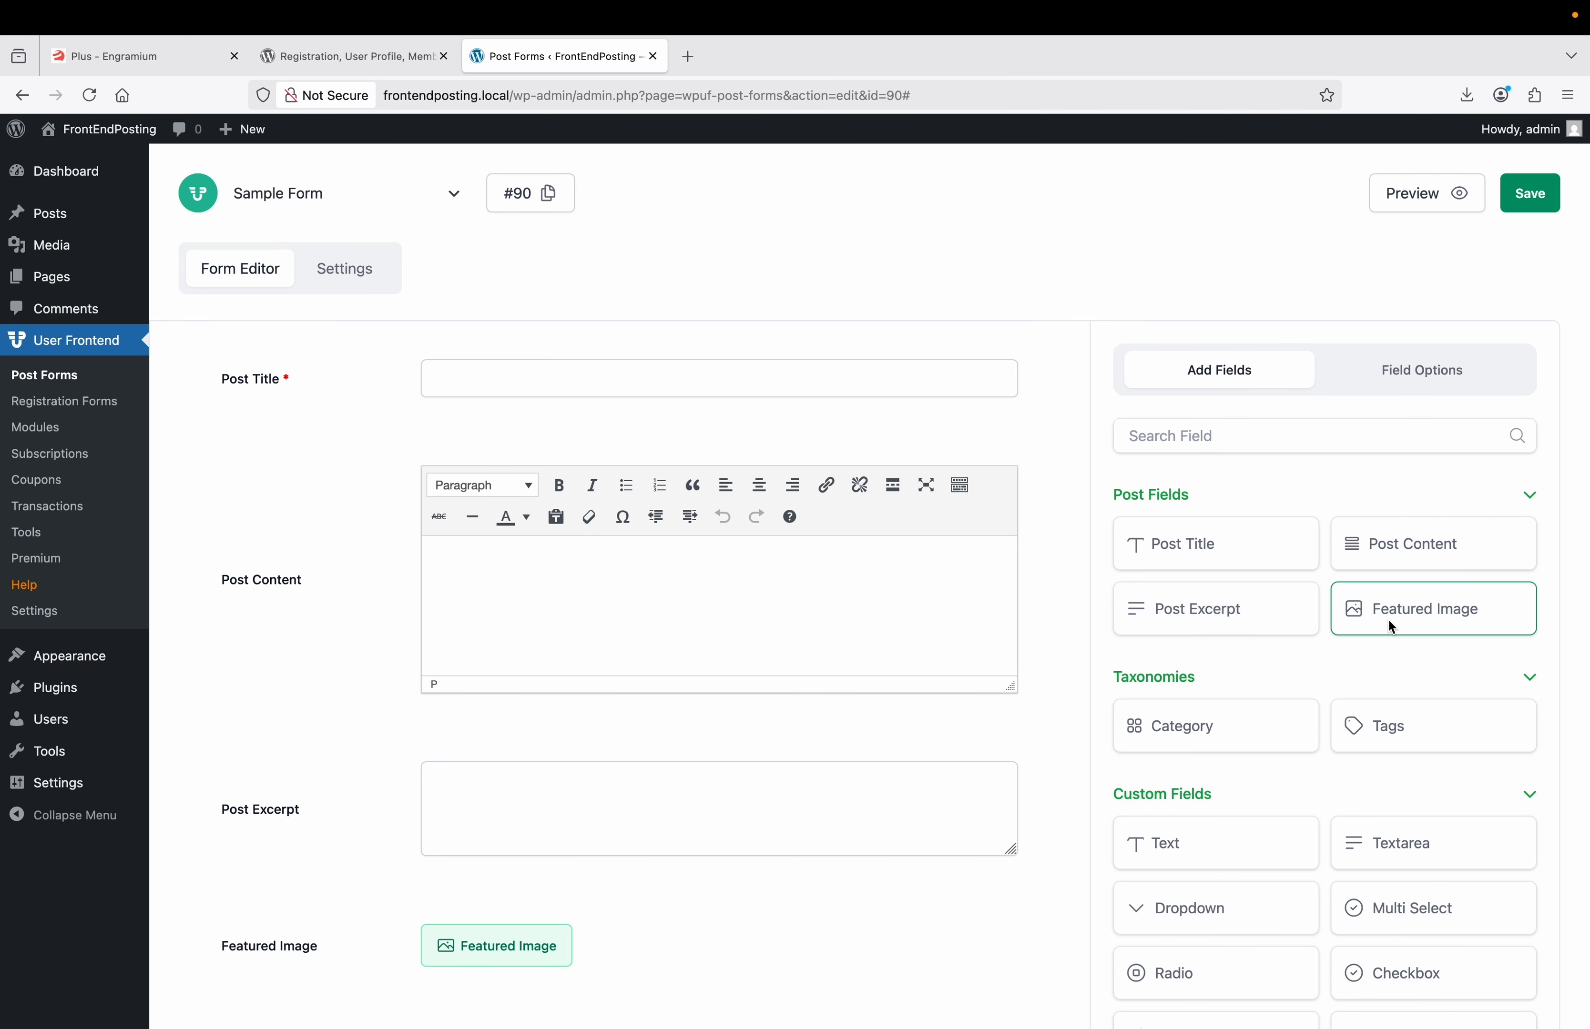
scroll(1263, 649, "down", 2)
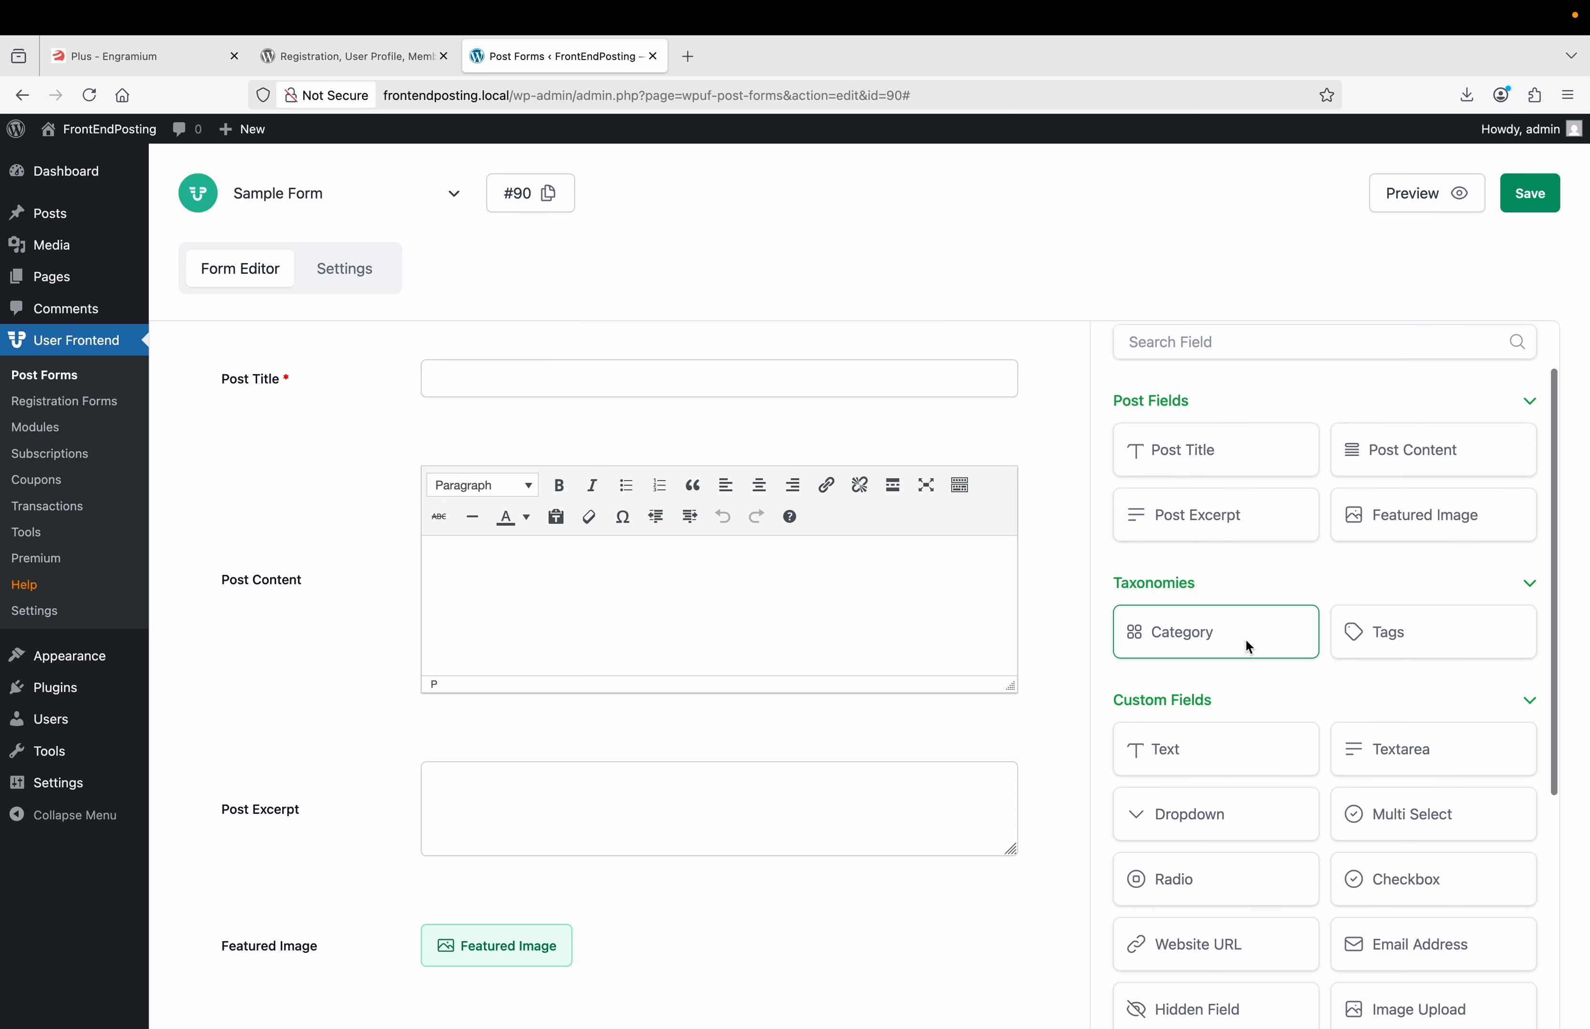
scroll(1246, 752, "down", 2)
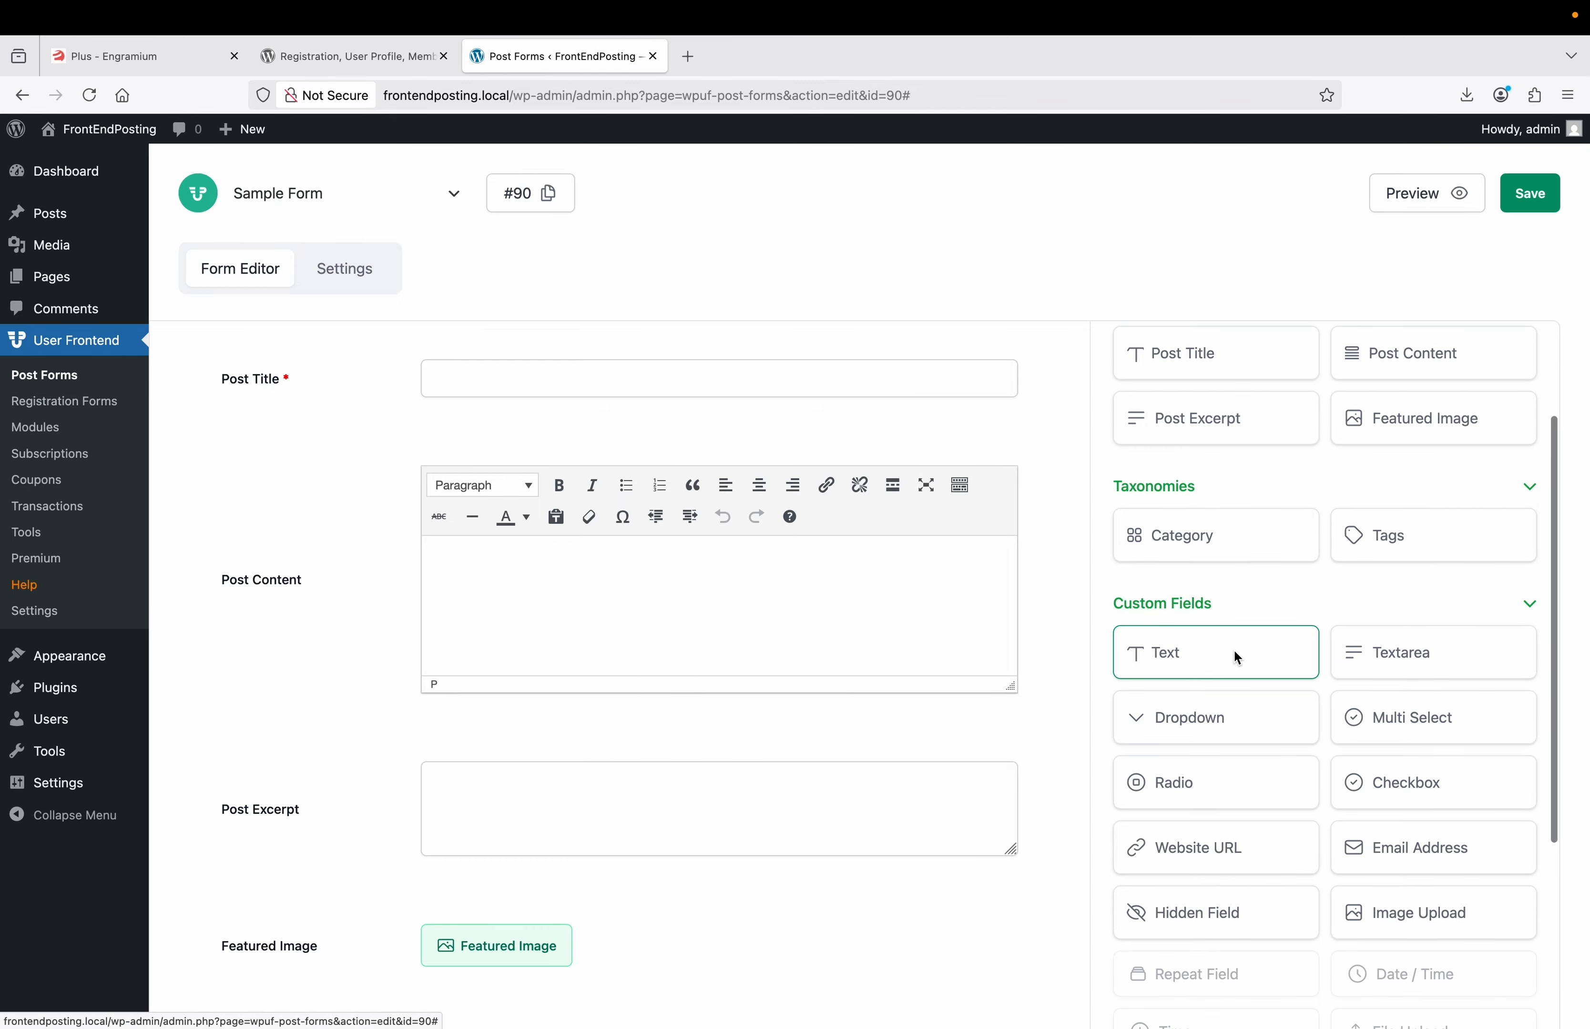
left_click(1233, 652)
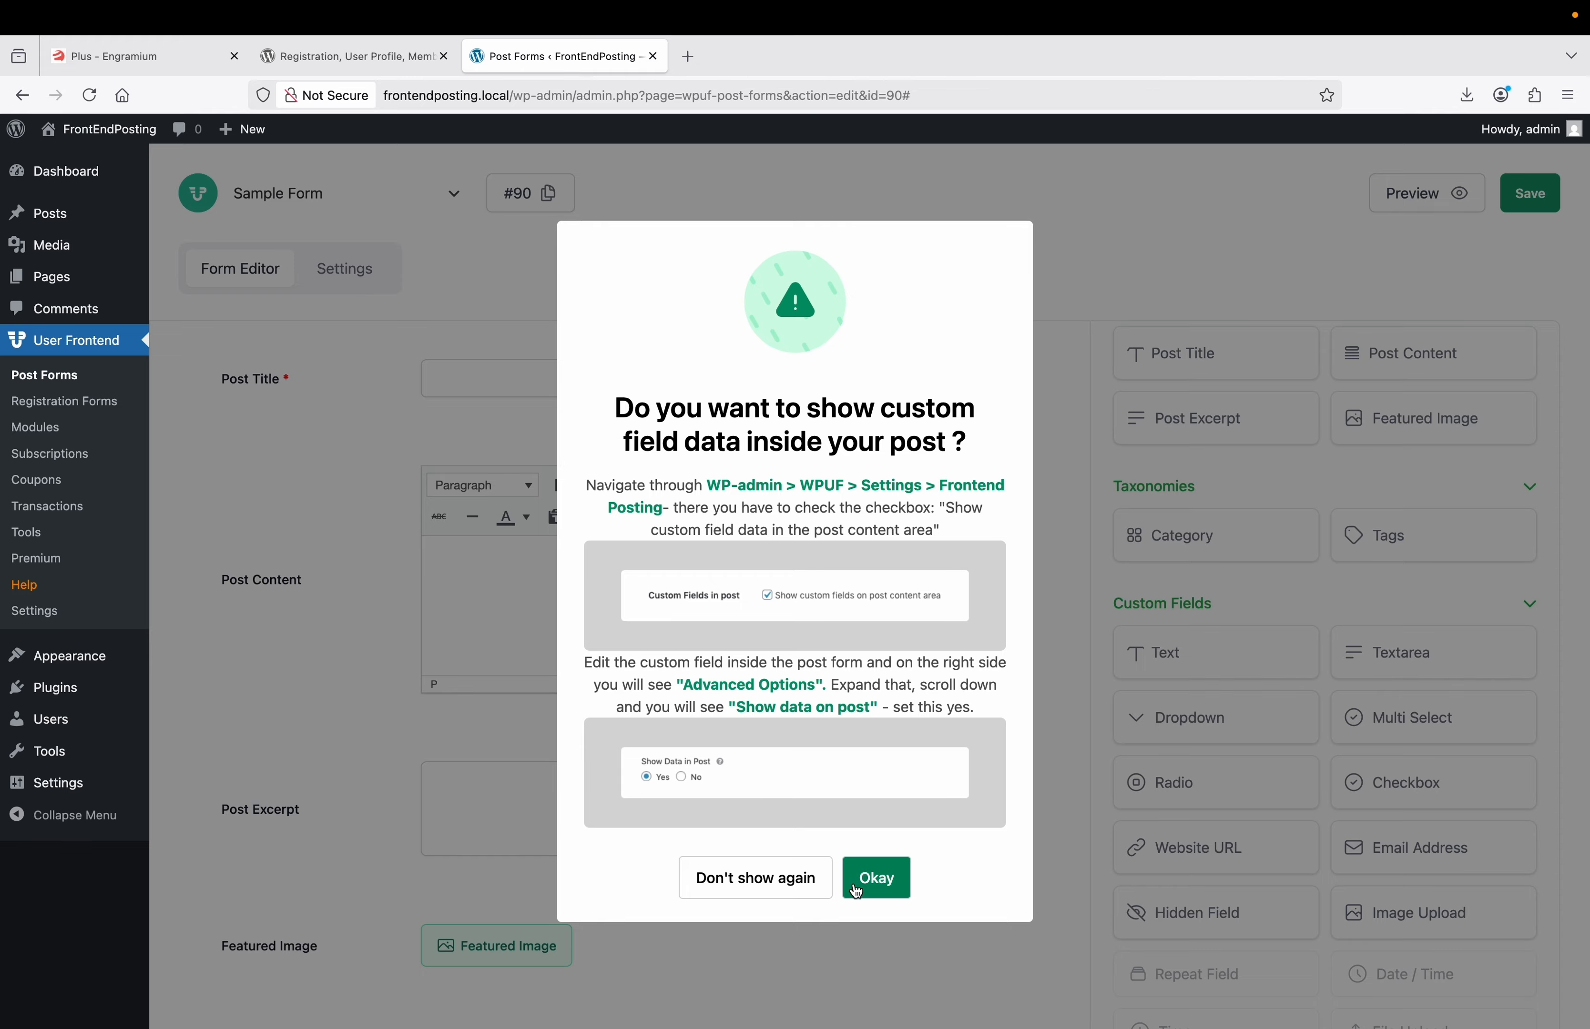
left_click(870, 880)
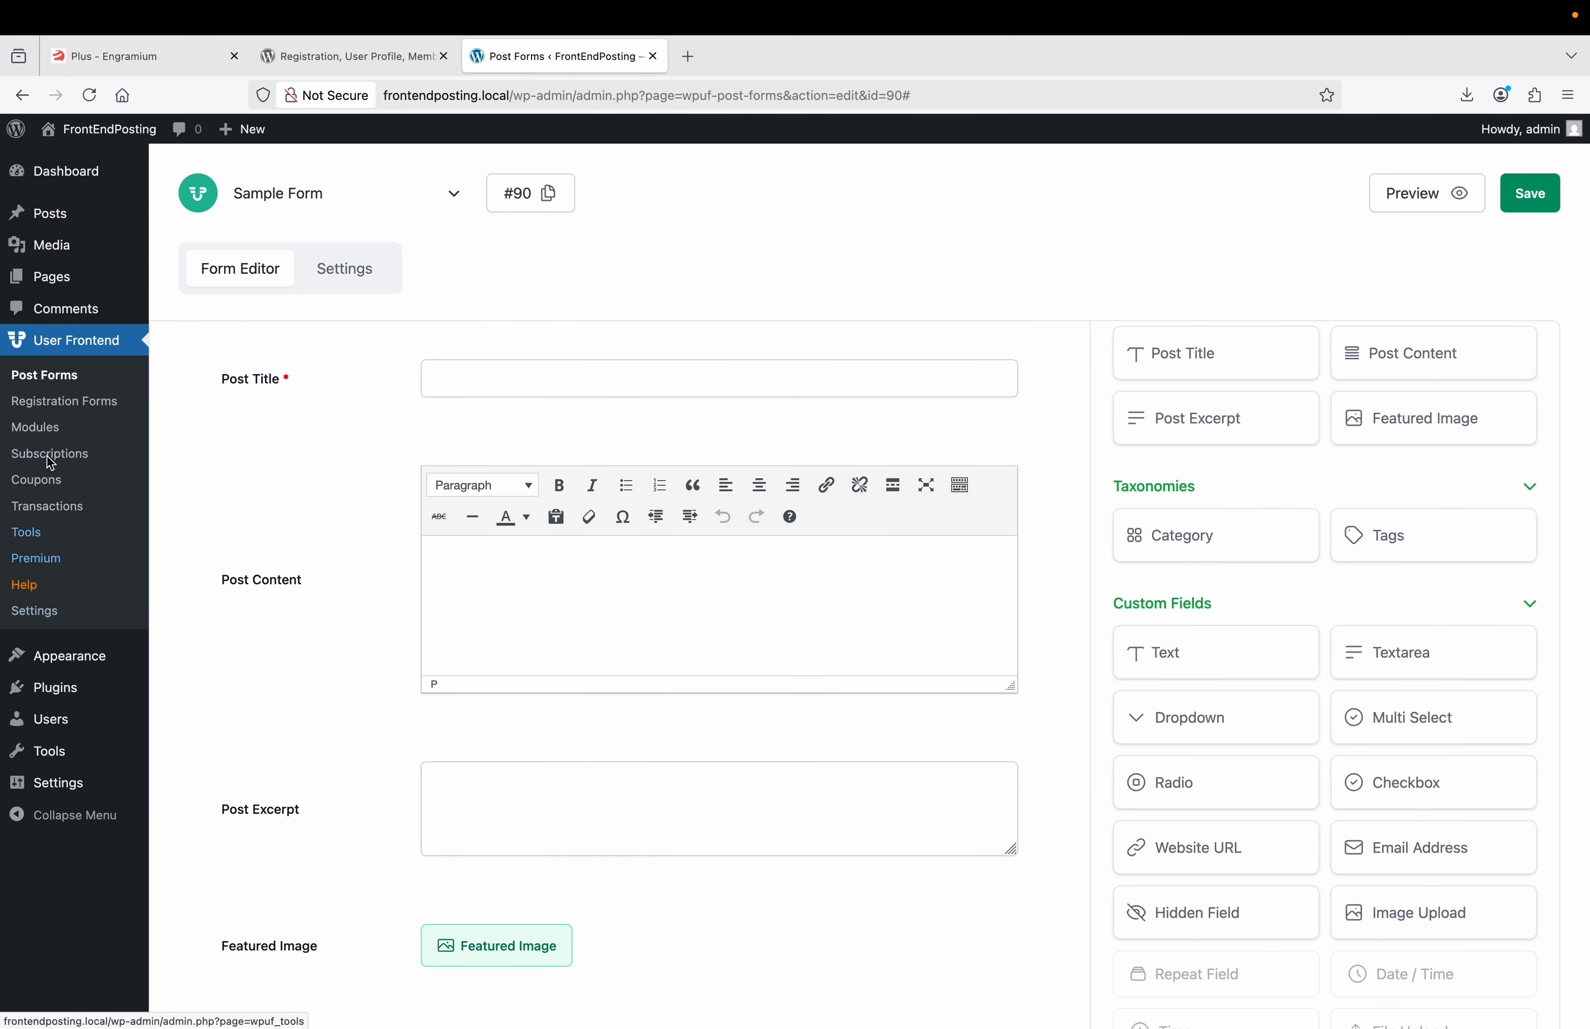
In a new Settings tab, enable 'Show custom fields on post content area' and save Frontend Posting settings.
right_click(45, 618)
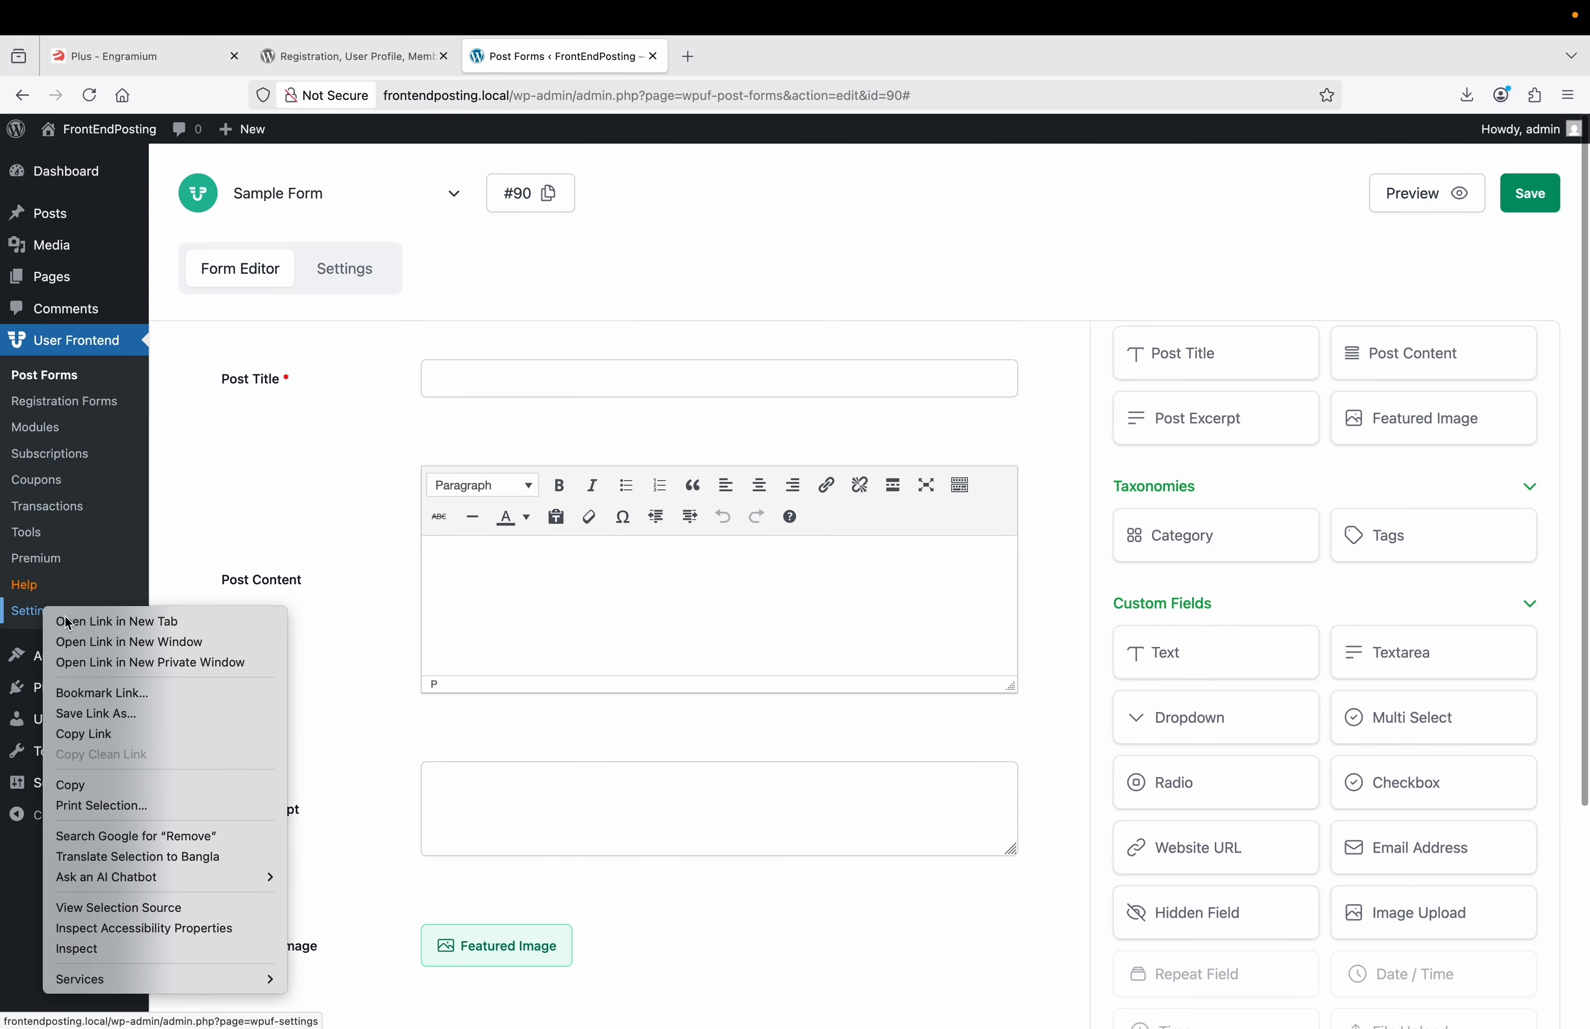
left_click(74, 619)
left_click(735, 50)
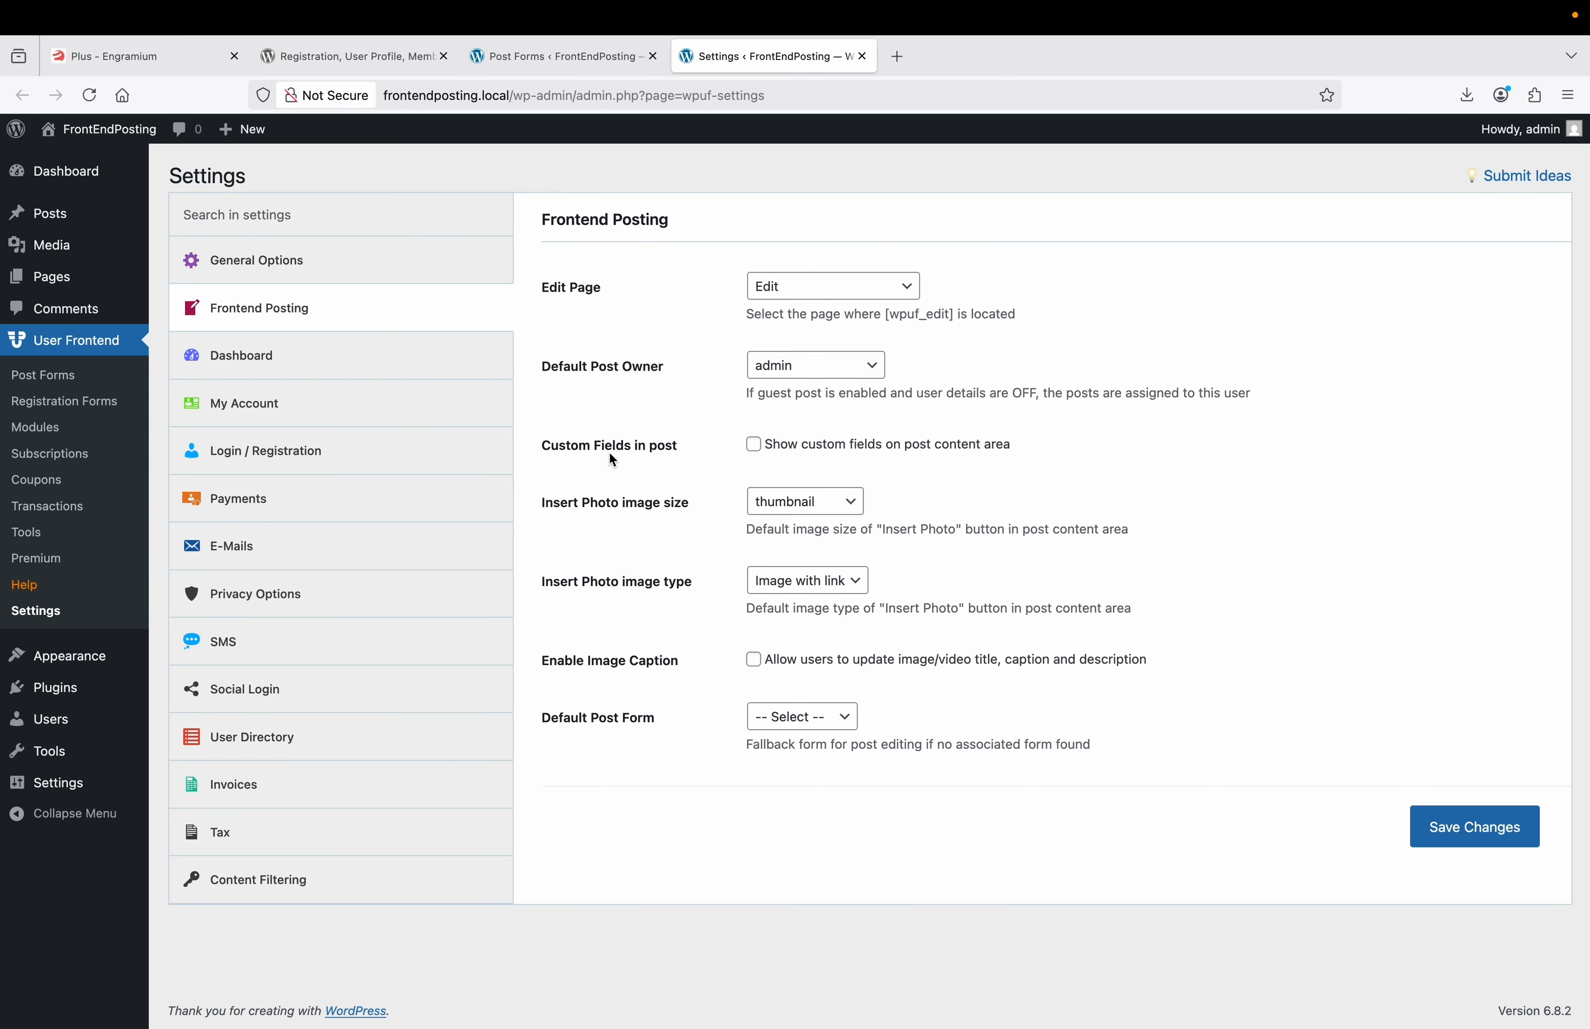
left_click(756, 452)
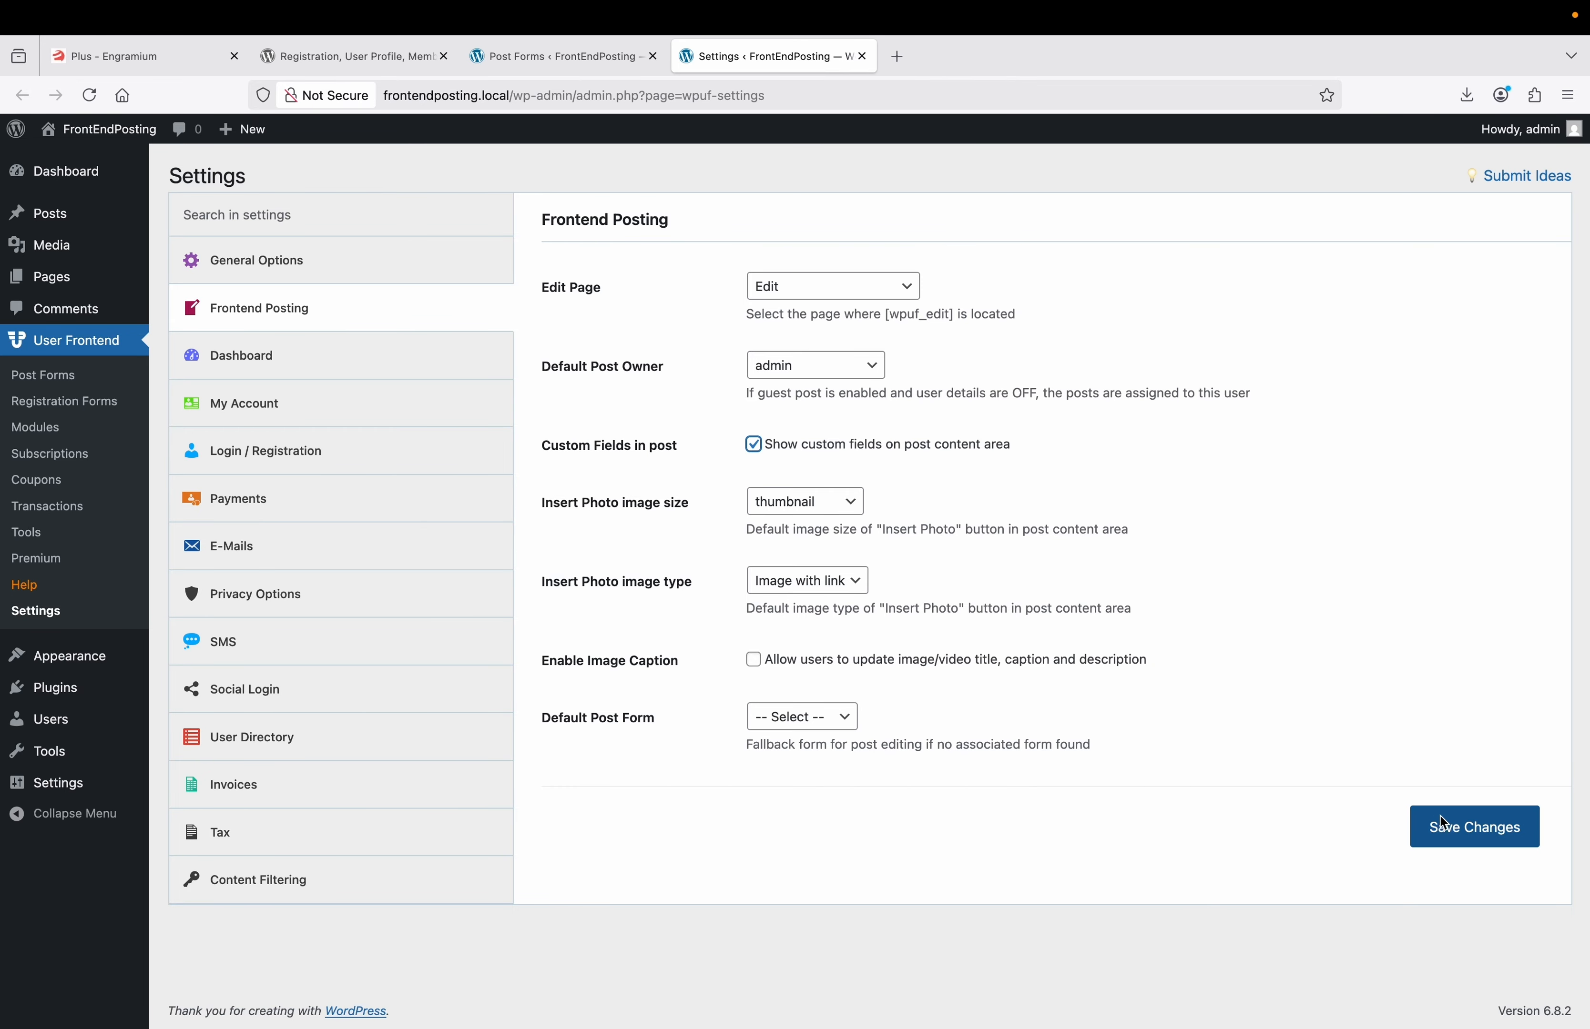
left_click(1451, 829)
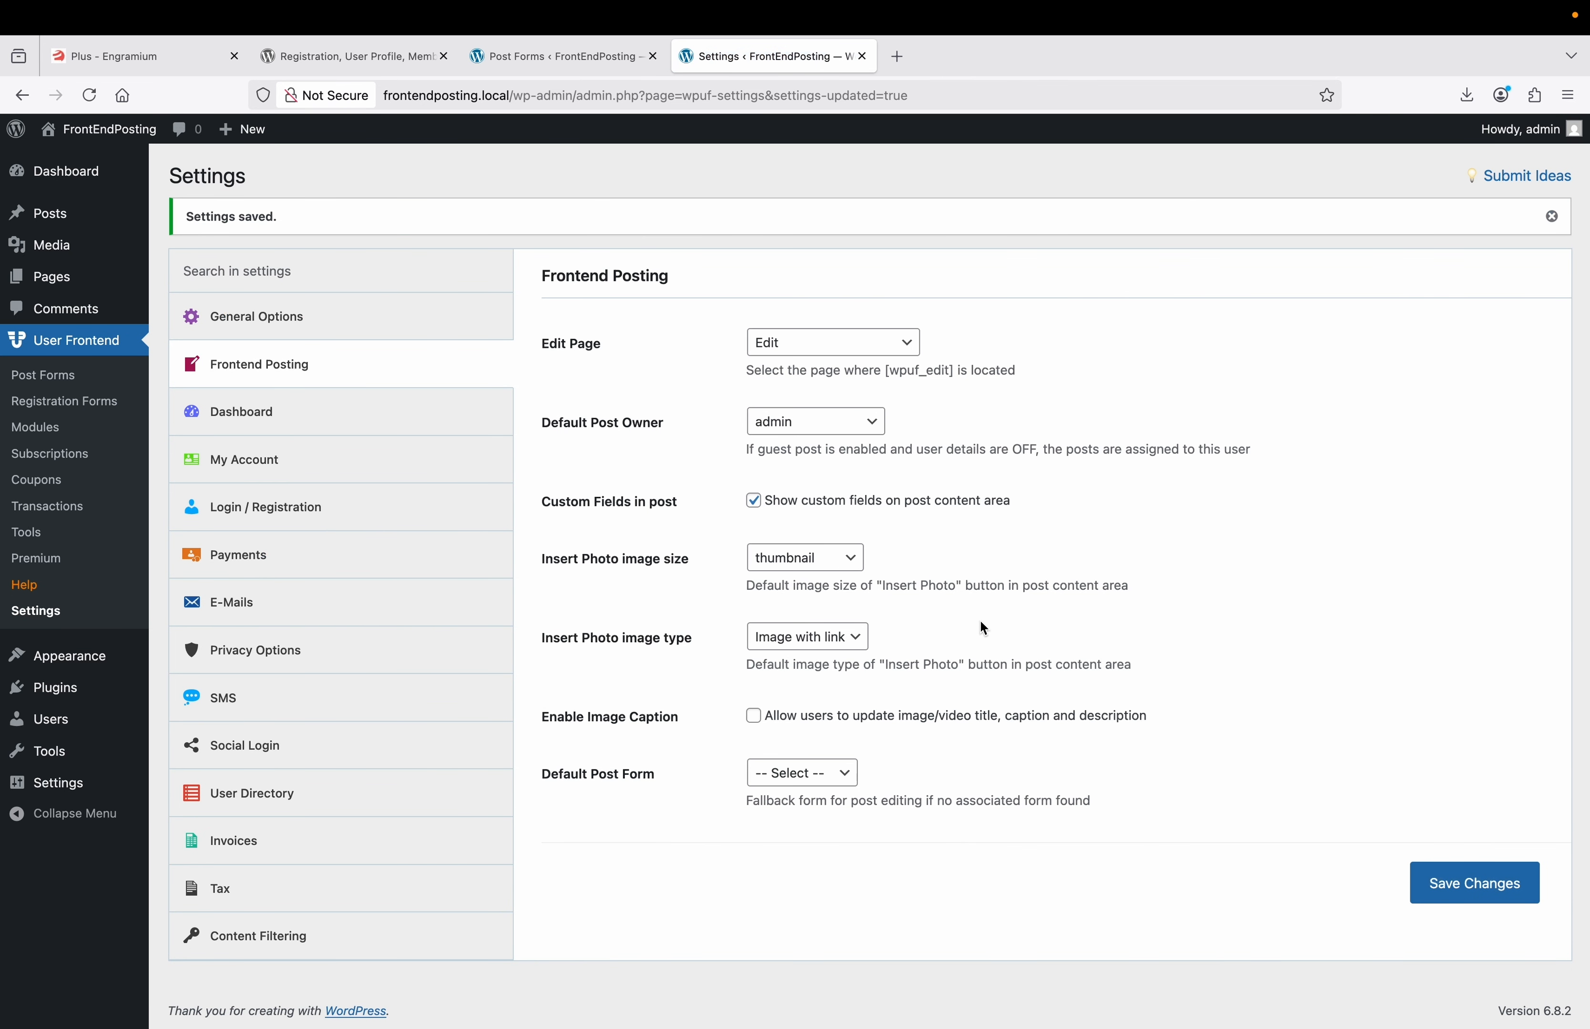
Relabel the Post Title field 'Enter your post title here' and expand the Post Content field's options.
left_click(591, 62)
scroll(616, 631, "down", 2)
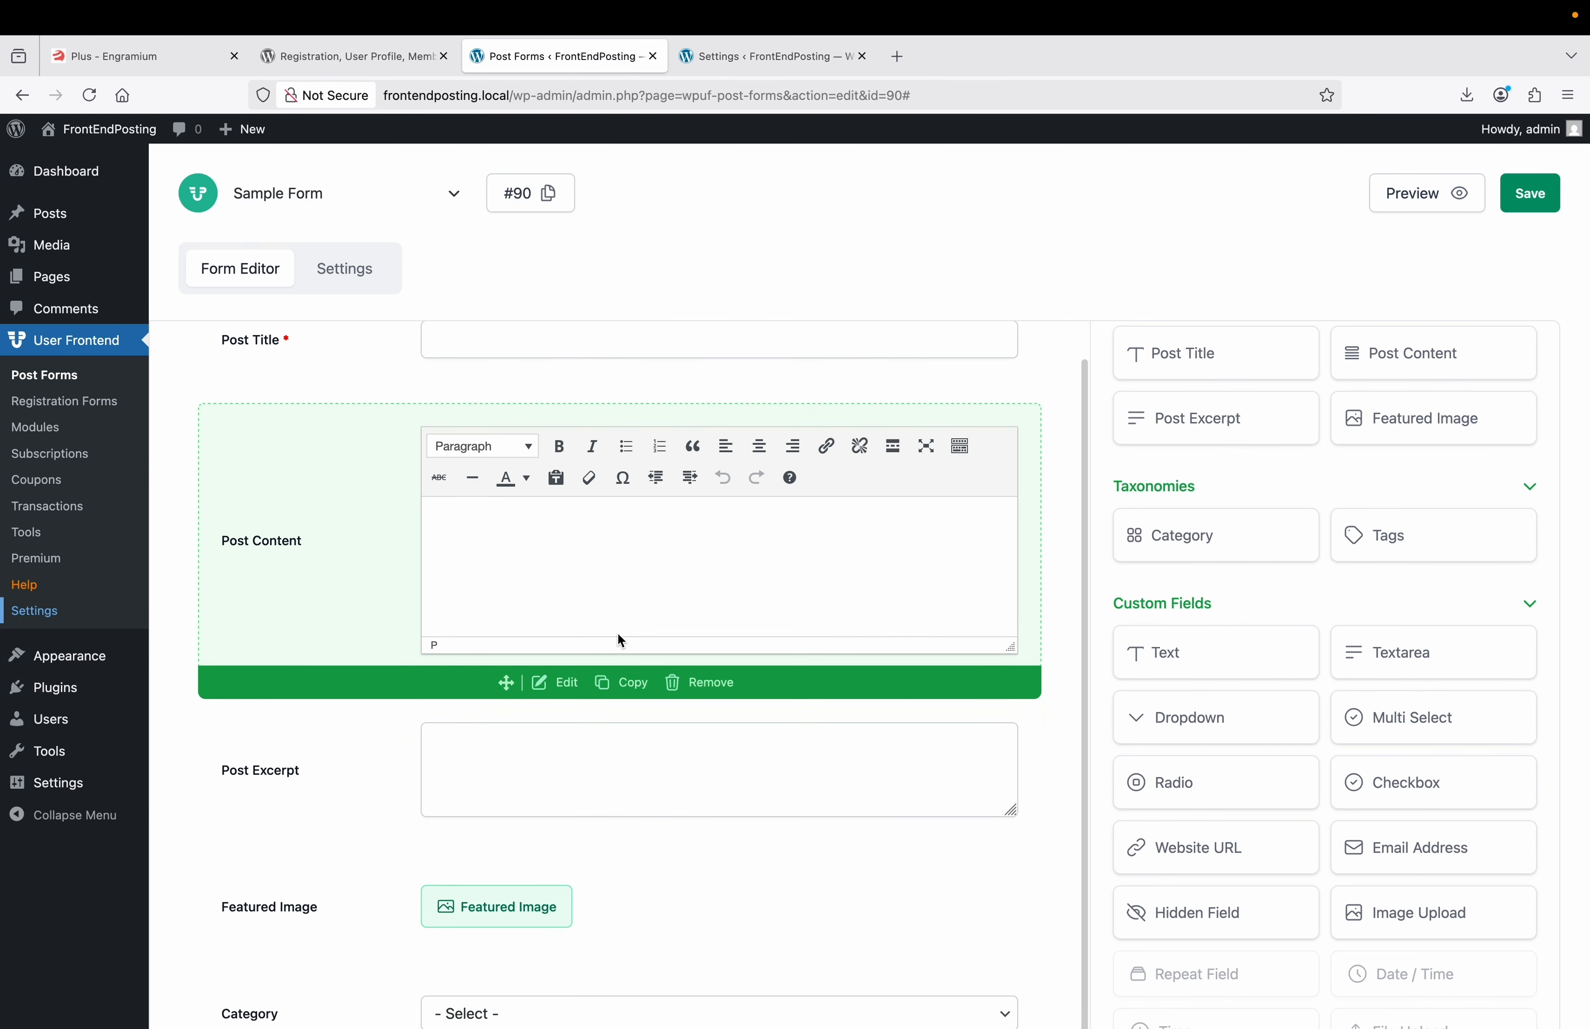
scroll(620, 641, "down", 4)
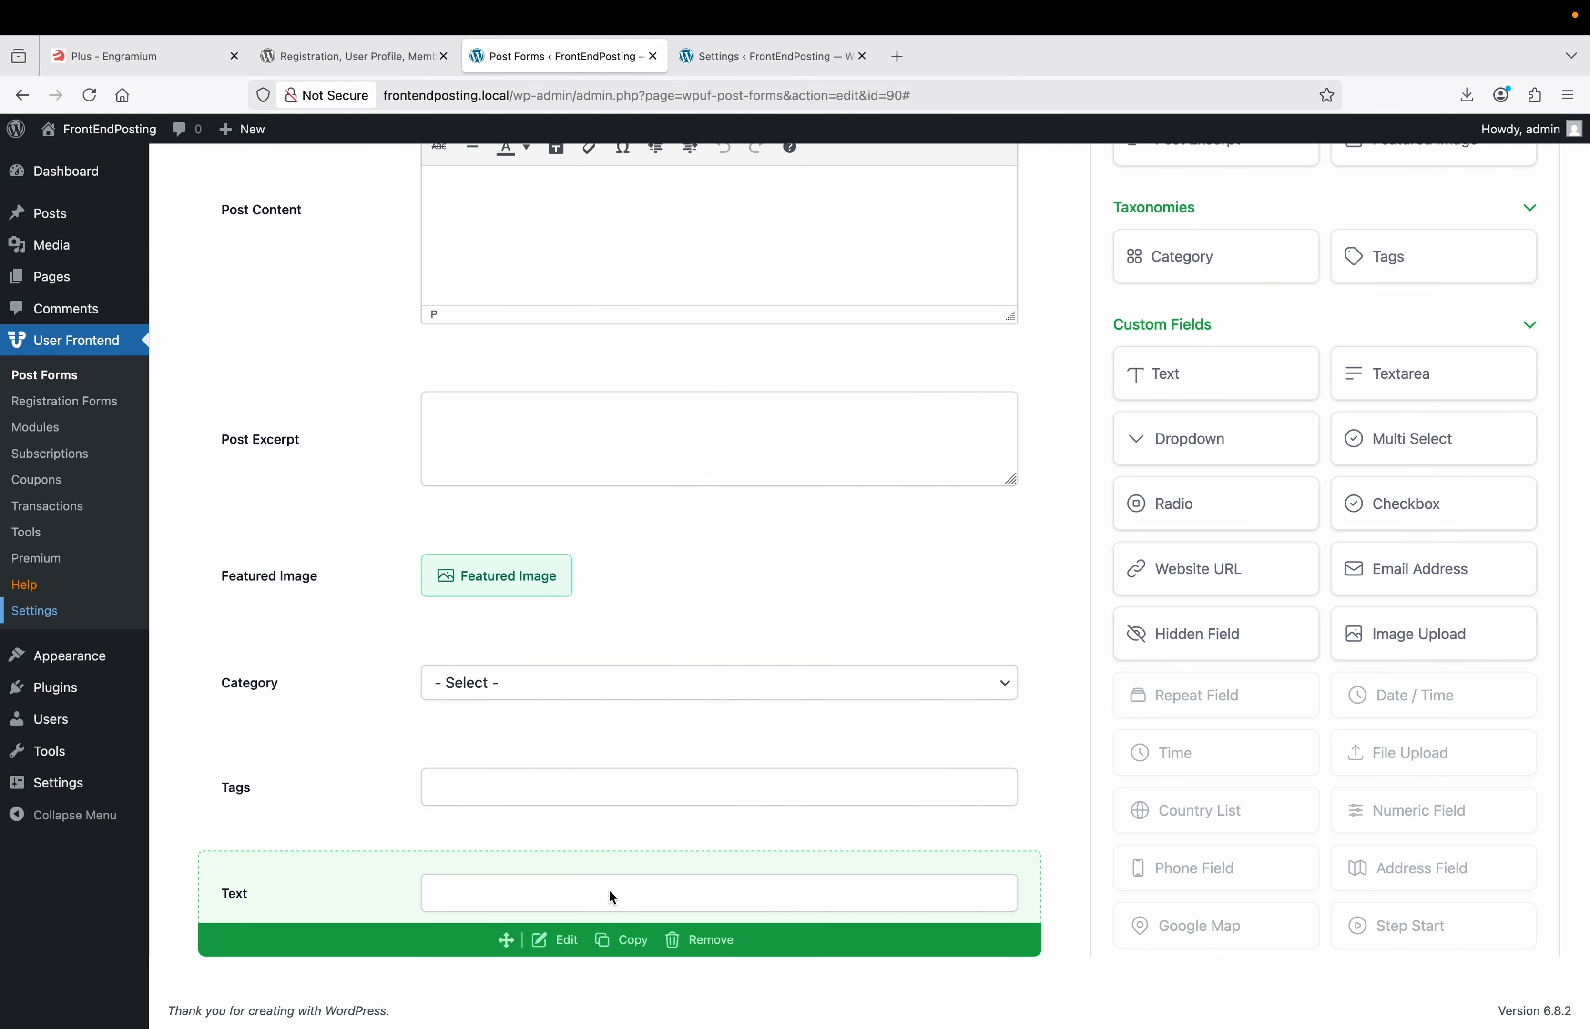
scroll(612, 896, "up", 6)
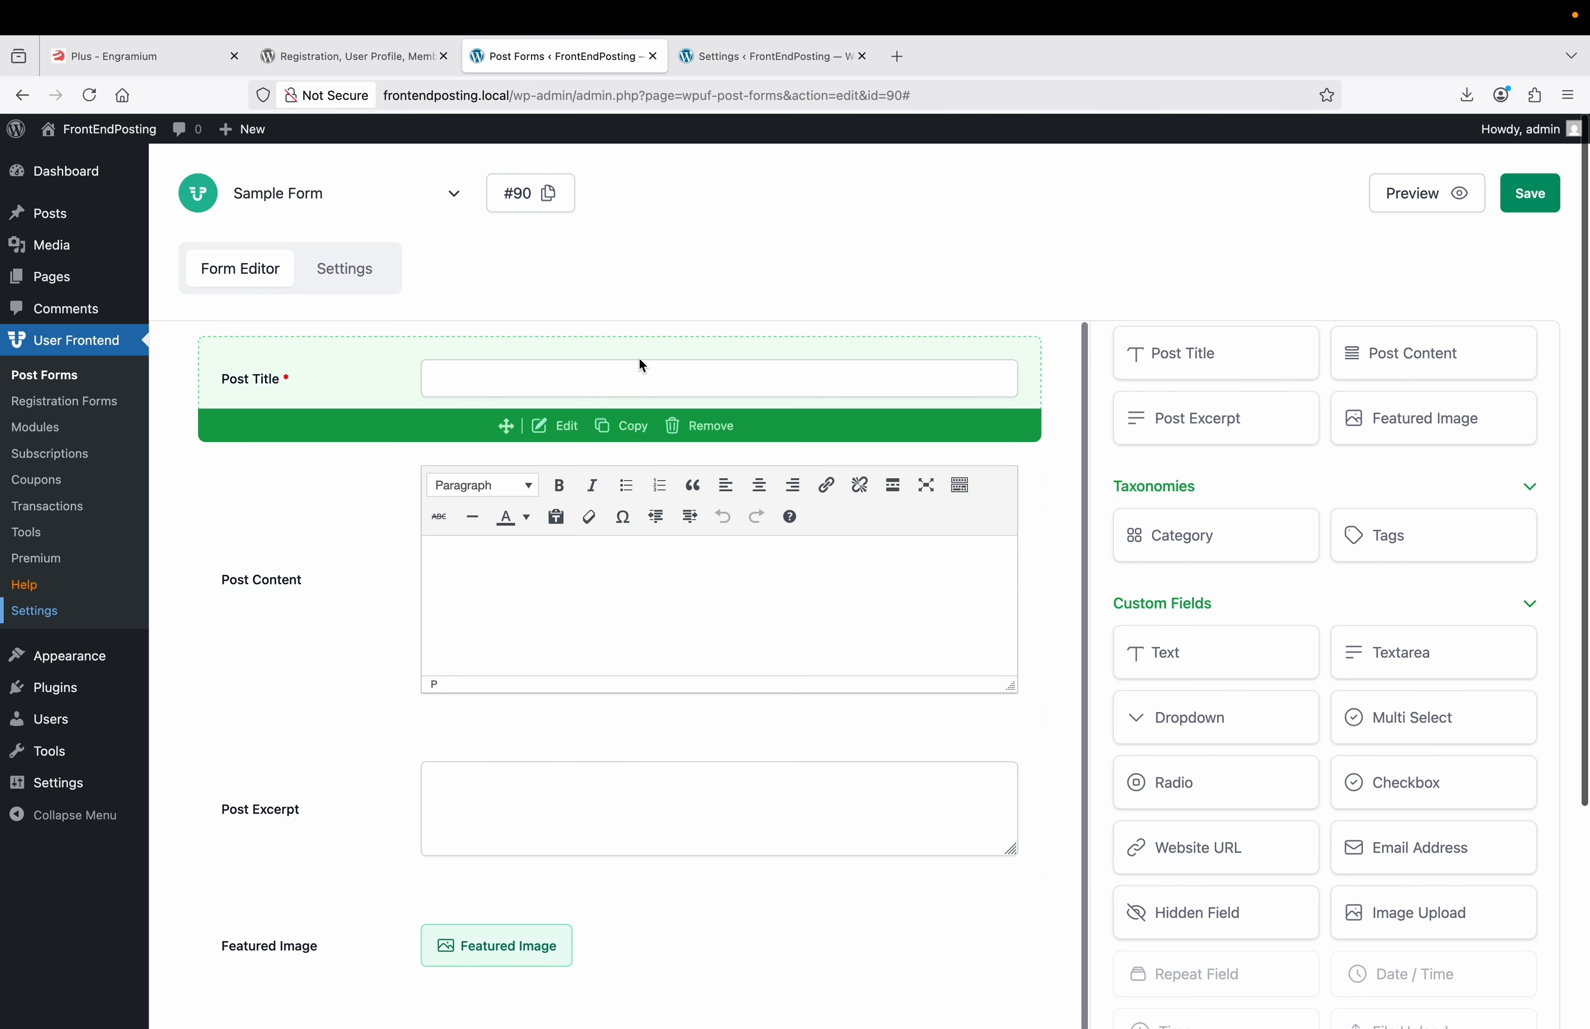
left_click(554, 428)
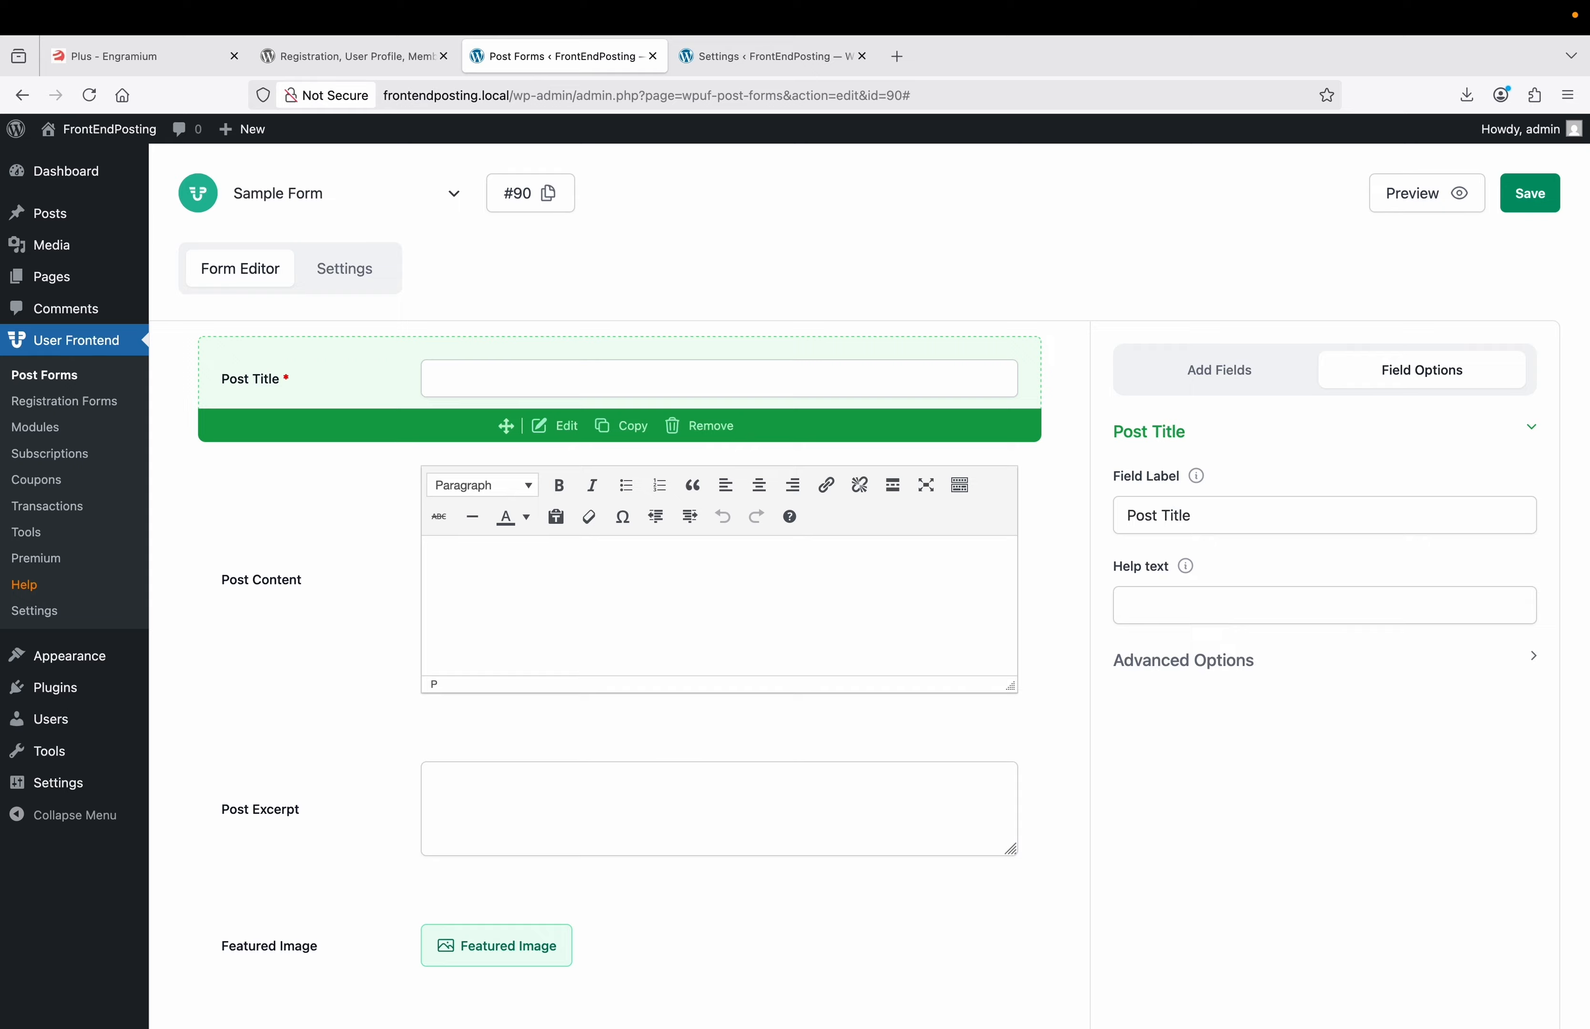
type("Enter your")
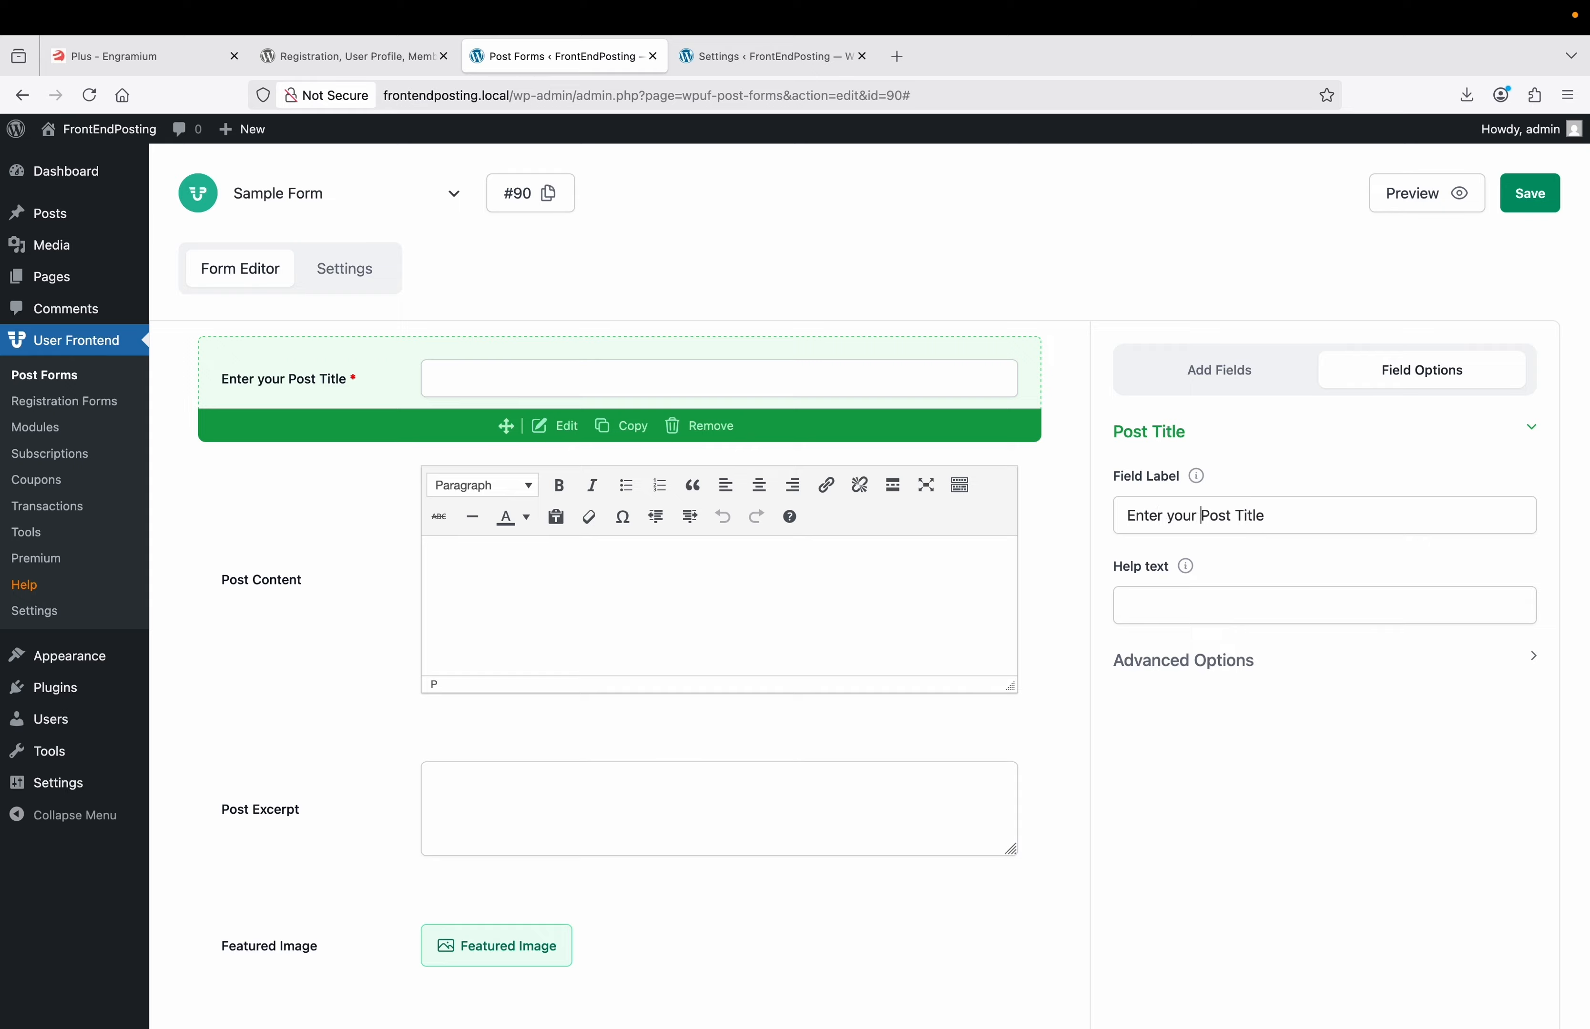
key("Delete")
type("p")
key("BackSpace")
type("t")
key("End")
type("here")
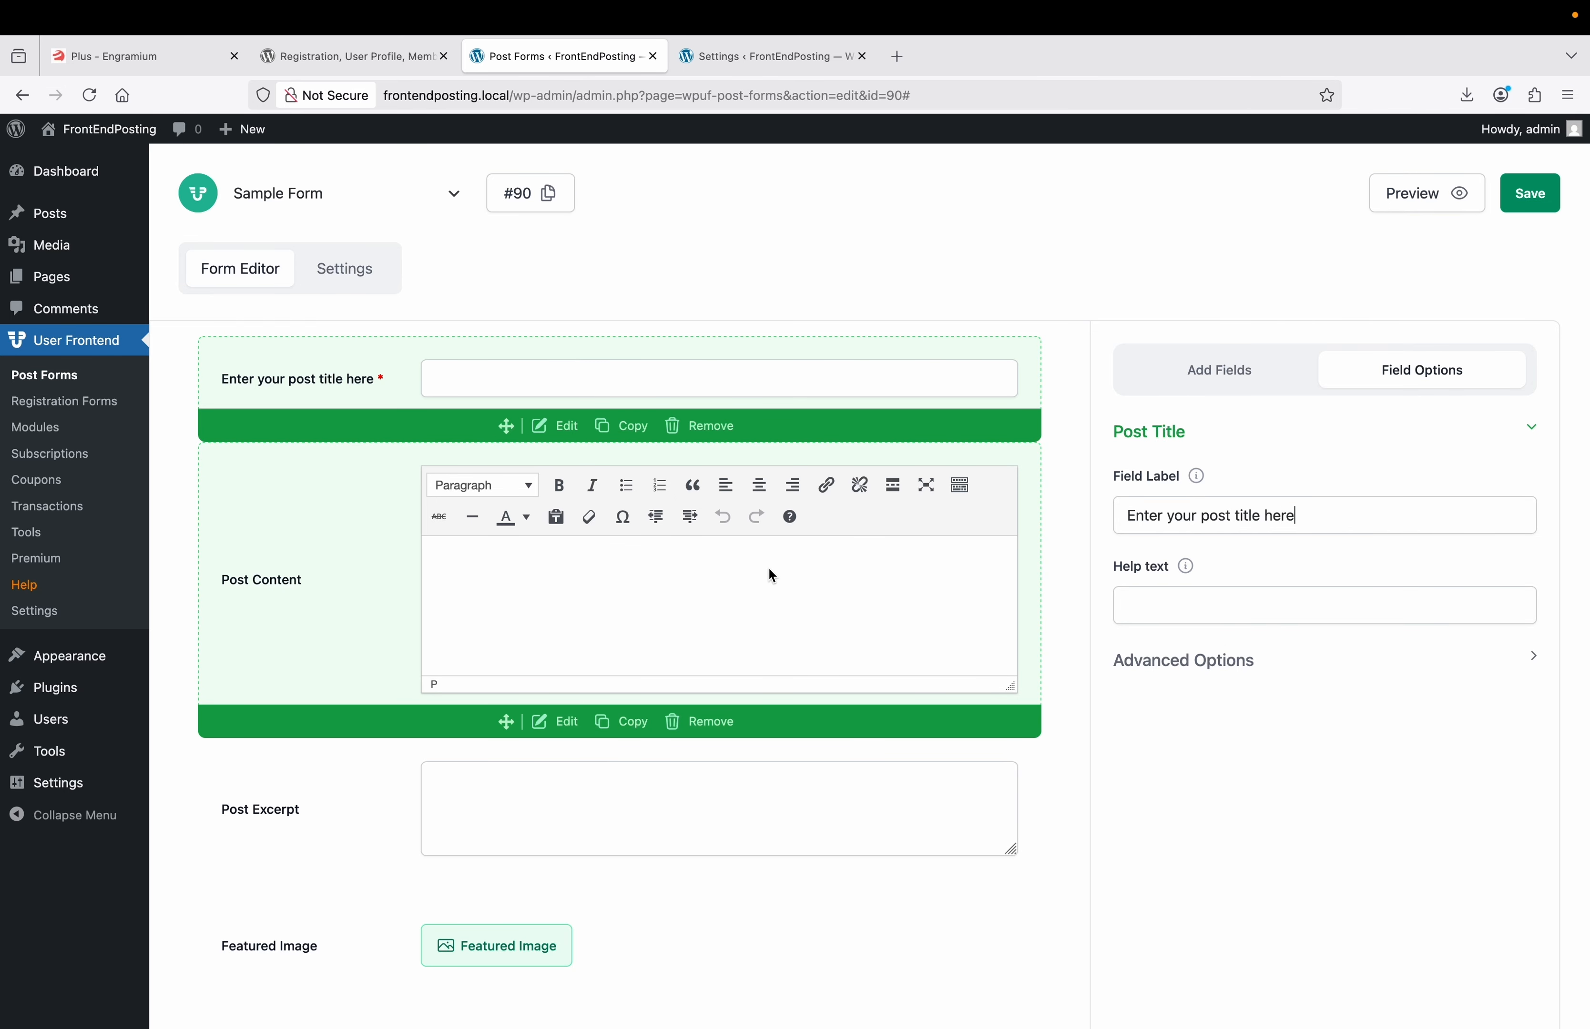
left_click(570, 725)
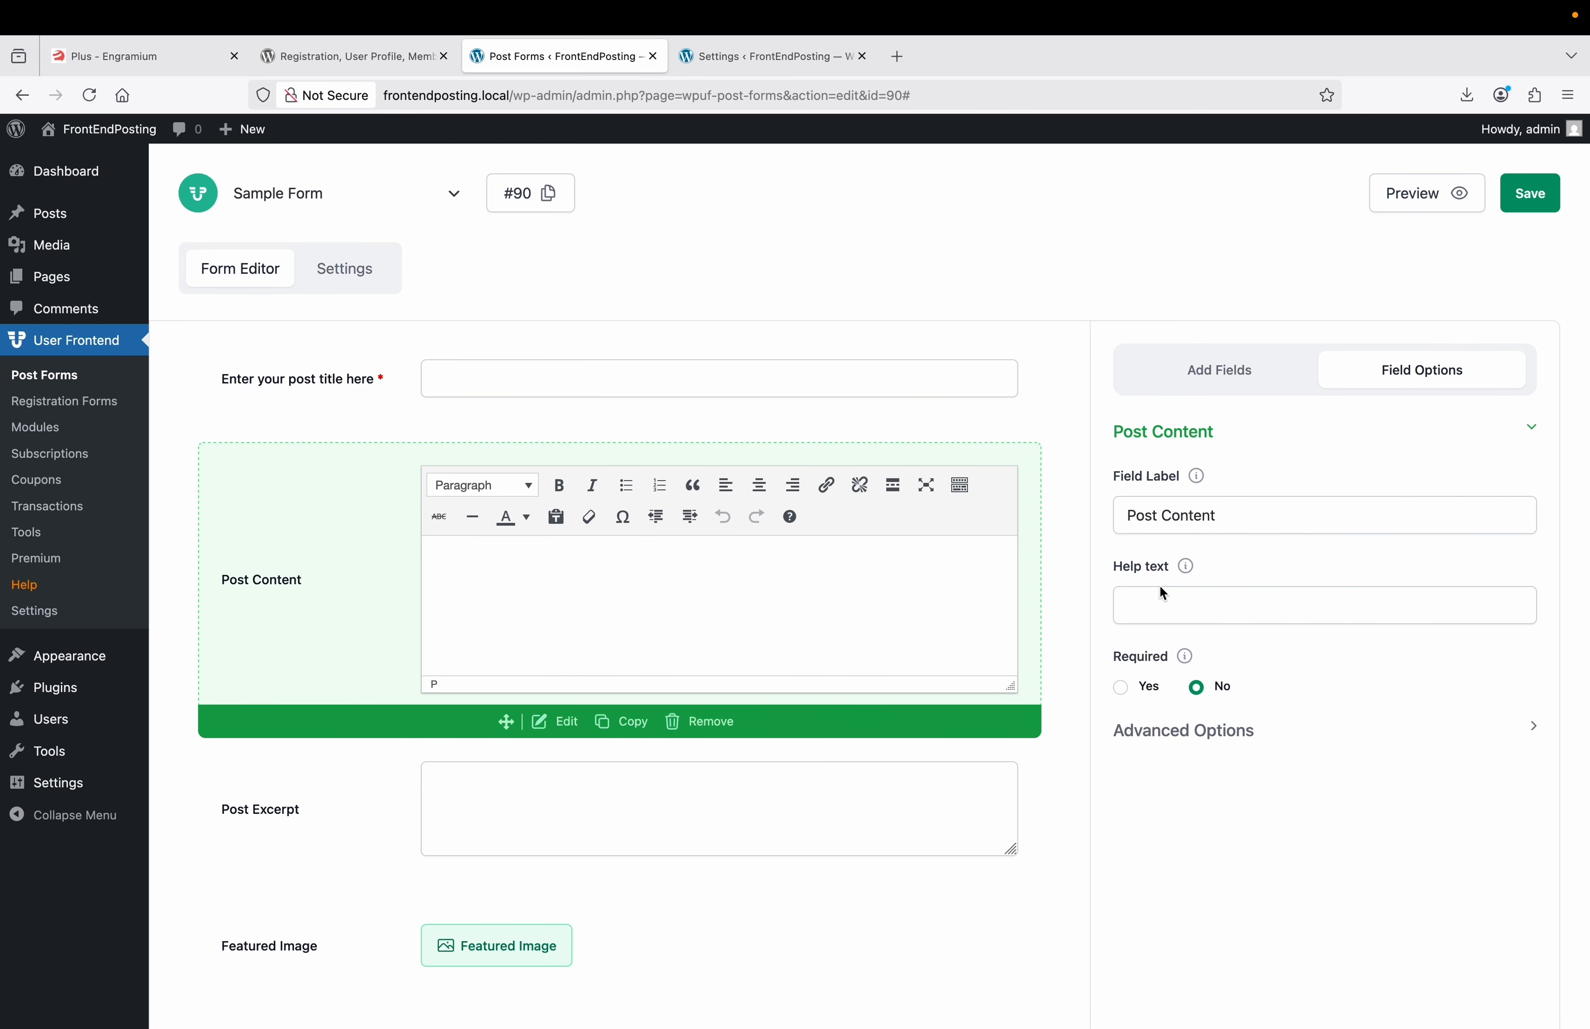
scroll(952, 627, "down", 10)
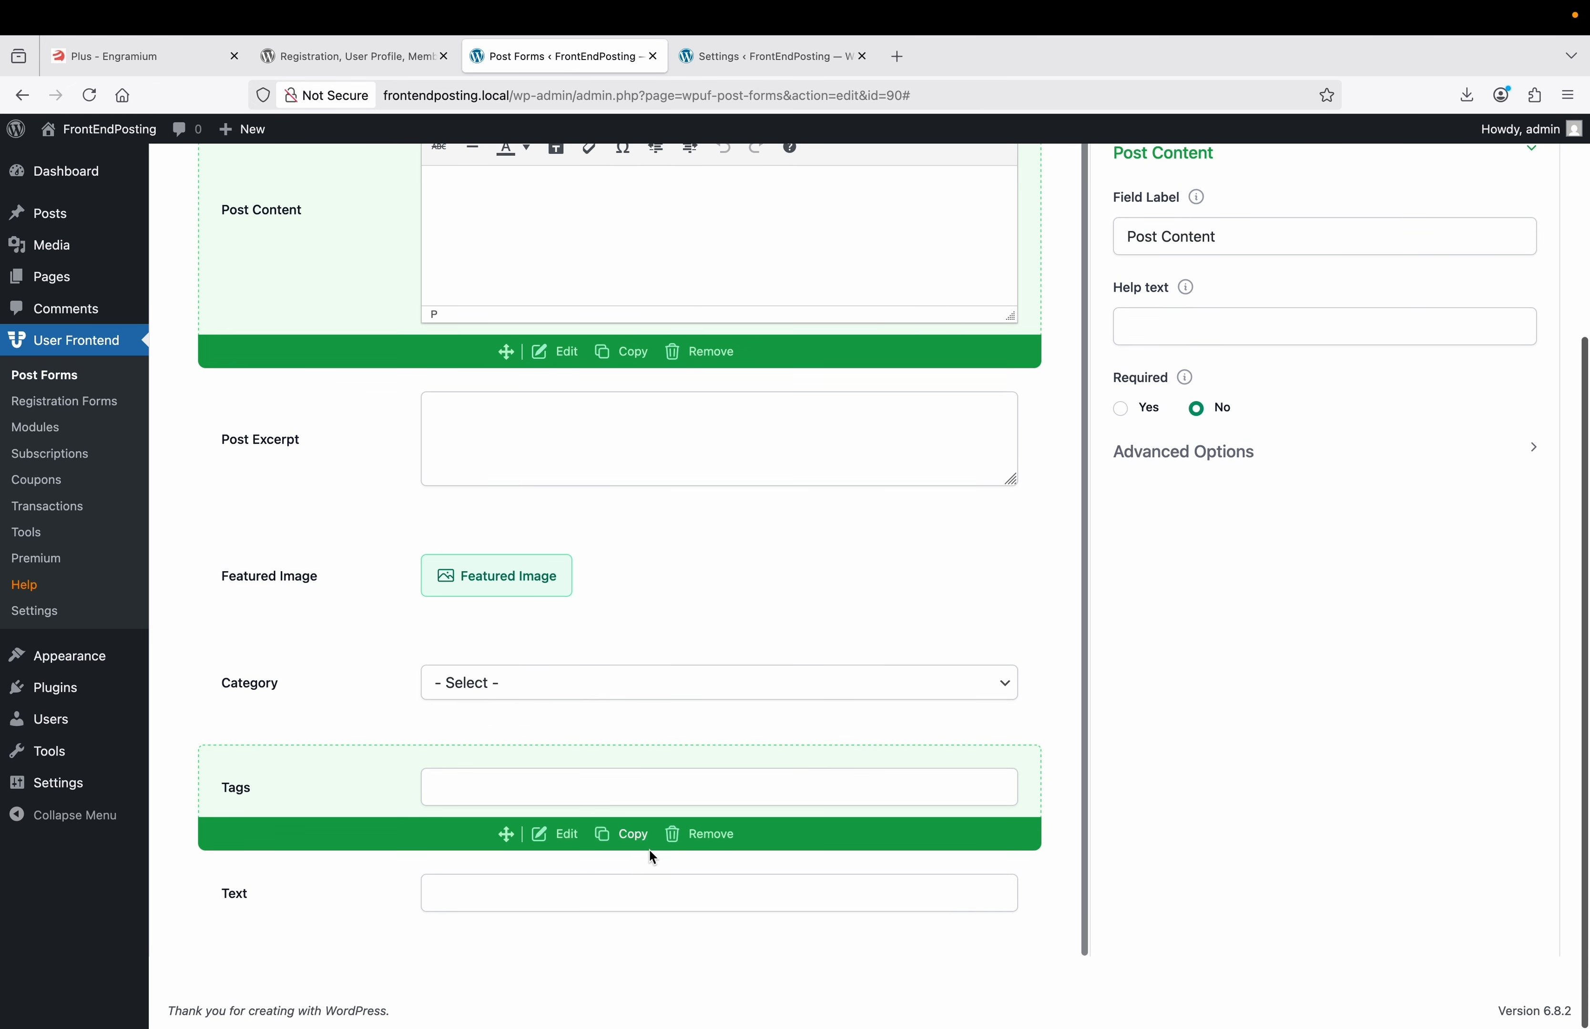
Relabel the Text field 'Addional Content' and save Sample Form #90.
left_click(565, 941)
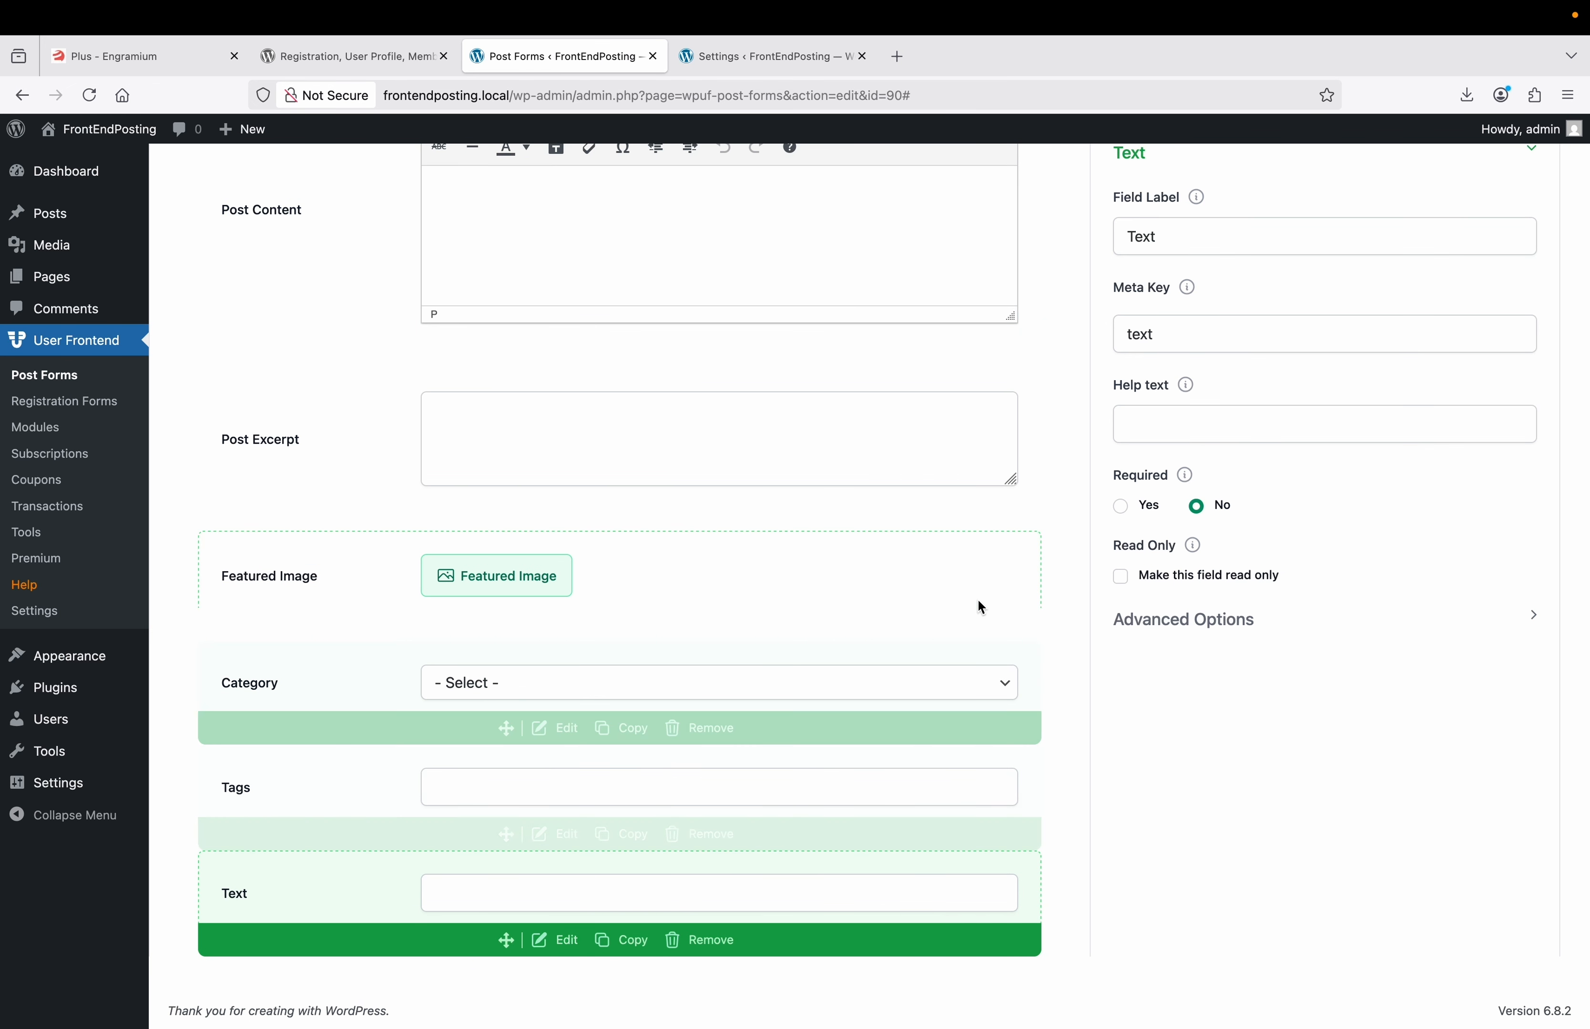
scroll(981, 595, "up", 3)
scroll(1256, 266, "up", 1)
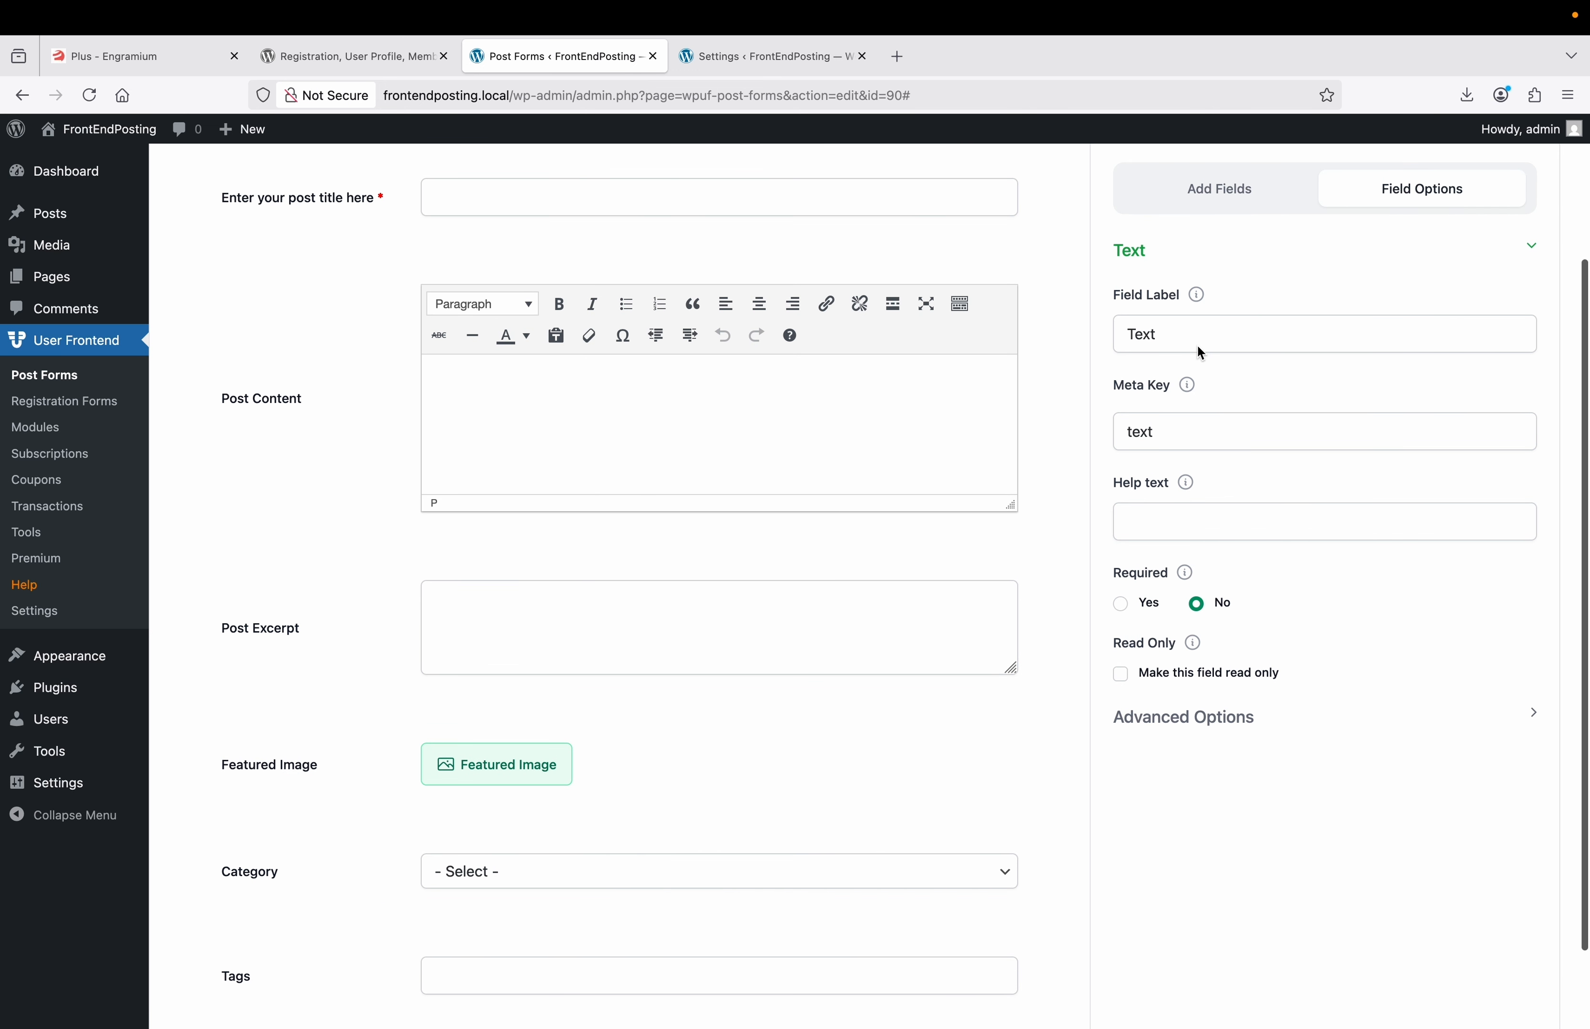
double_click(1196, 343)
type("Add")
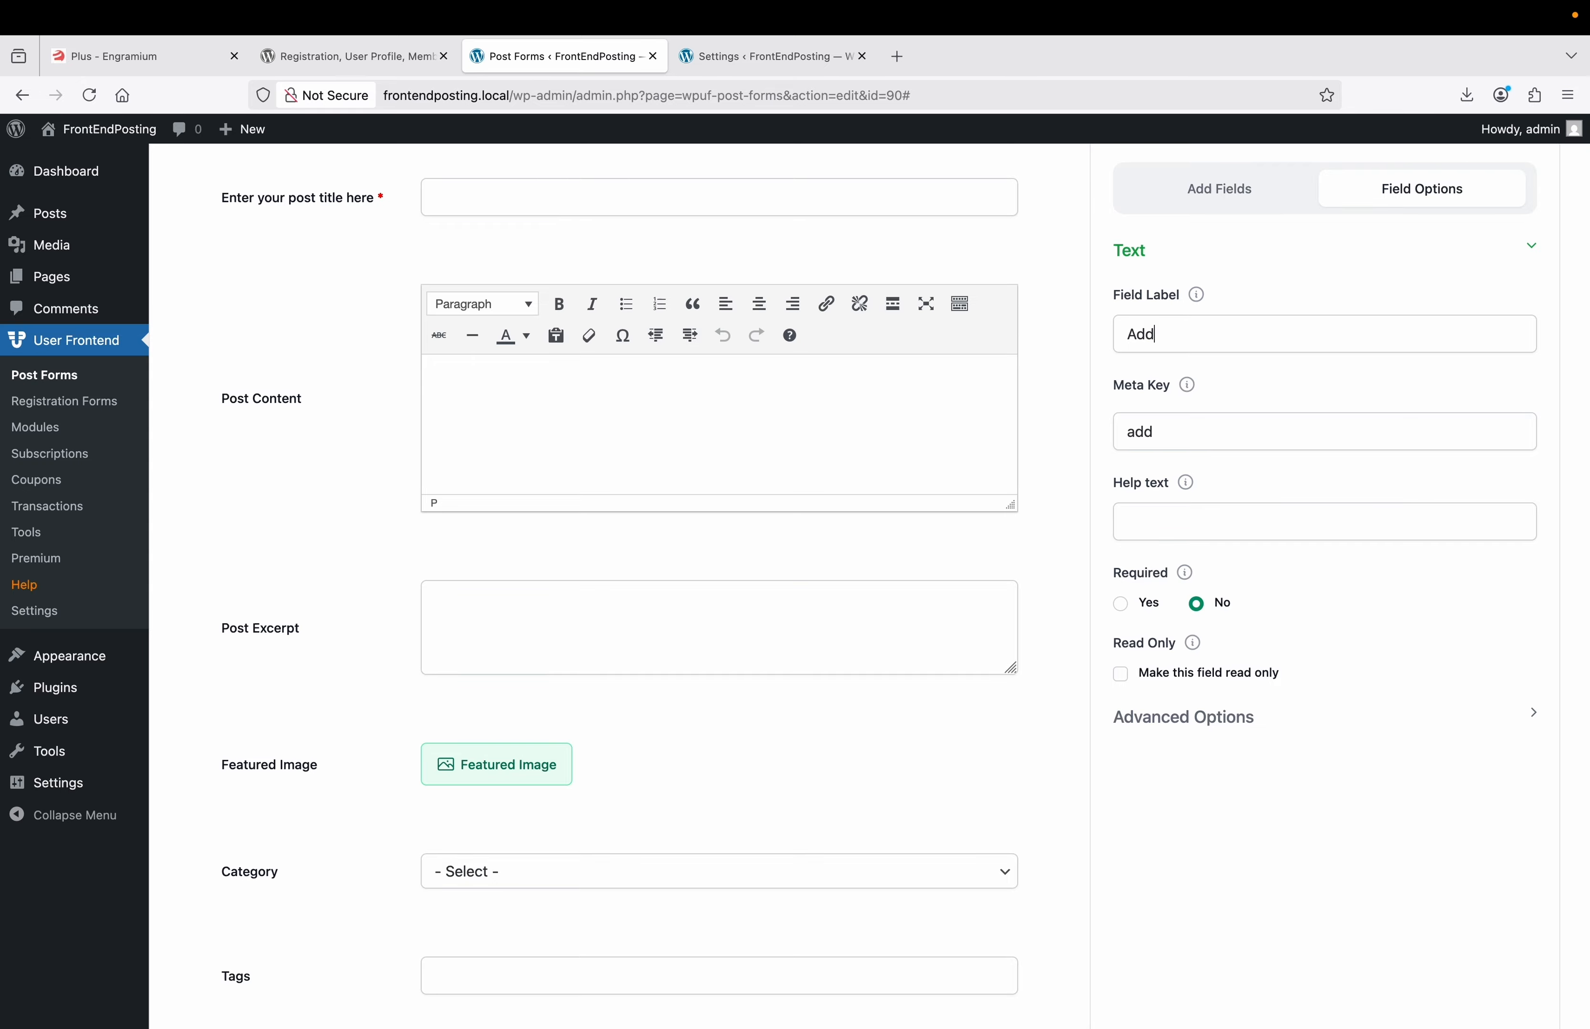
type("ional Contenr")
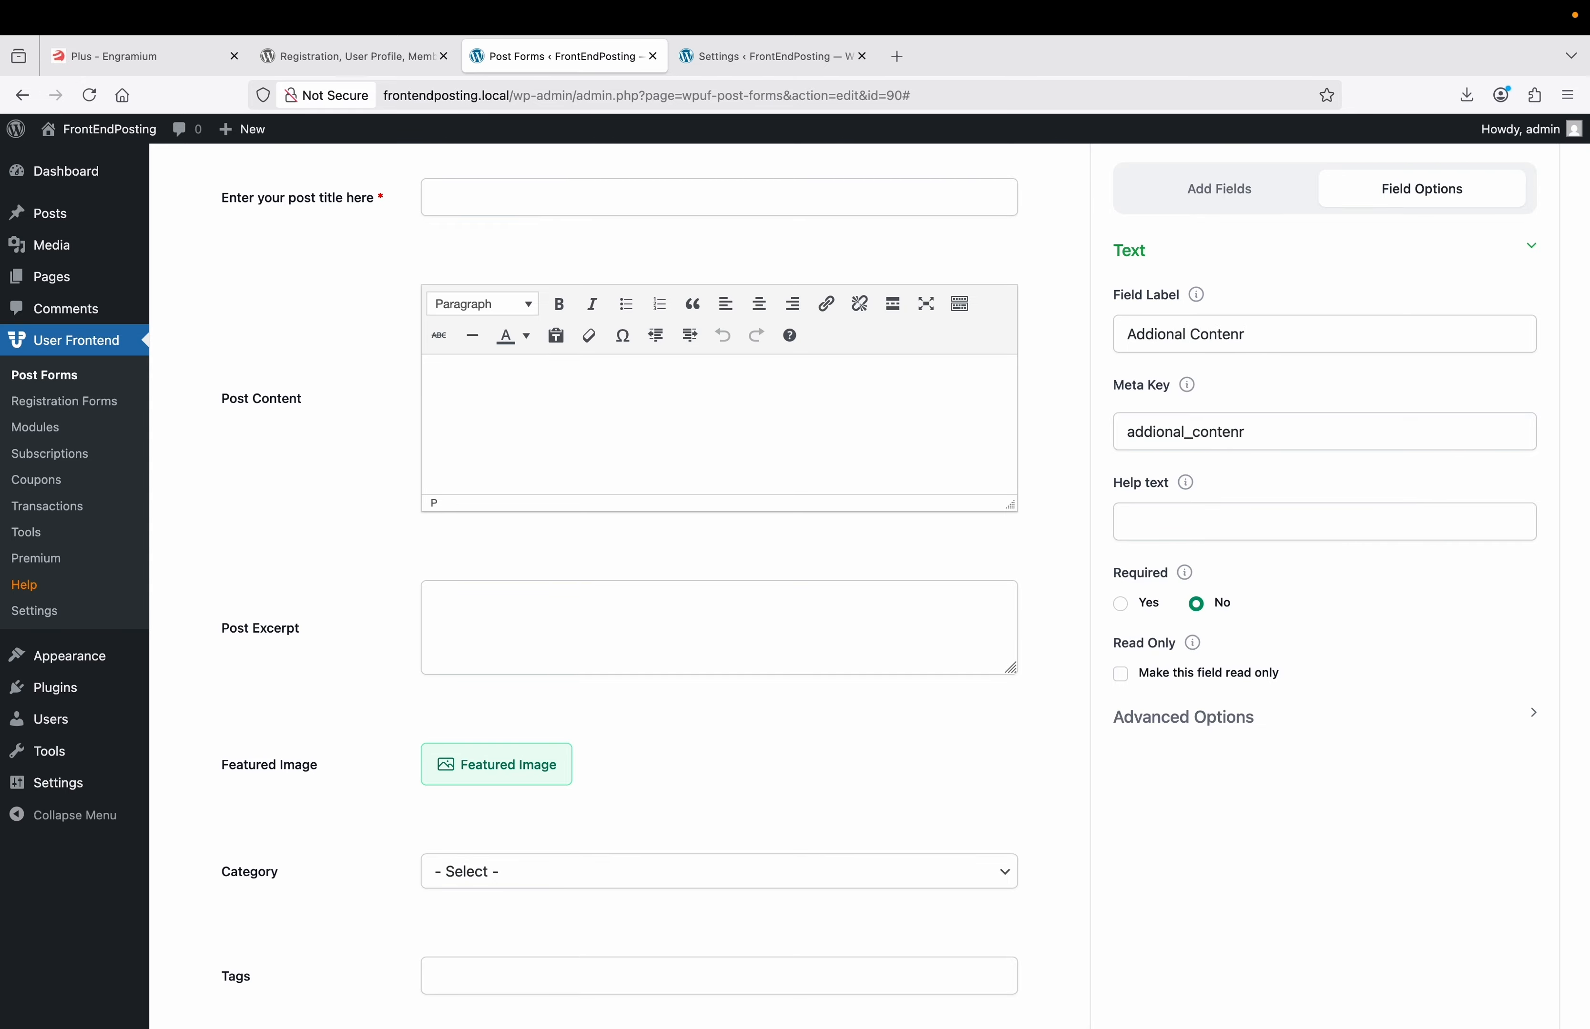
scroll(1198, 407, "up", 3)
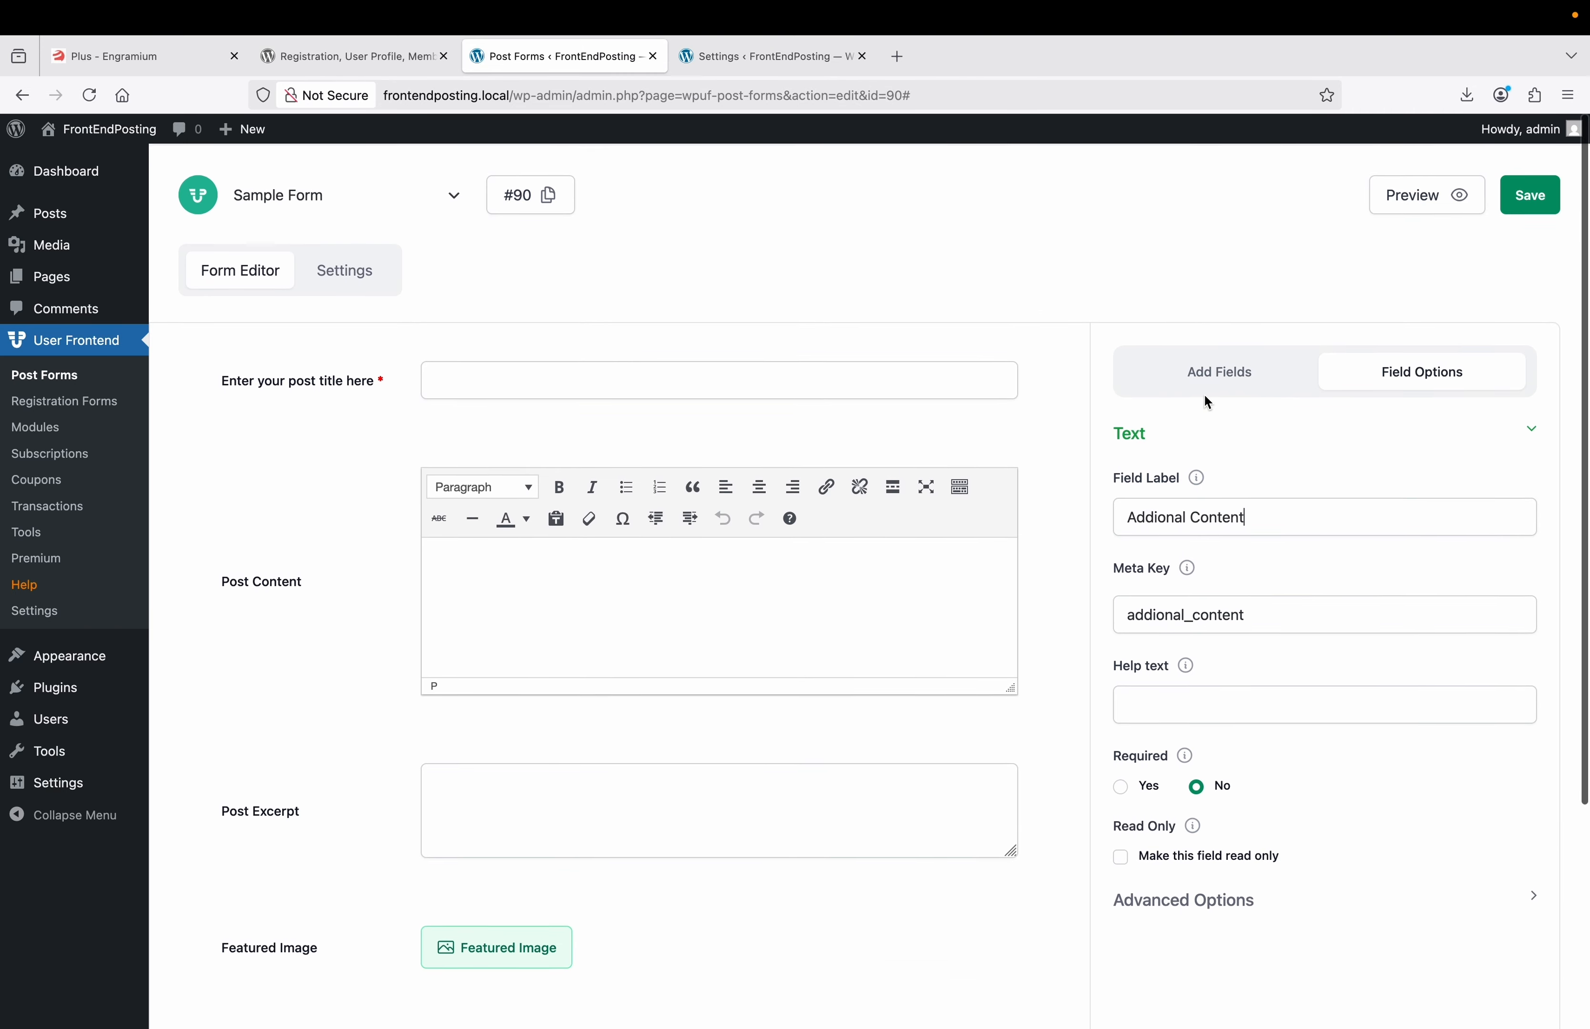
left_click(1532, 207)
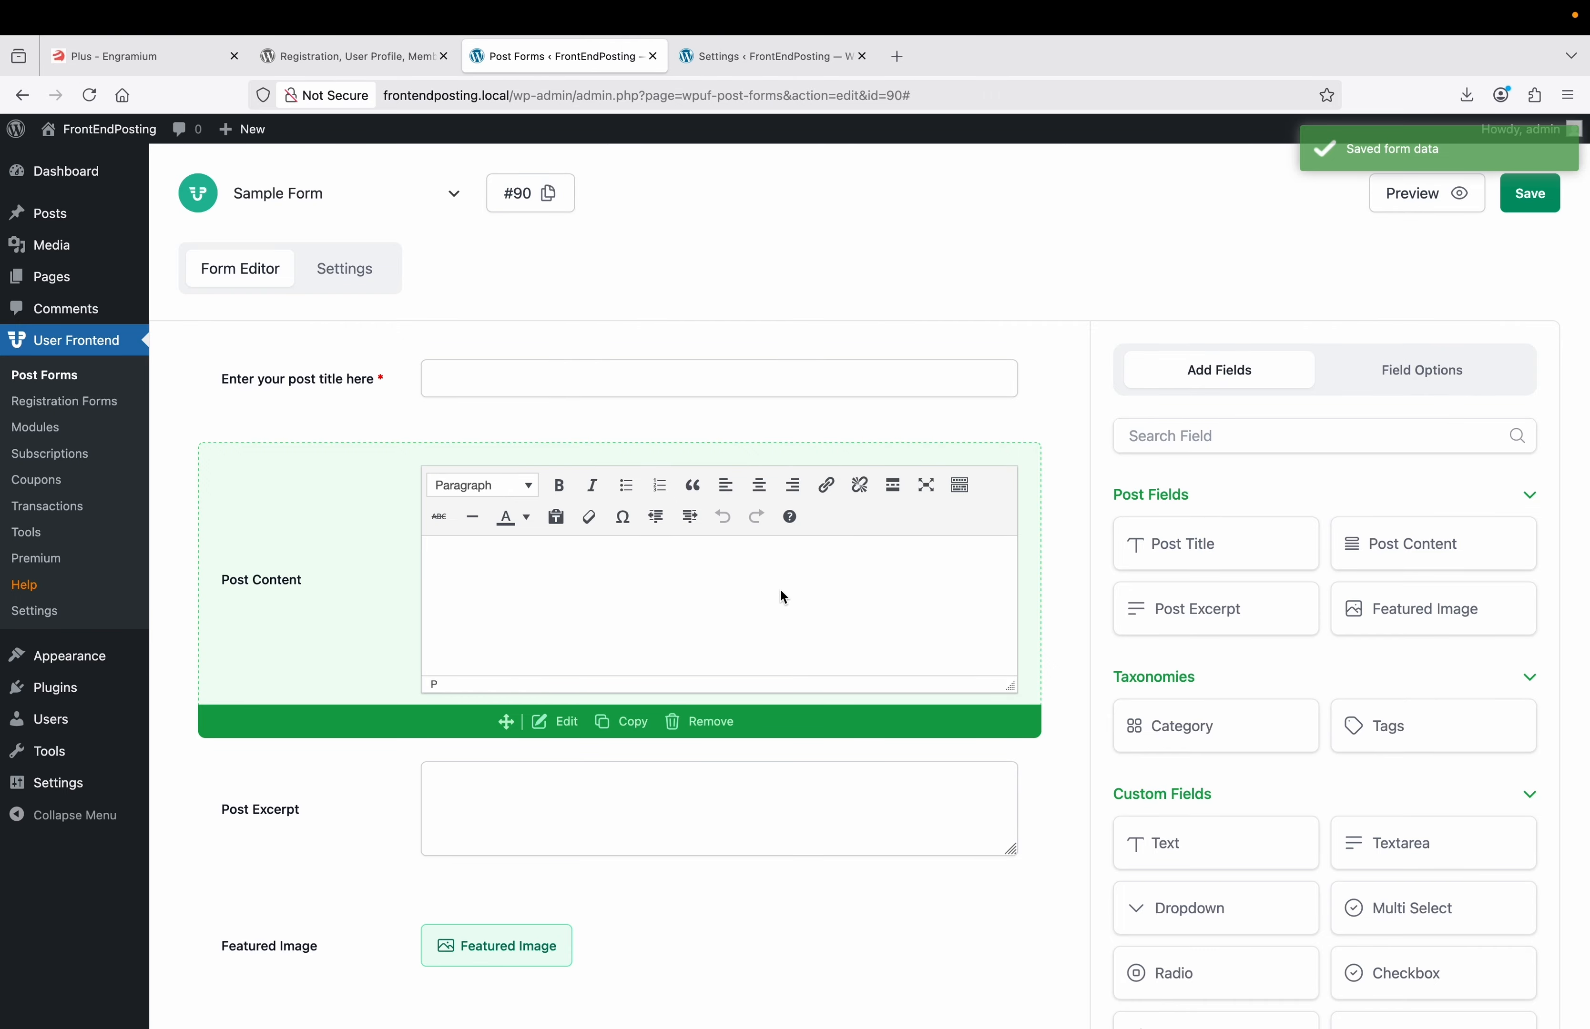
left_click(341, 288)
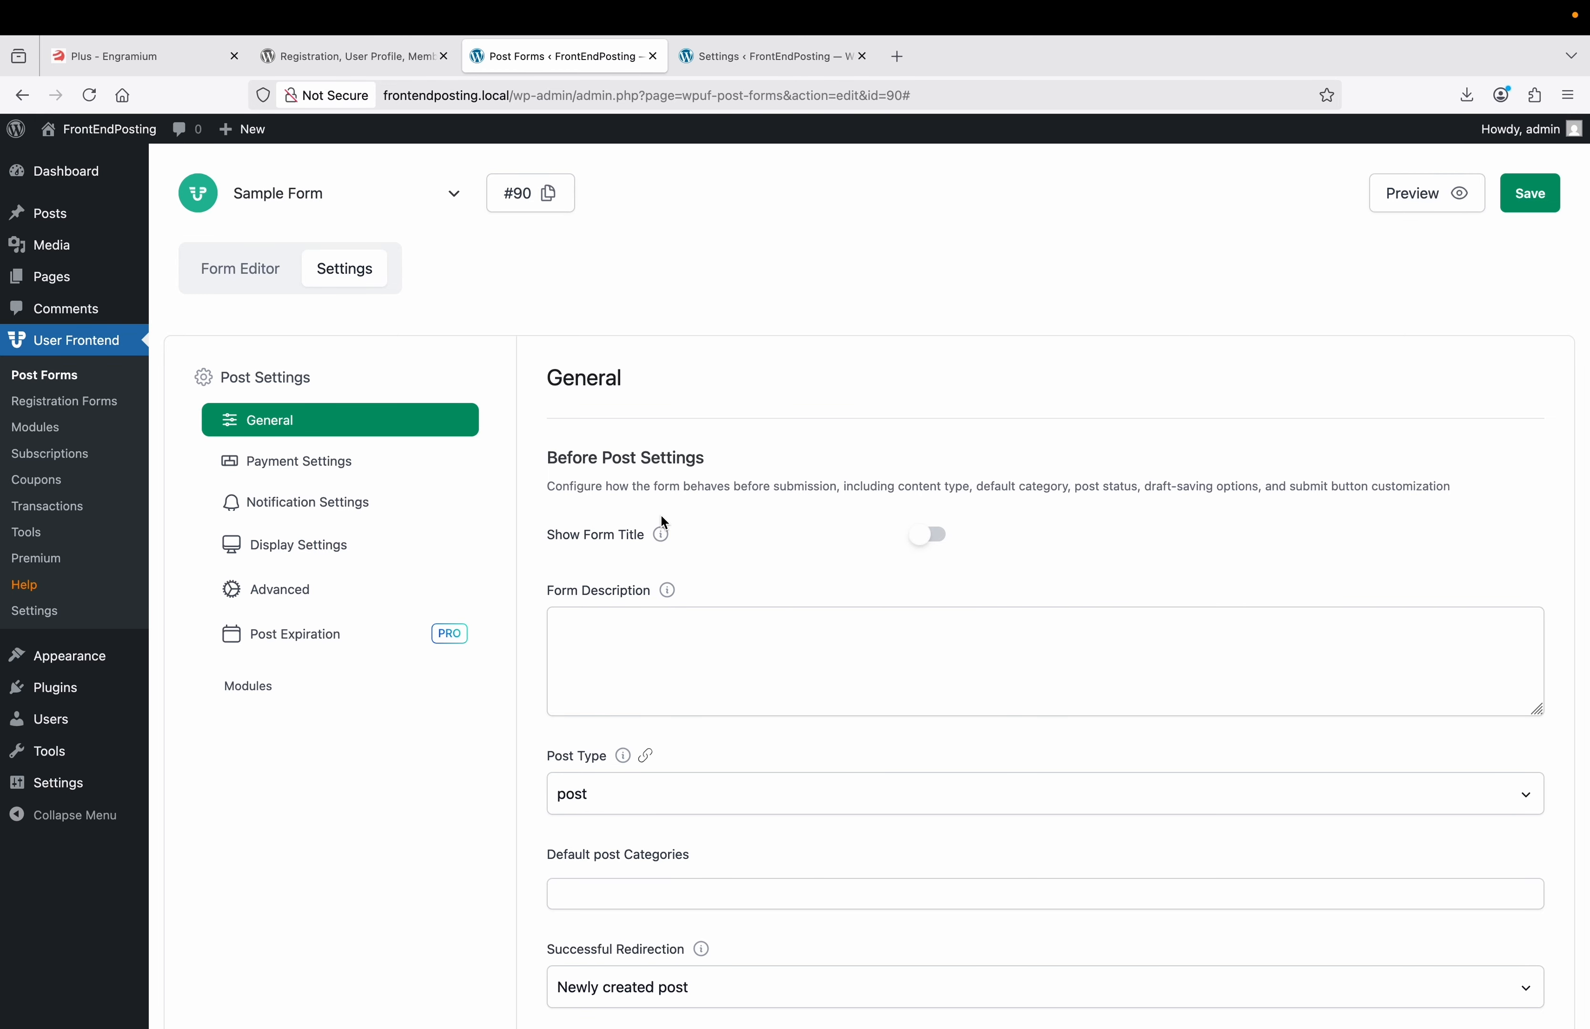
Set the form description to 'This is out Guest post Form'.
scroll(664, 522, "down", 2)
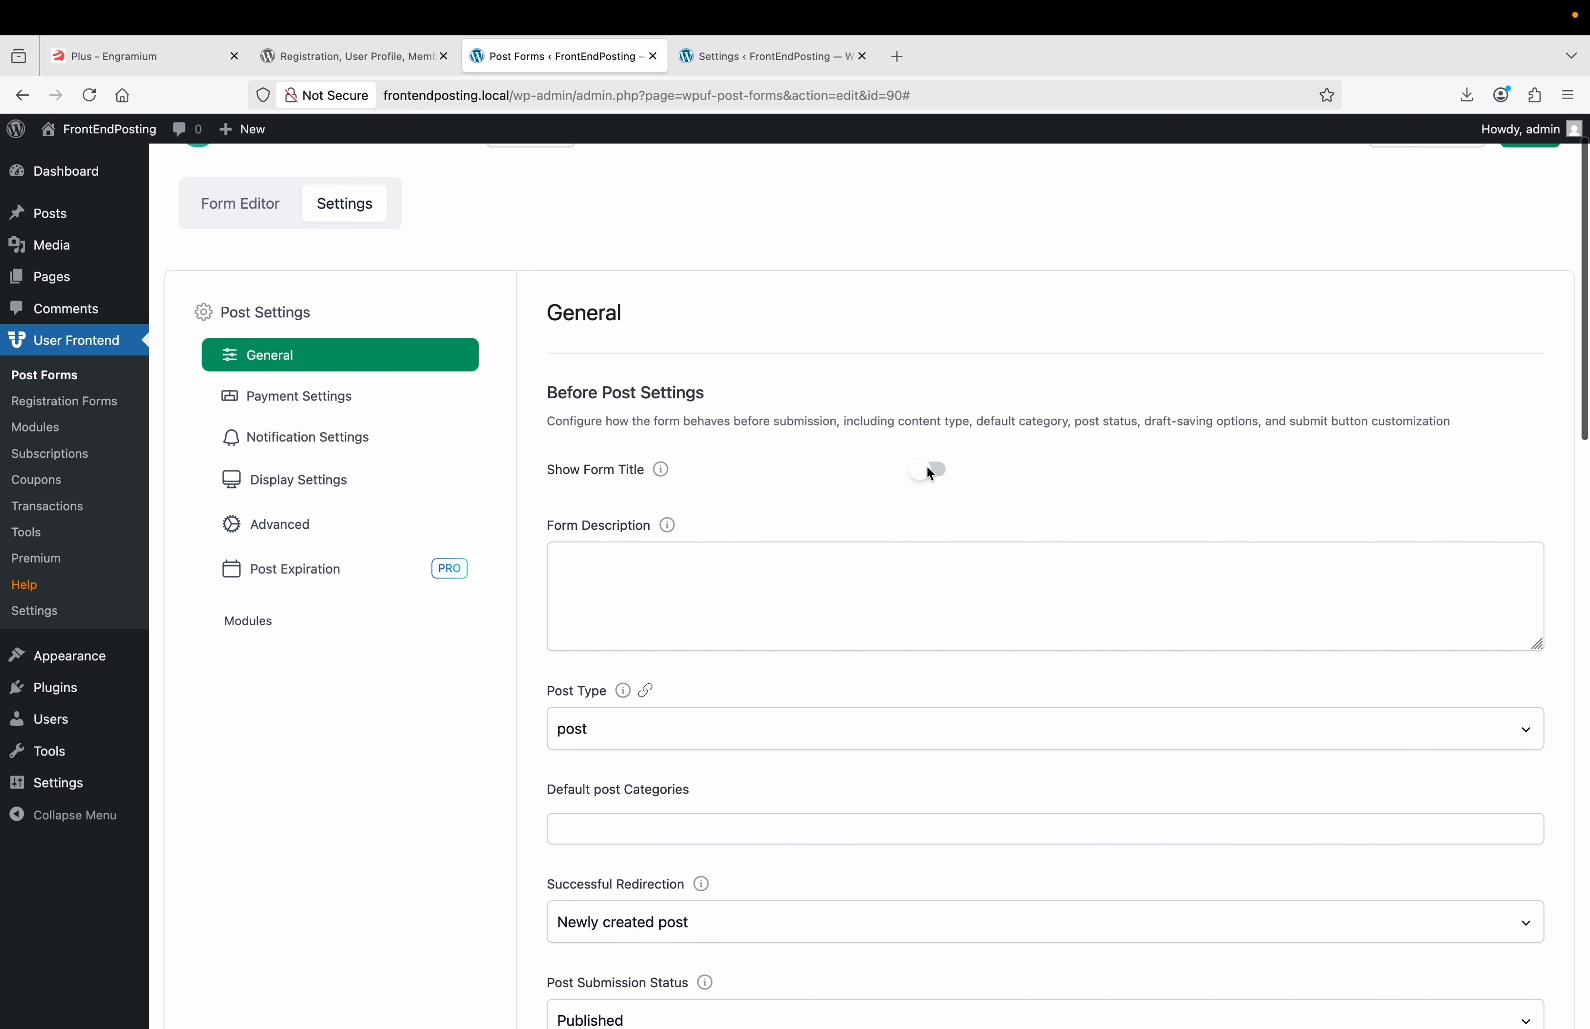
left_click(693, 563)
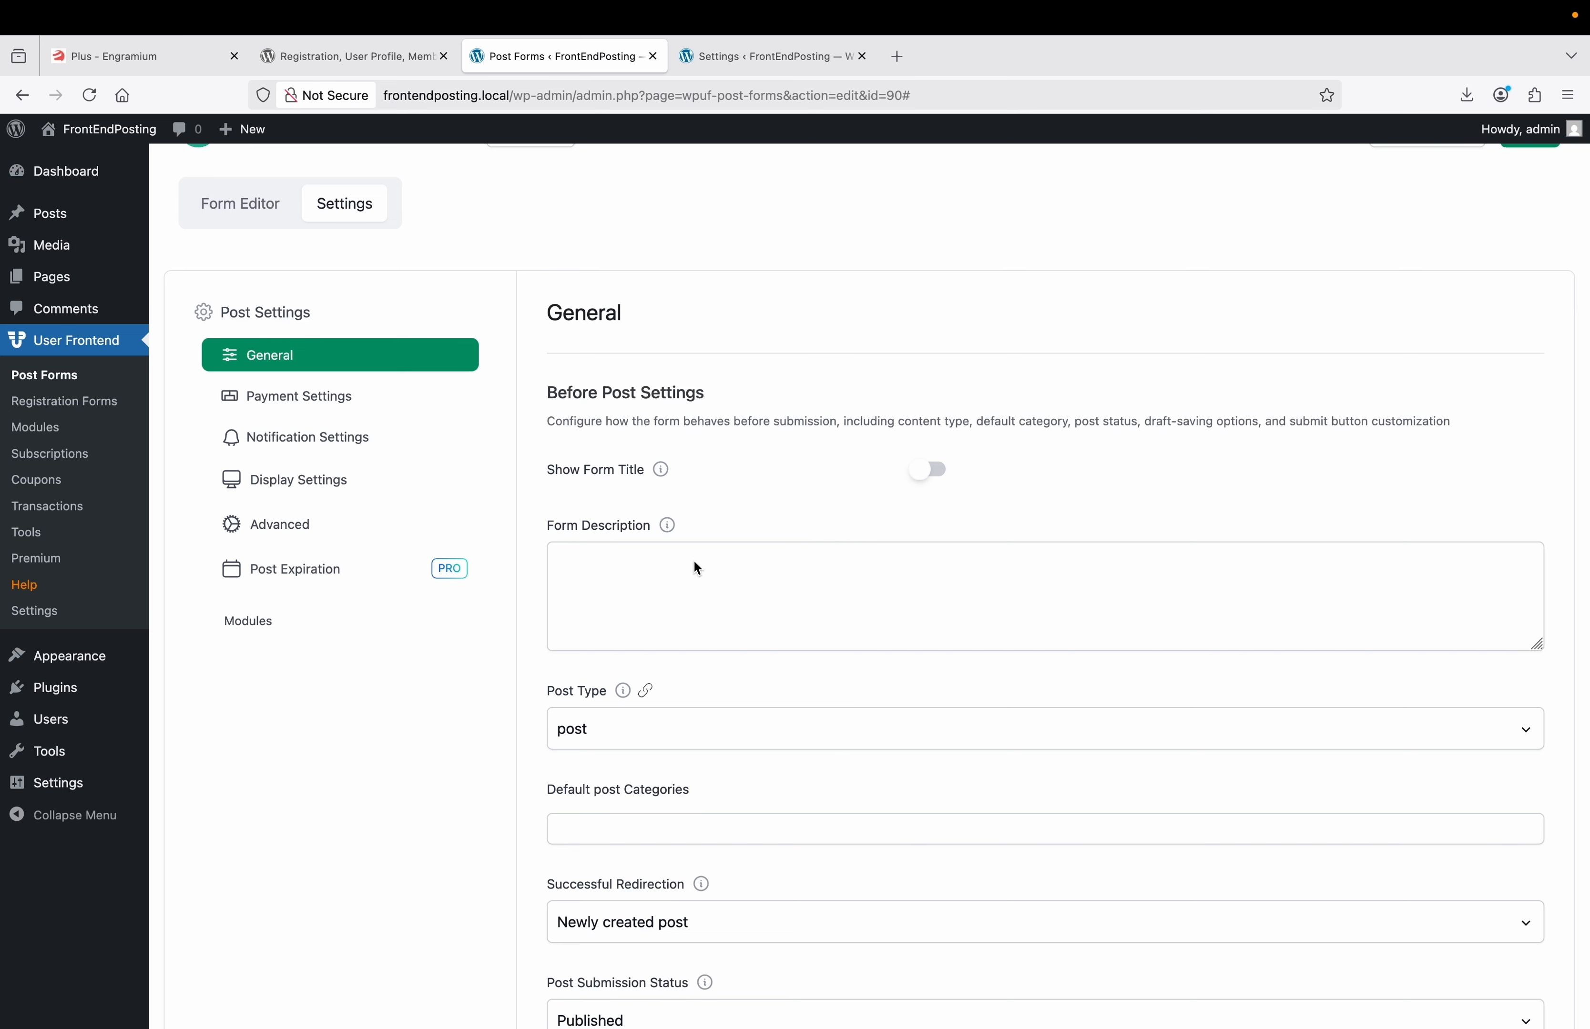
type("This is out Guest post")
type("Form")
key("BackSpace")
key("BackSpace")
key("BackSpace")
type("orm")
Make 'sed' the default post category.
scroll(693, 601, "down", 2)
scroll(536, 655, "down", 1)
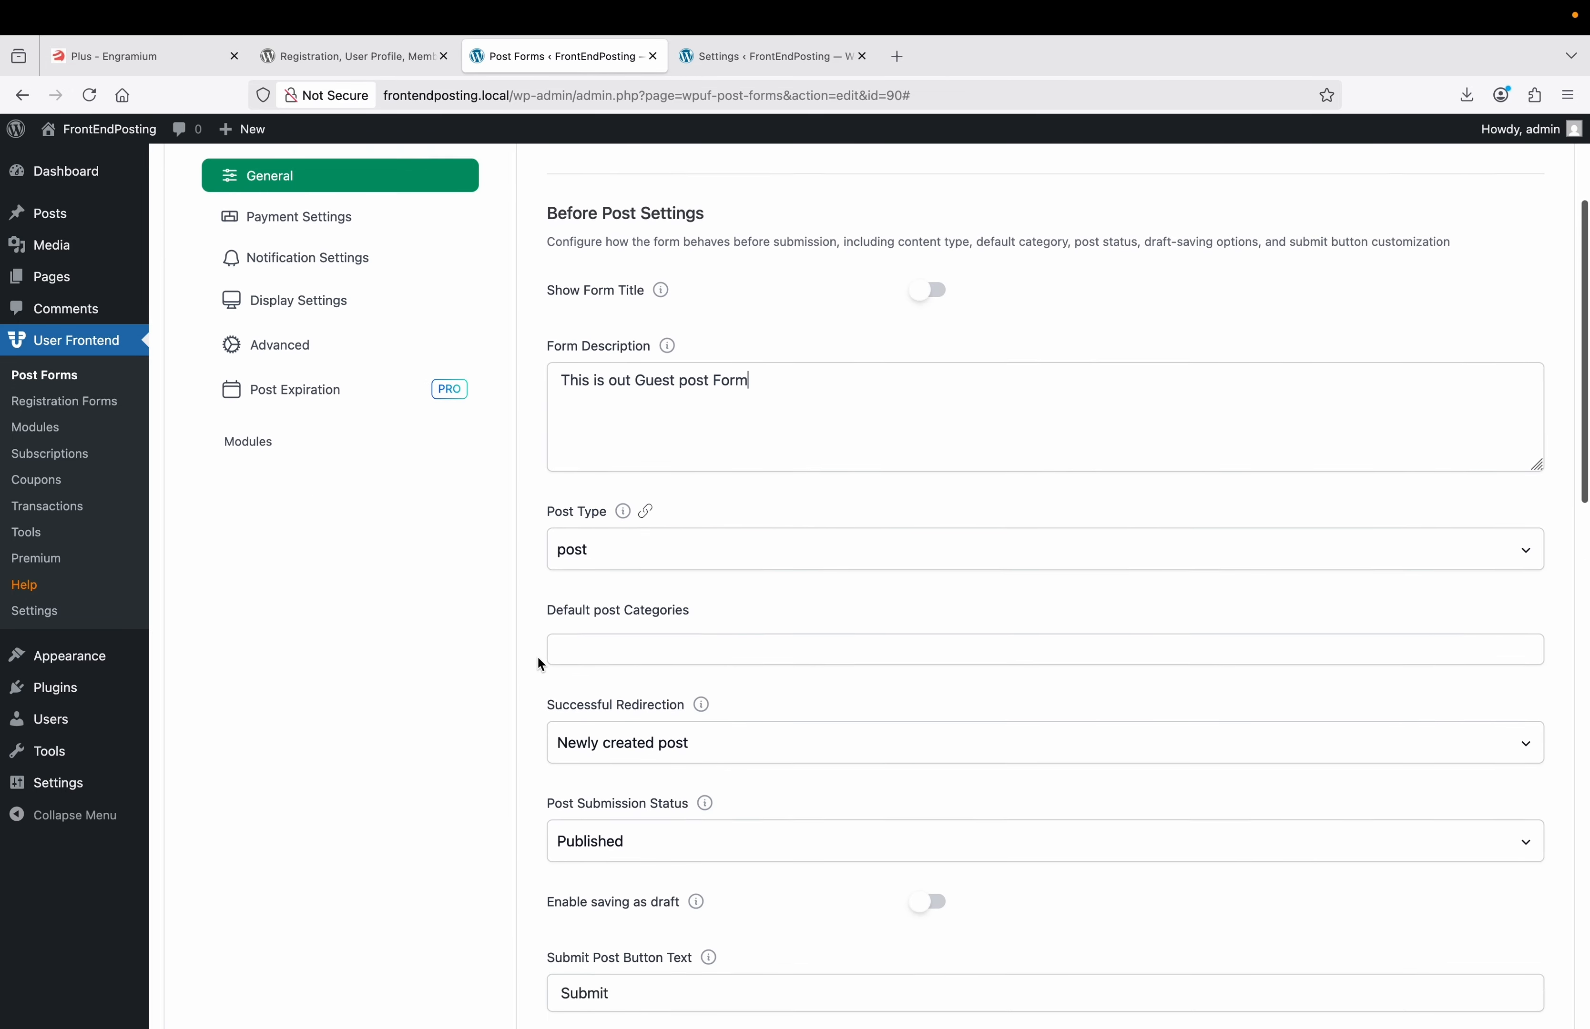
left_click(661, 638)
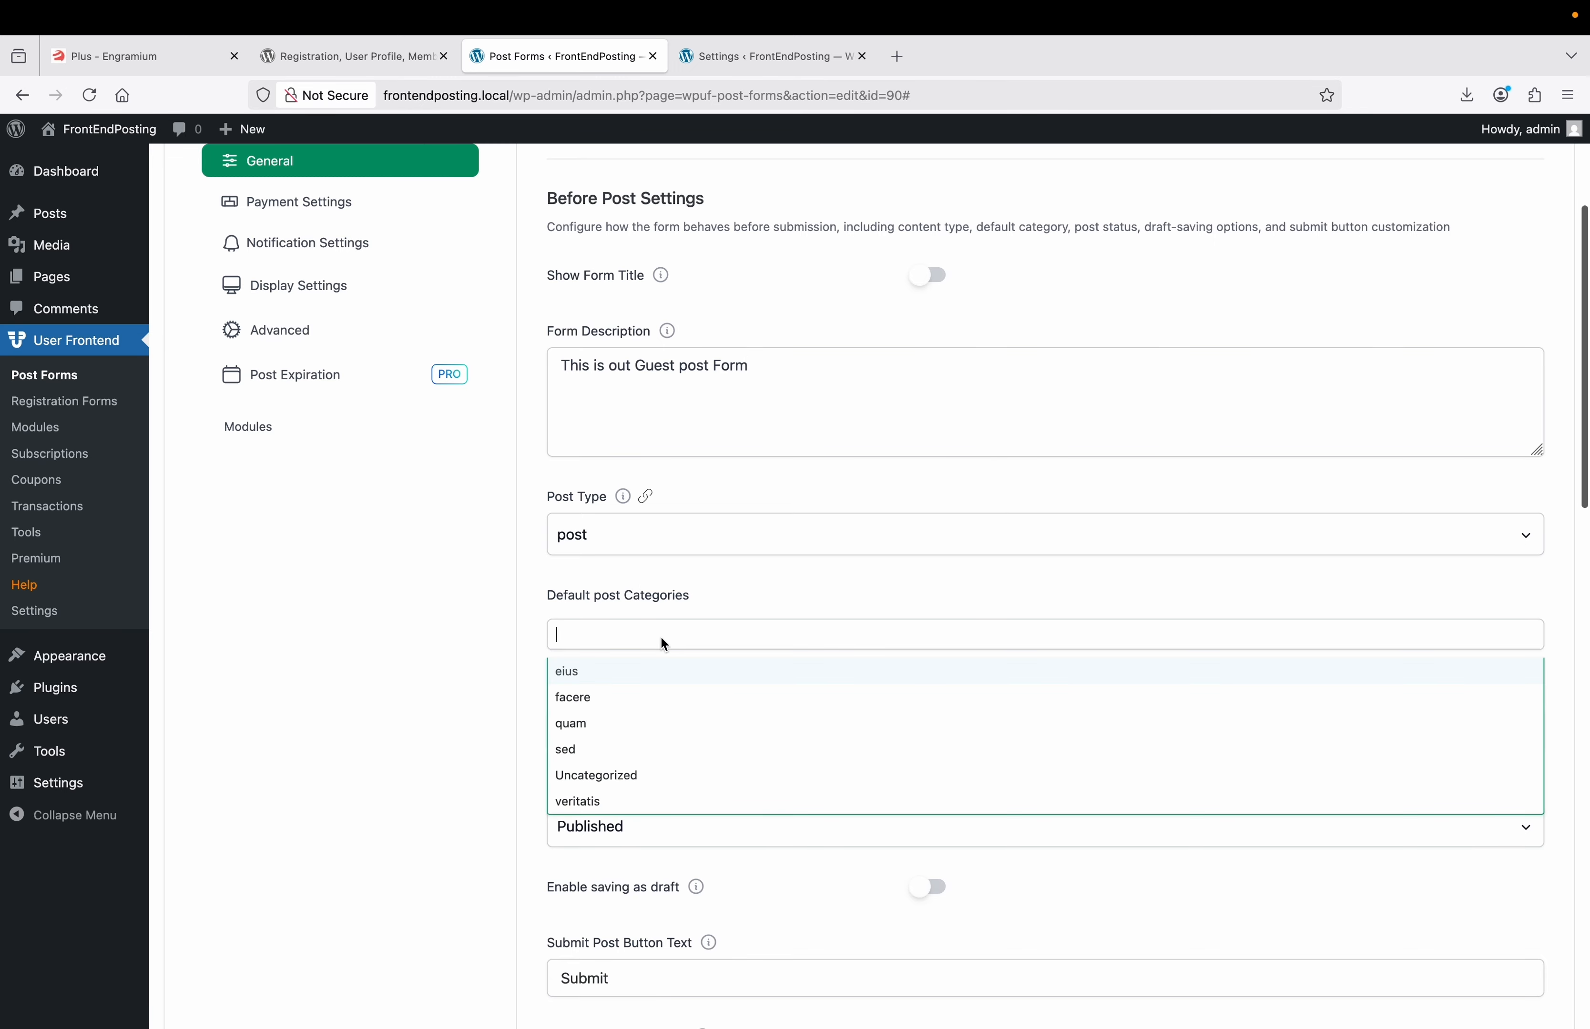
left_click(599, 756)
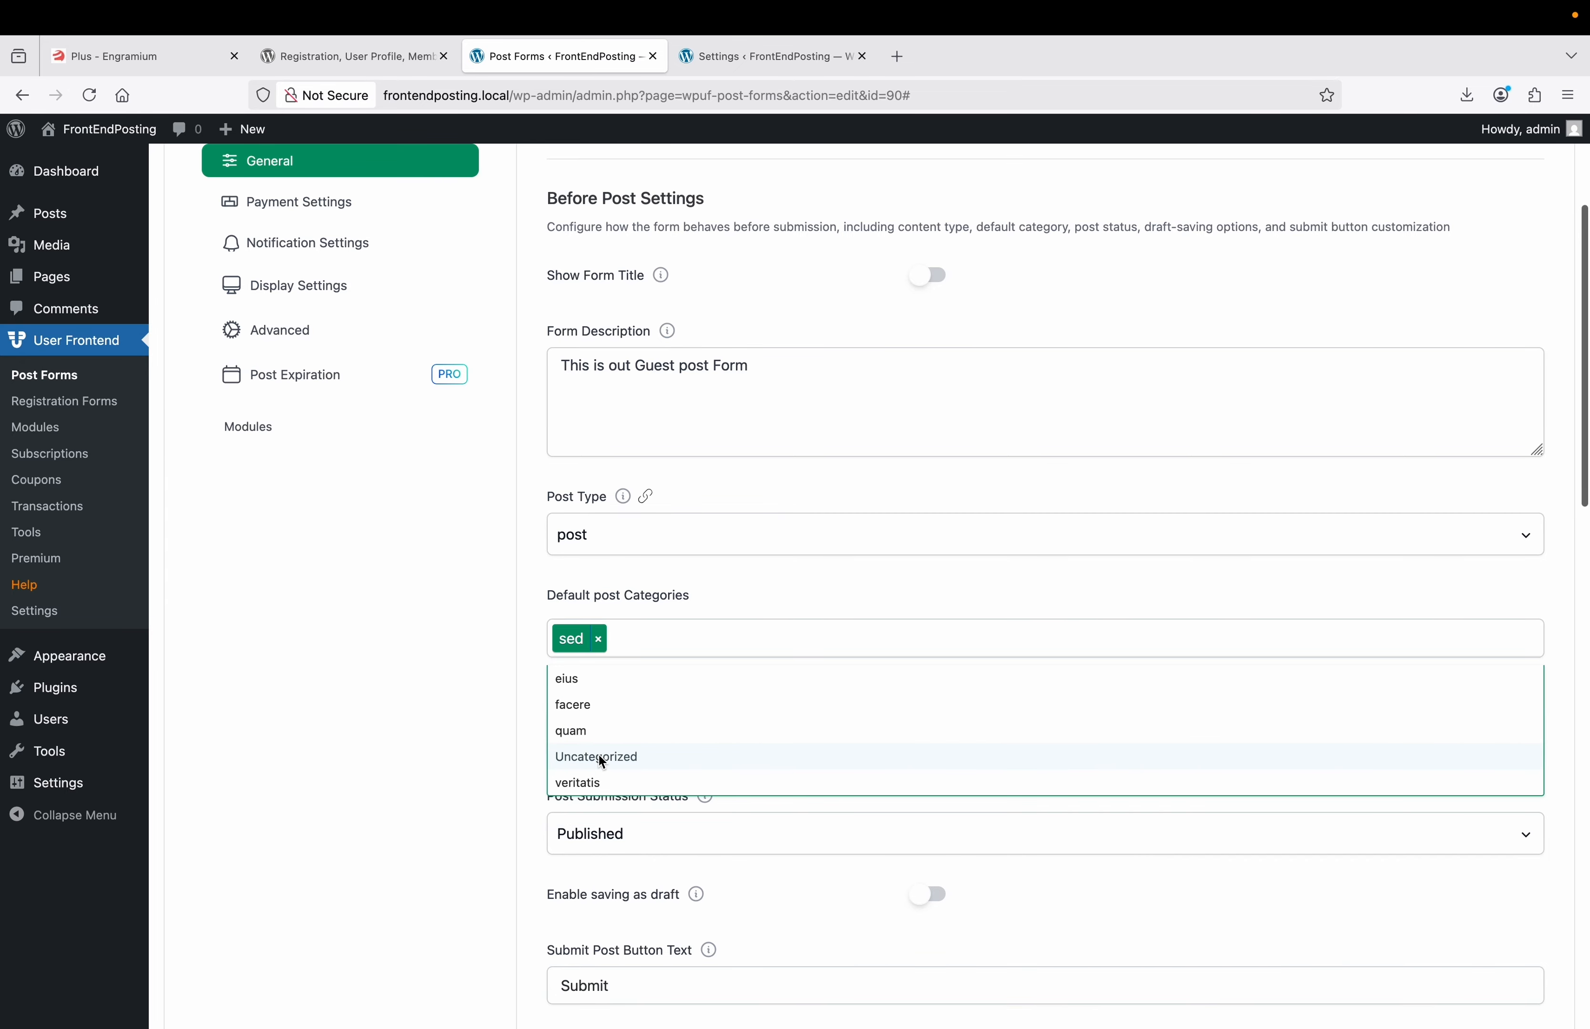
left_click(529, 640)
scroll(717, 638, "down", 1)
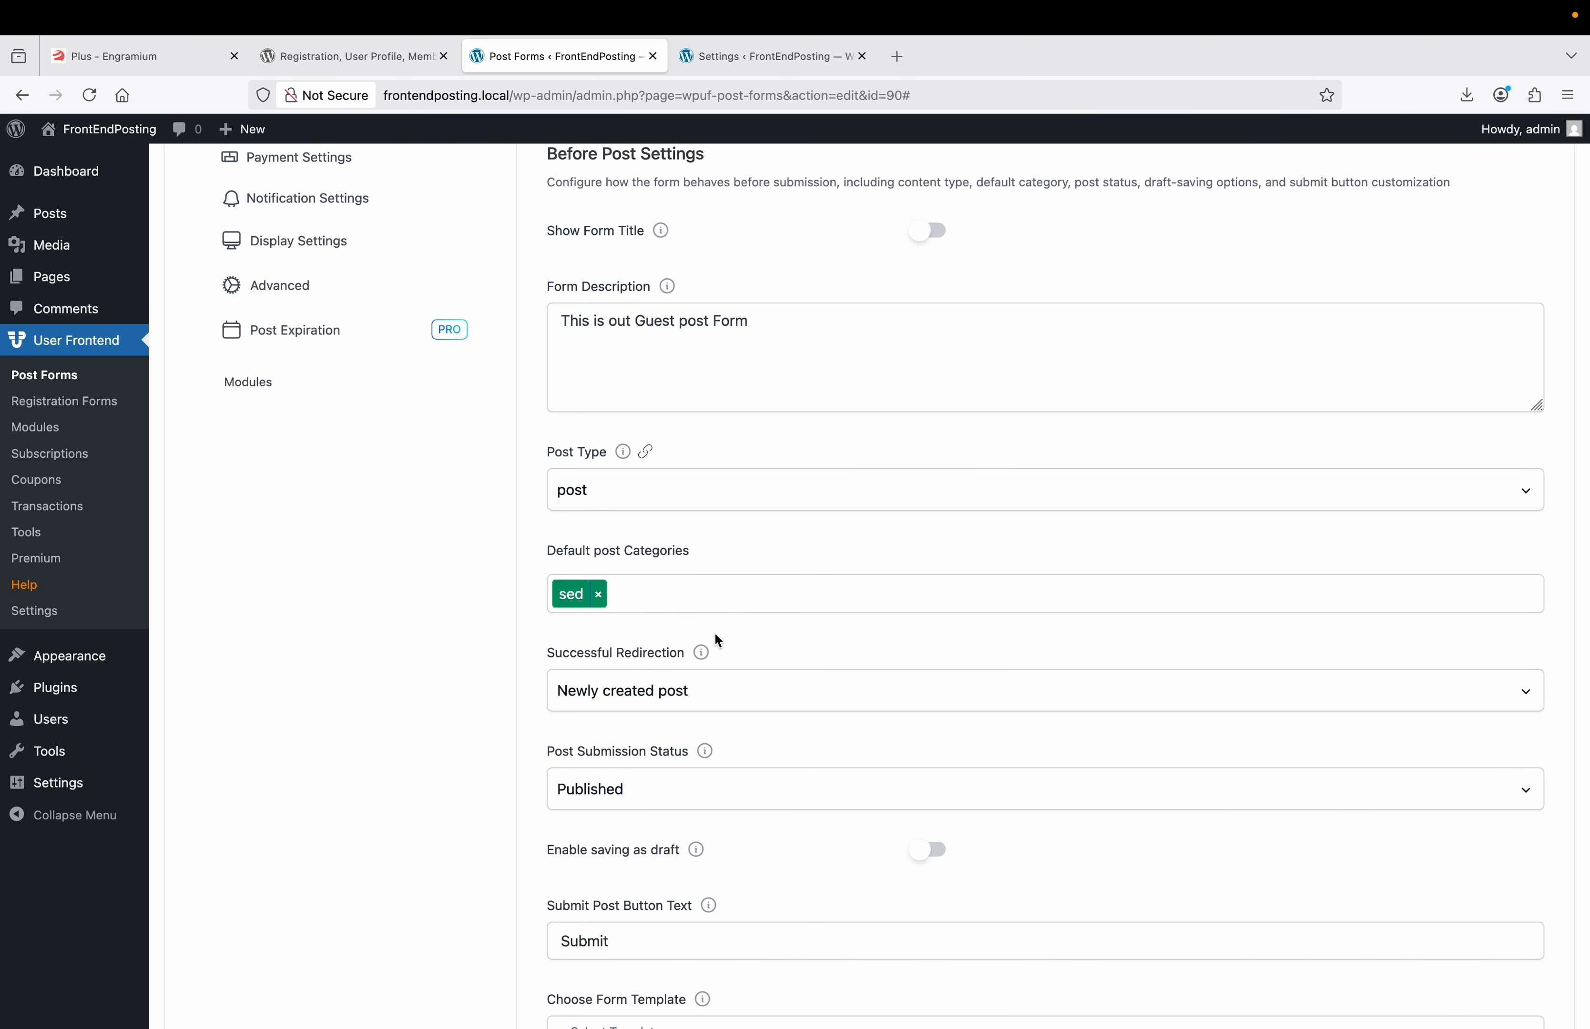
scroll(715, 634, "down", 2)
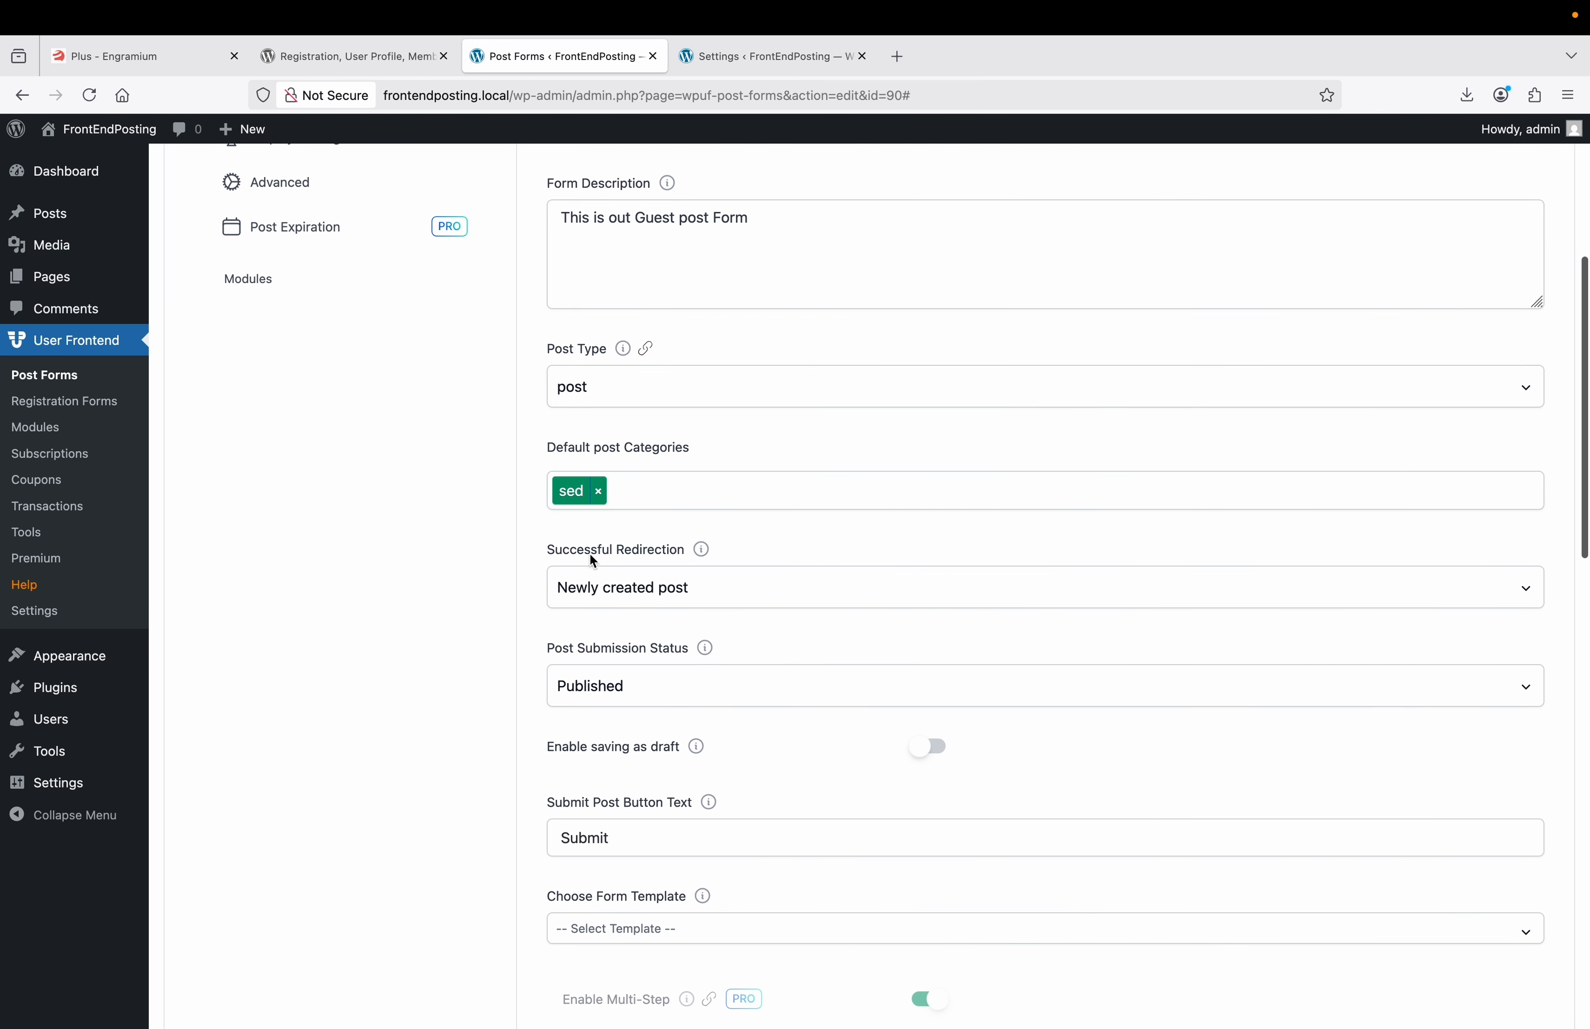
Redirect successful submissions to the same page with the message 'Your post has been submitted successfully'.
left_click(649, 599)
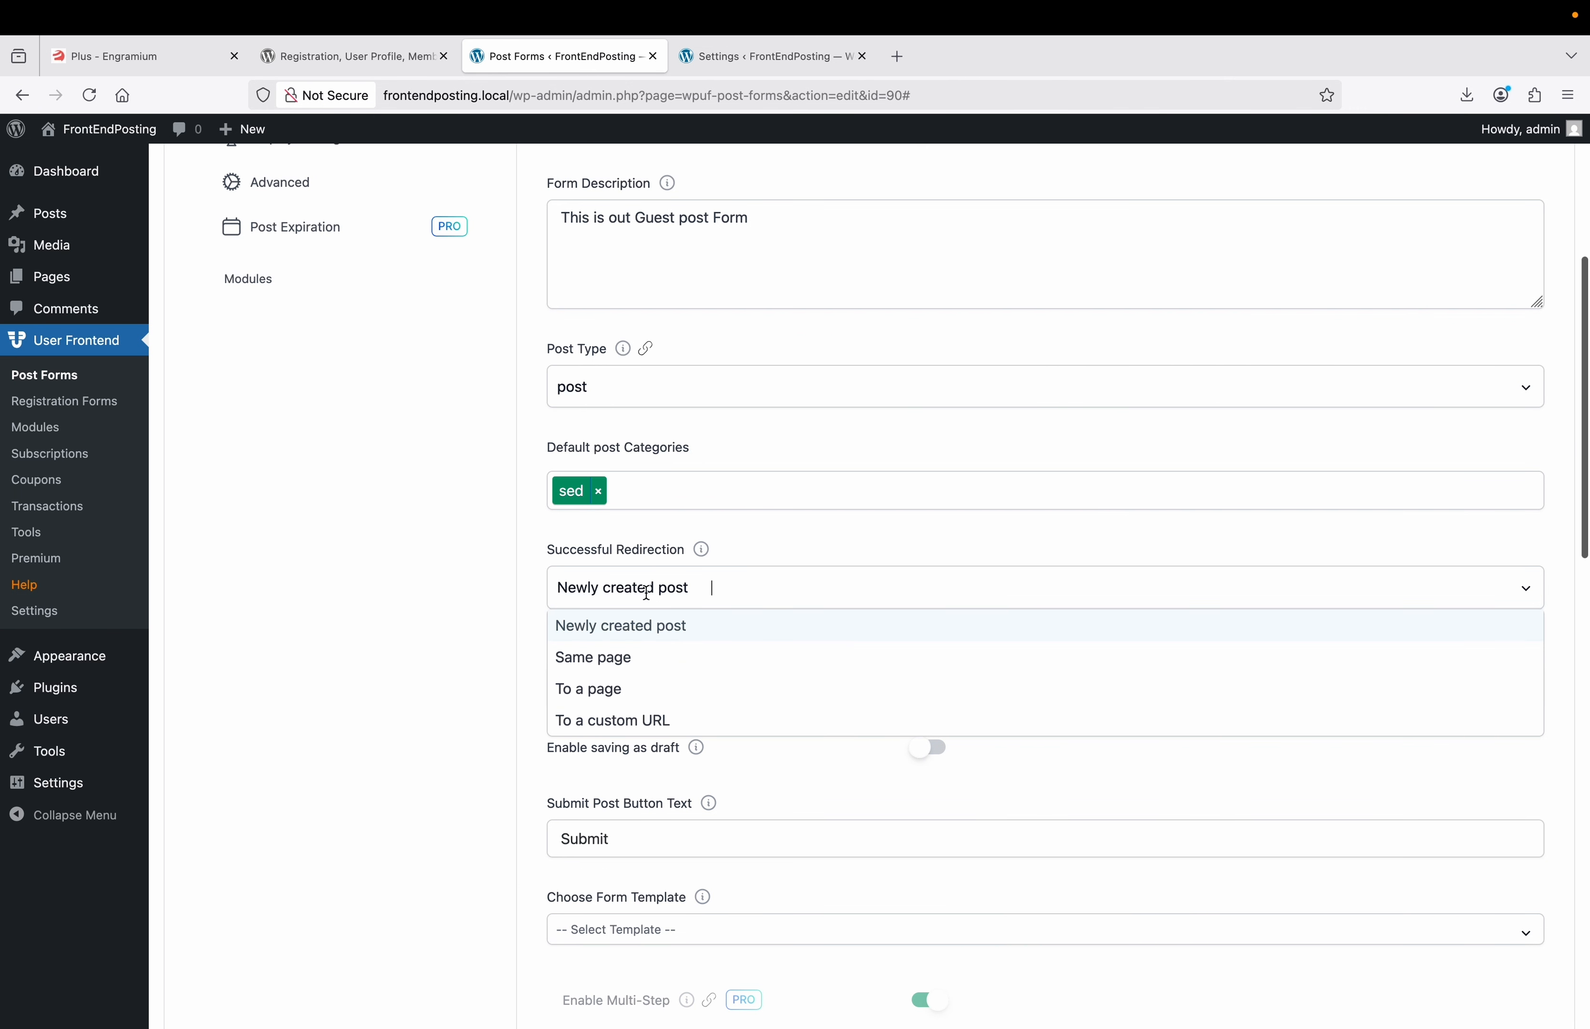
left_click(641, 655)
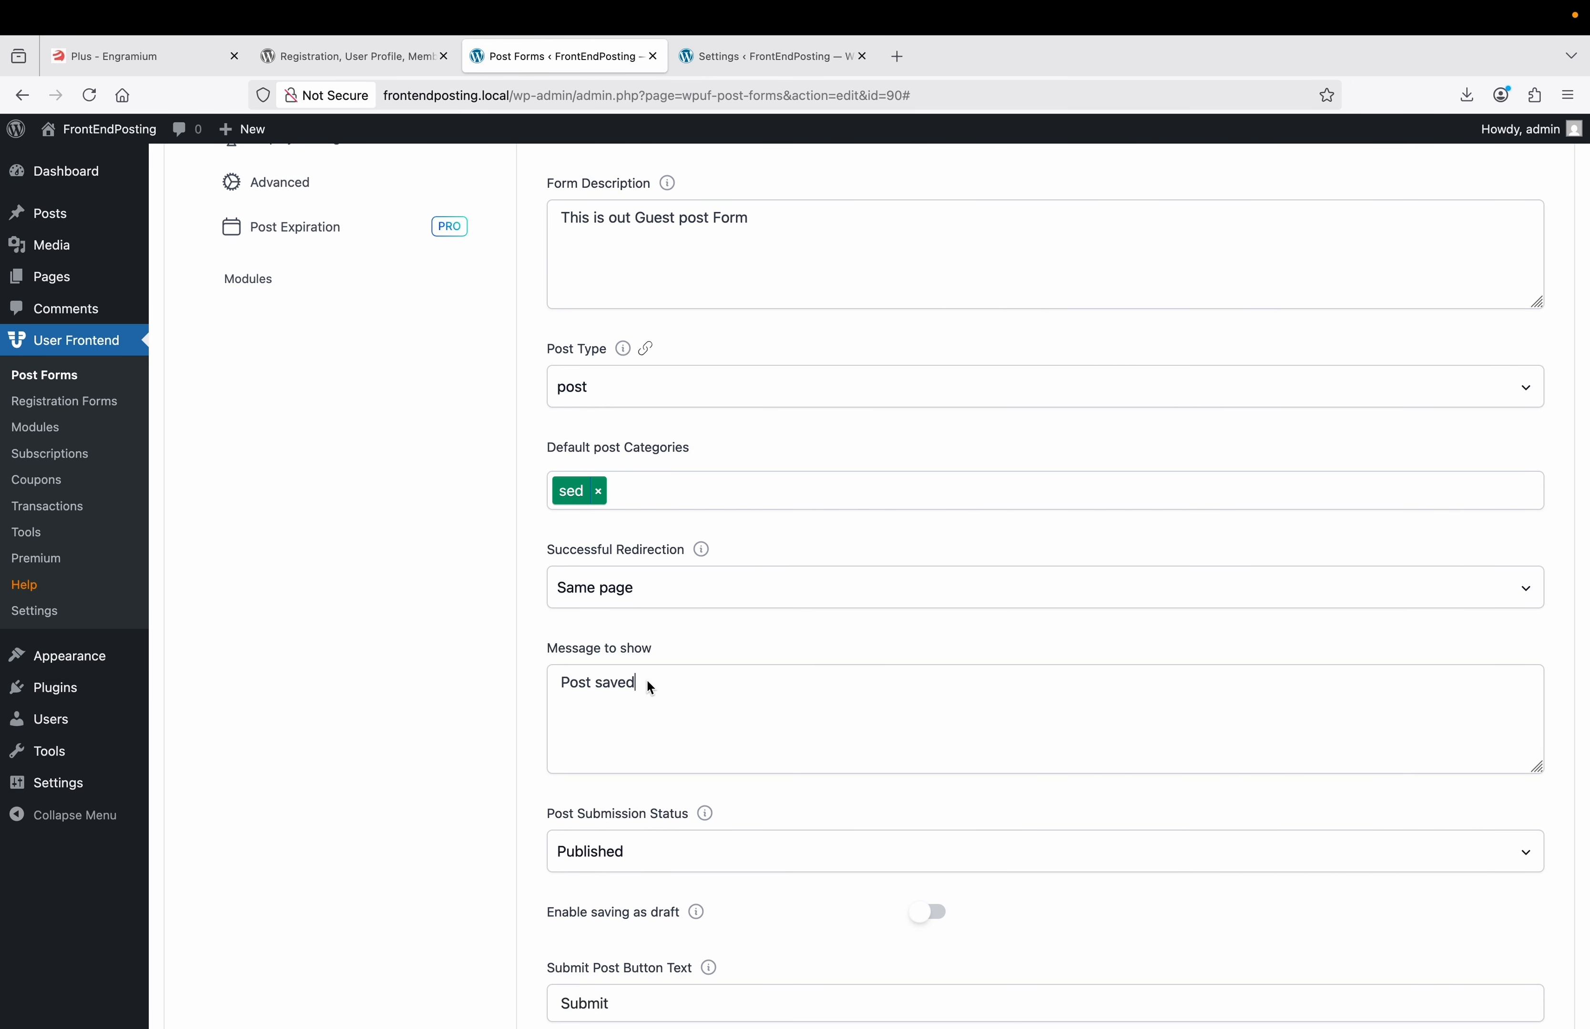
key("Left")
key("Left")
key("Left")
key("Left")
key("Left")
key("Left")
key("Left")
key("Left")
key("Left")
key("Left")
type("Your")
key("Delete")
type("p")
key("Right")
key("Right")
key("Right")
key("Right")
type("has been submi")
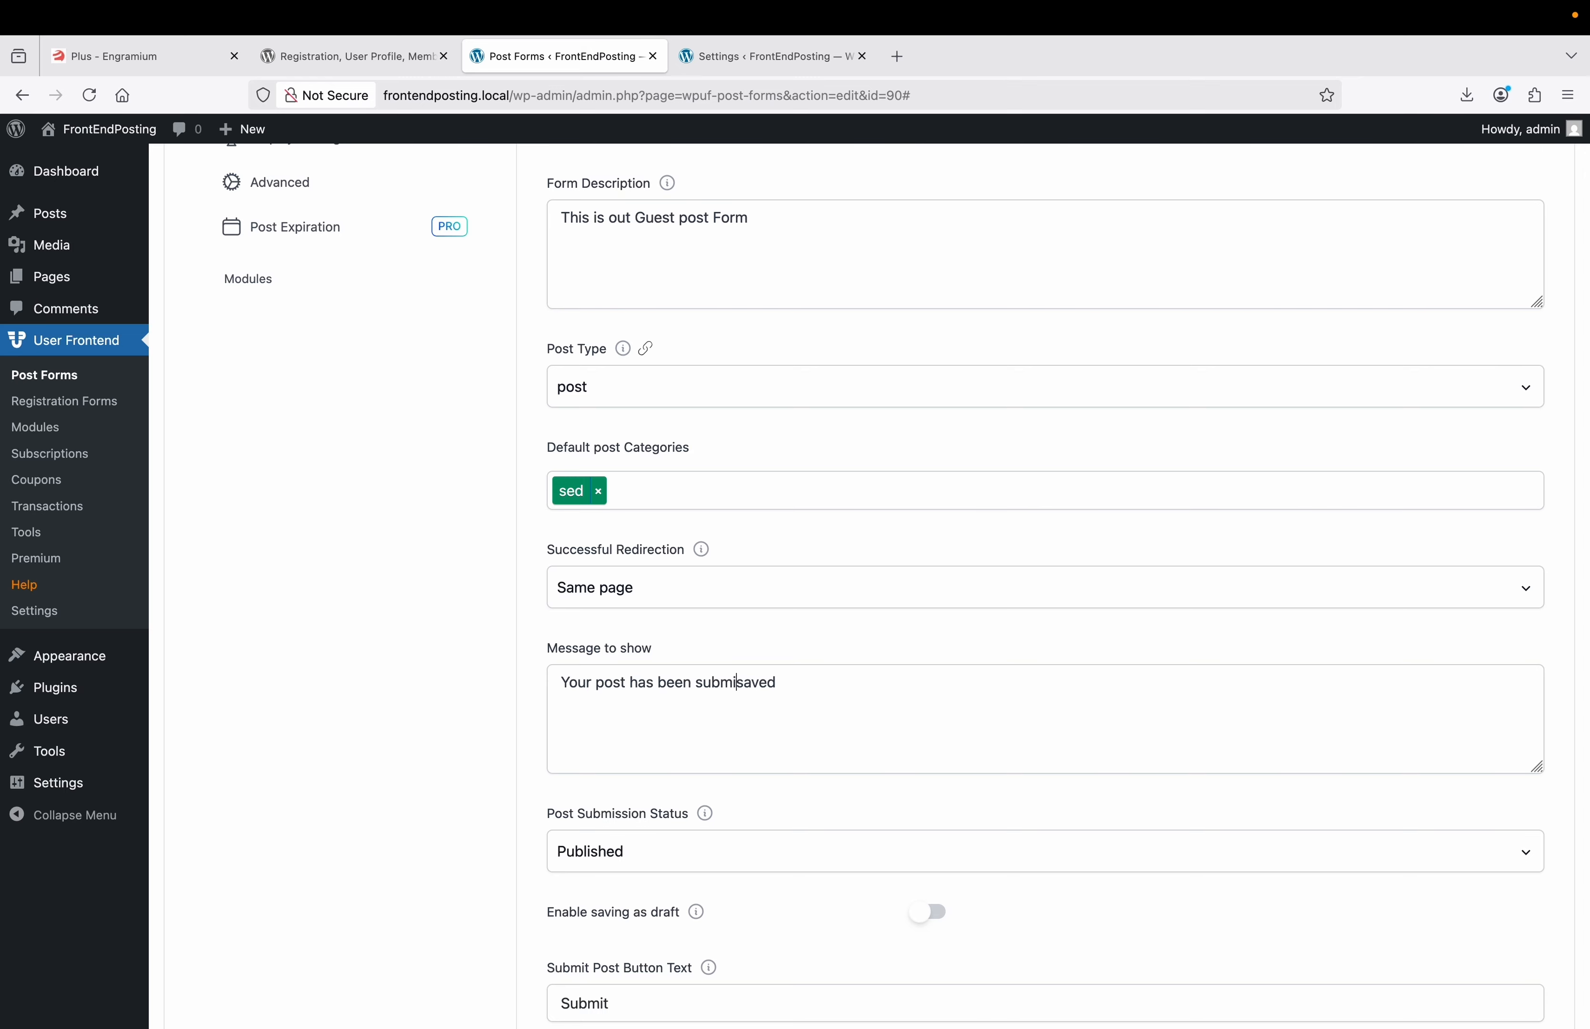
type("tted")
key("shift+Right")
key("shift+Right")
key("shift+Right")
key("shift+Right")
key("shift+Right")
type("successfully")
Set Post Submission Status to Draft.
scroll(649, 687, "down", 3)
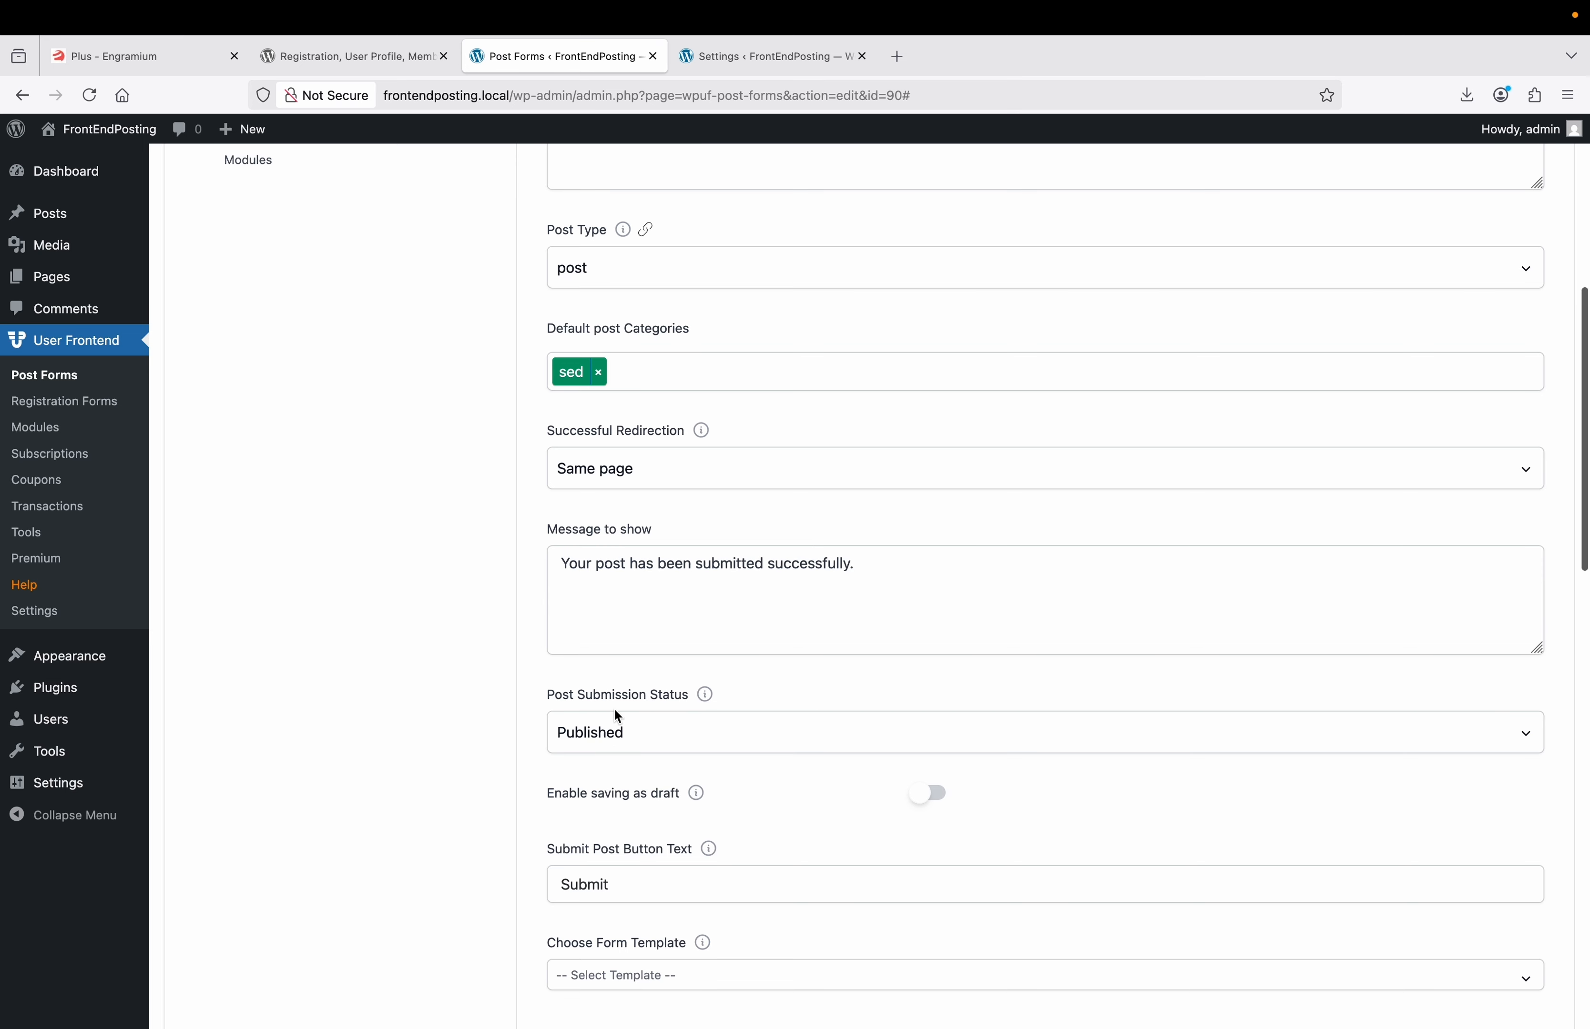
scroll(671, 707, "down", 3)
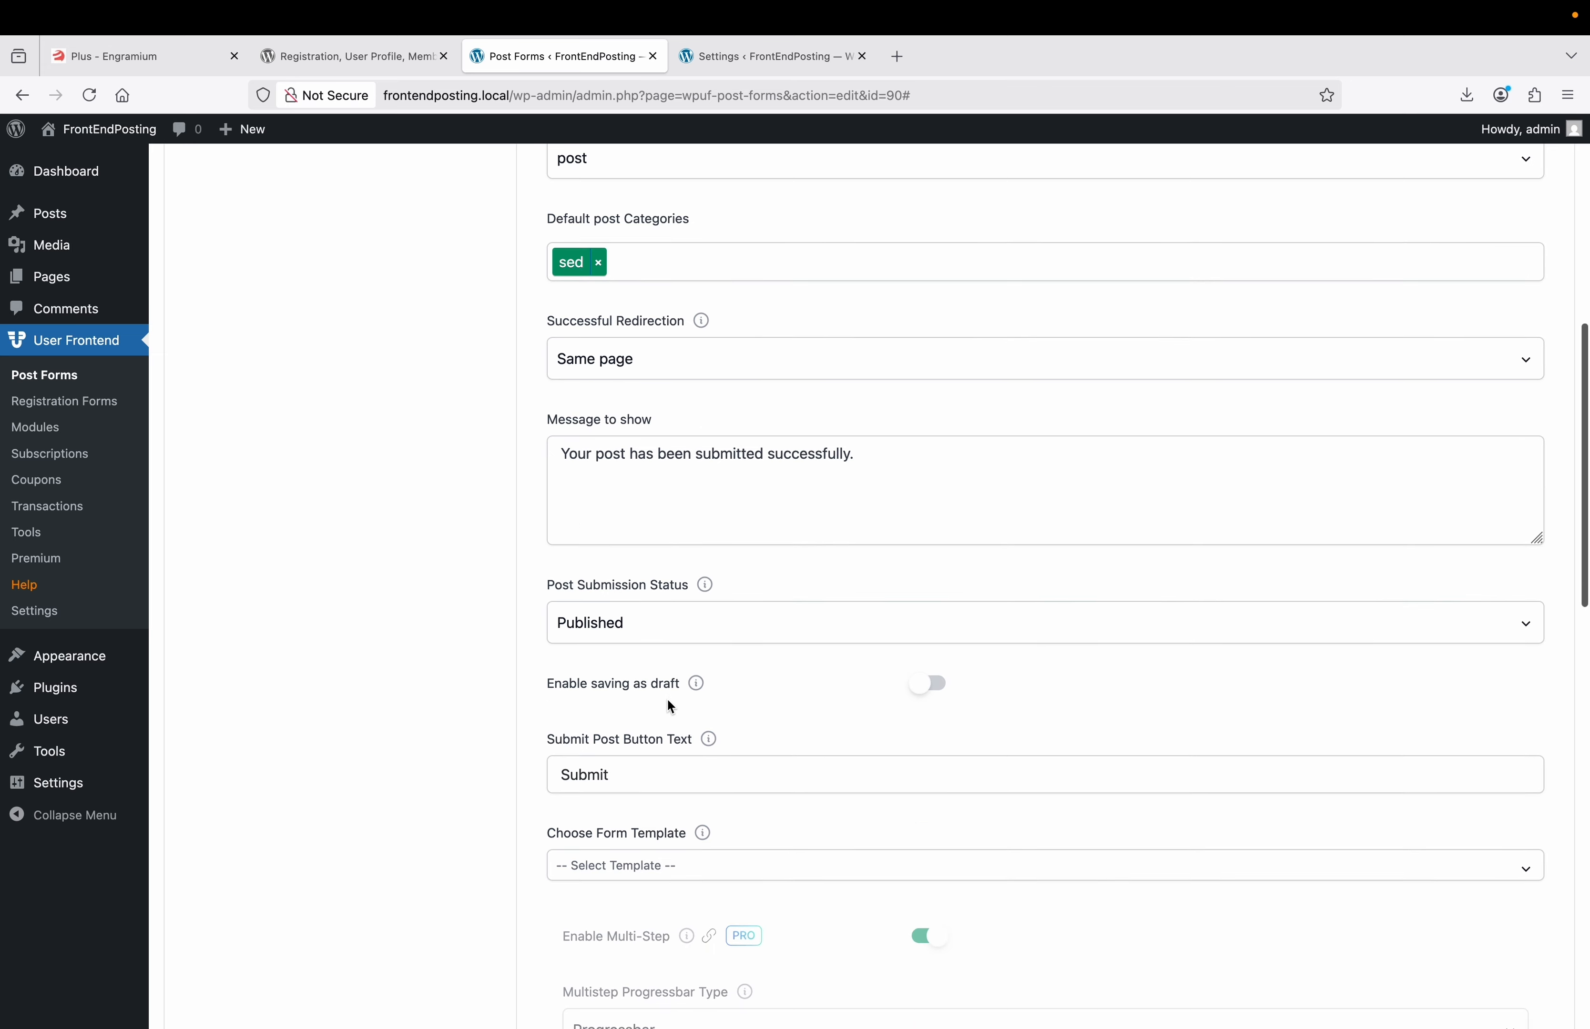
left_click(669, 616)
left_click(651, 656)
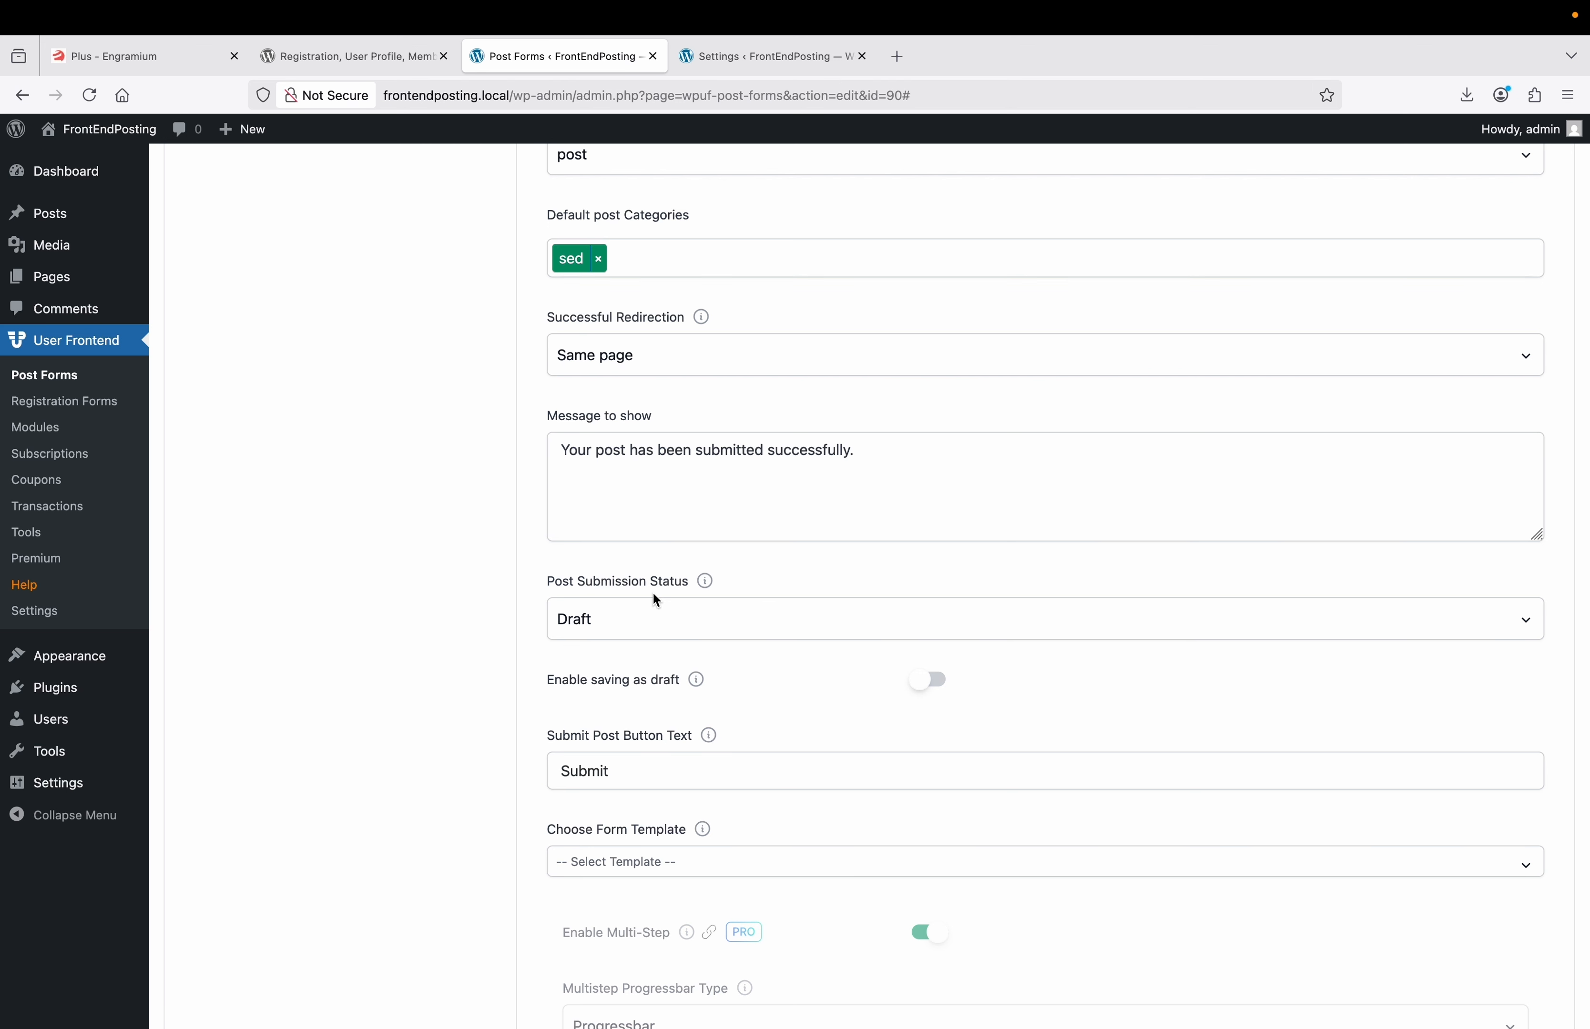
Enable saving as draft and change the submit button text to 'Submit Your post here'.
scroll(655, 601, "down", 2)
scroll(642, 625, "down", 2)
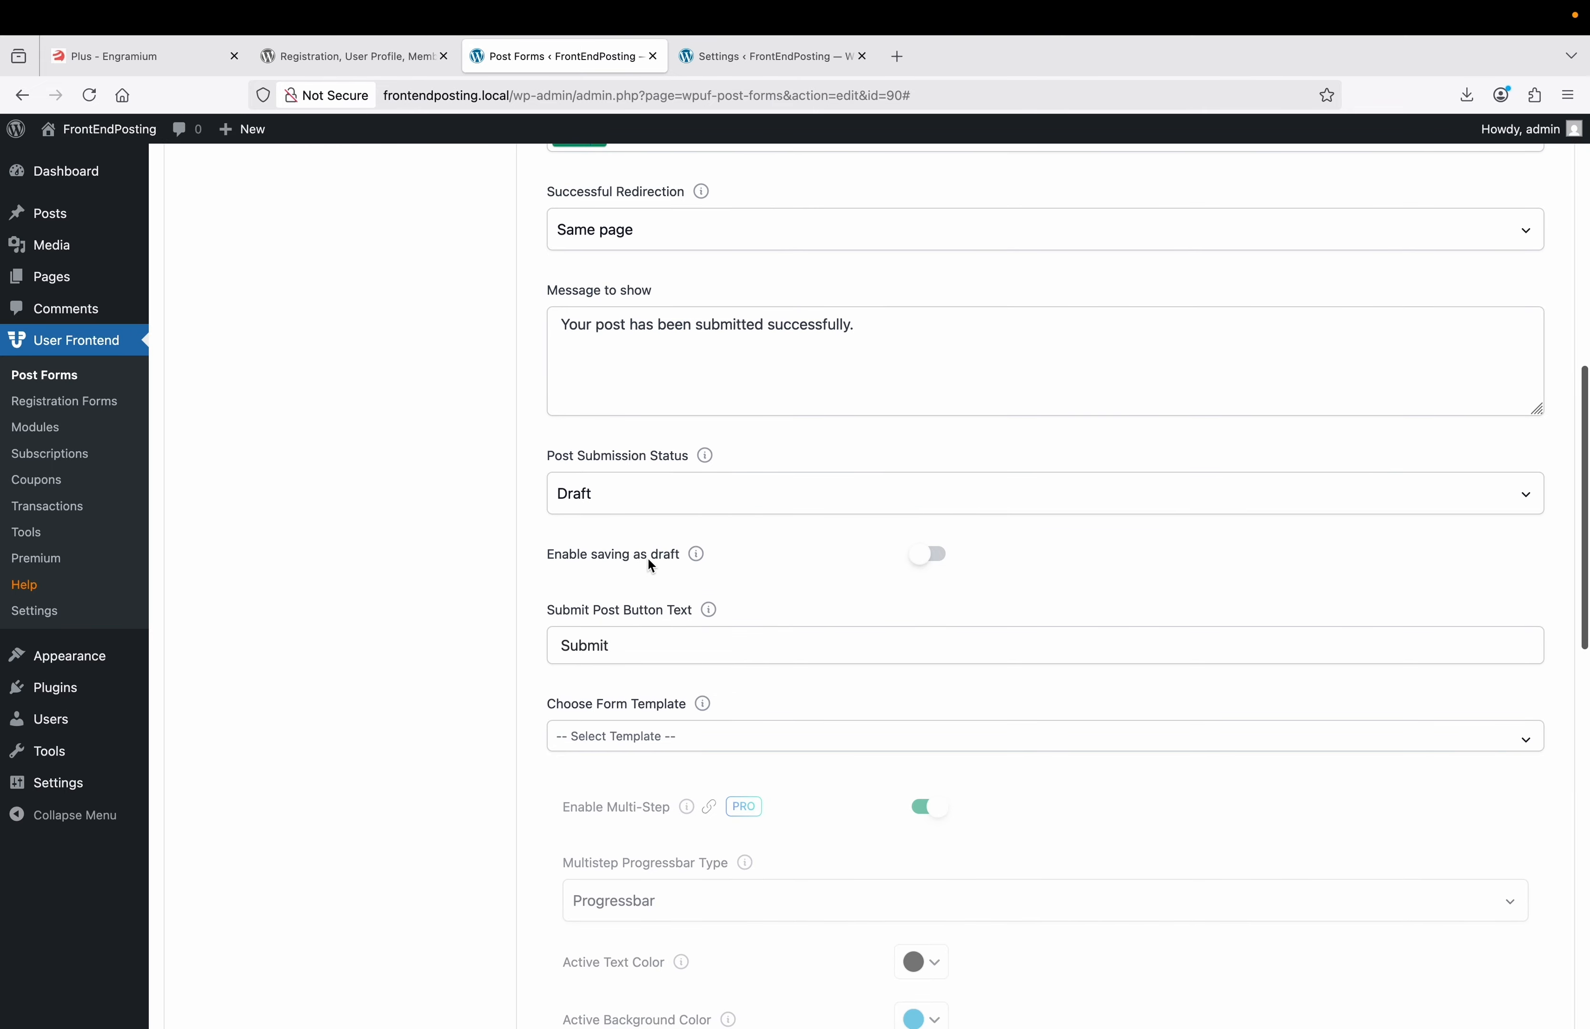
left_click(940, 557)
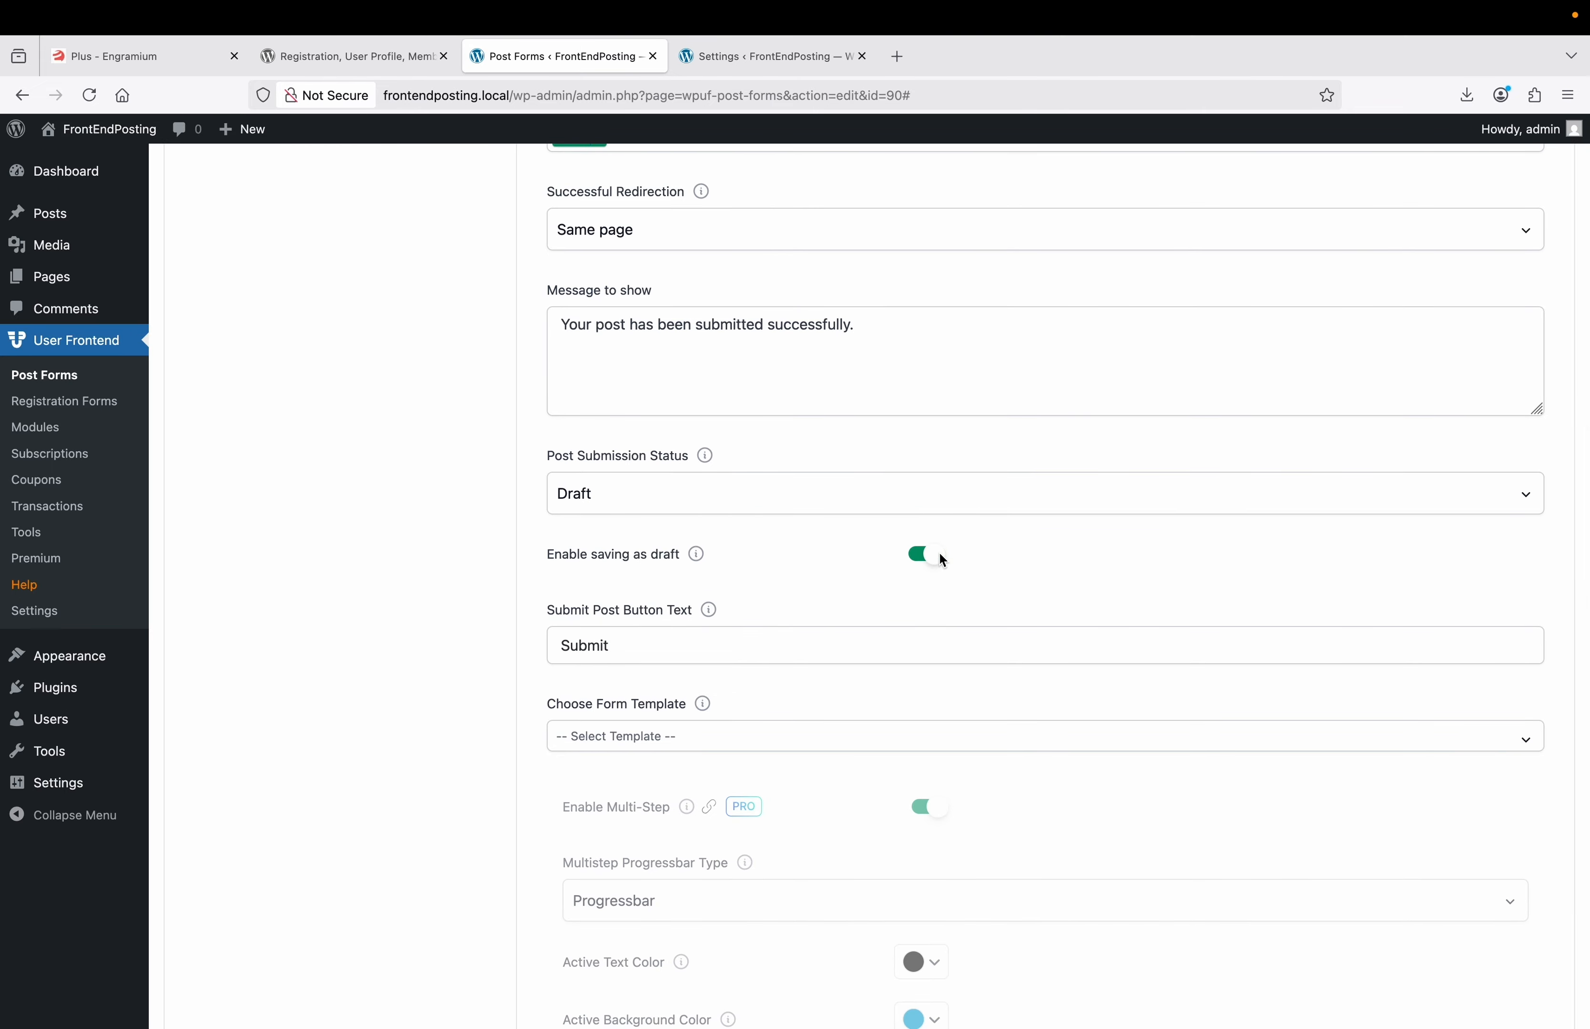
scroll(747, 580, "down", 2)
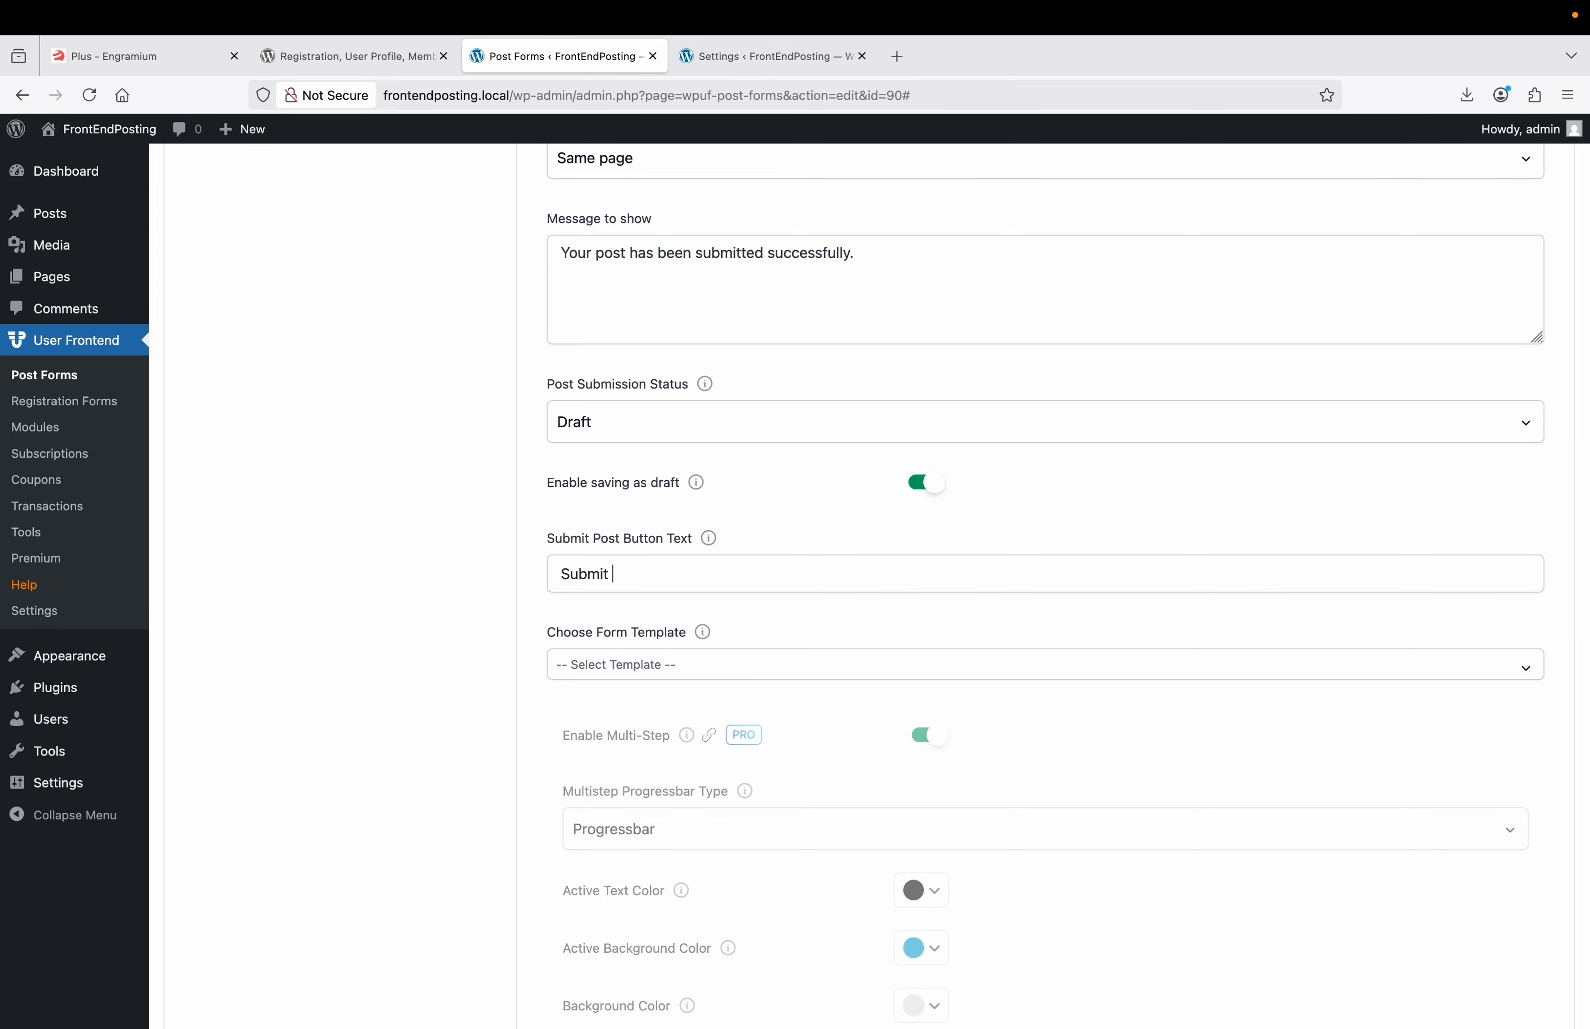
type("Your post here")
scroll(495, 624, "down", 2)
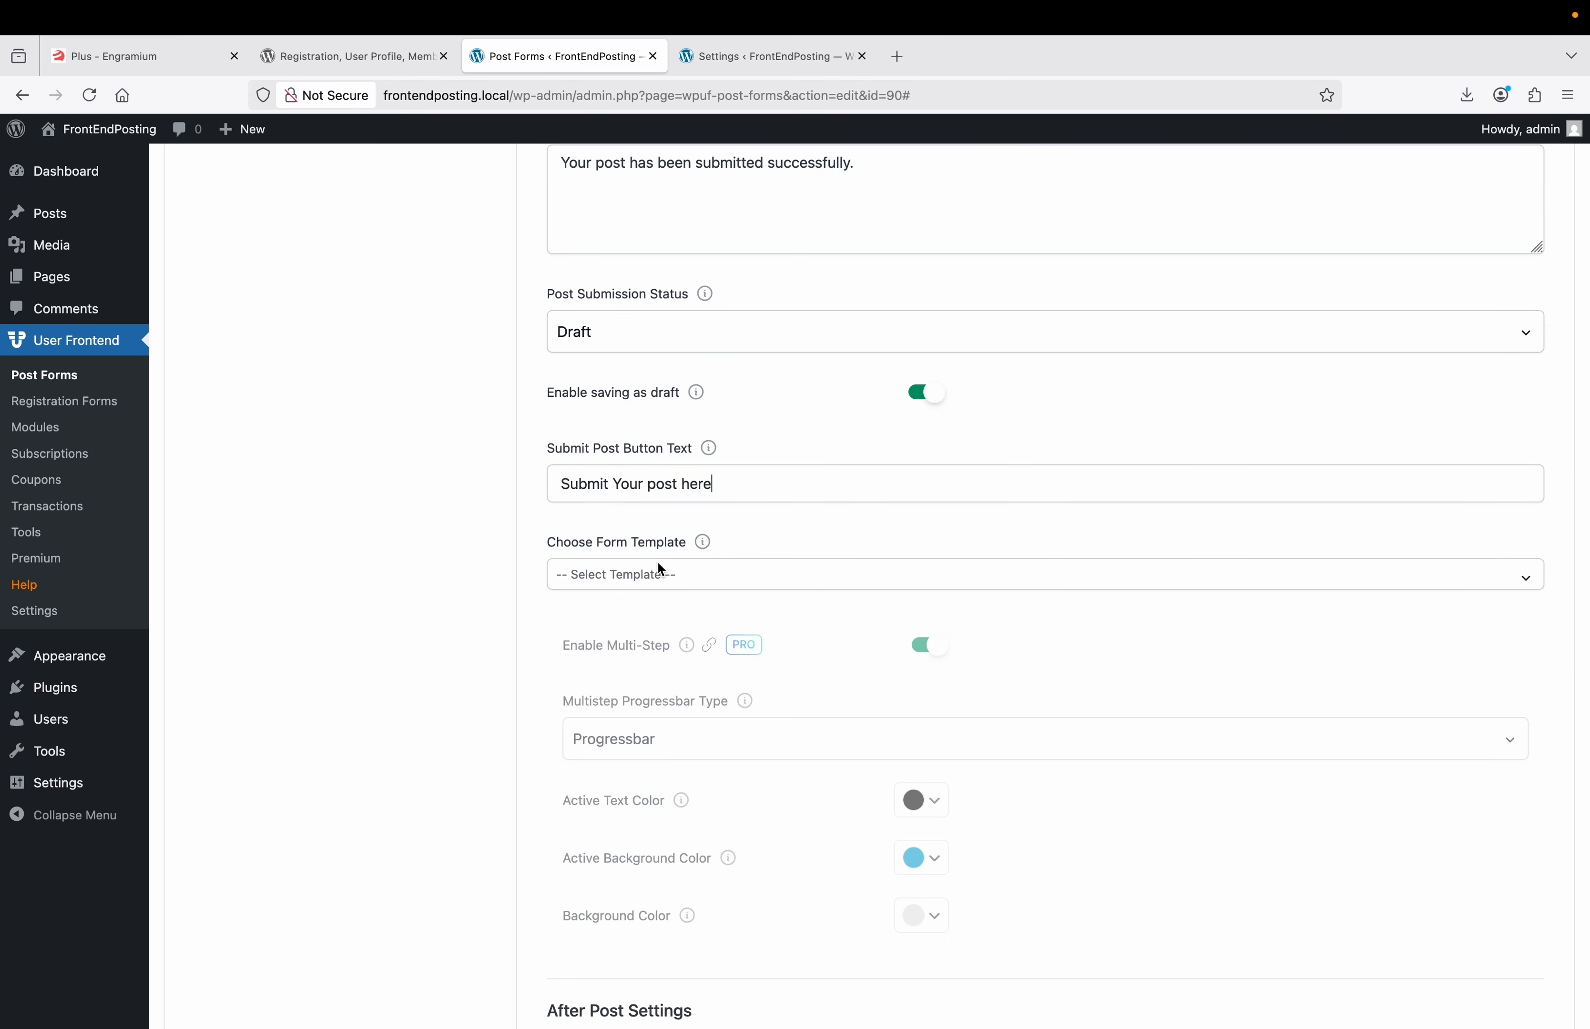
scroll(543, 568, "down", 10)
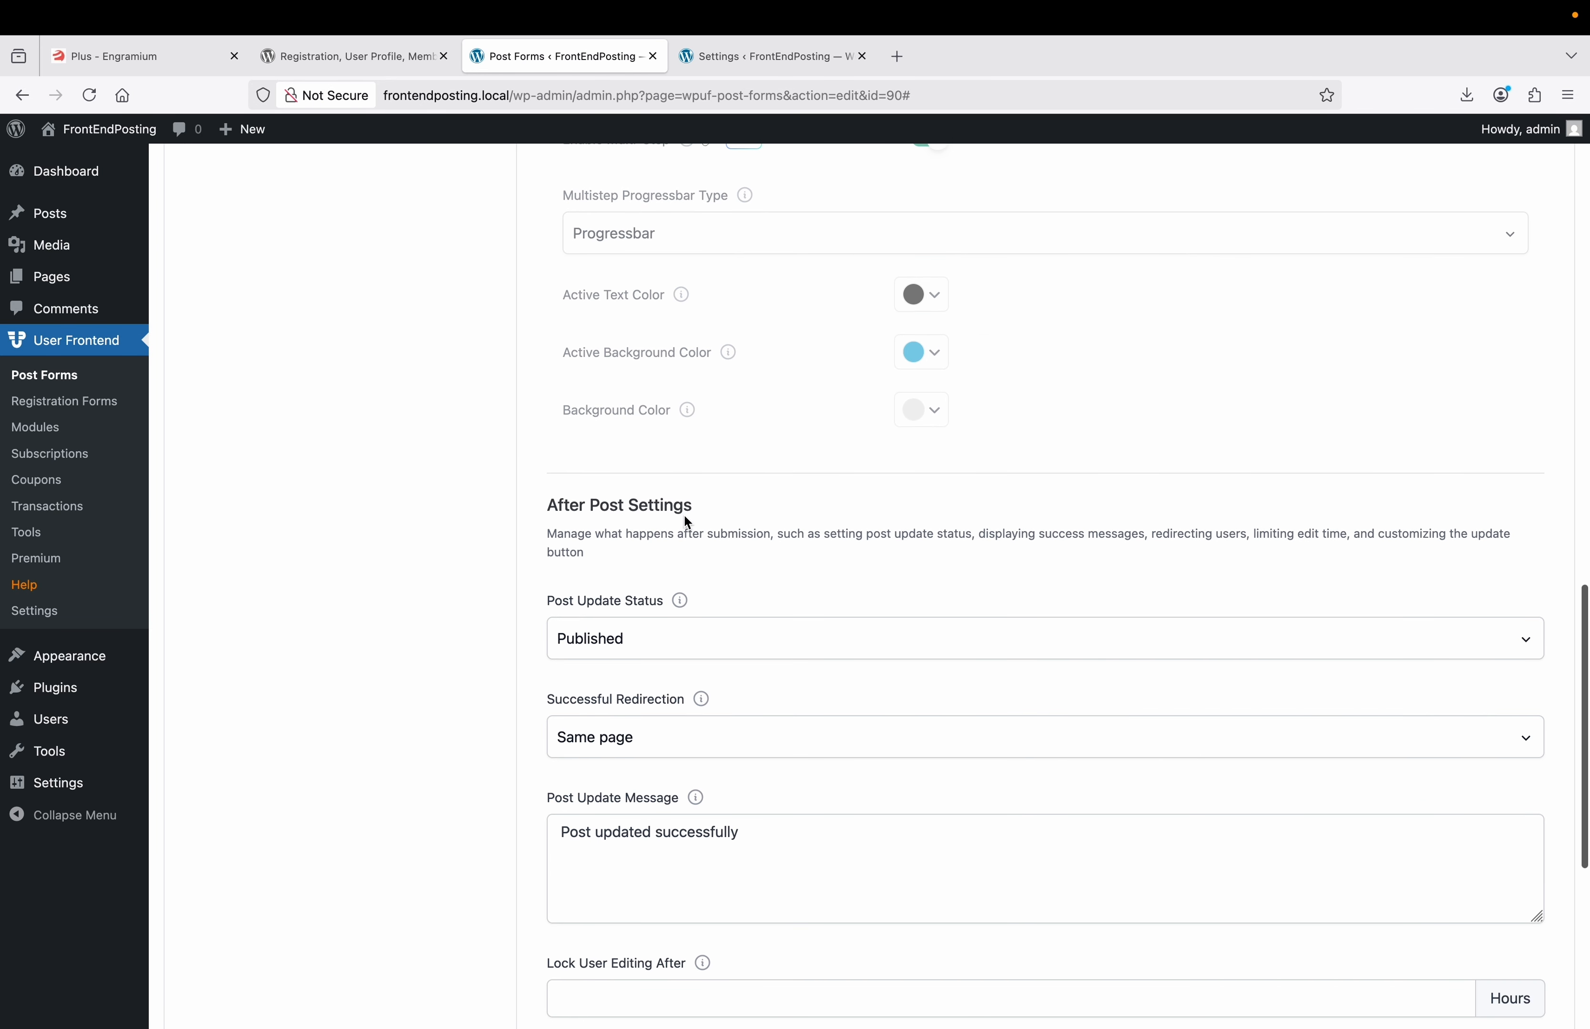
Set post updates to Draft, redirect to Updated post, lock editing after 10, update button 'Update Your Post'.
scroll(592, 525, "down", 2)
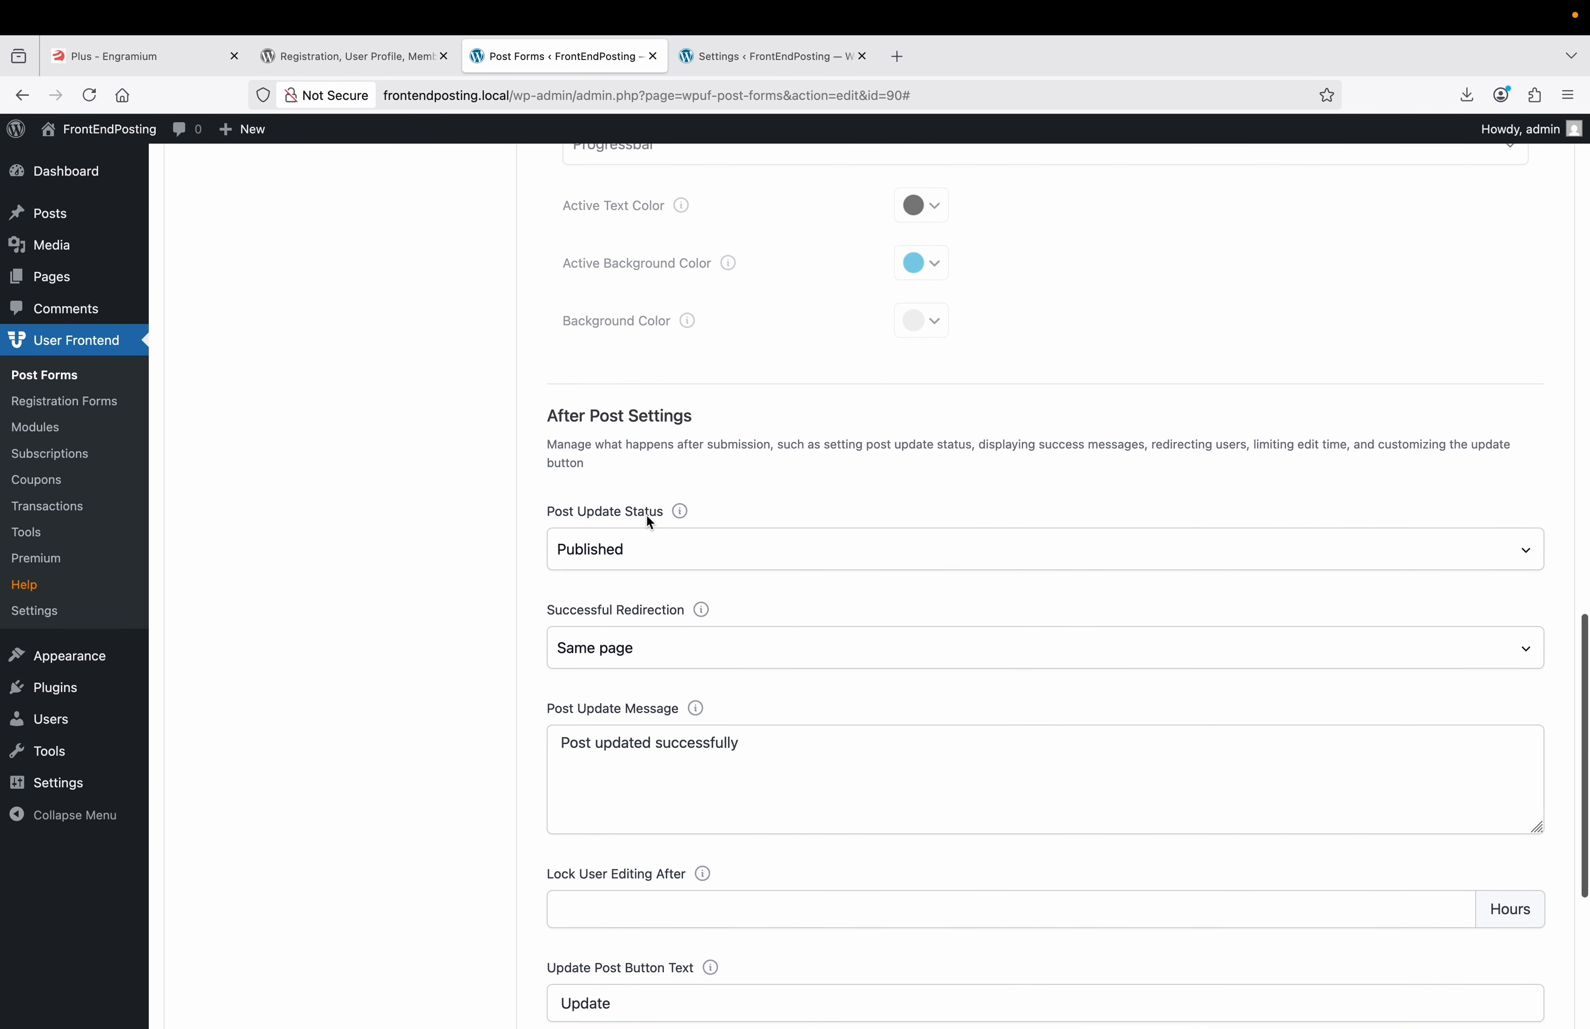
left_click(642, 557)
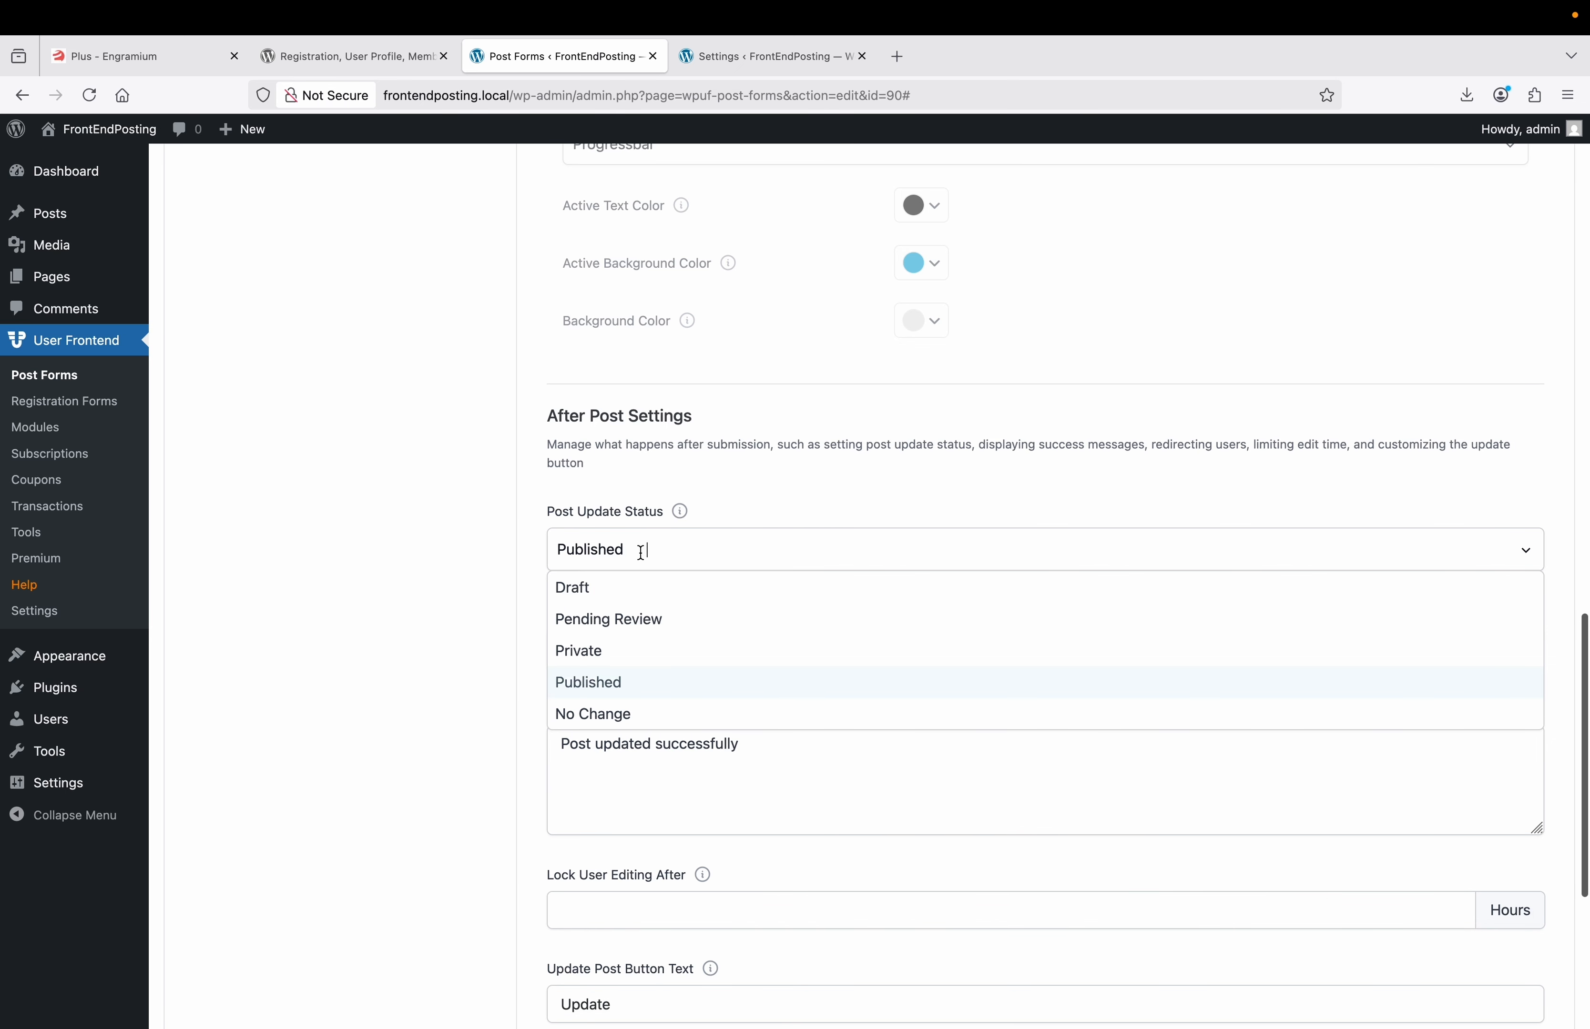
left_click(634, 589)
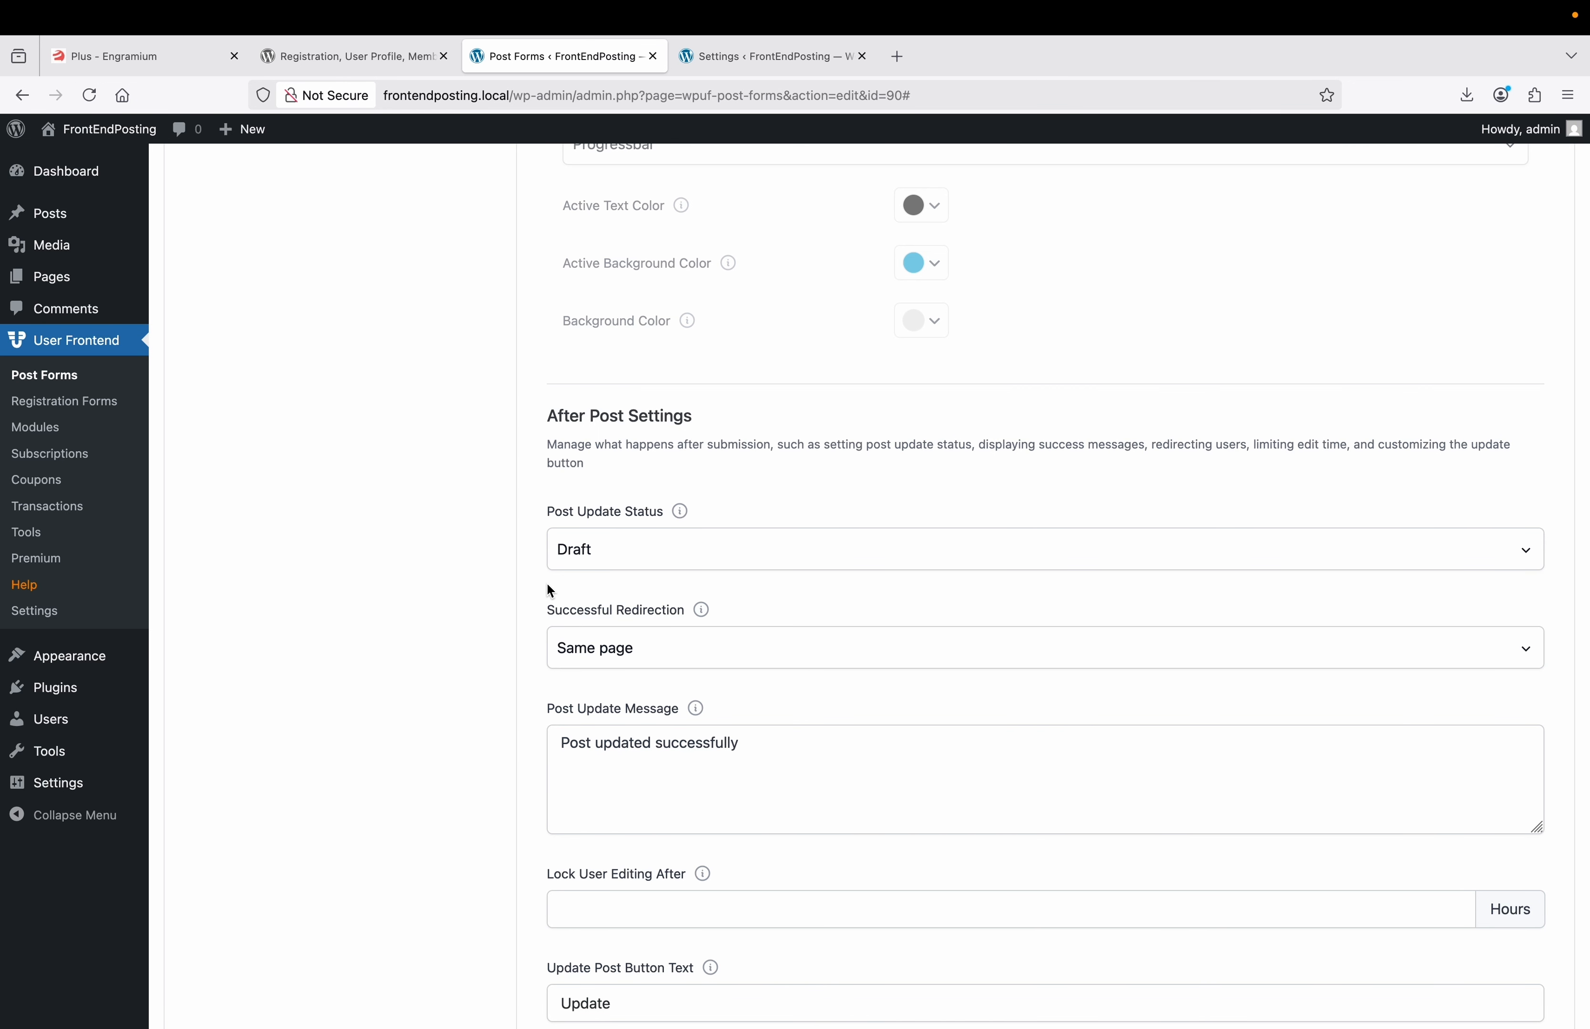
scroll(550, 591, "down", 3)
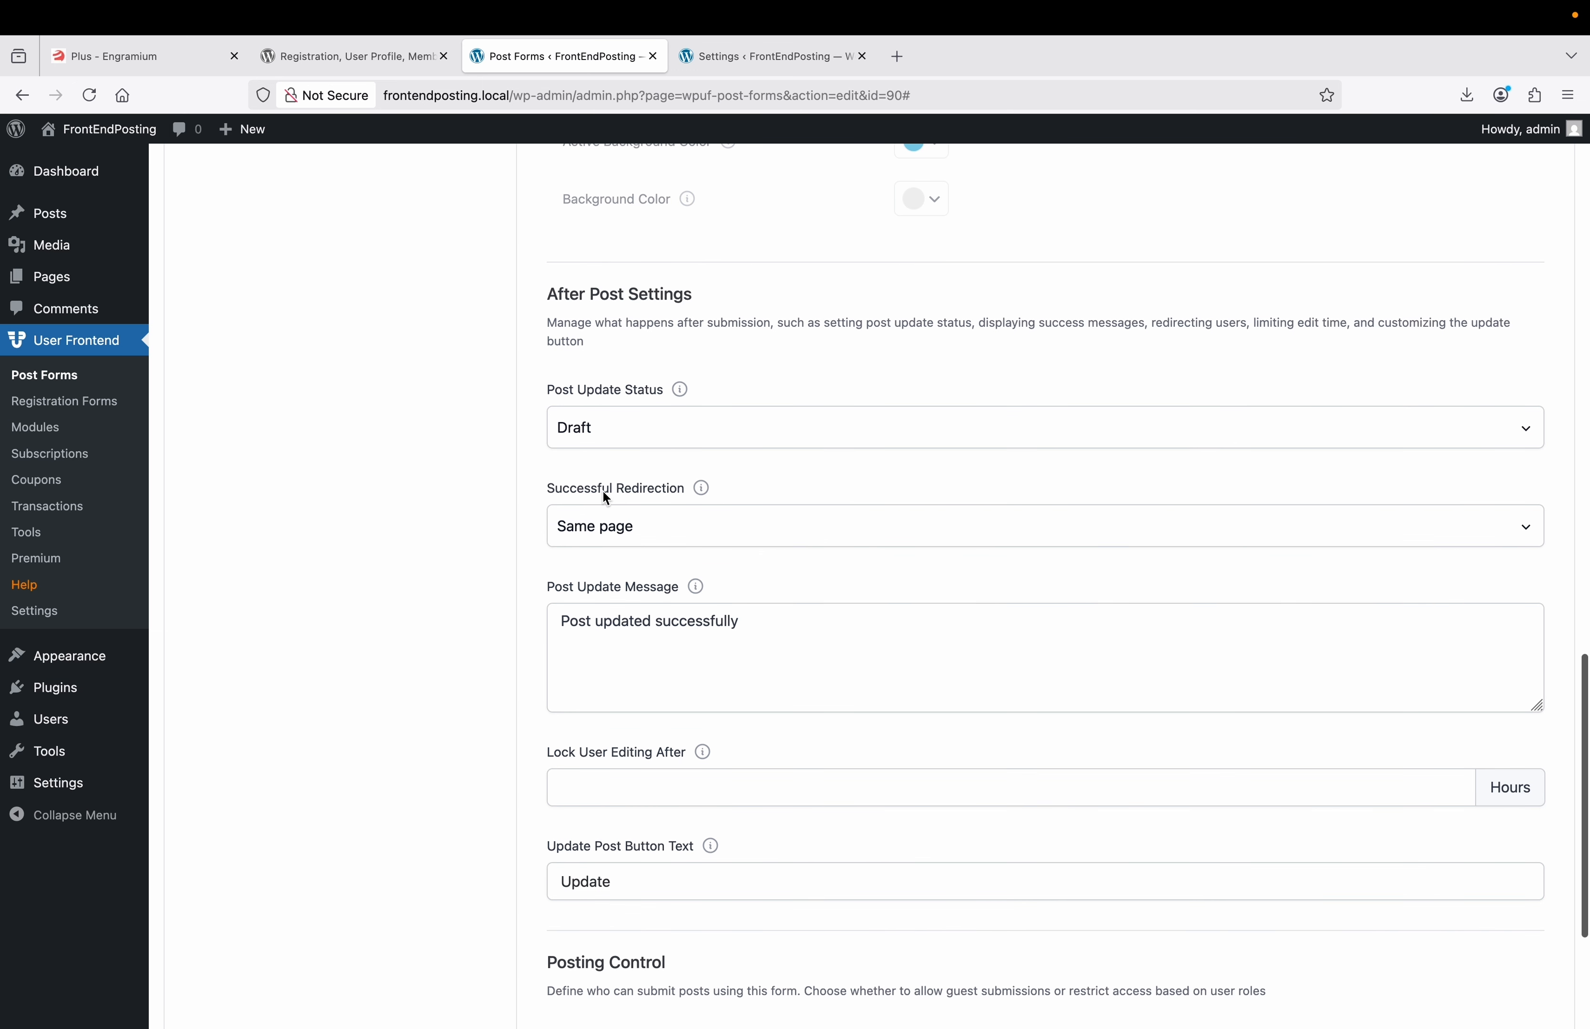
left_click(643, 525)
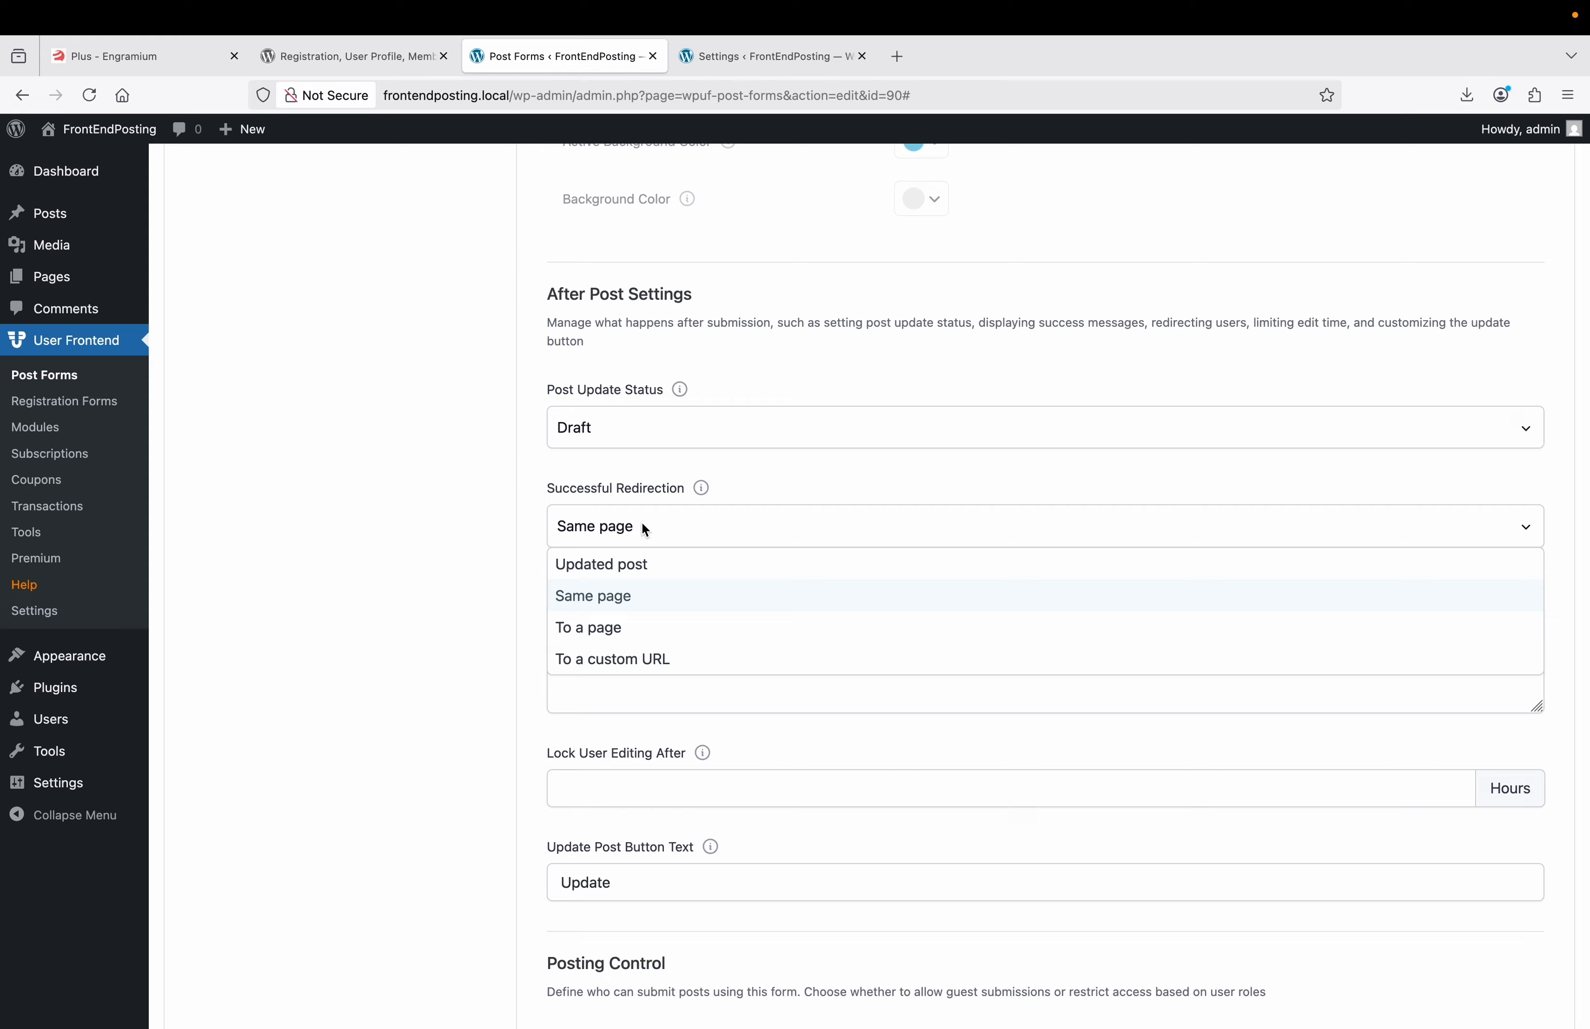
left_click(634, 566)
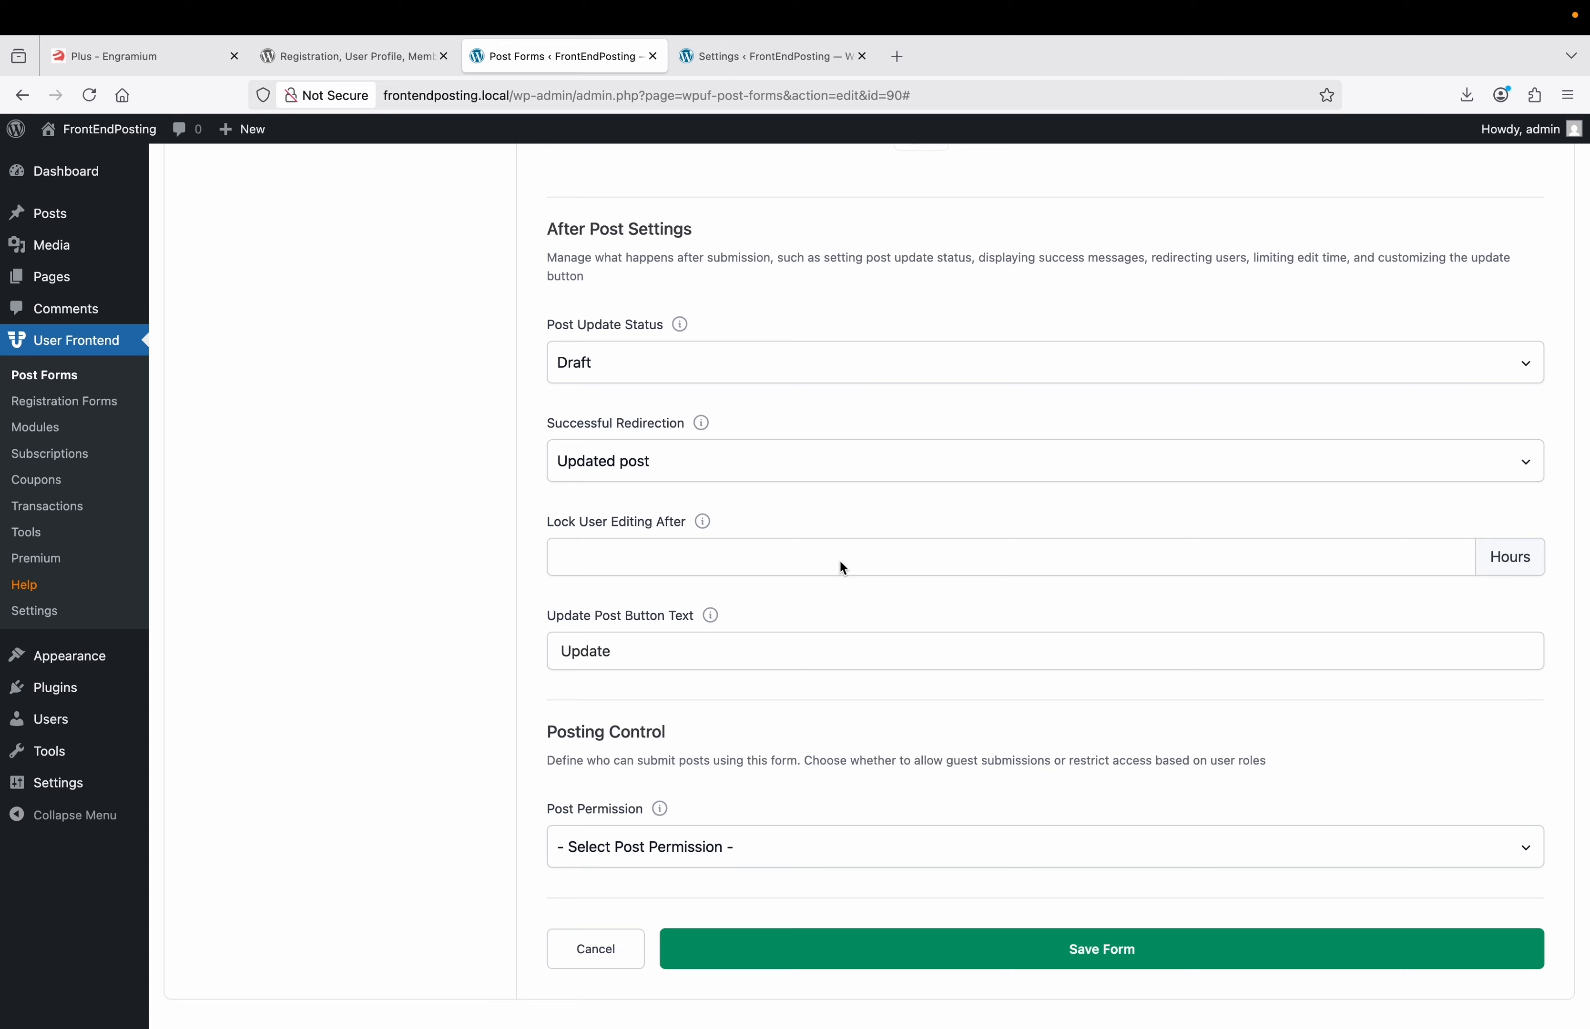
type("1")
type("0")
type(" Your Po")
type("st")
scroll(549, 694, "down", 1)
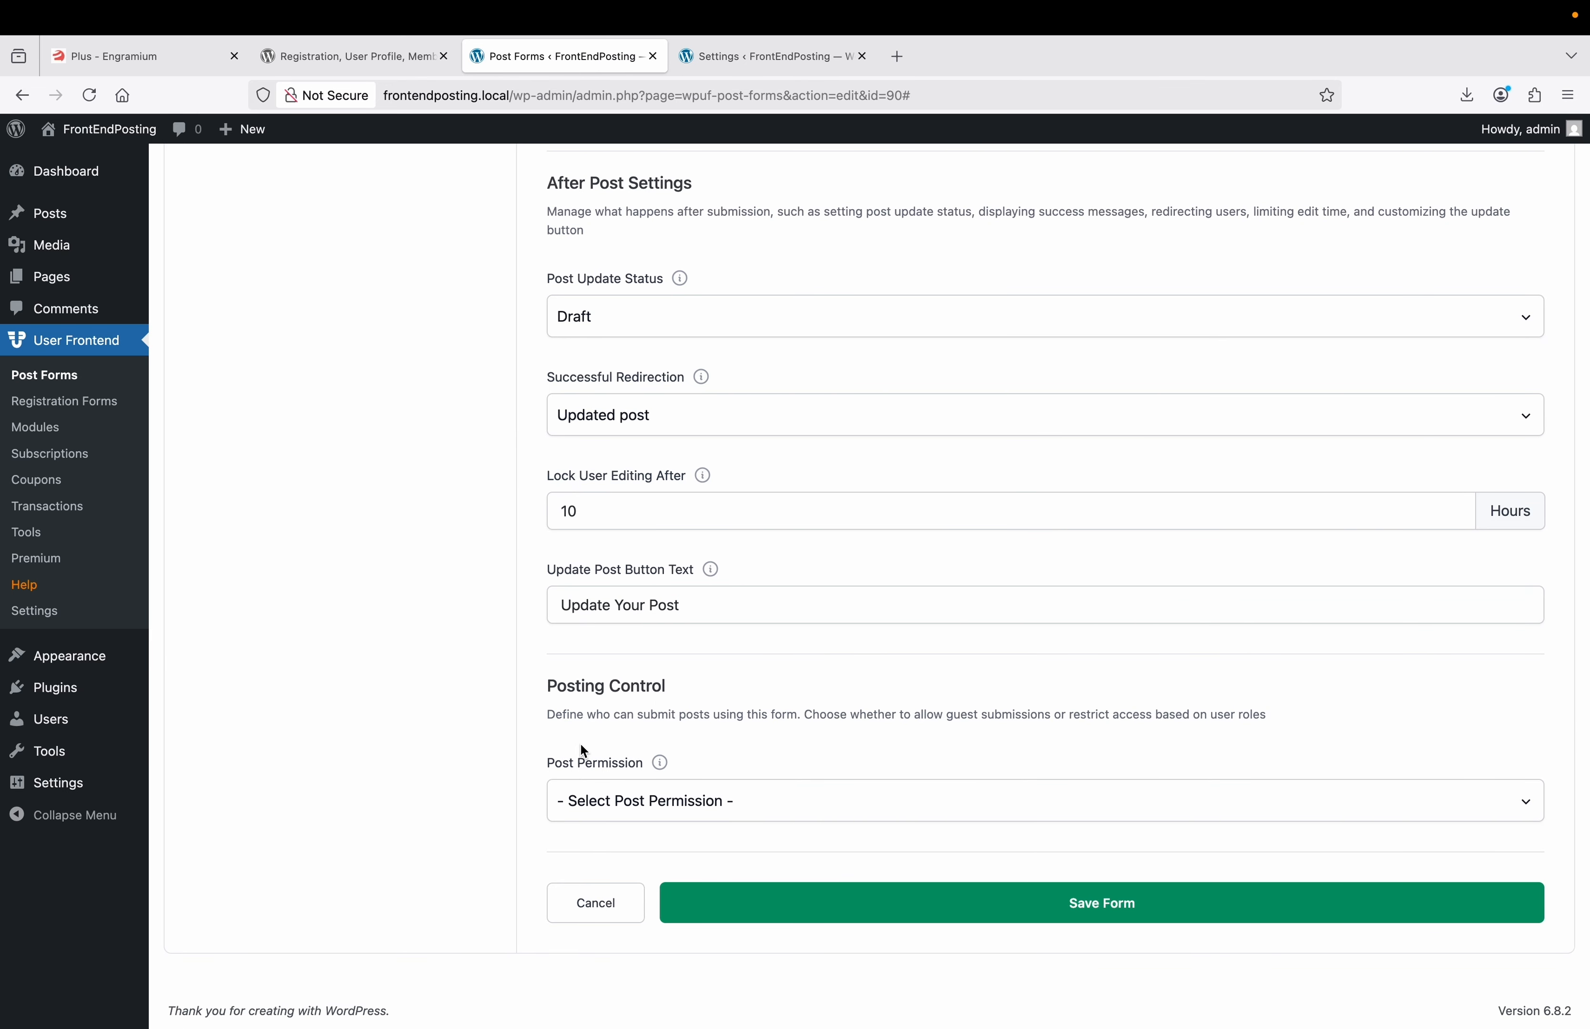
Set Post Permission to Guest Post and require guests' name and email.
left_click(634, 796)
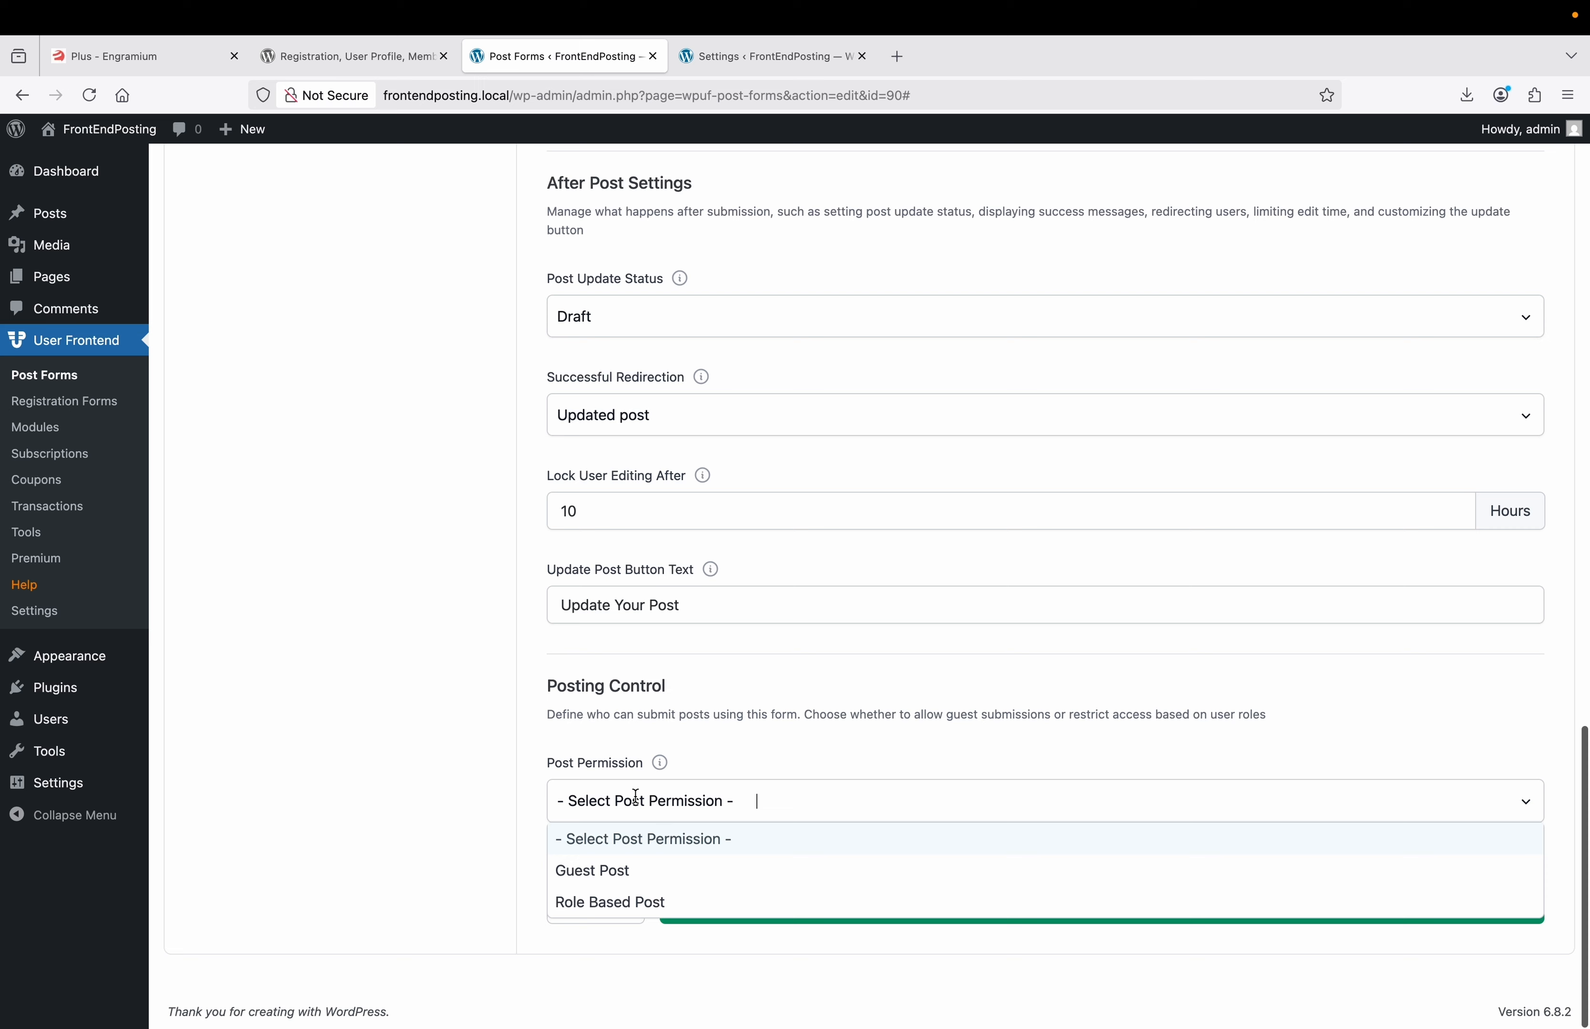
left_click(616, 862)
scroll(668, 689, "down", 1)
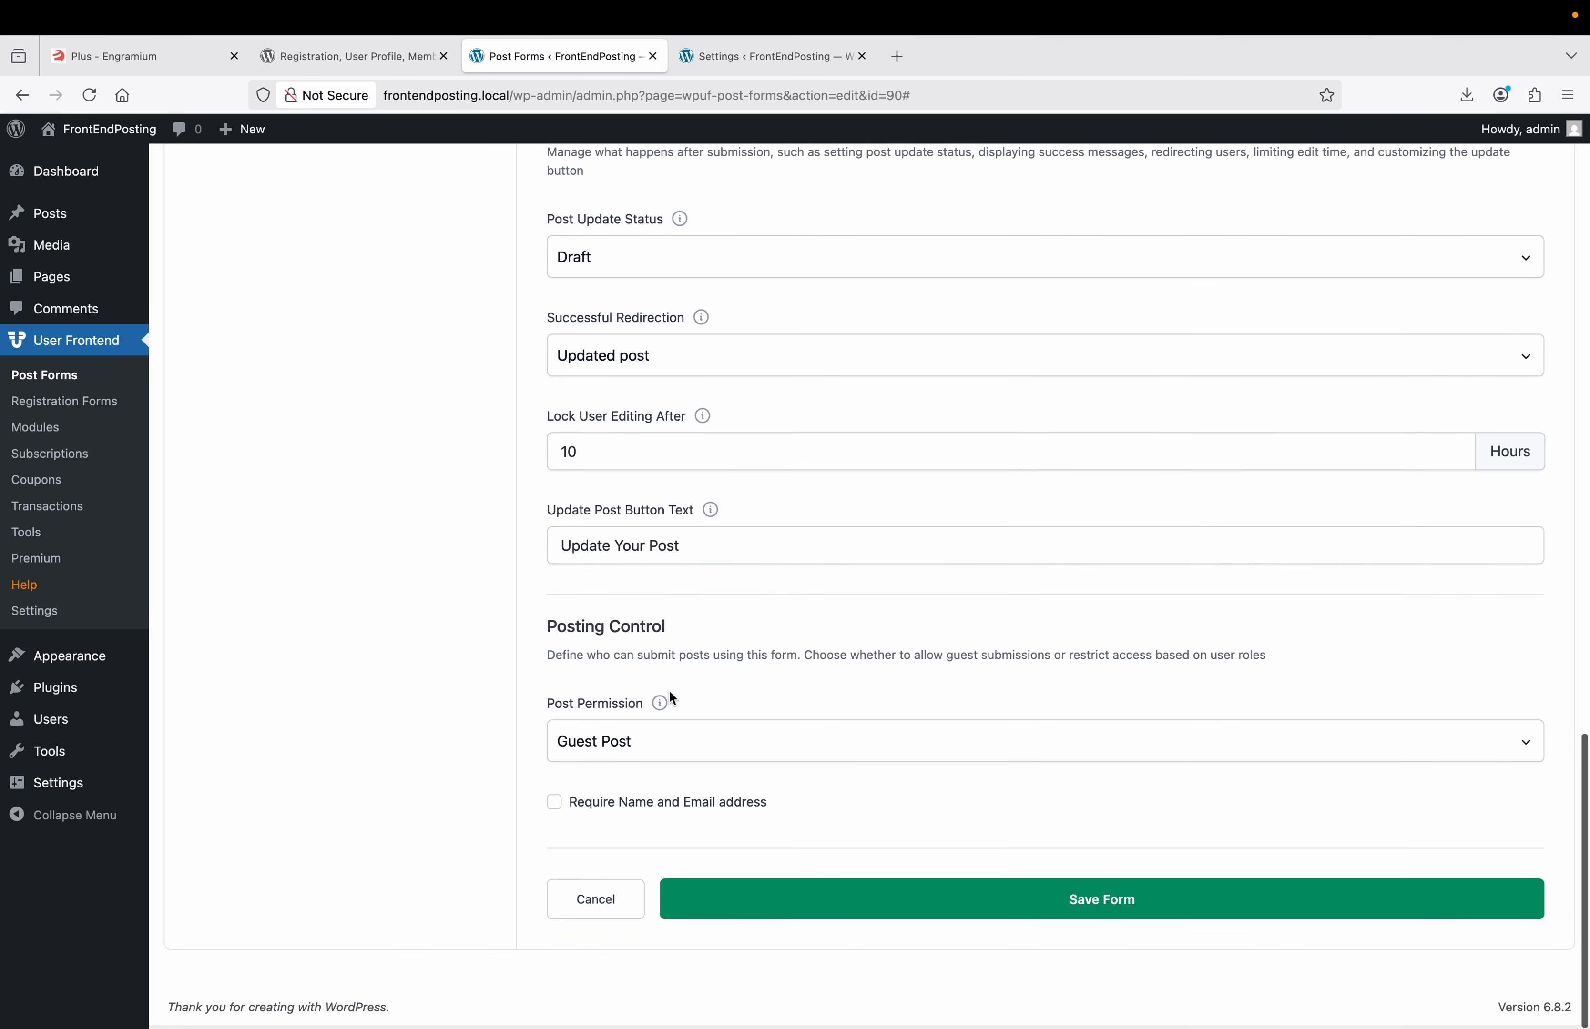
left_click(555, 809)
Change the E-Mail label to 'Email Address' and save the form.
scroll(555, 810, "down", 2)
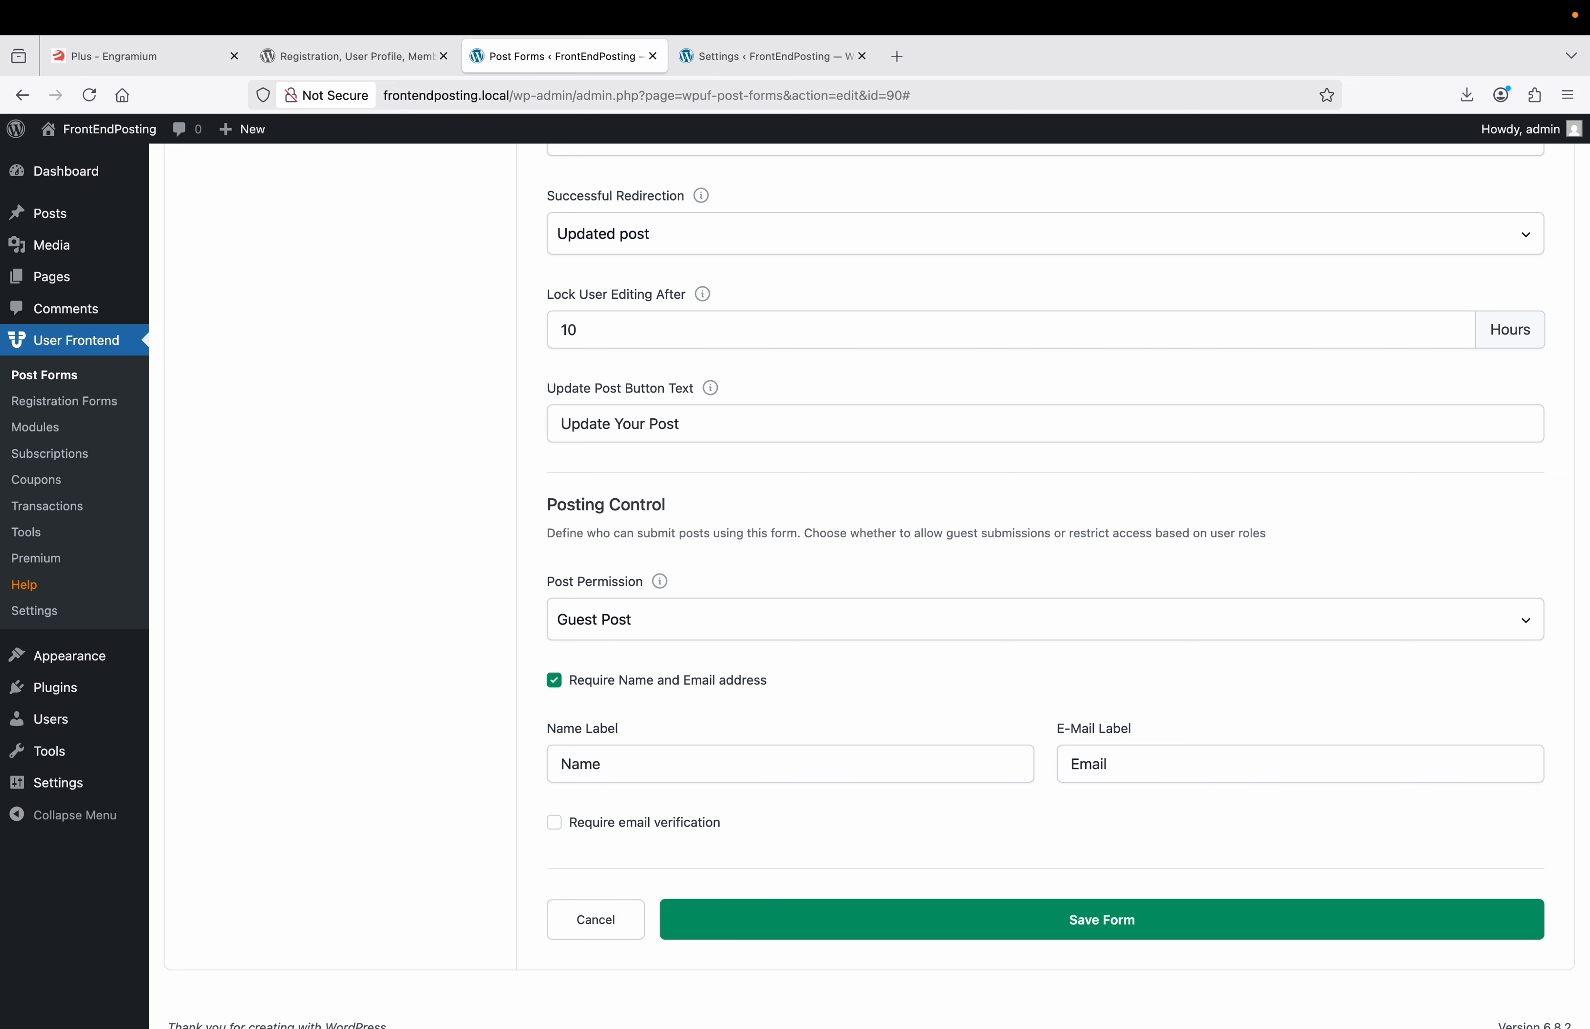
left_click(1130, 770)
type("Address")
left_click(1021, 936)
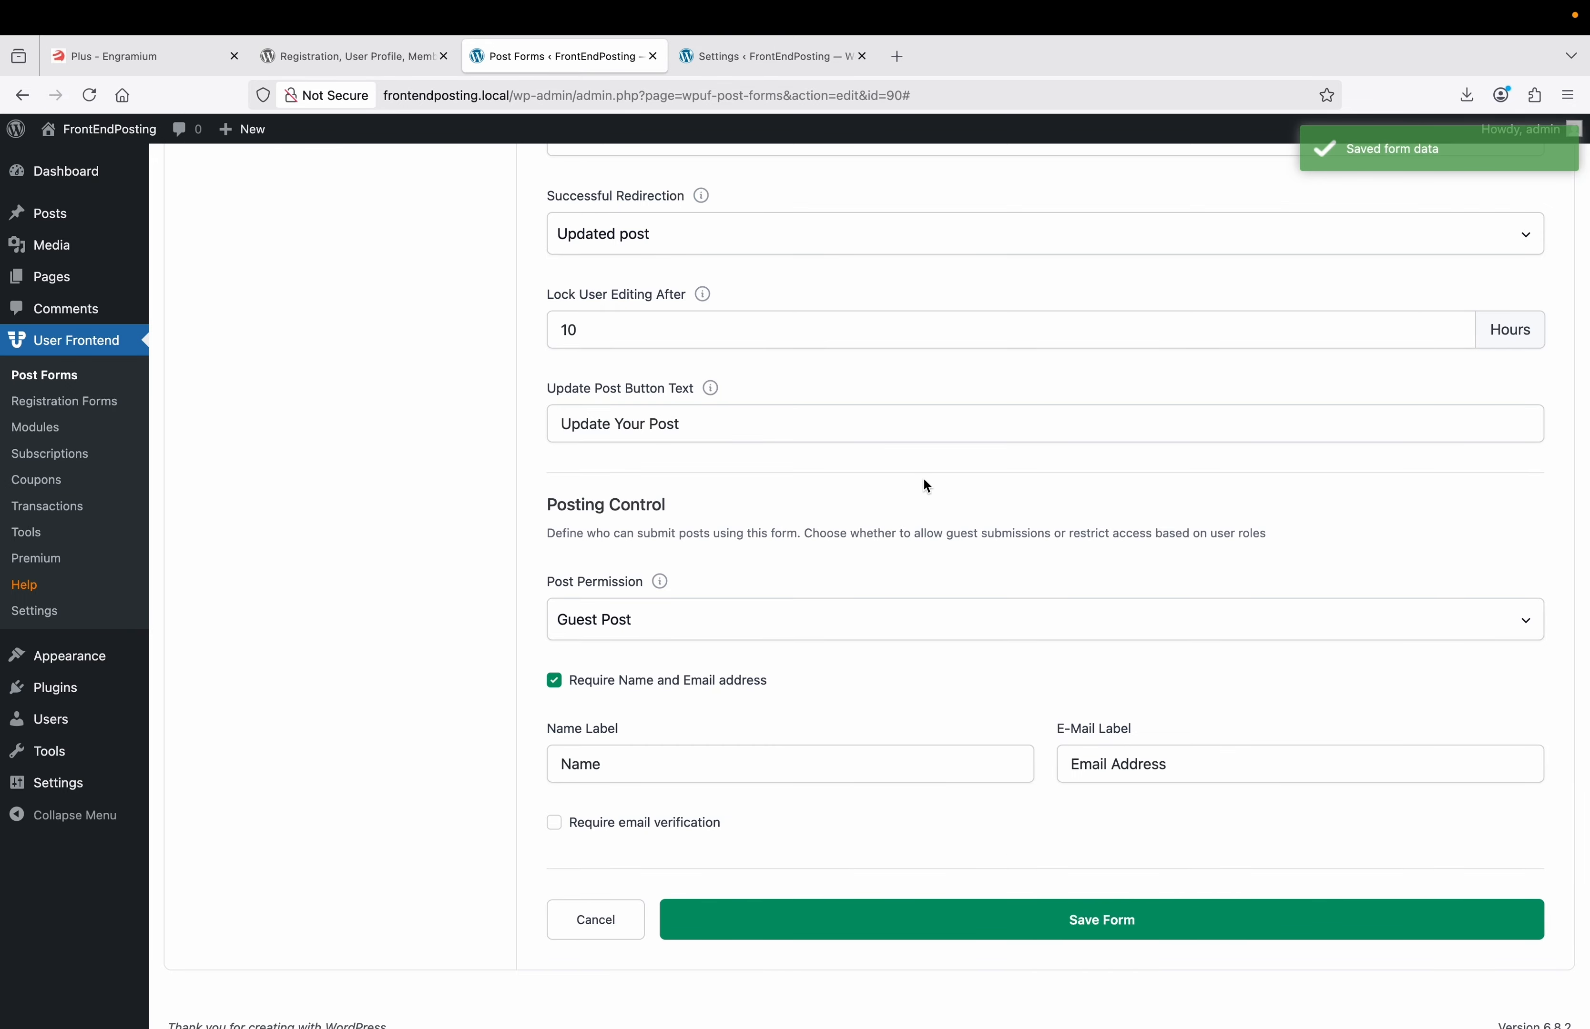
scroll(926, 485, "up", 7)
scroll(926, 484, "up", 10)
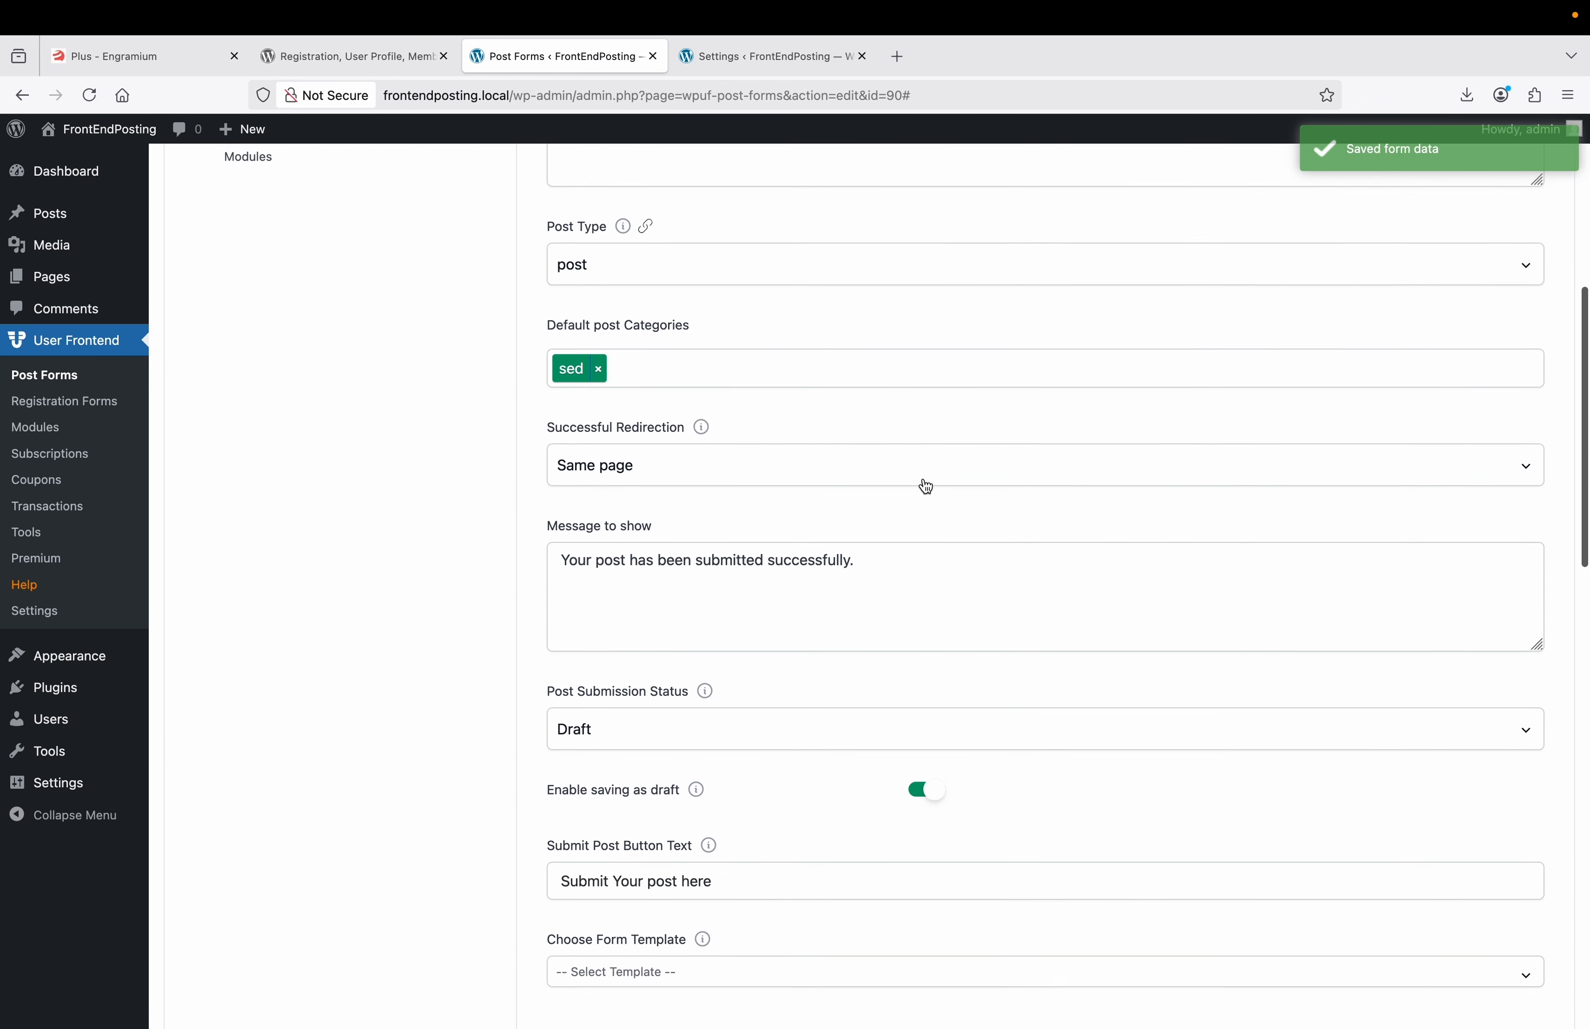
scroll(926, 487, "up", 2)
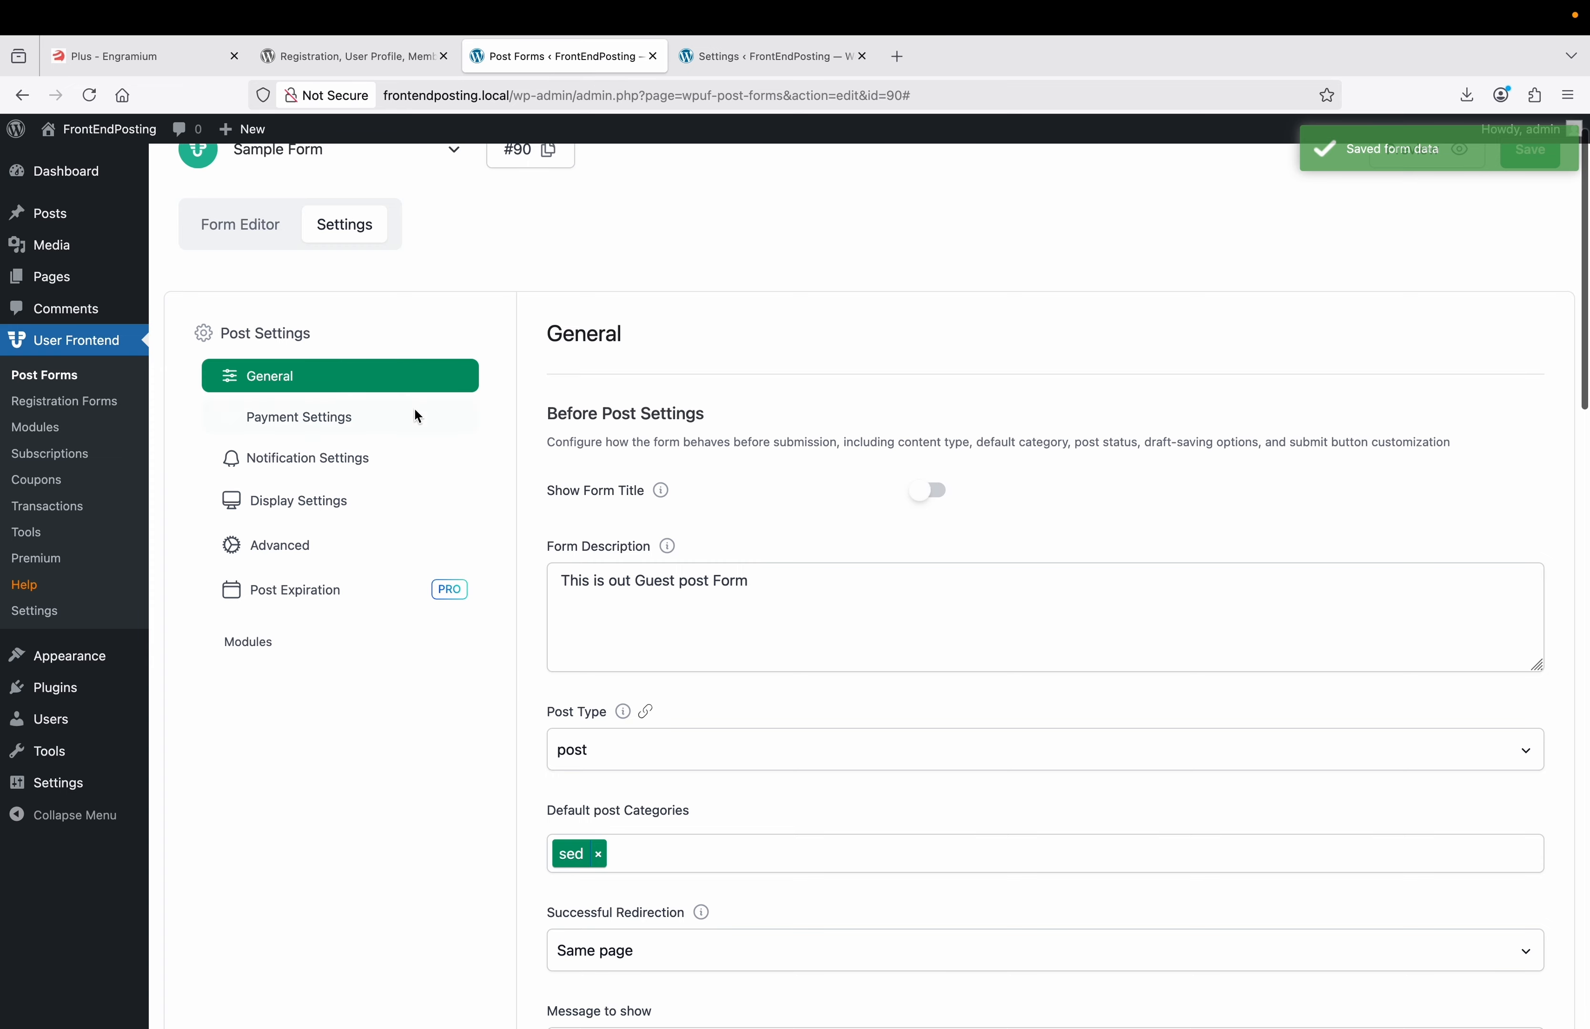
Review the form's Payment Settings.
left_click(388, 415)
left_click(337, 417)
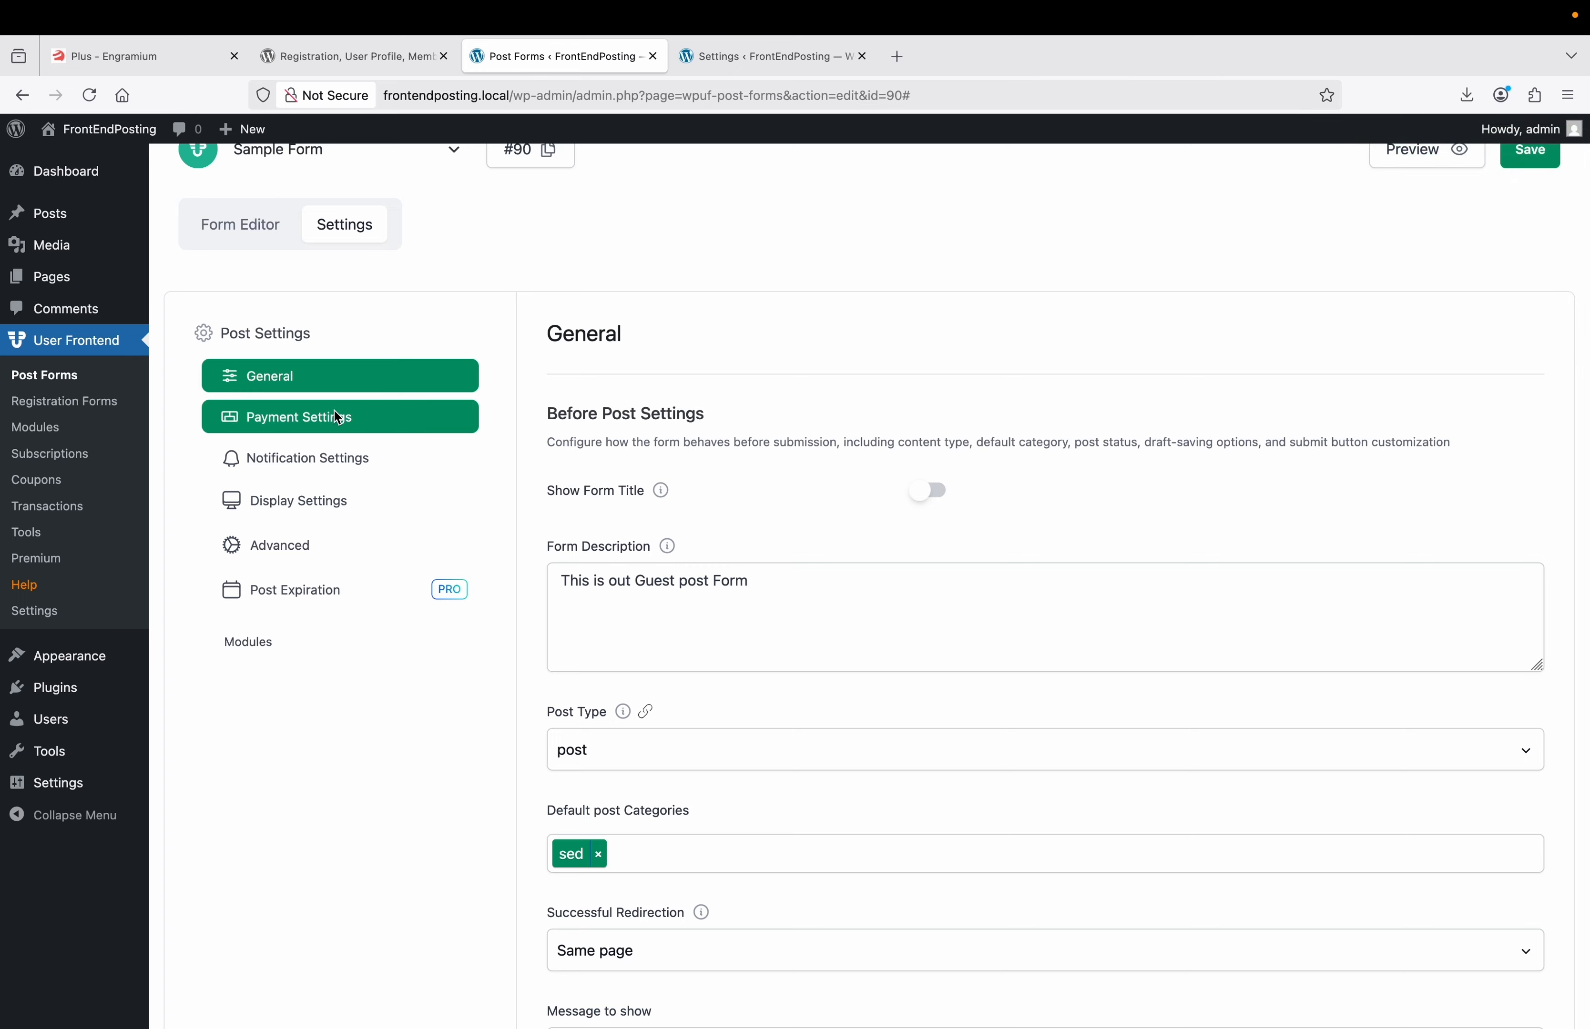
left_click(299, 426)
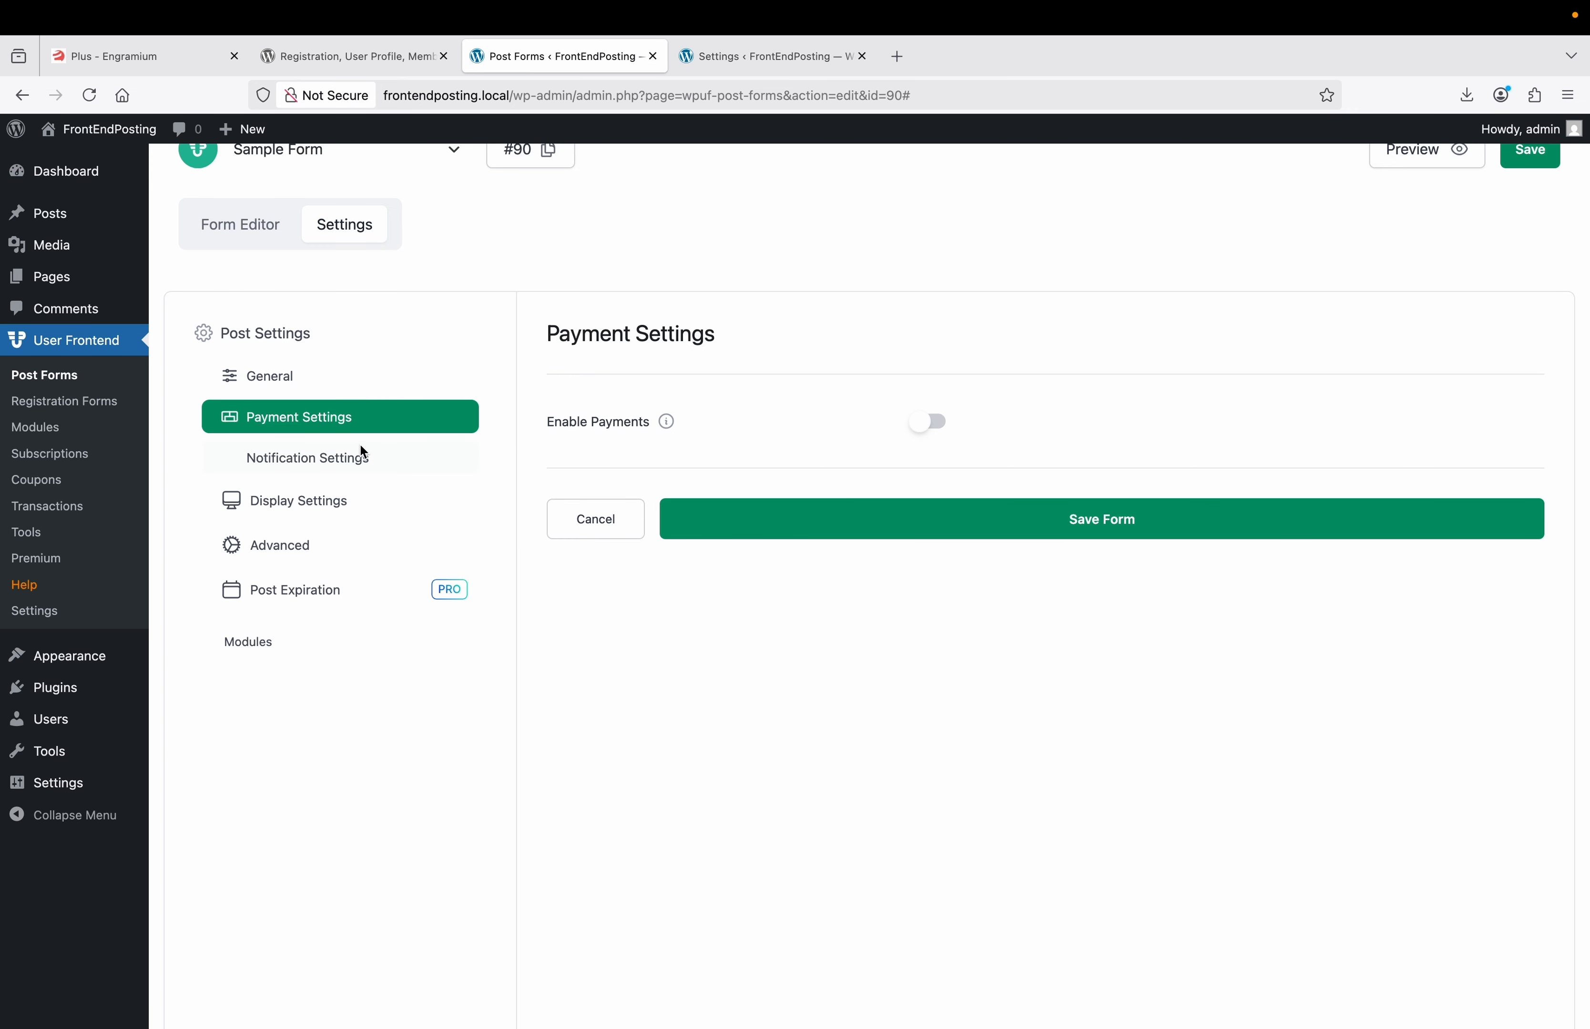
Check the new-post notification email settings, save the form, and go to Display Settings.
left_click(340, 457)
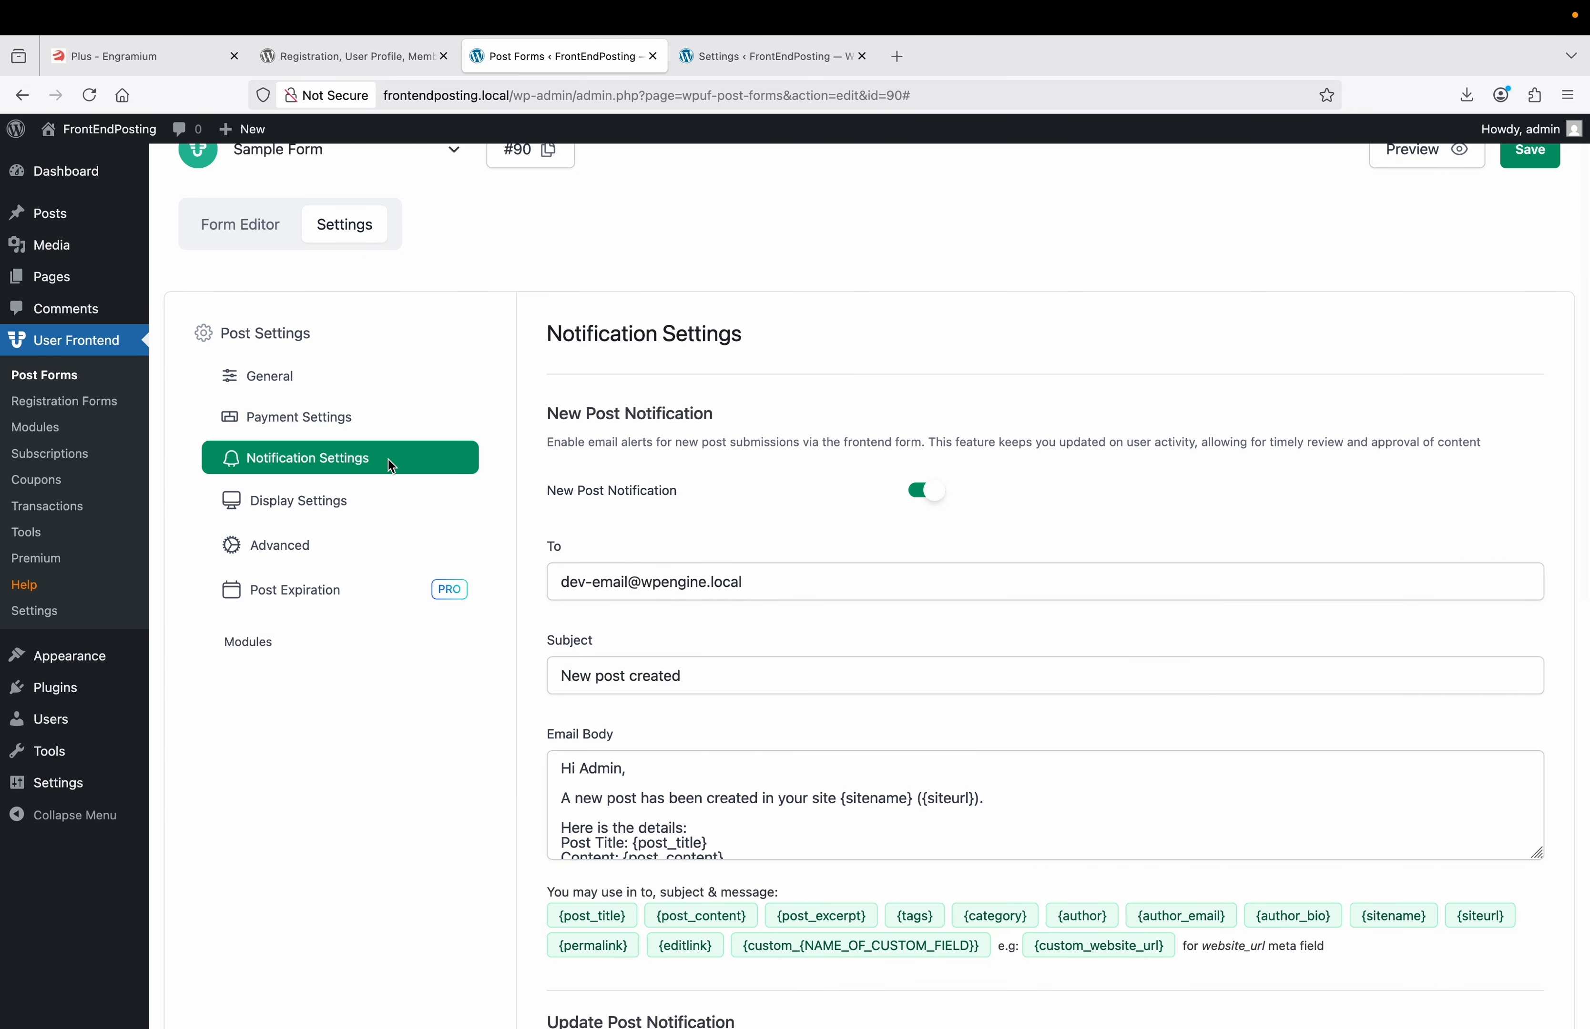
scroll(740, 481, "down", 1)
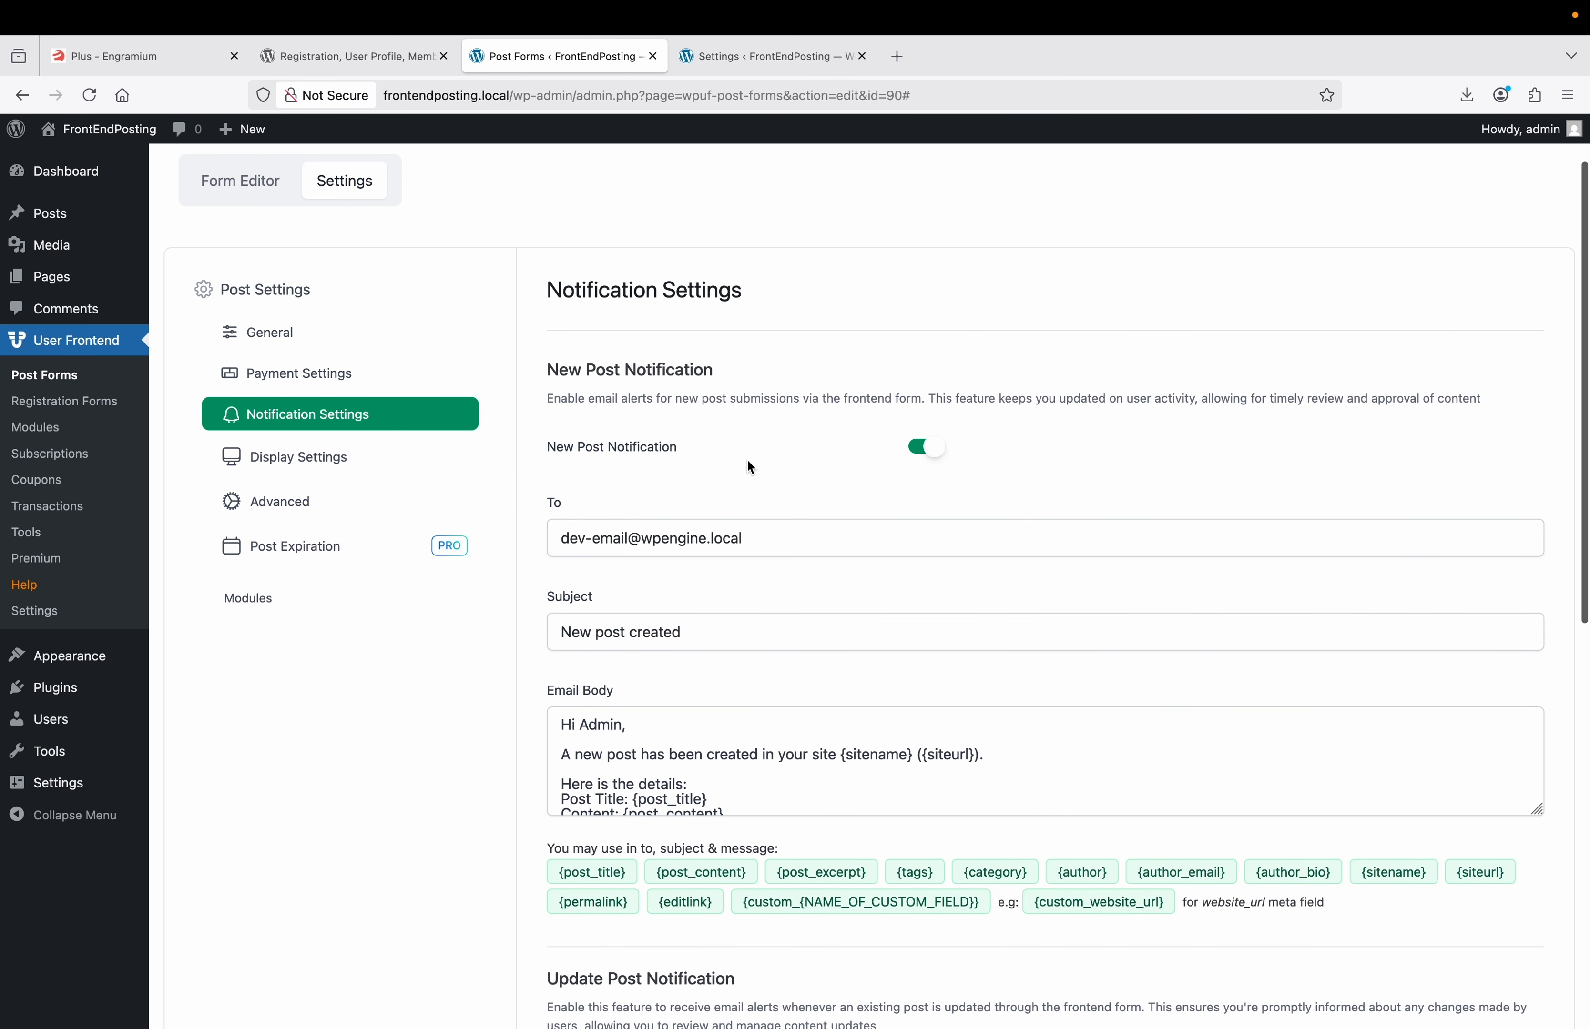
scroll(811, 461, "down", 8)
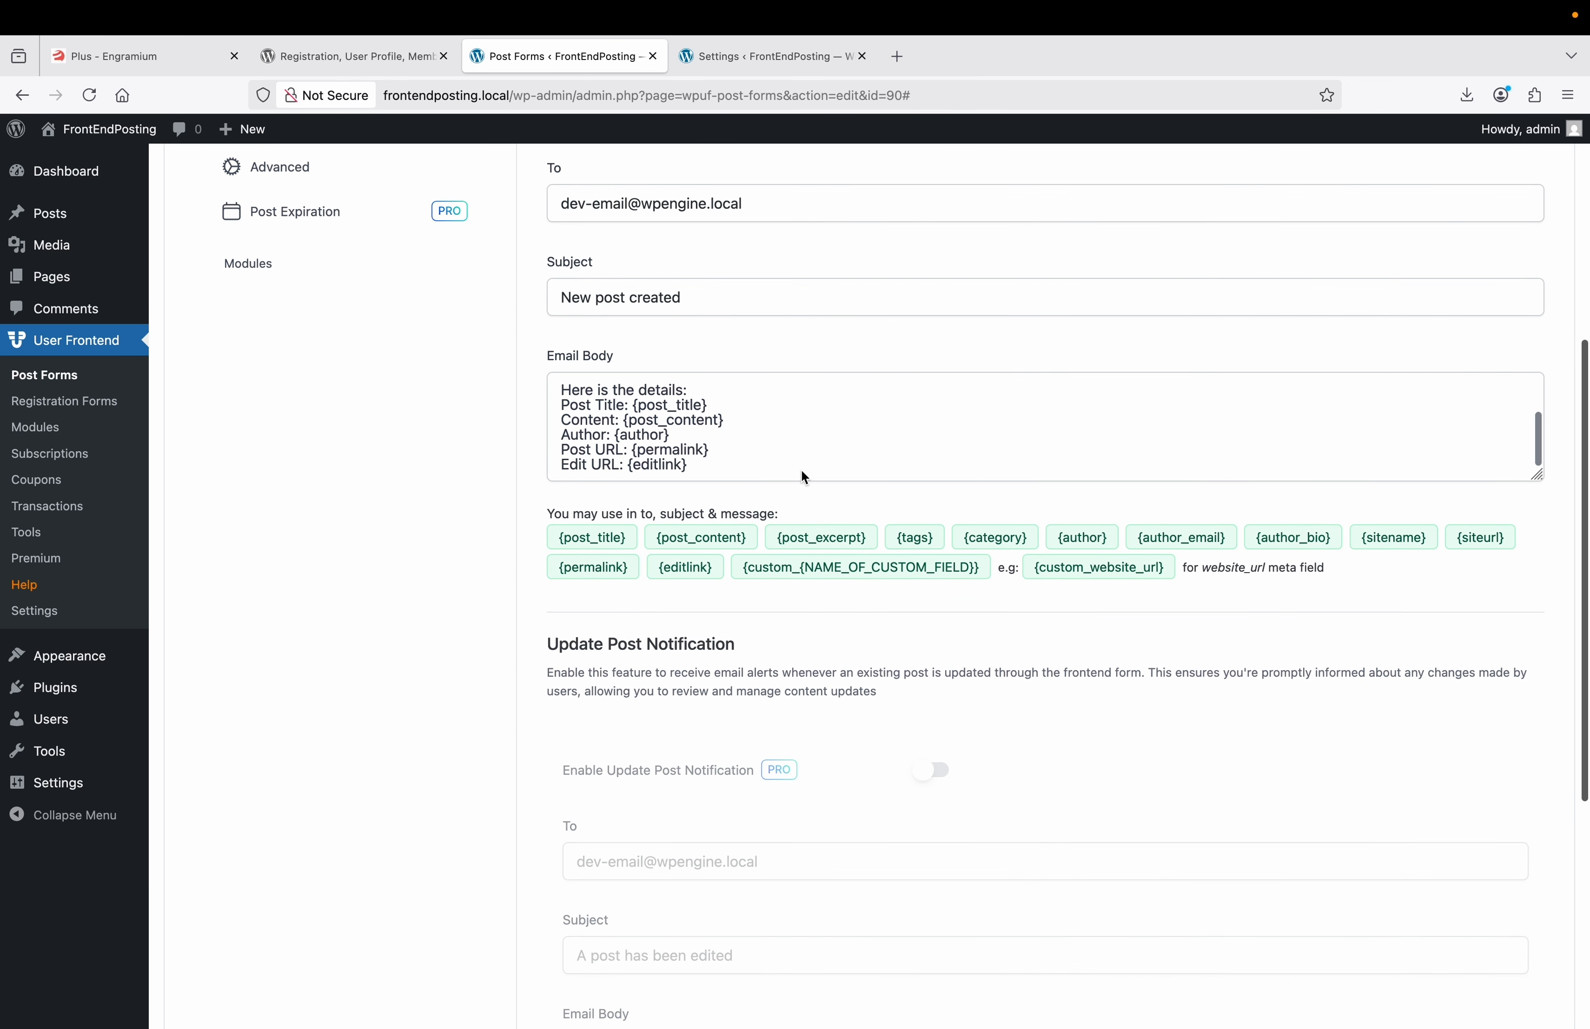
scroll(801, 468, "down", 10)
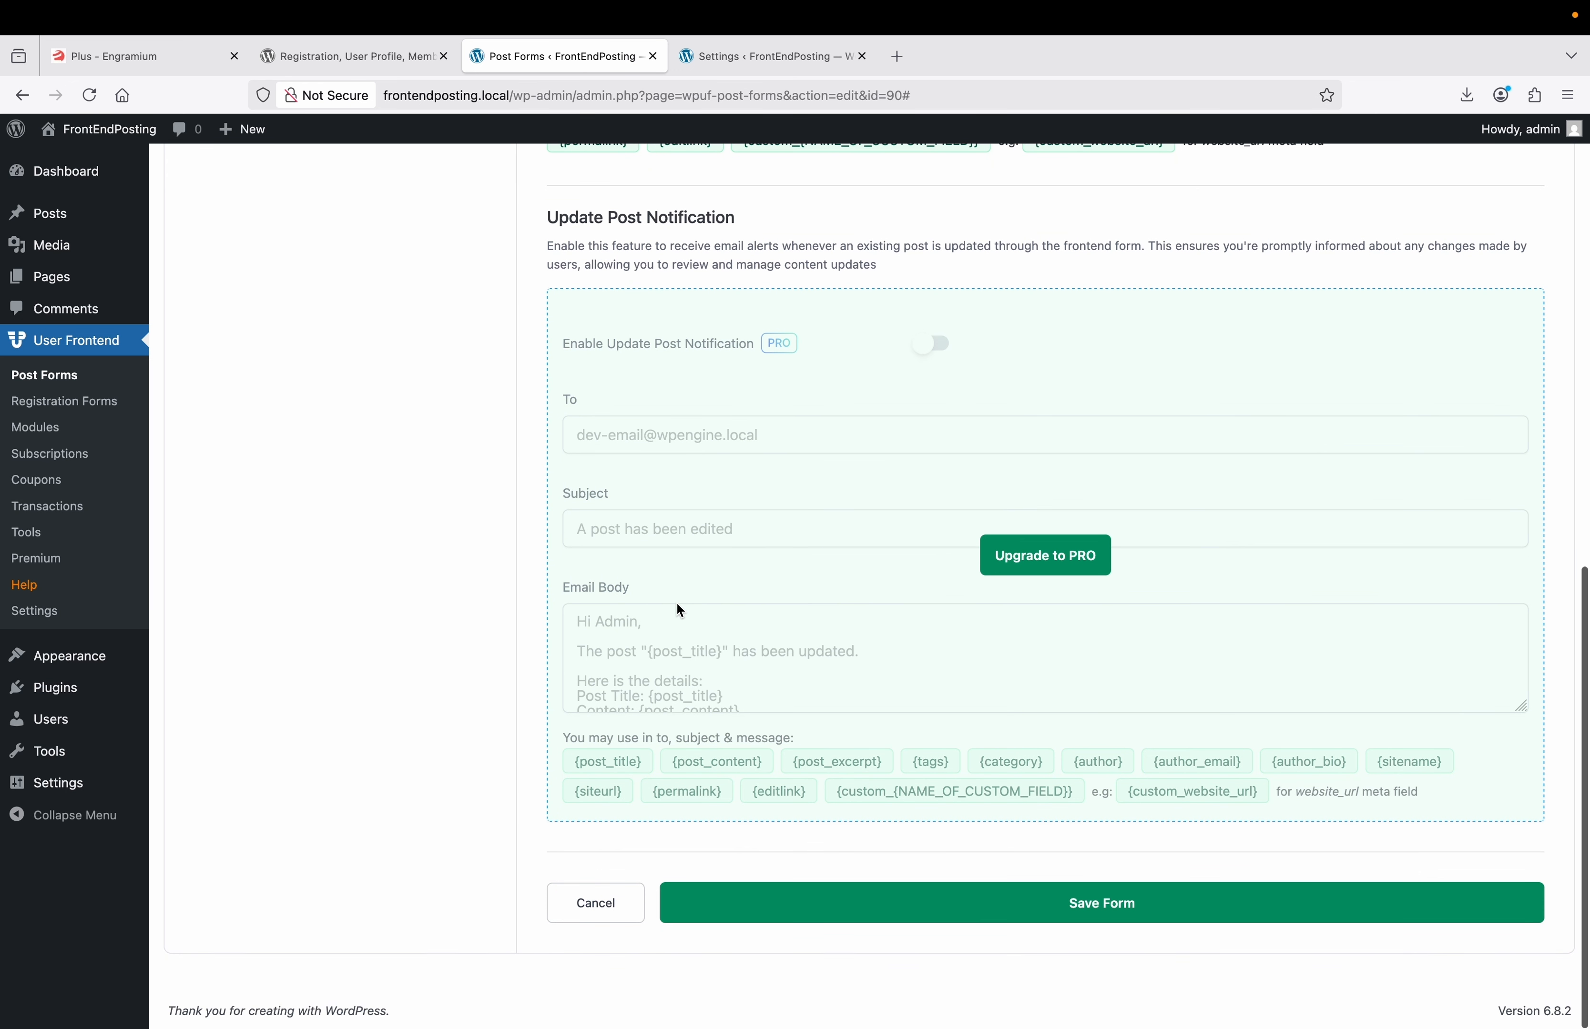
left_click(972, 913)
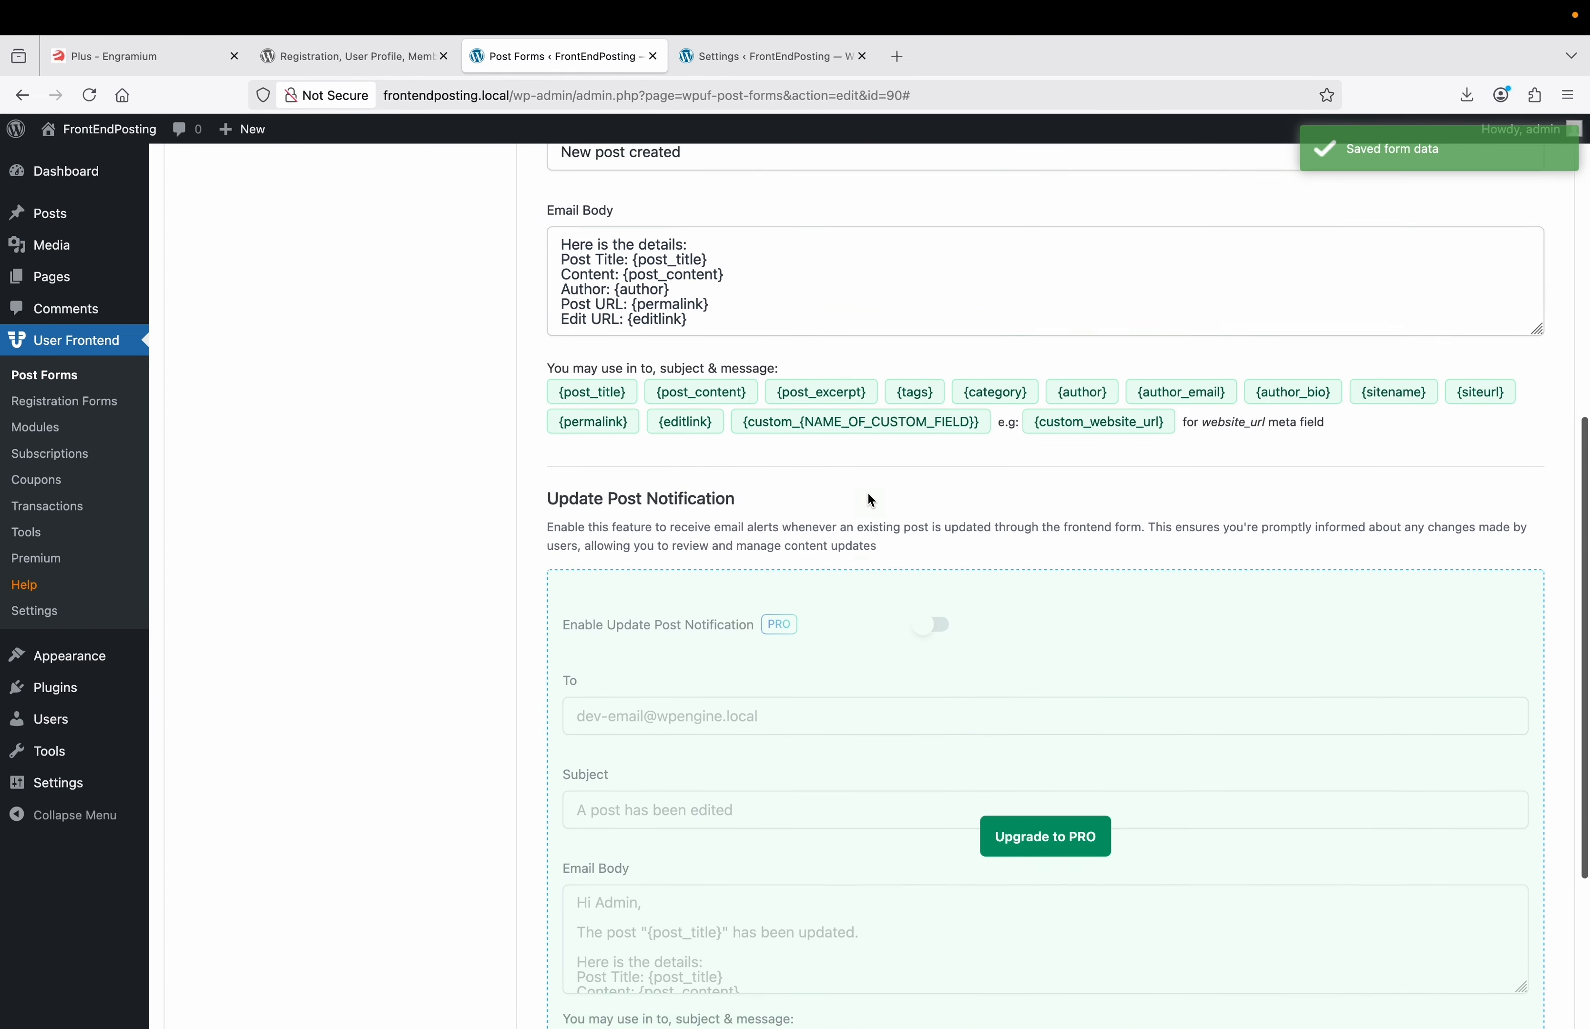
left_click(329, 546)
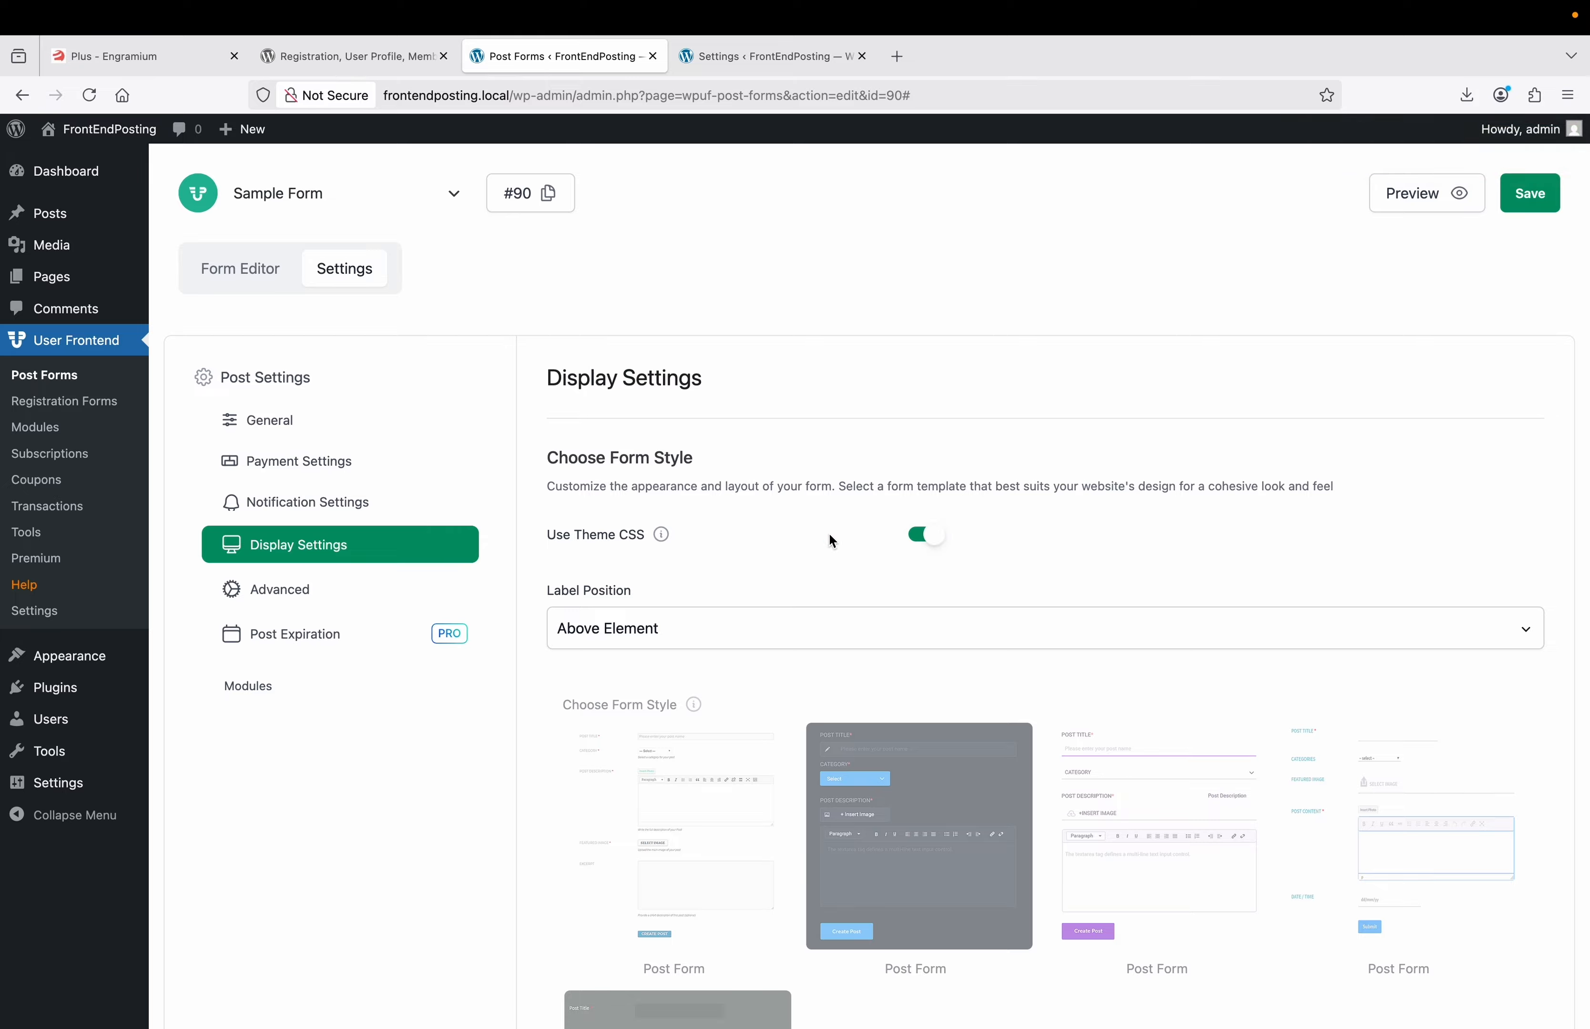
Save the form with Use Theme CSS enabled.
scroll(828, 534, "down", 7)
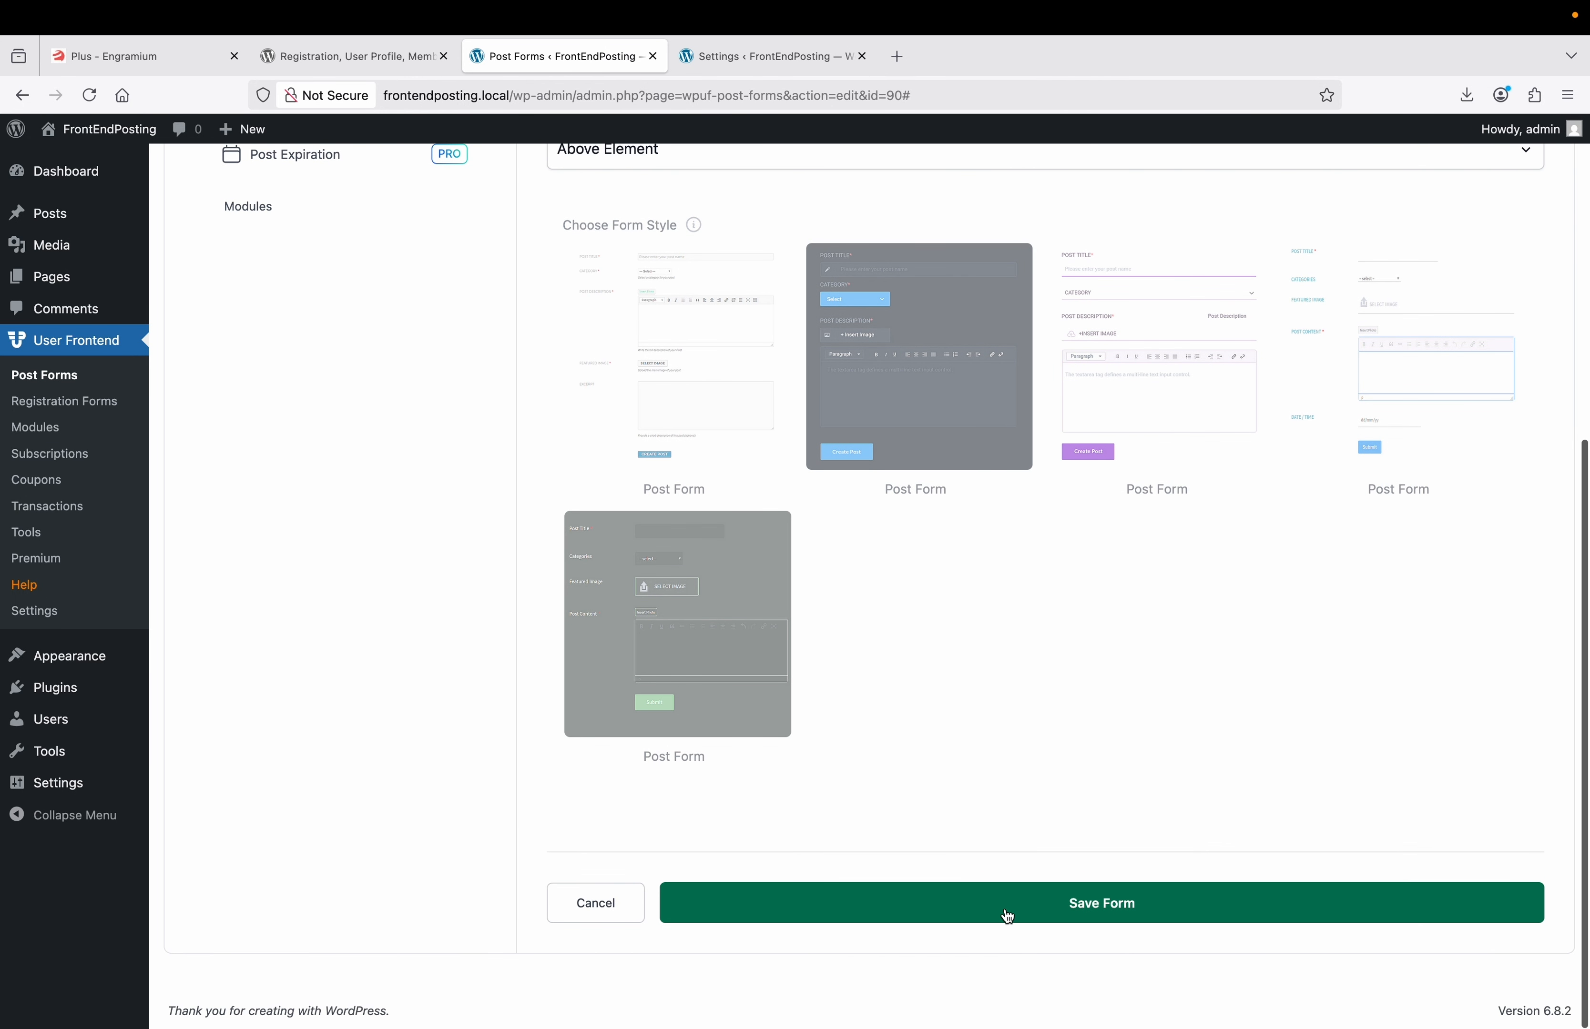
left_click(1002, 910)
scroll(878, 592, "up", 7)
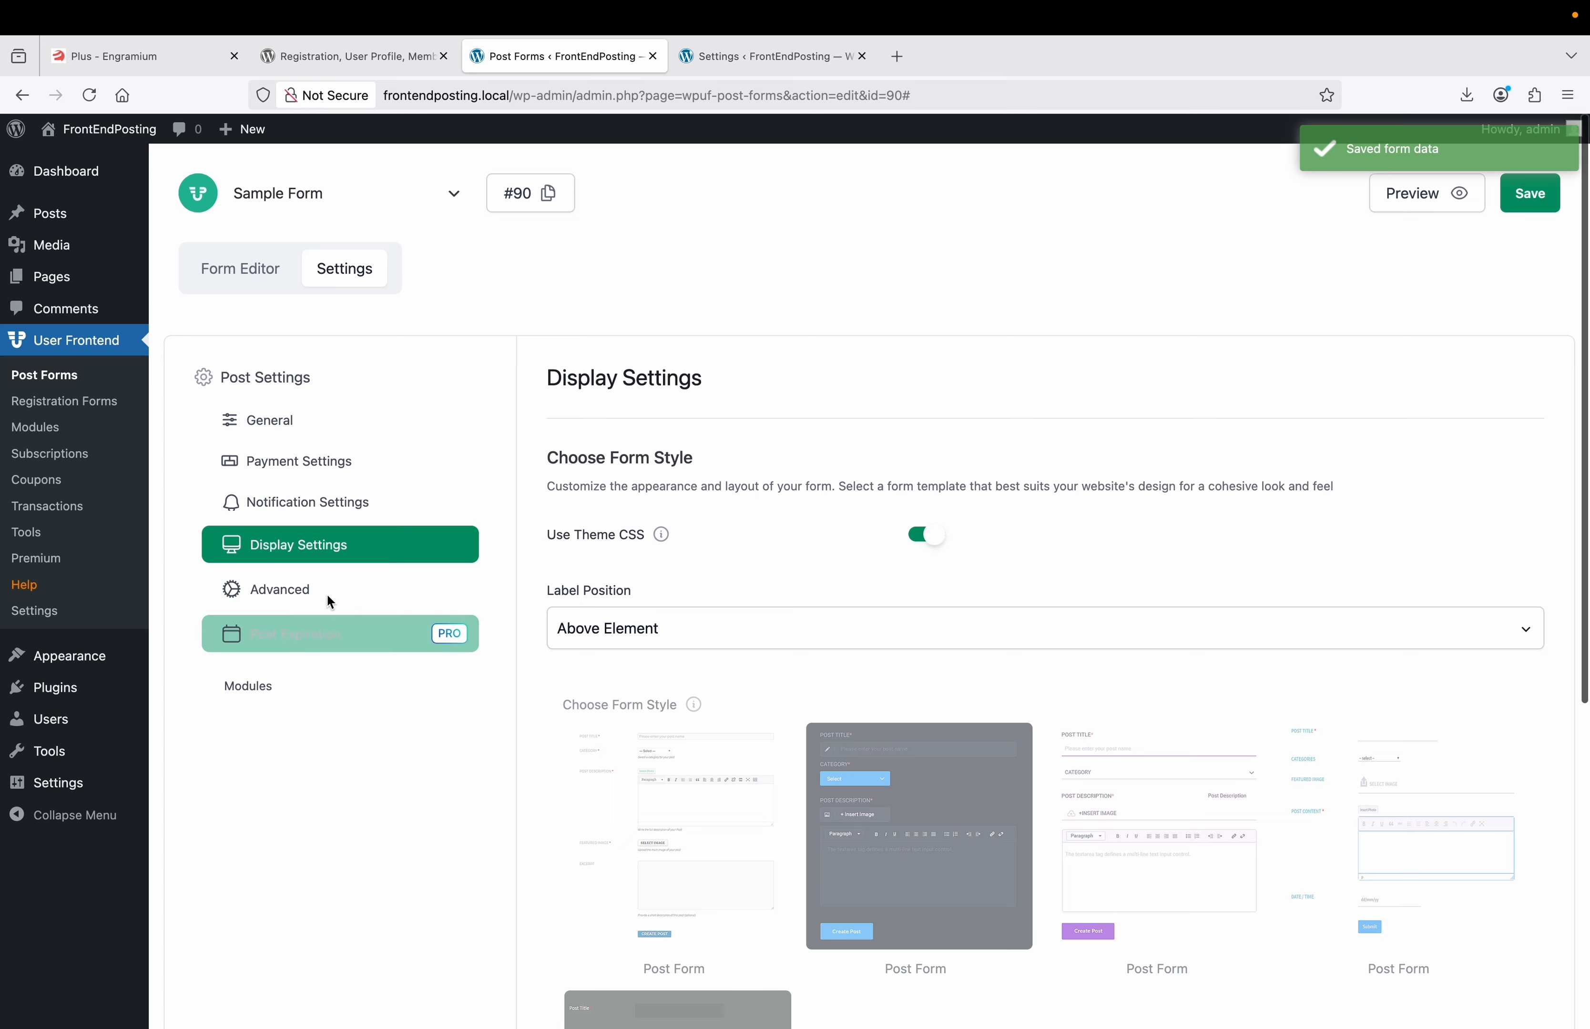
Look through the Advanced and Post Expiration settings, ending on Modules.
left_click(323, 582)
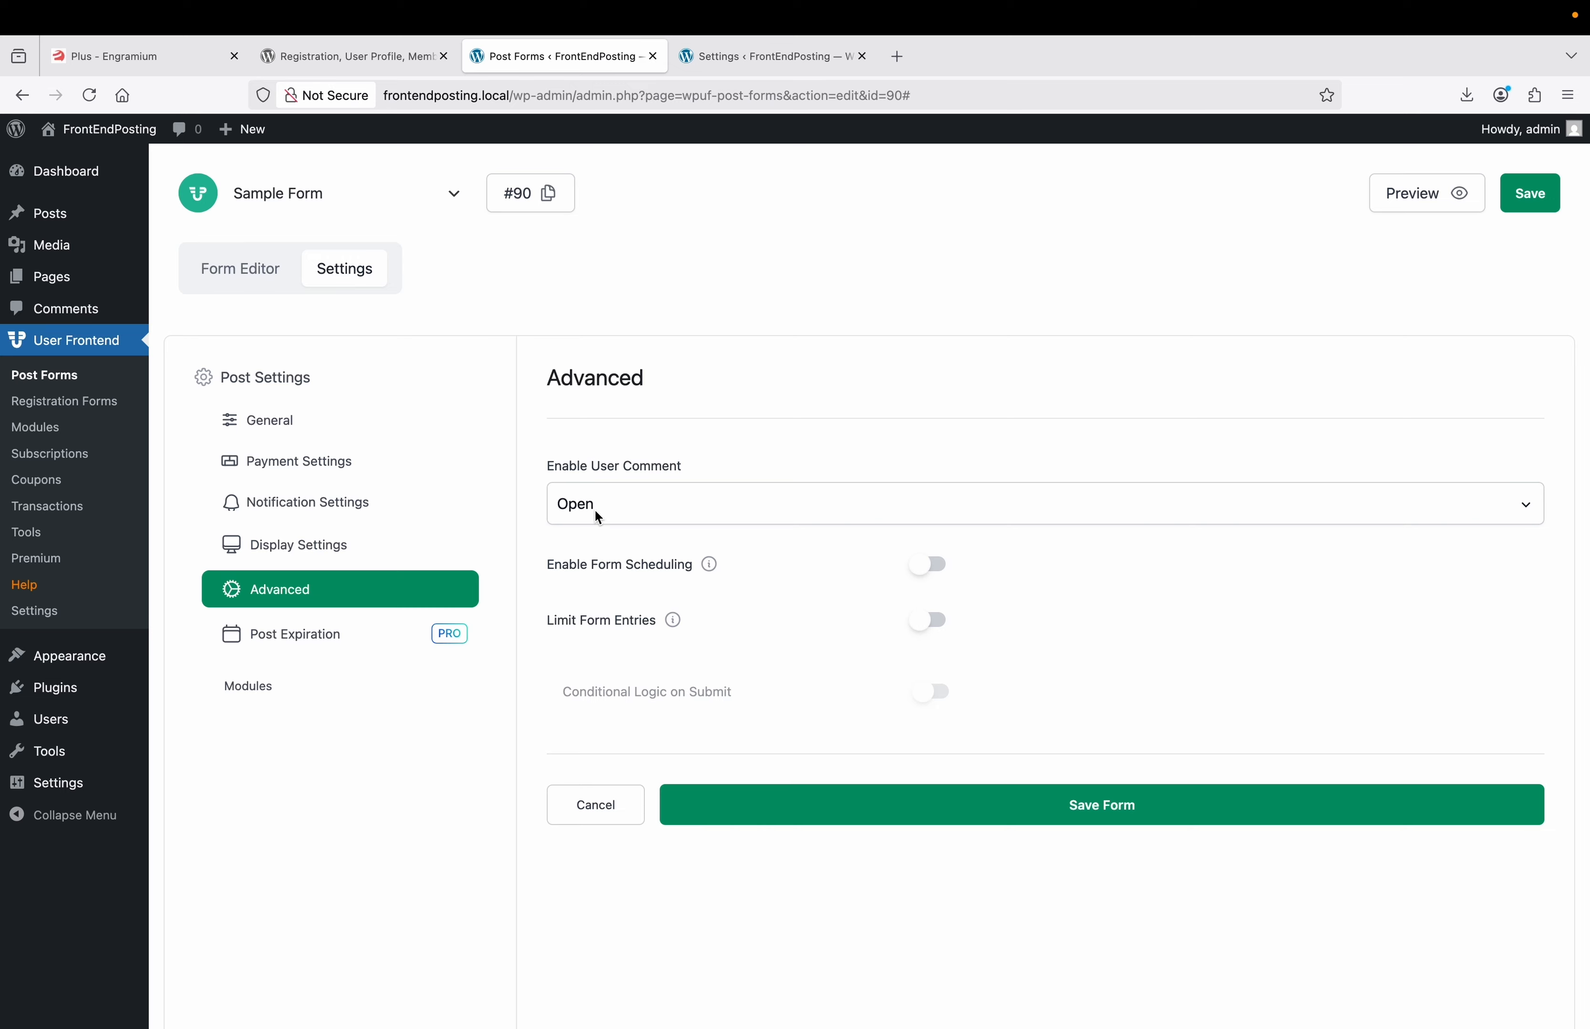
left_click(347, 635)
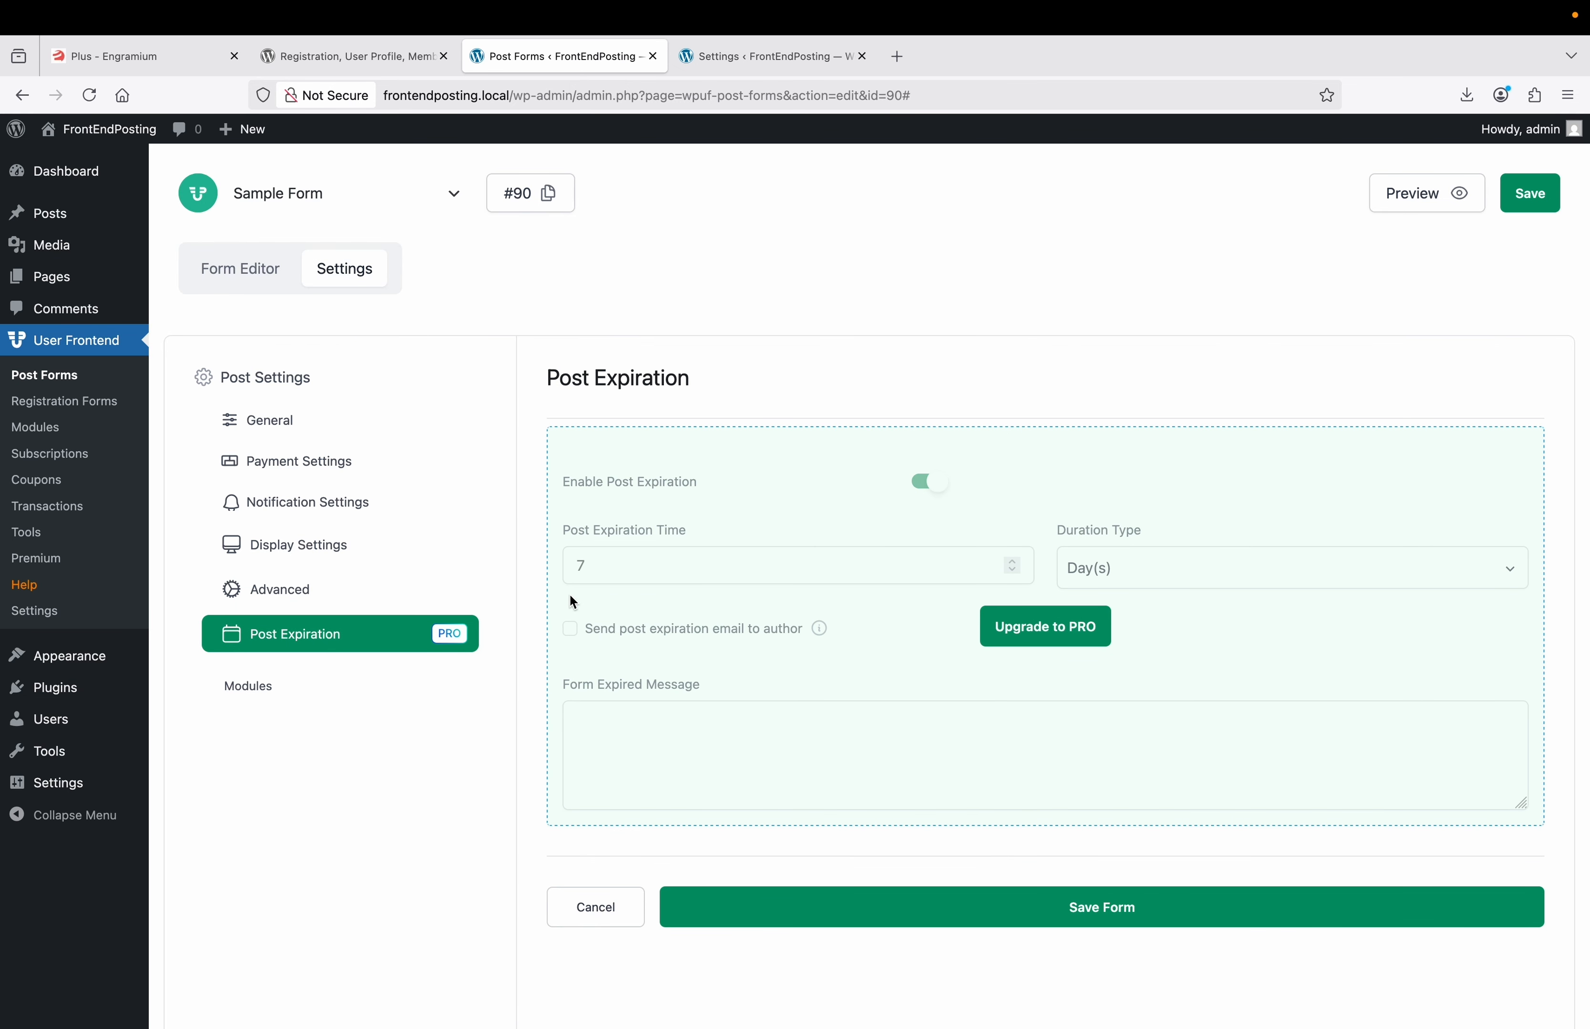
left_click(272, 689)
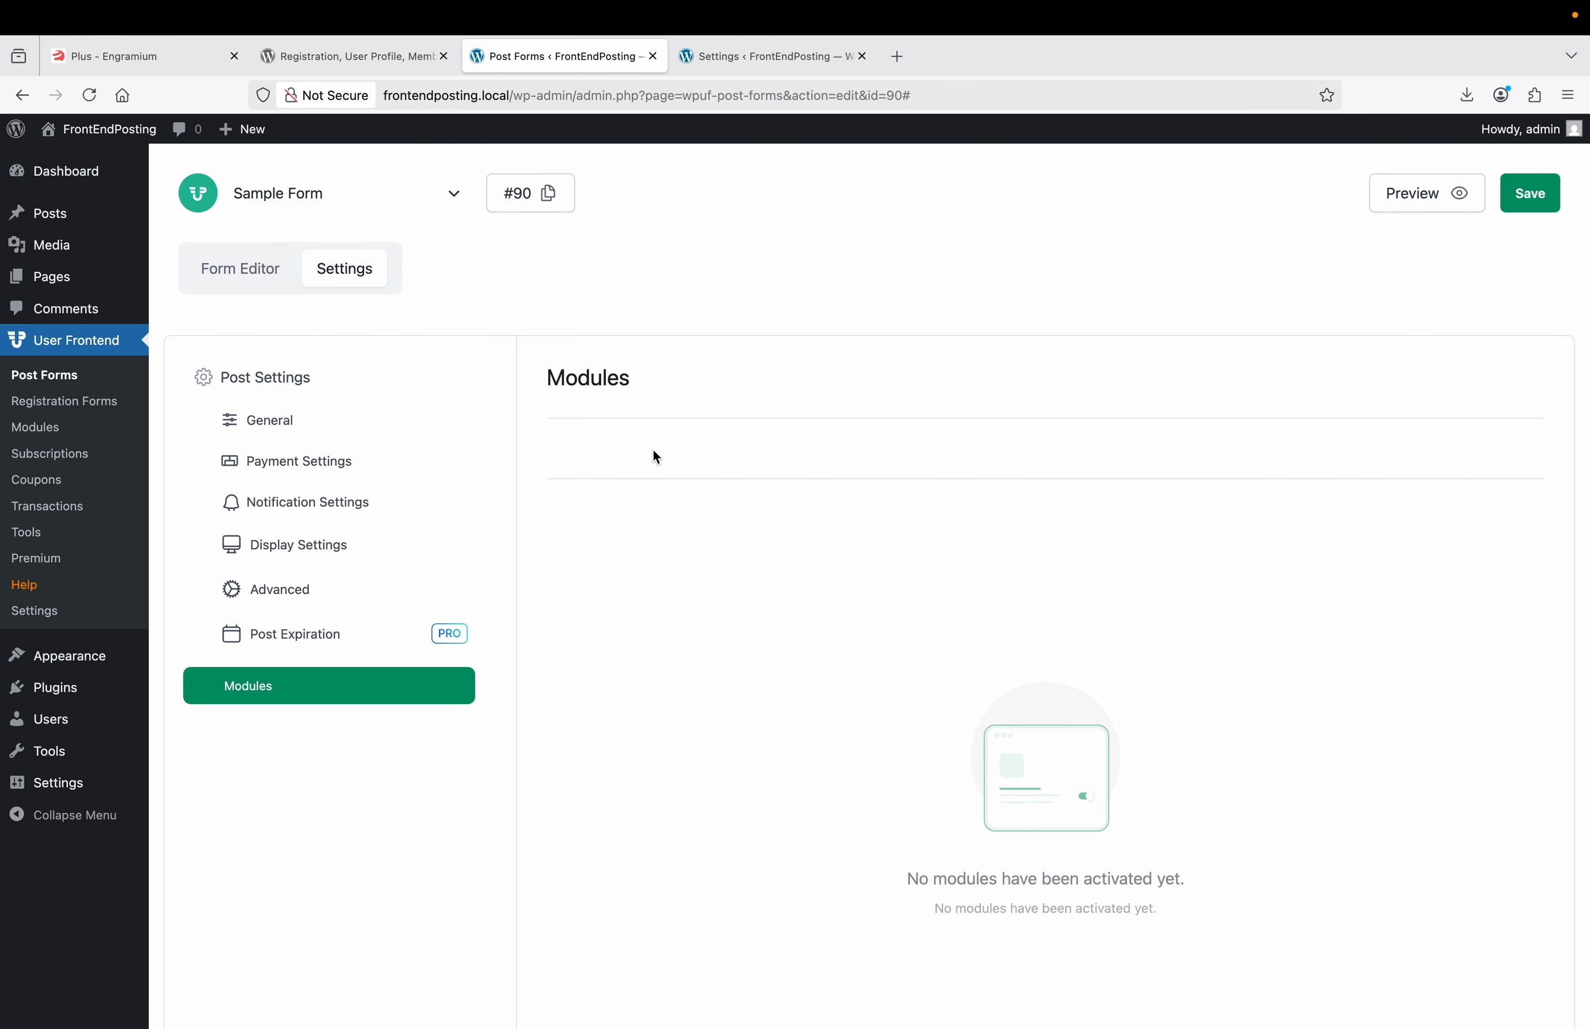
Replace the 'Sample Form' name of form #90 with 'Guest Post Fomr' and save.
left_click(257, 274)
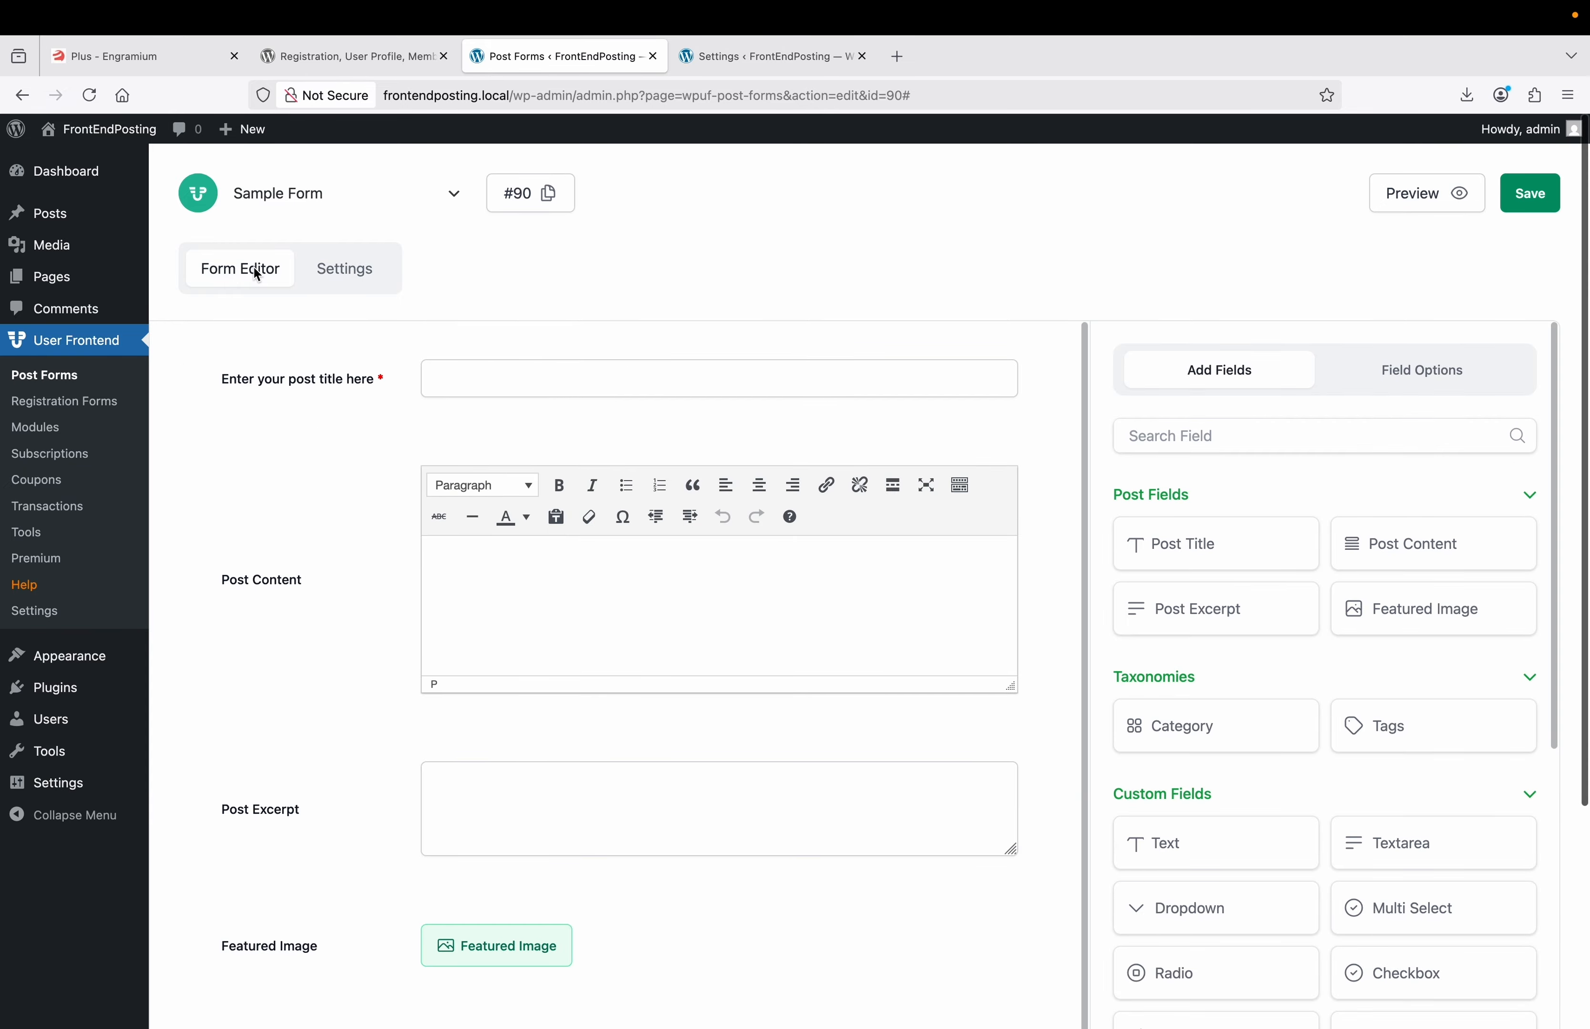
left_click(302, 193)
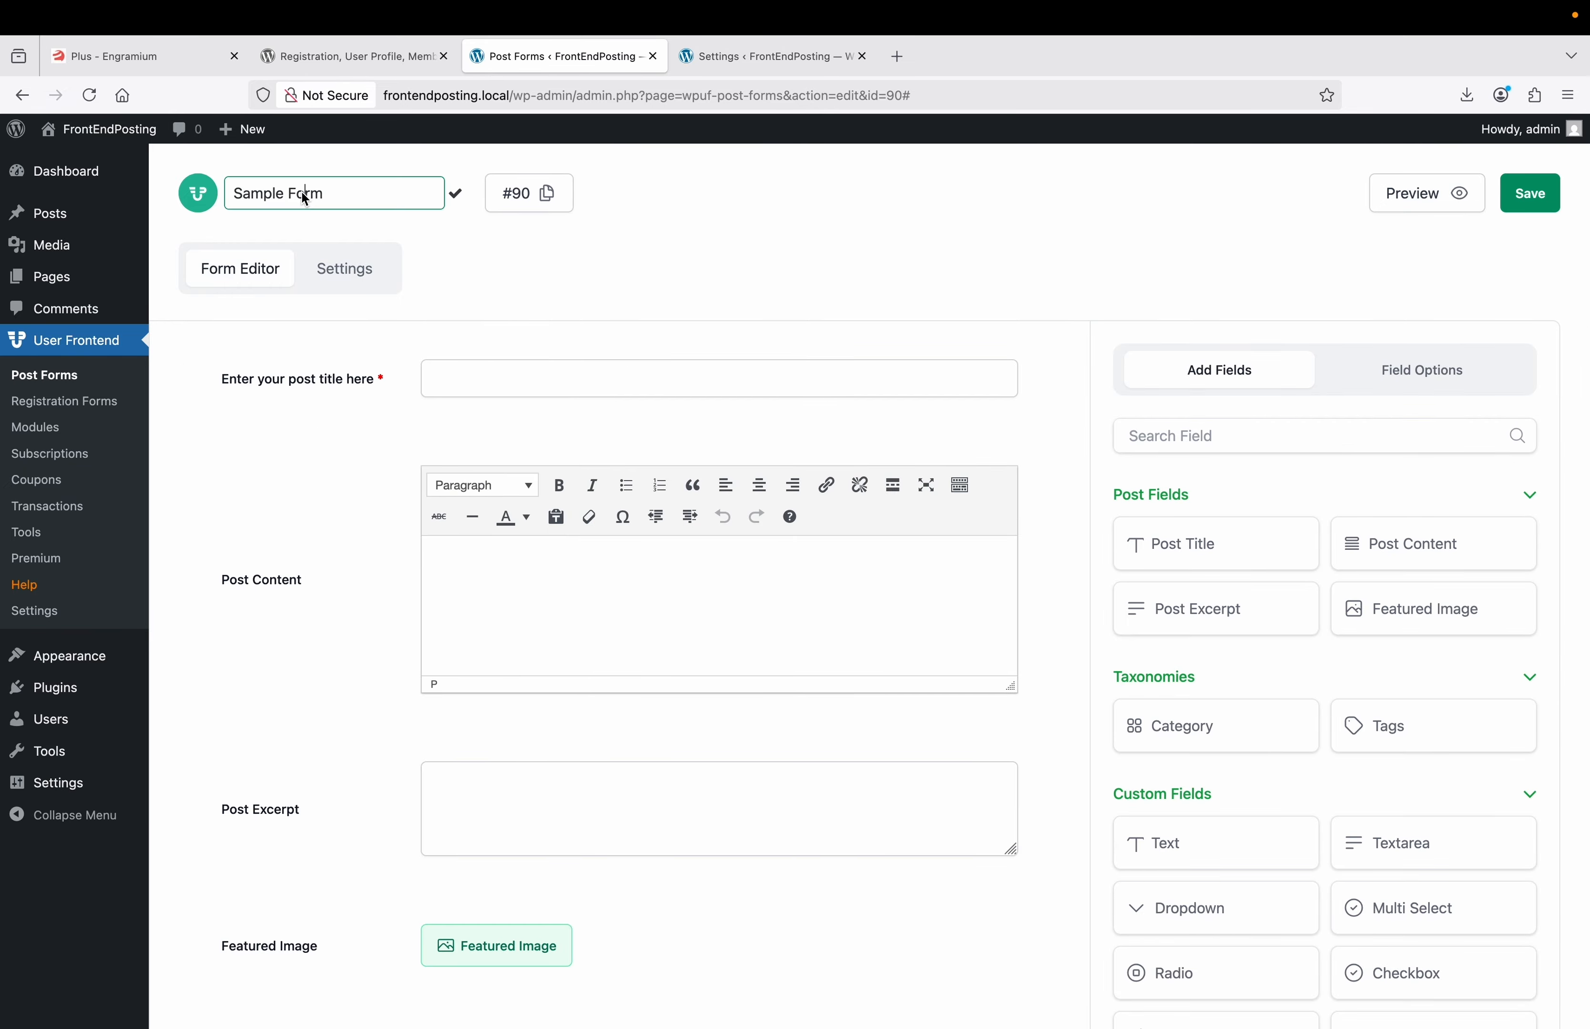
triple_click(258, 195)
type("Guest Post Fomr")
left_click(459, 197)
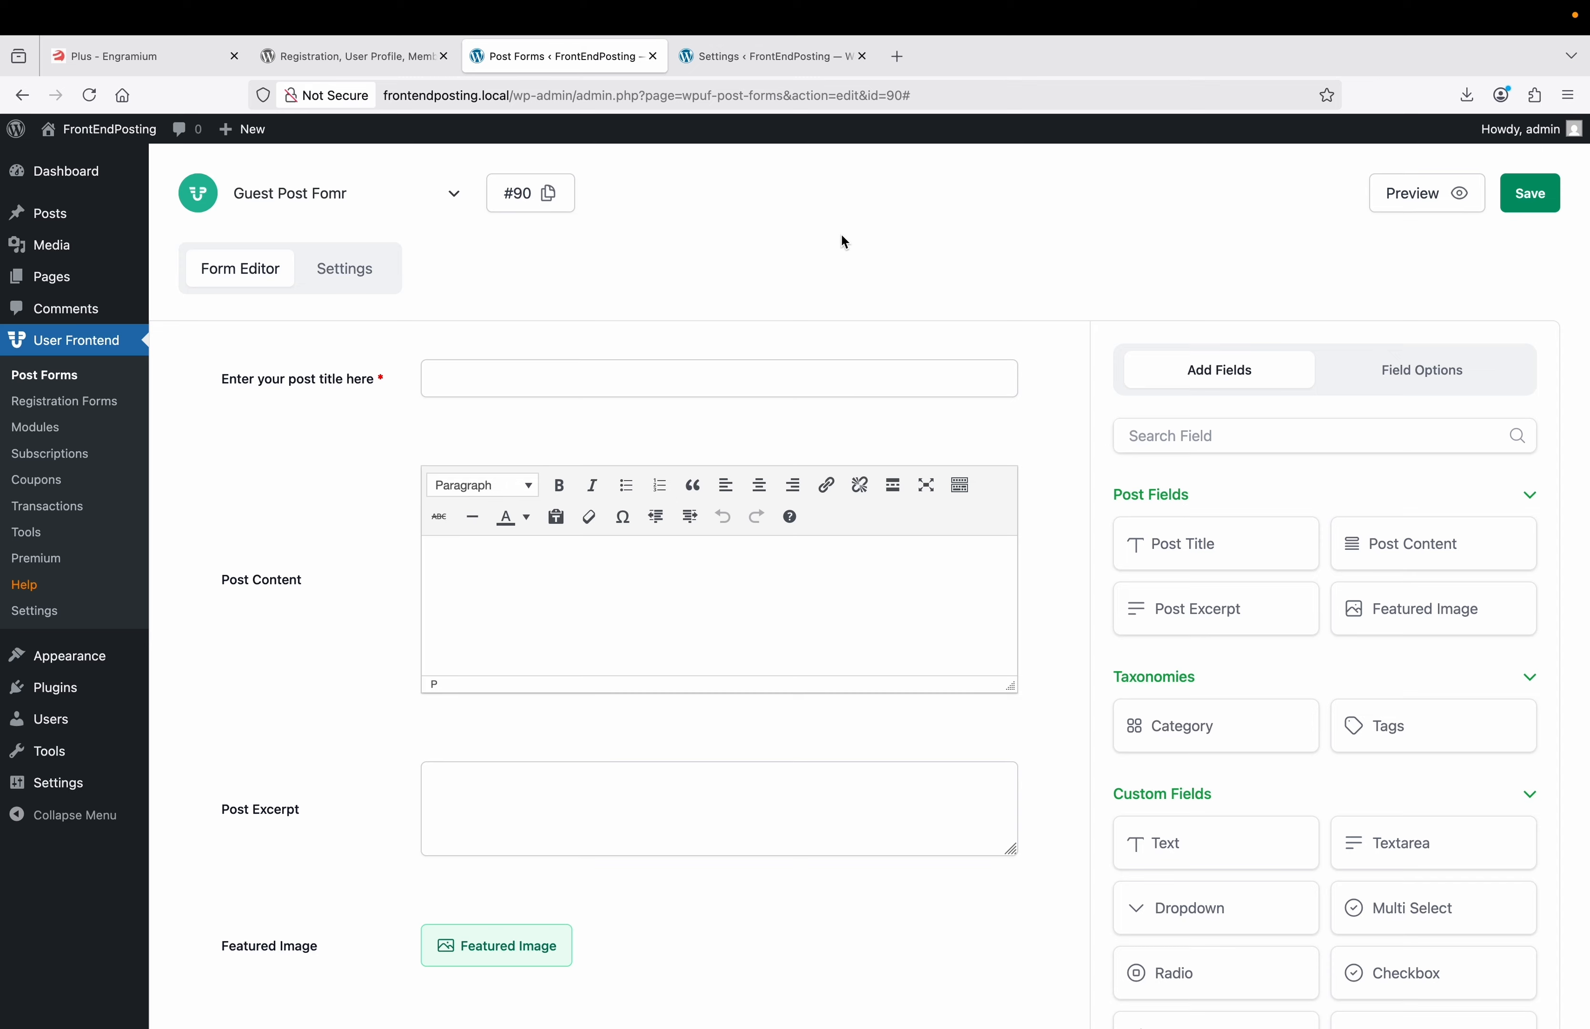
left_click(1534, 203)
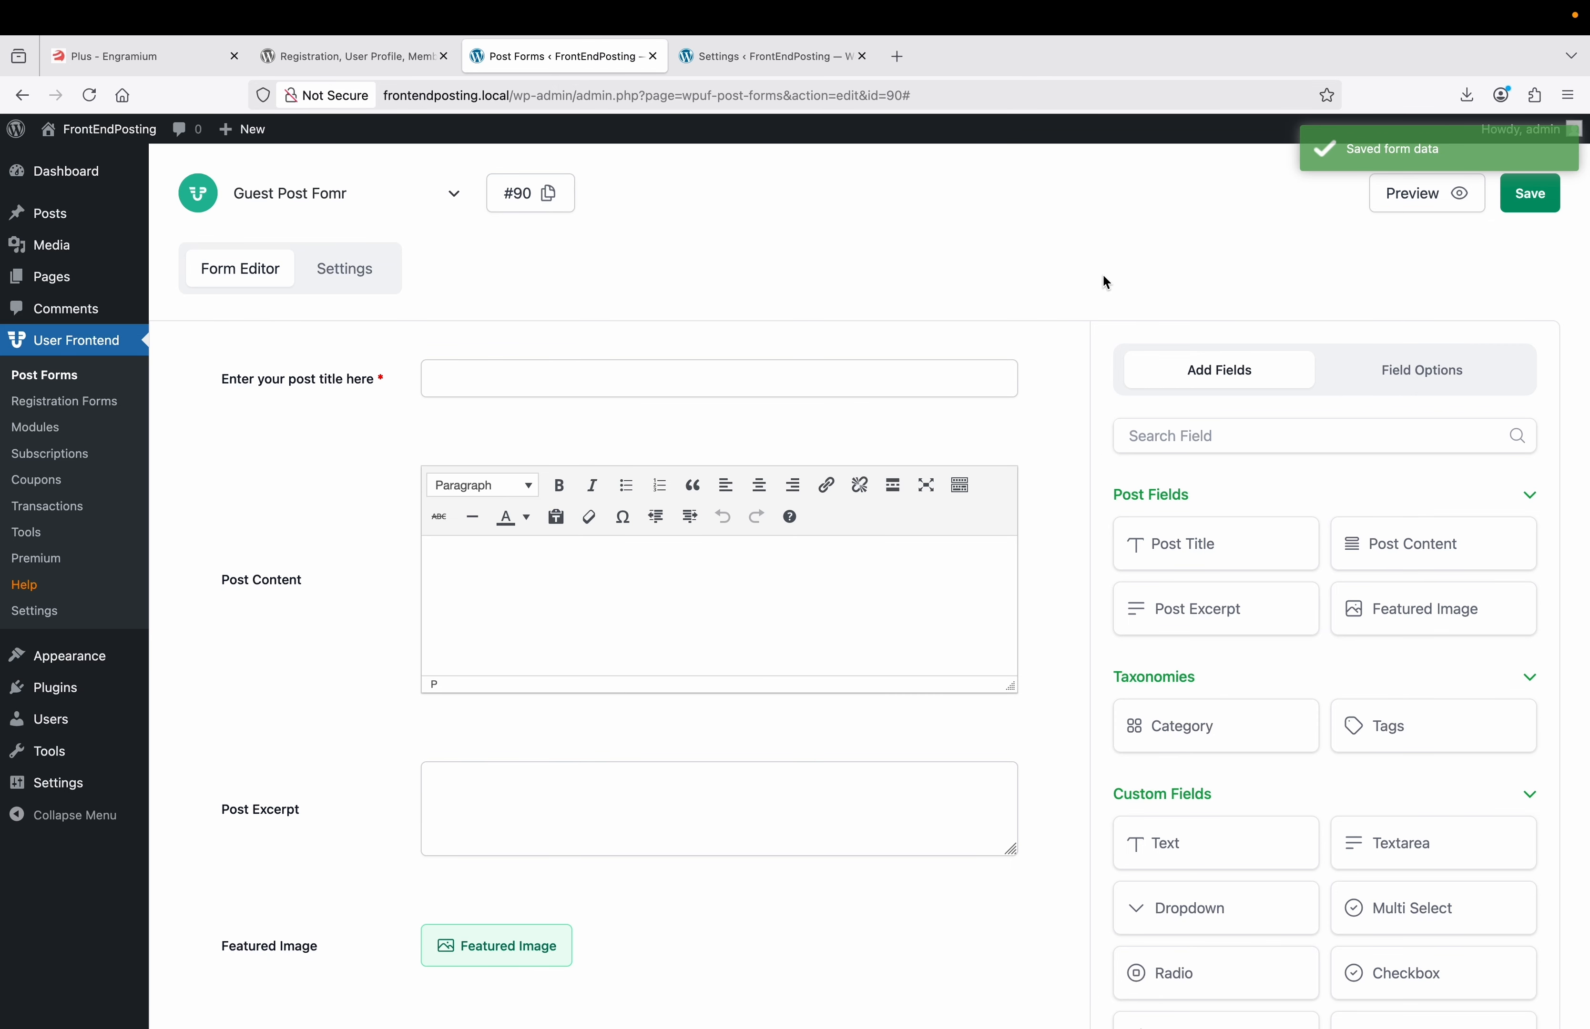
Preview the Guest Post Fomr form, scroll through its fields, then go back to the editor.
left_click(1402, 203)
scroll(990, 306, "down", 2)
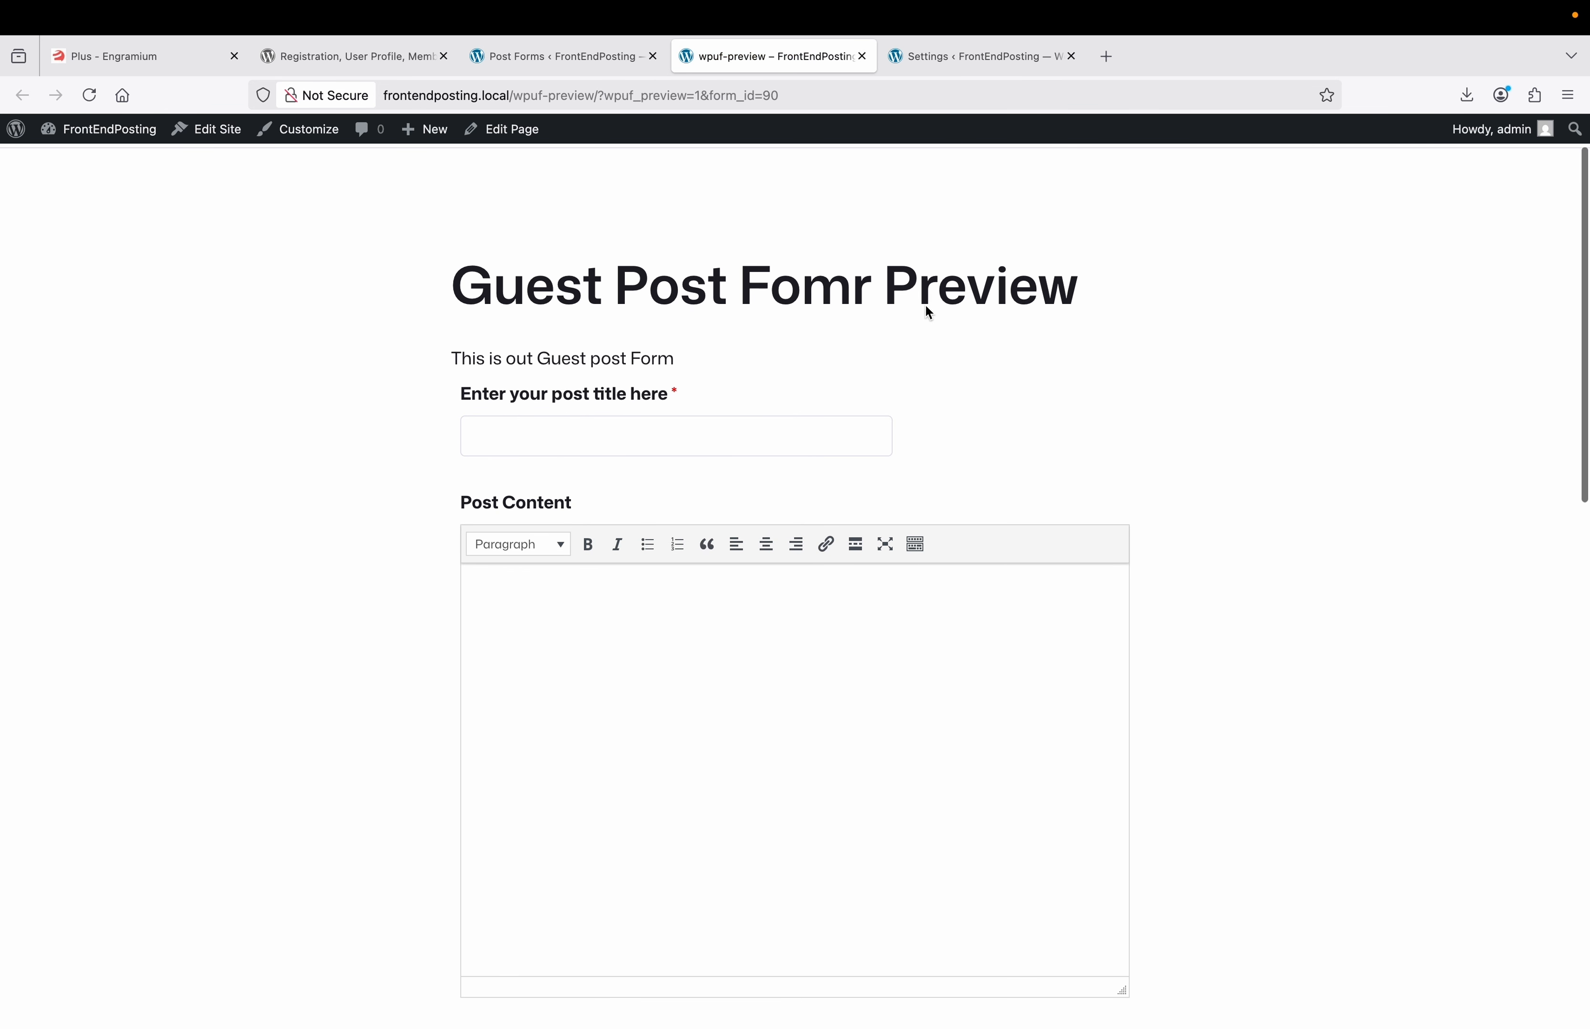
scroll(844, 306, "down", 2)
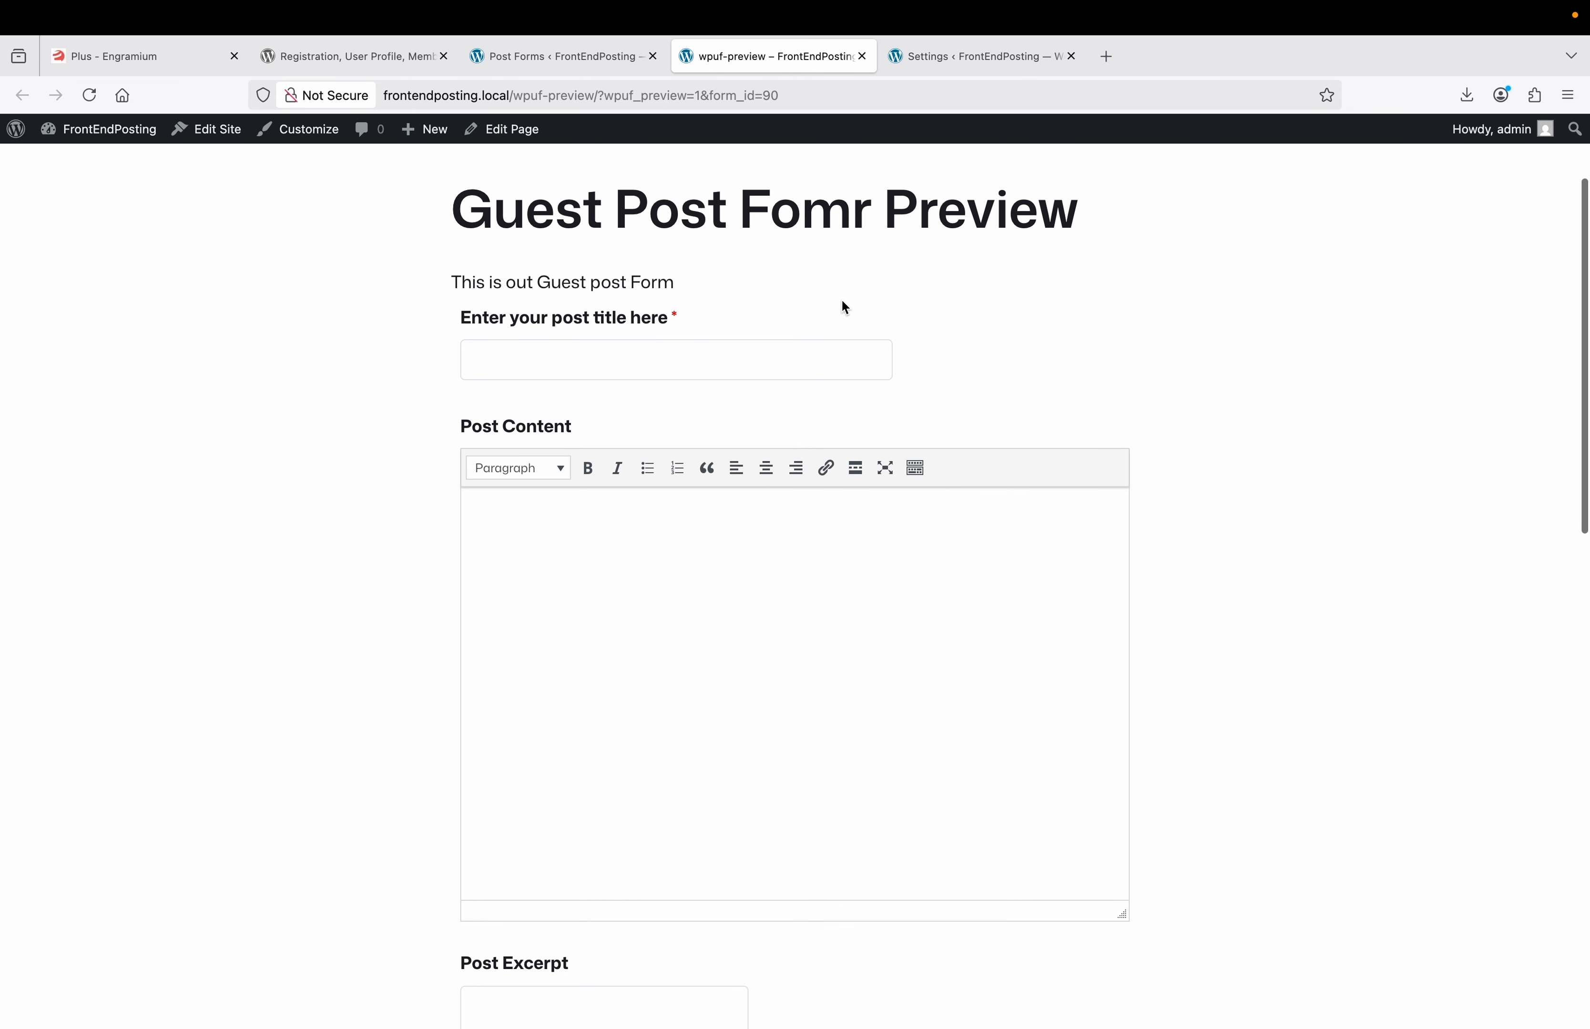
scroll(543, 359, "down", 14)
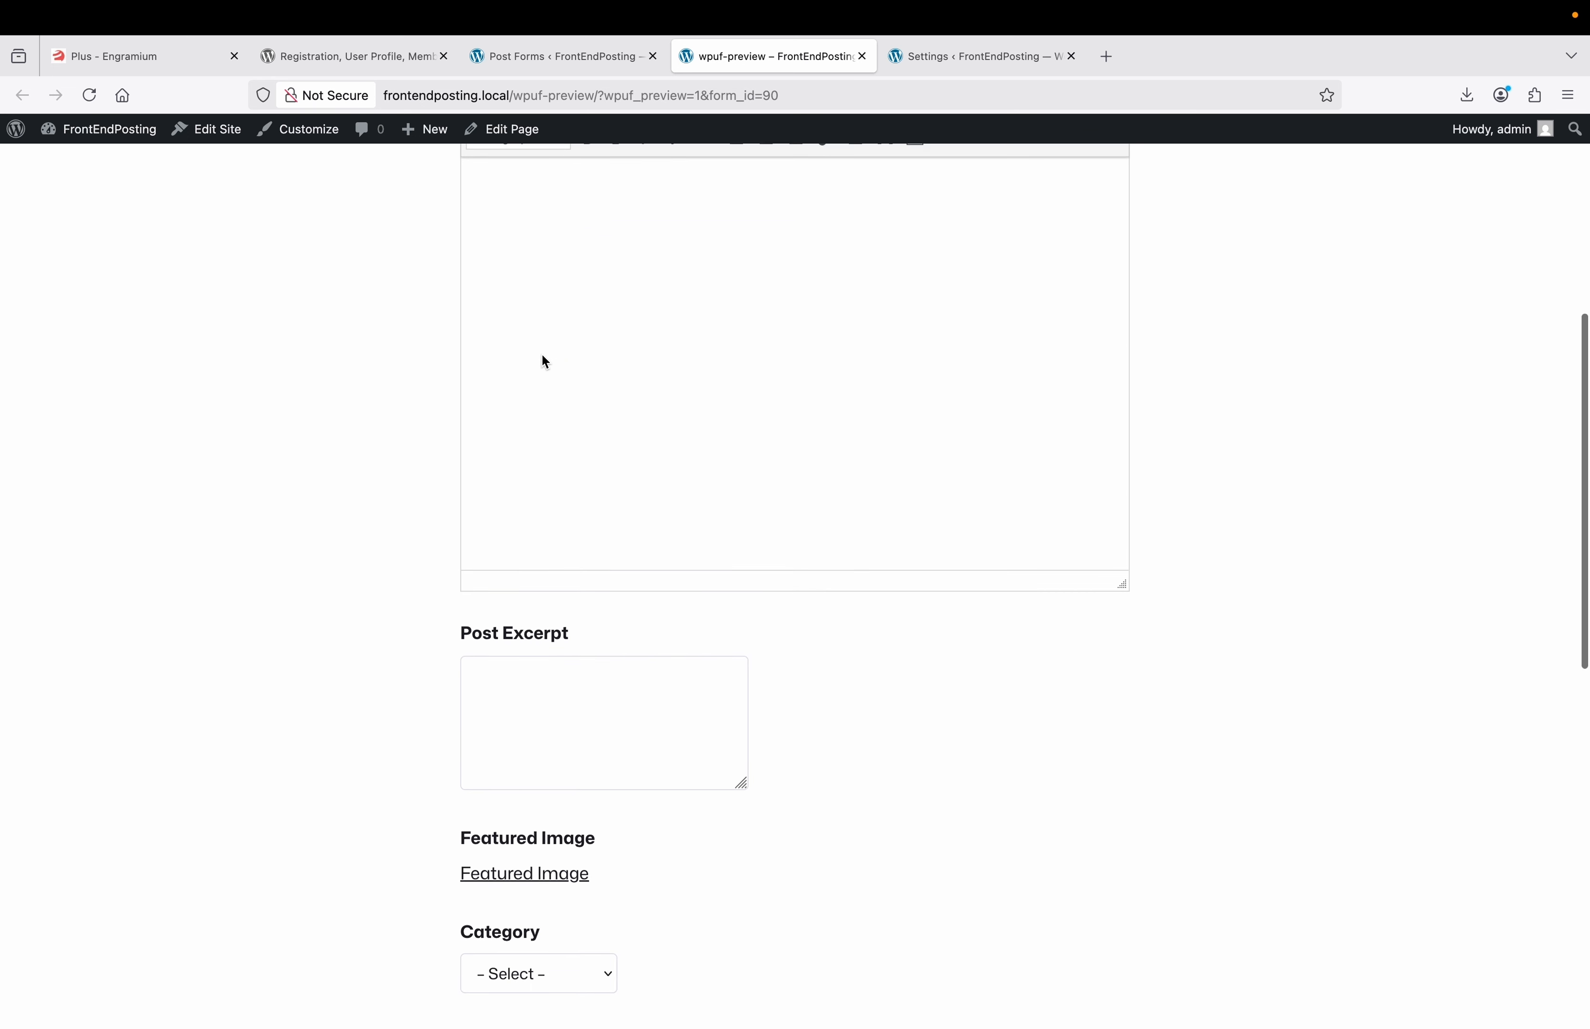
scroll(545, 362, "down", 6)
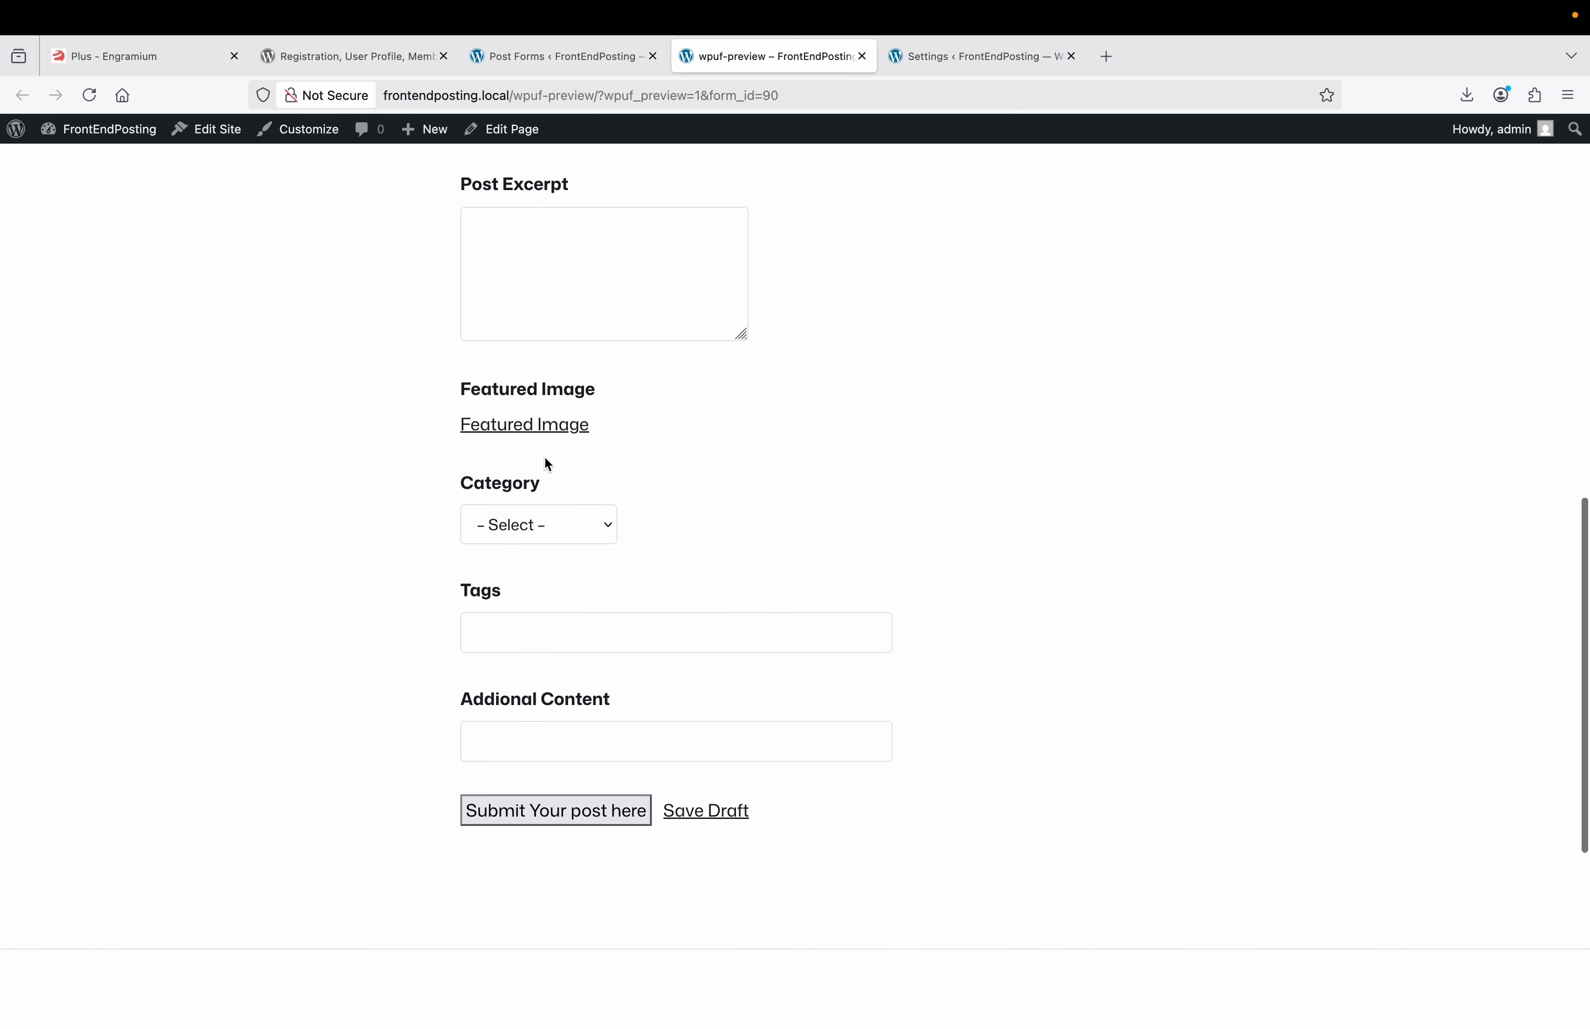
scroll(538, 659, "up", 20)
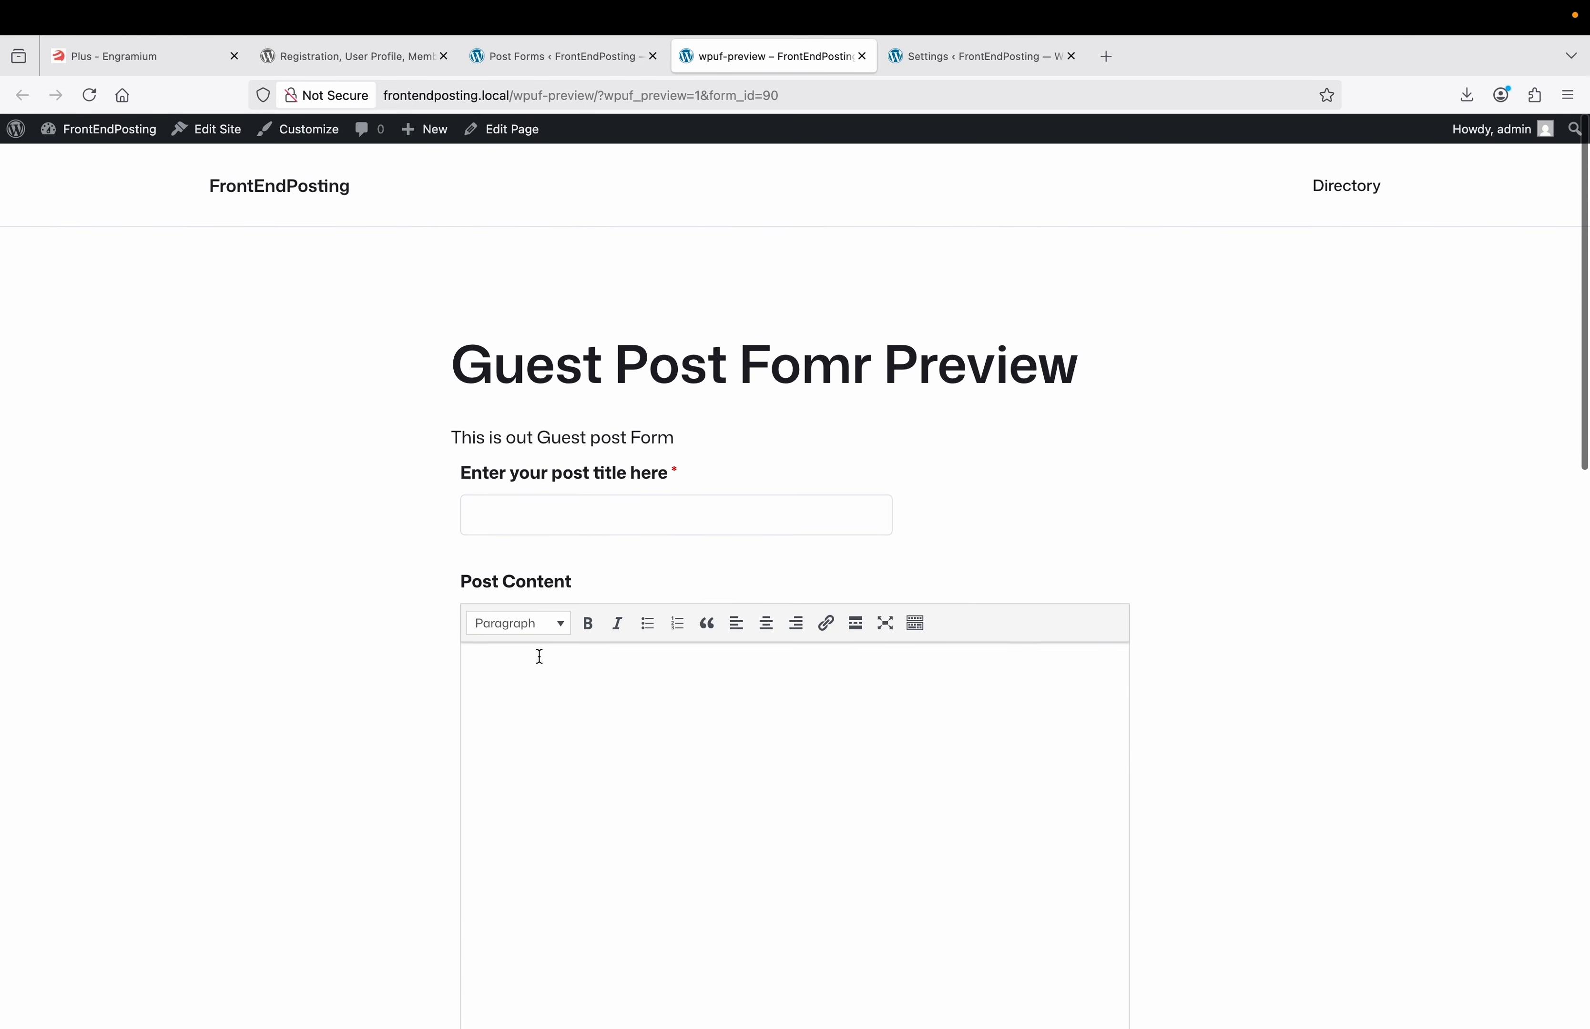
left_click(581, 64)
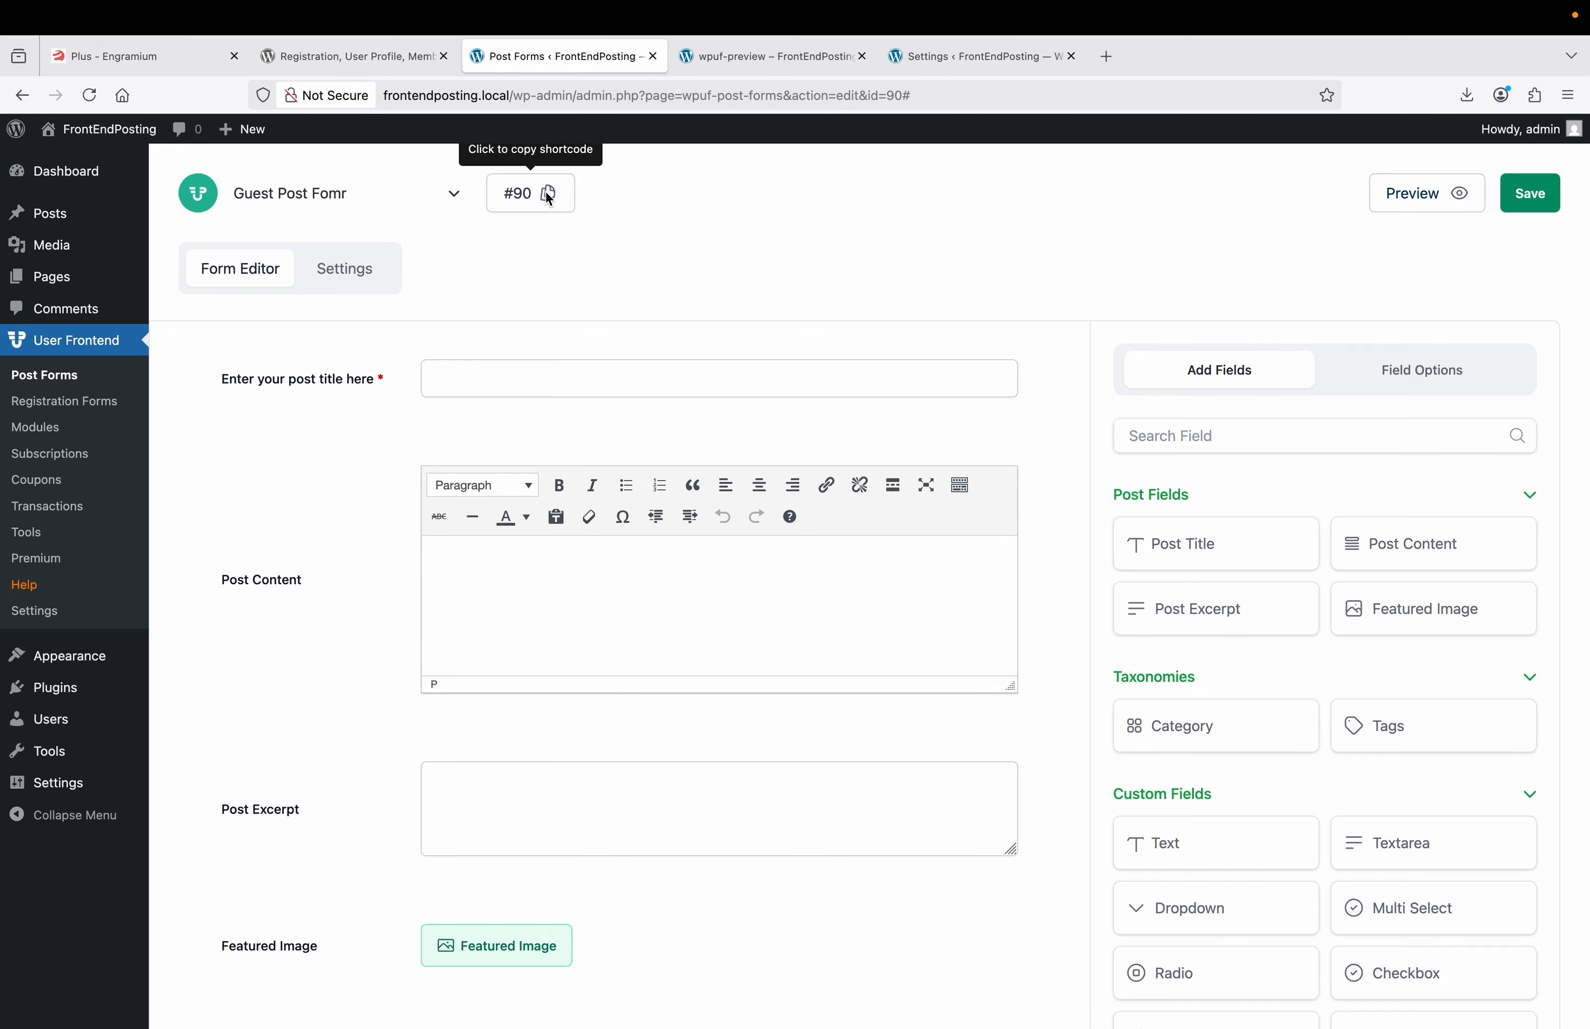
Copy the form shortcode and start a new page titled 'Guest Post Form'.
left_click(546, 193)
mouse_move(68, 283)
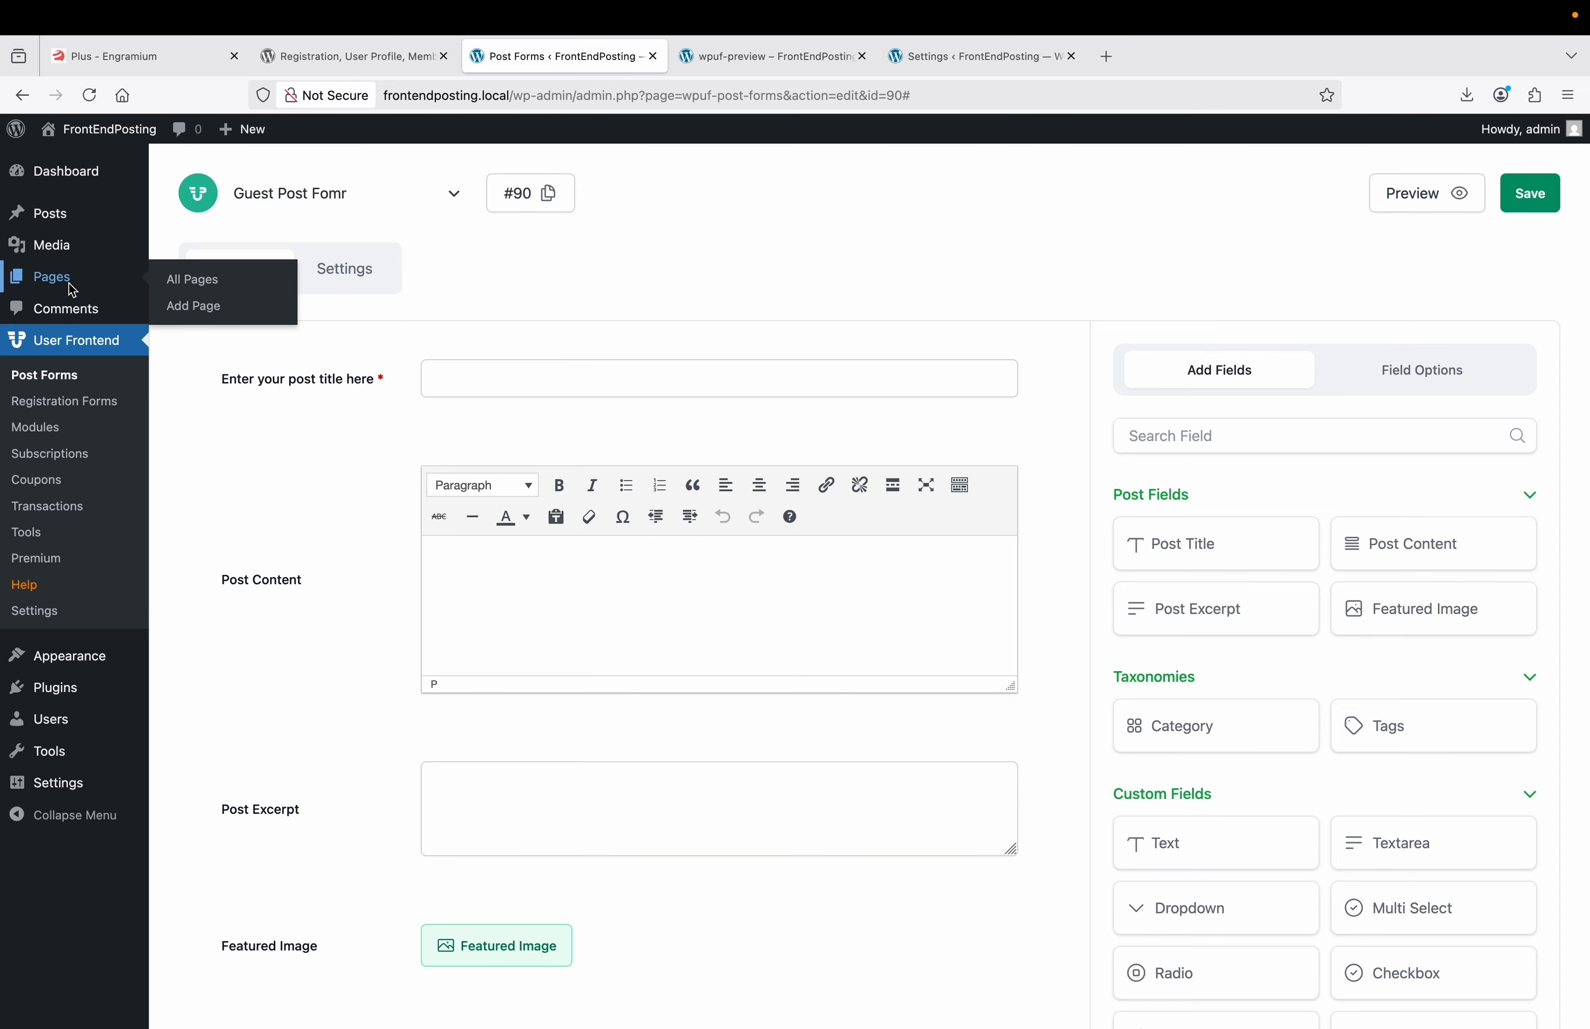
right_click(208, 314)
left_click(231, 316)
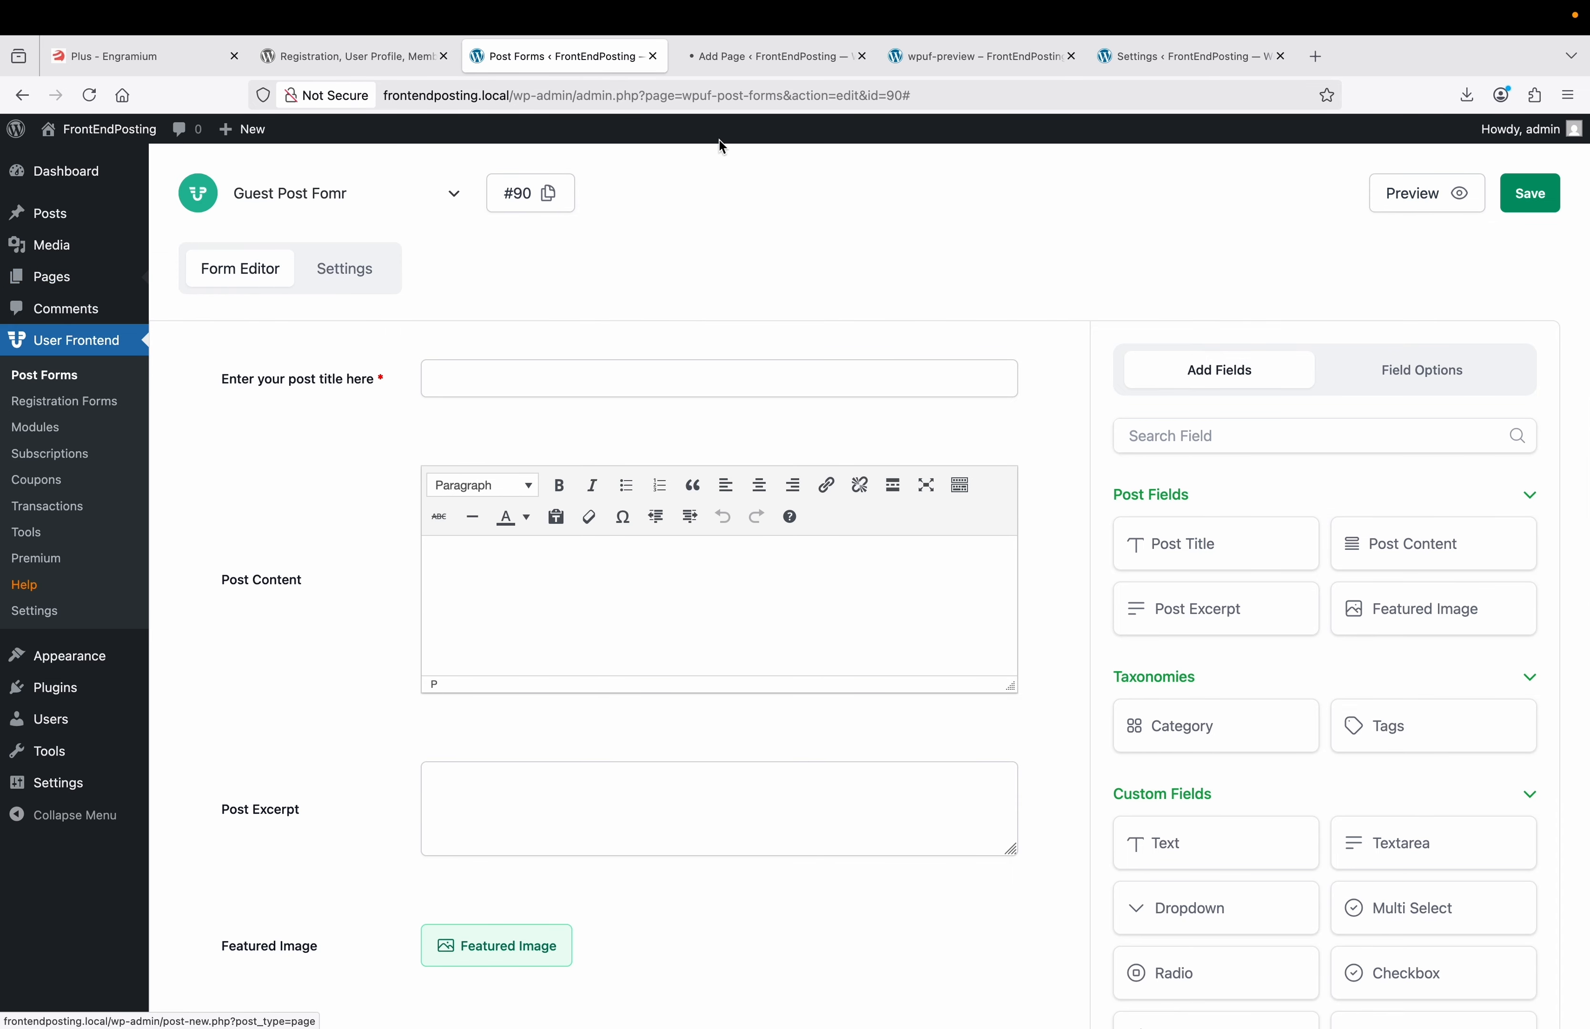
left_click(746, 64)
type("Guest Post Fomer")
key("BackSpace")
key("BackSpace")
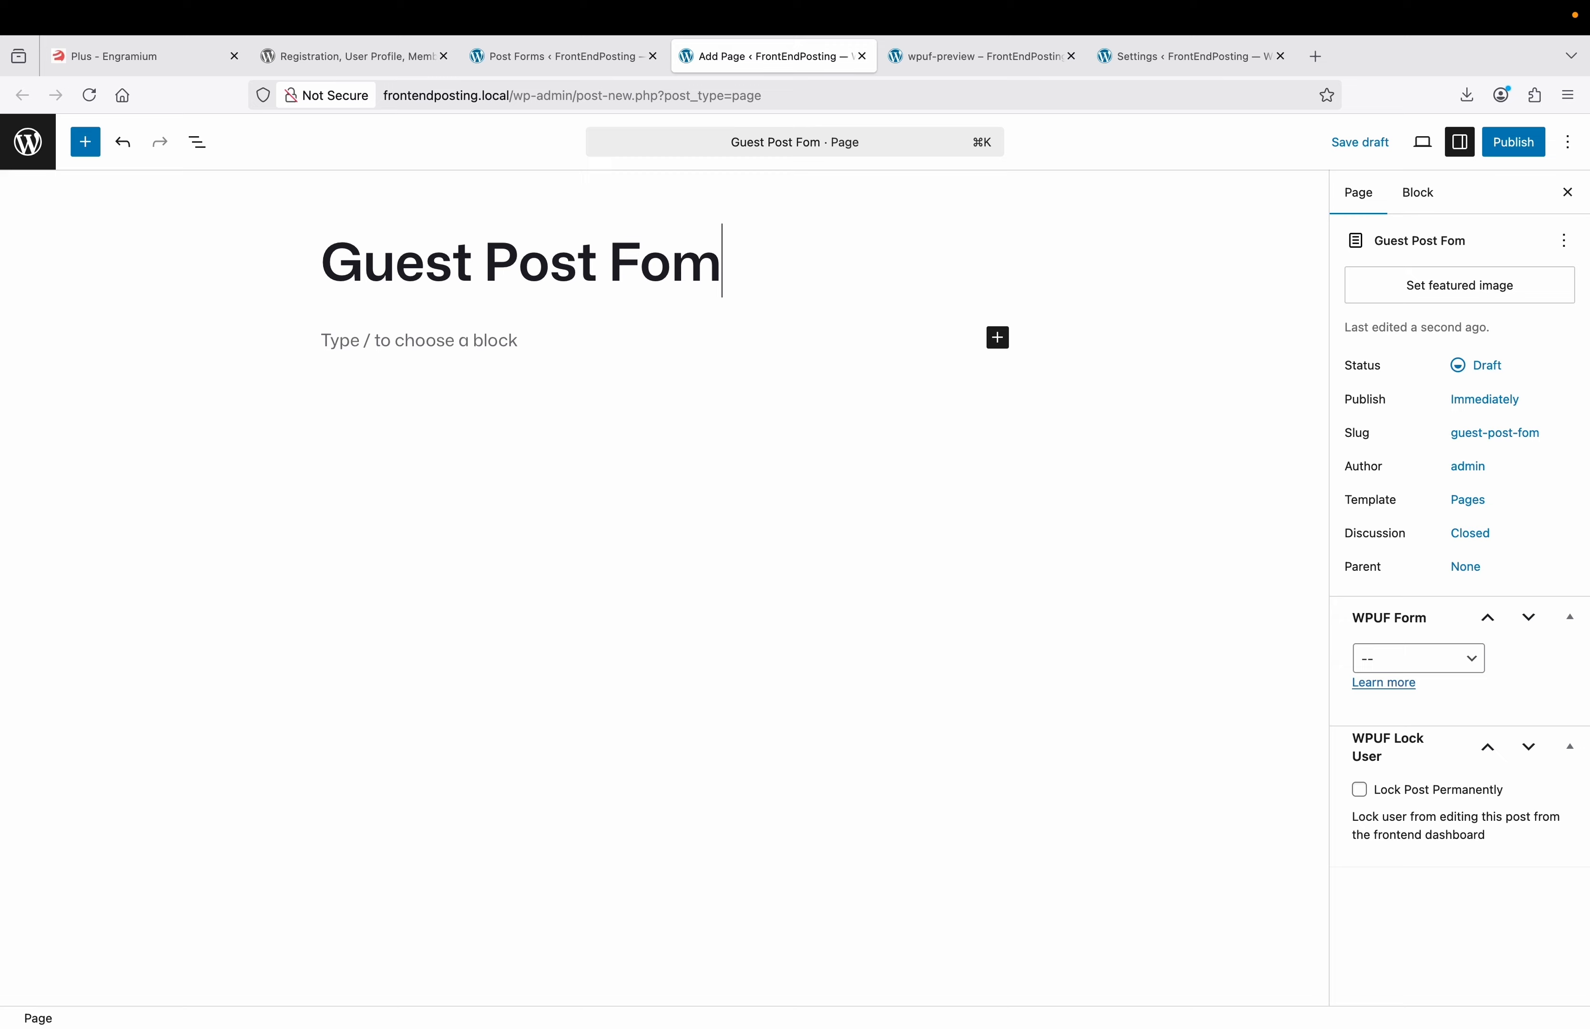
type("r")
key("BackSpace")
key("BackSpace")
type("rm")
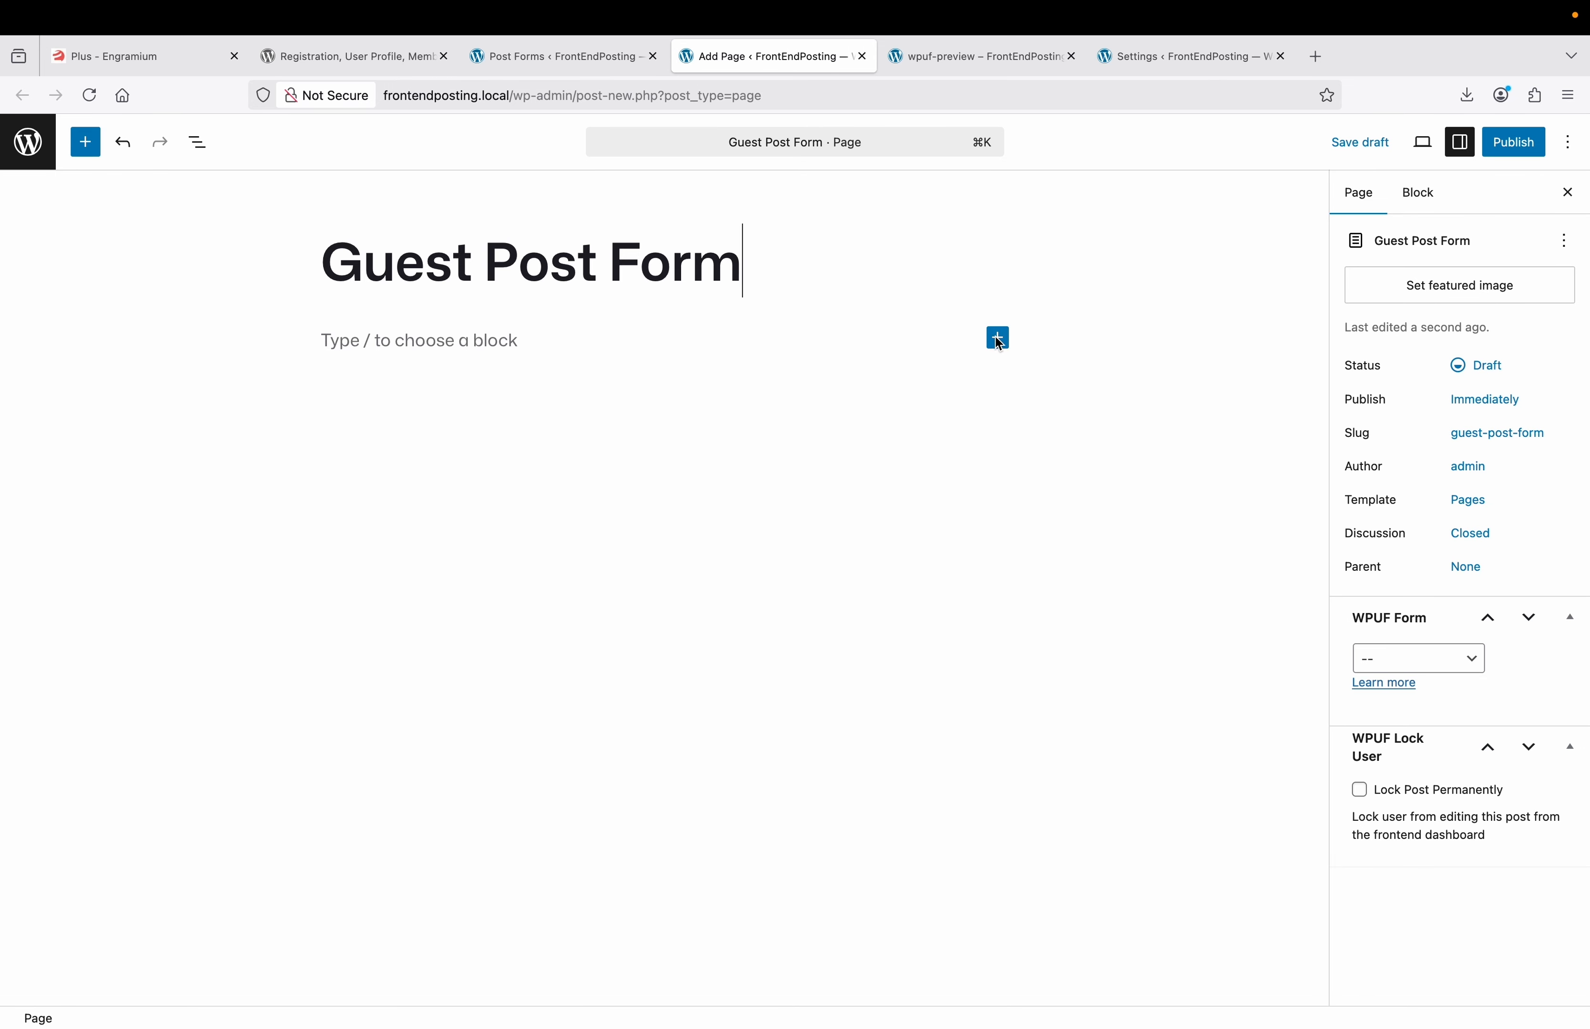
Add a Shortcode block containing [wpuf_form id="90"] and publish the page.
left_click(997, 339)
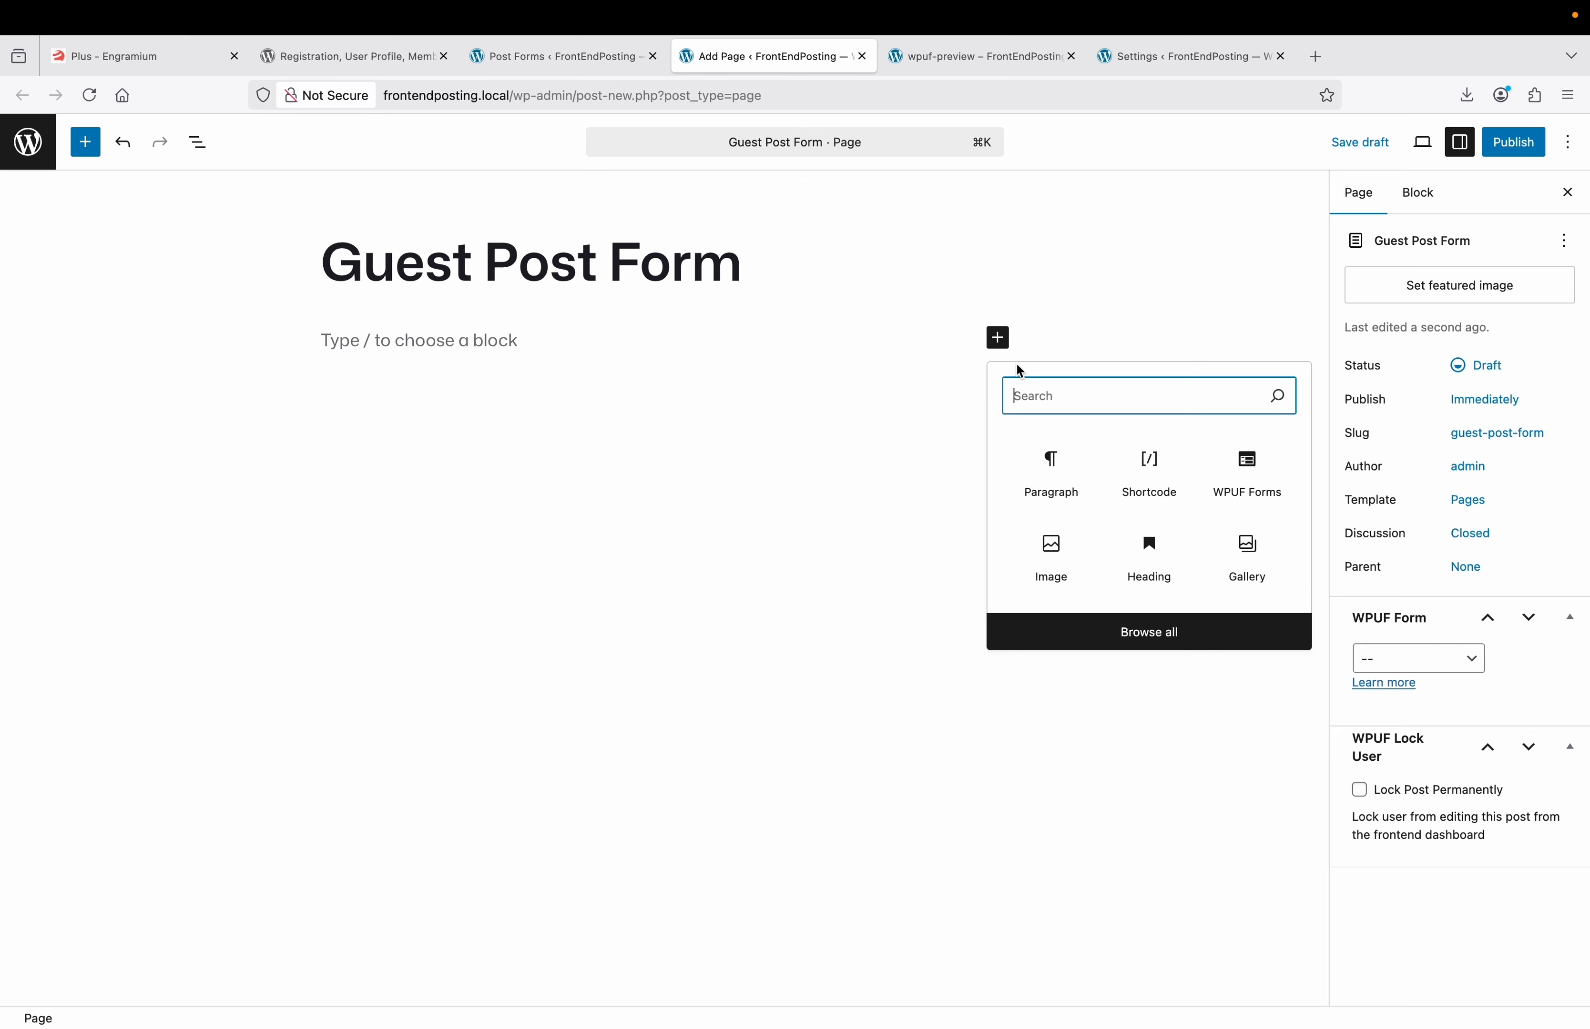
left_click(1148, 462)
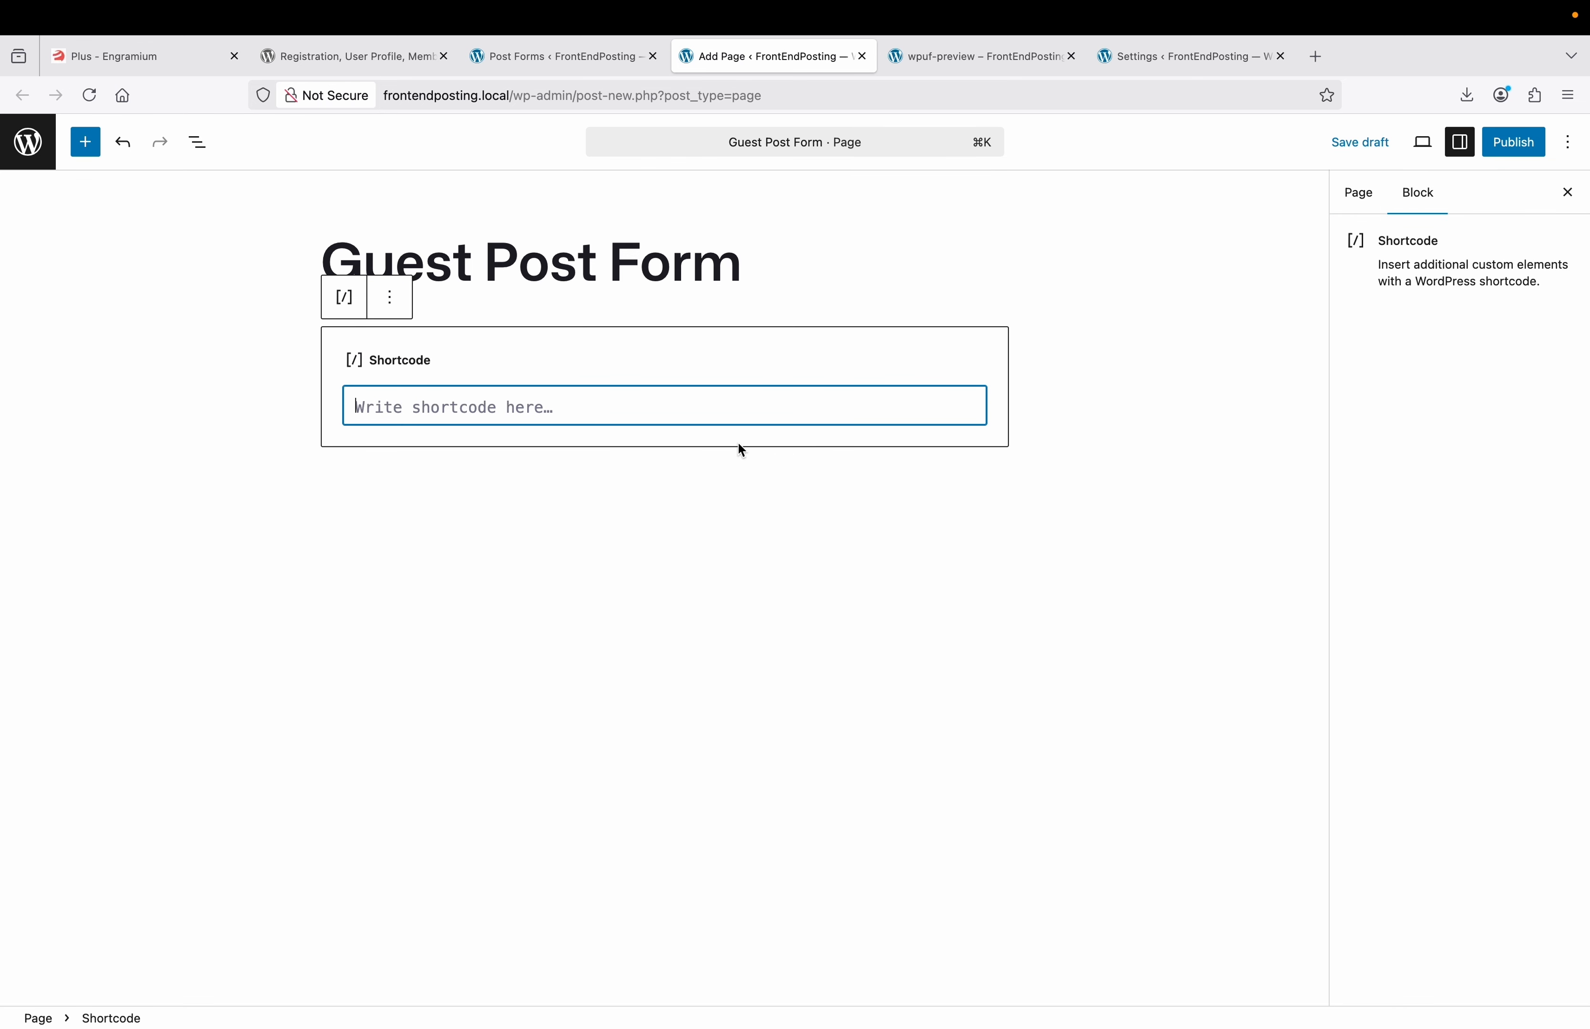
key("super+v")
left_click(1511, 149)
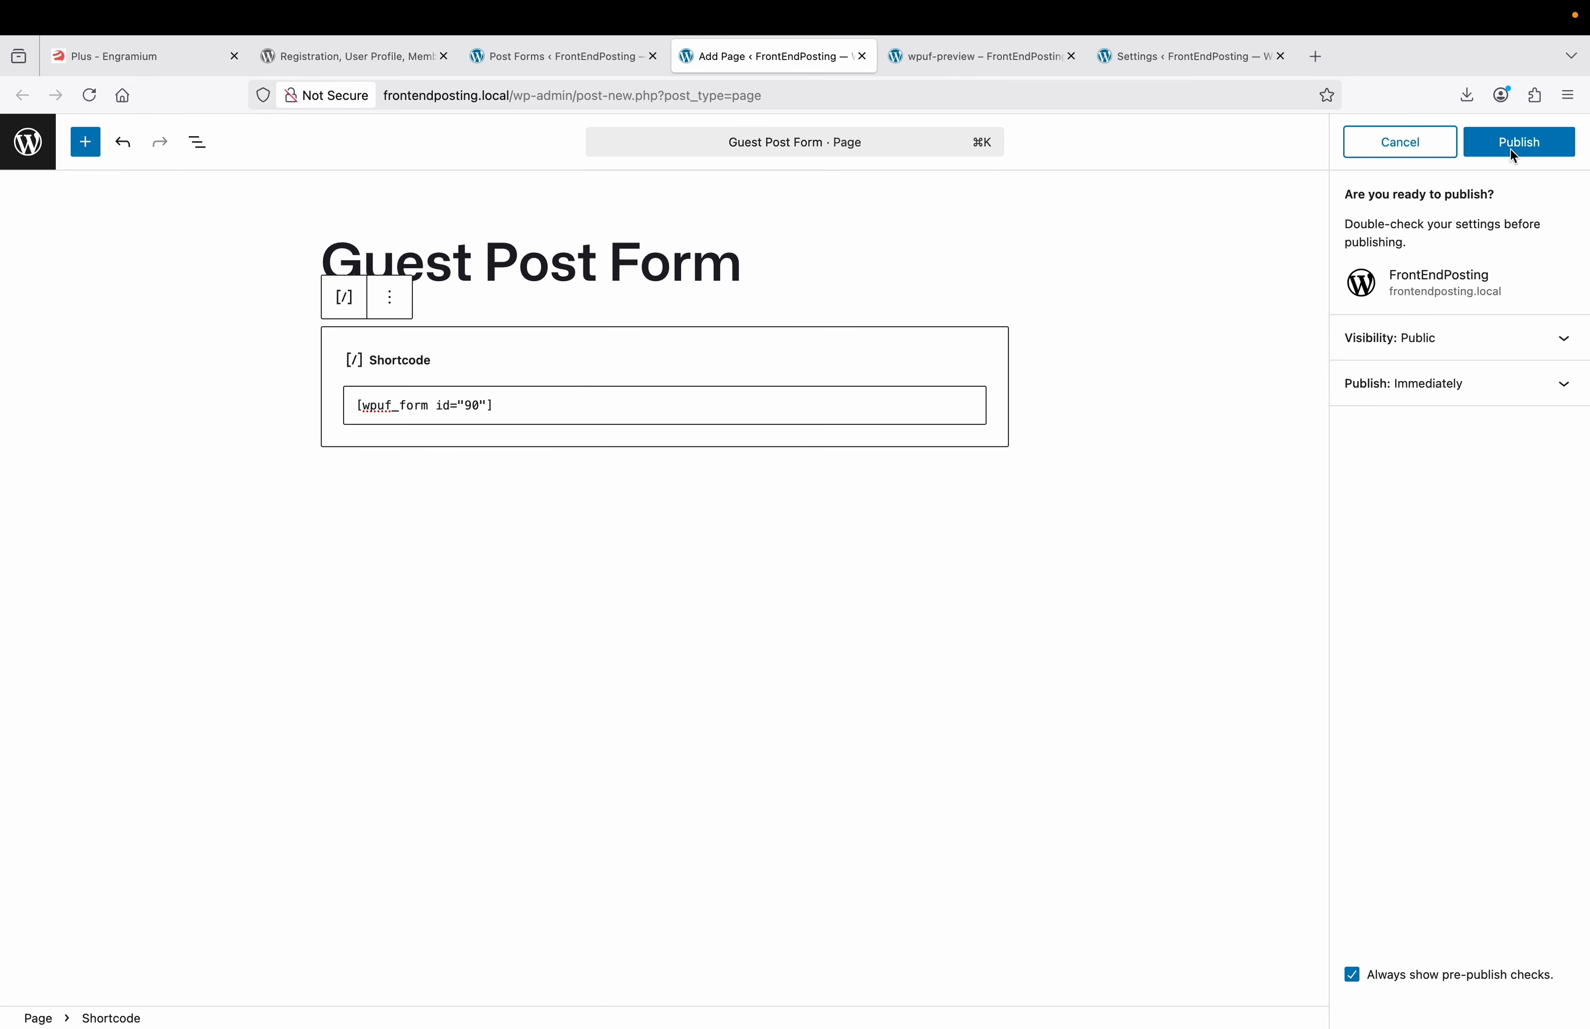
left_click(1511, 149)
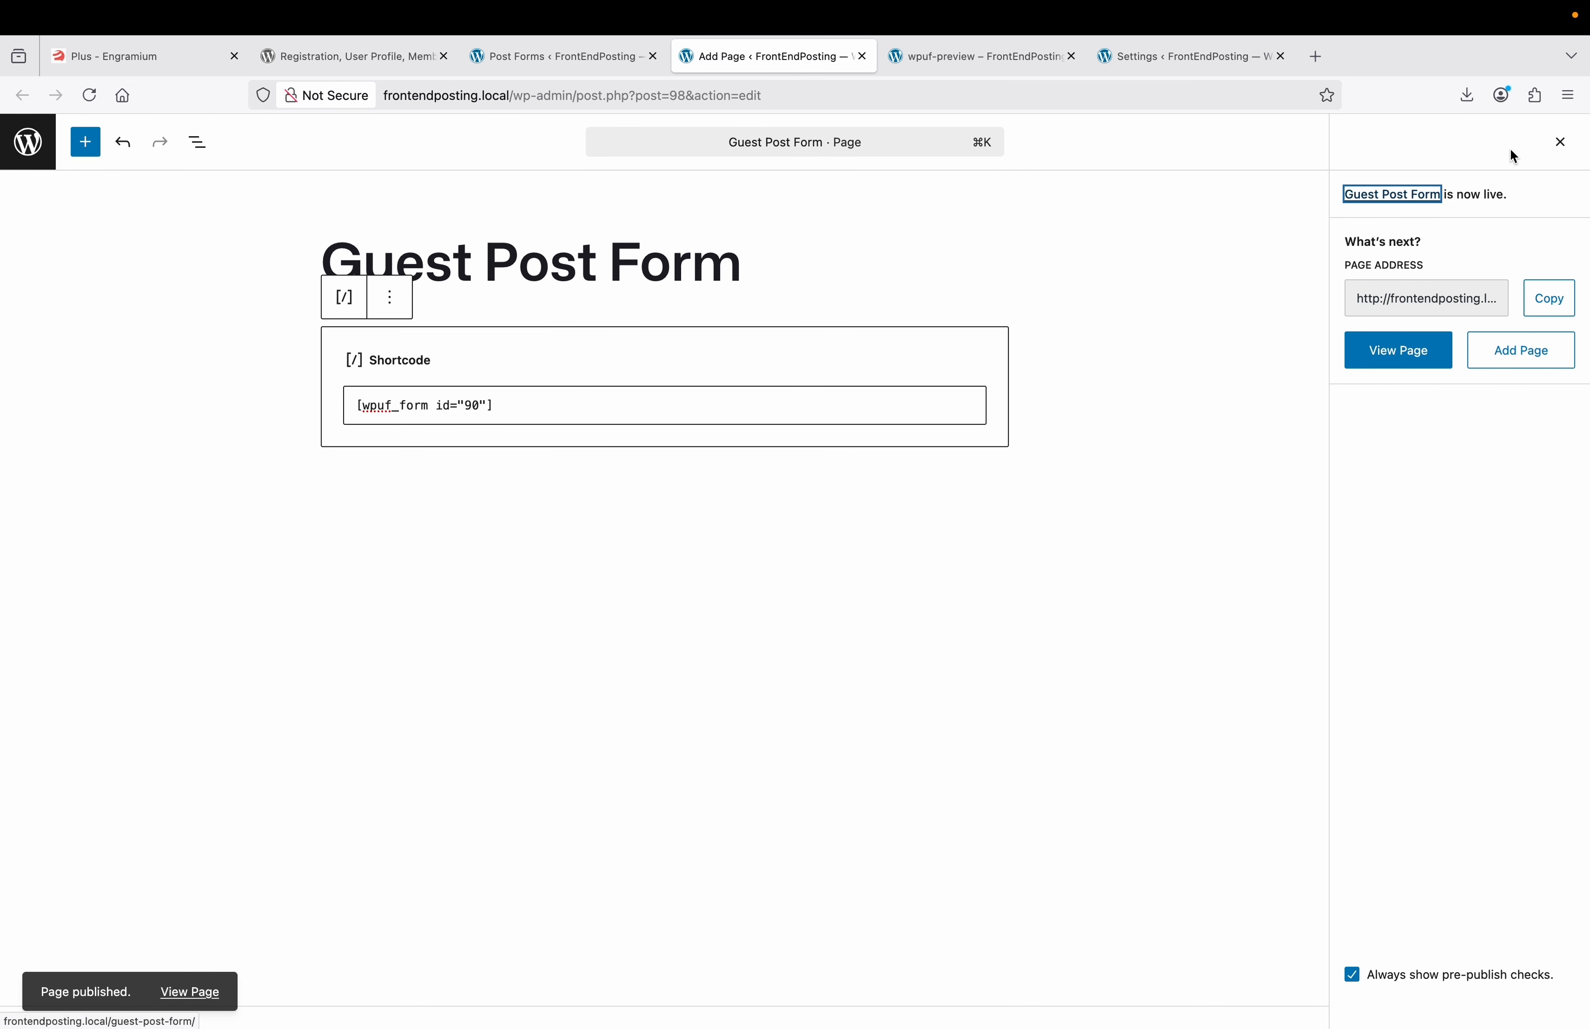
right_click(194, 988)
Open the live Guest Post Form page in a new tab, scroll the form, then return to the editor.
left_click(304, 752)
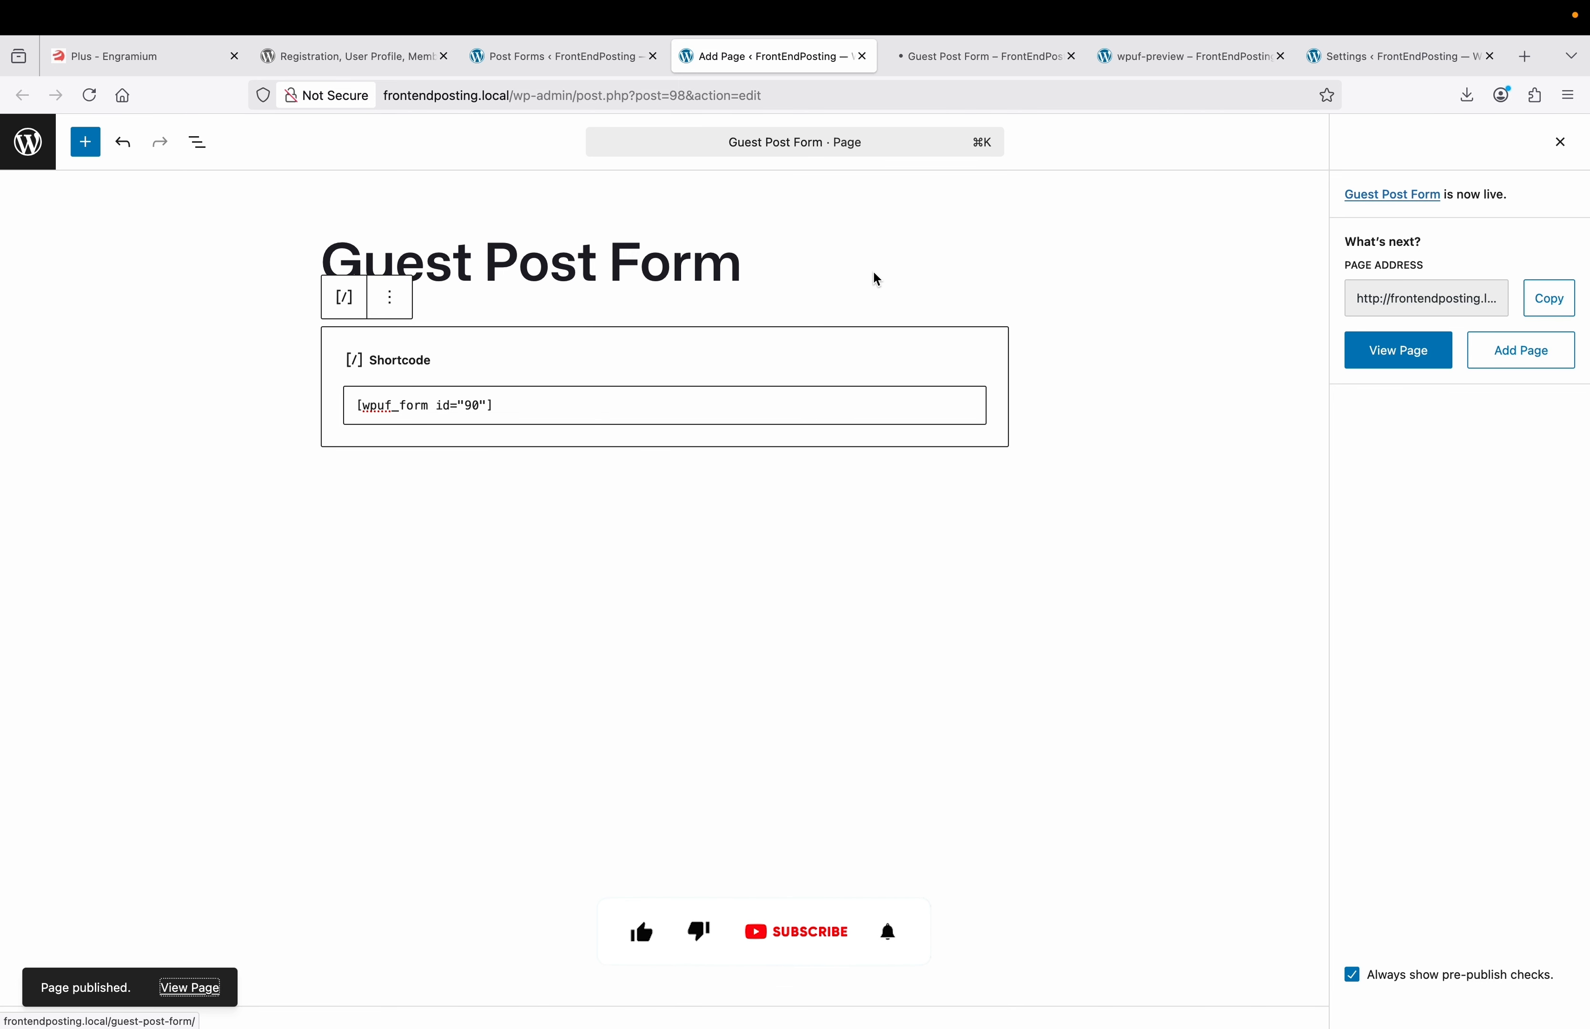
left_click(983, 62)
scroll(708, 458, "down", 15)
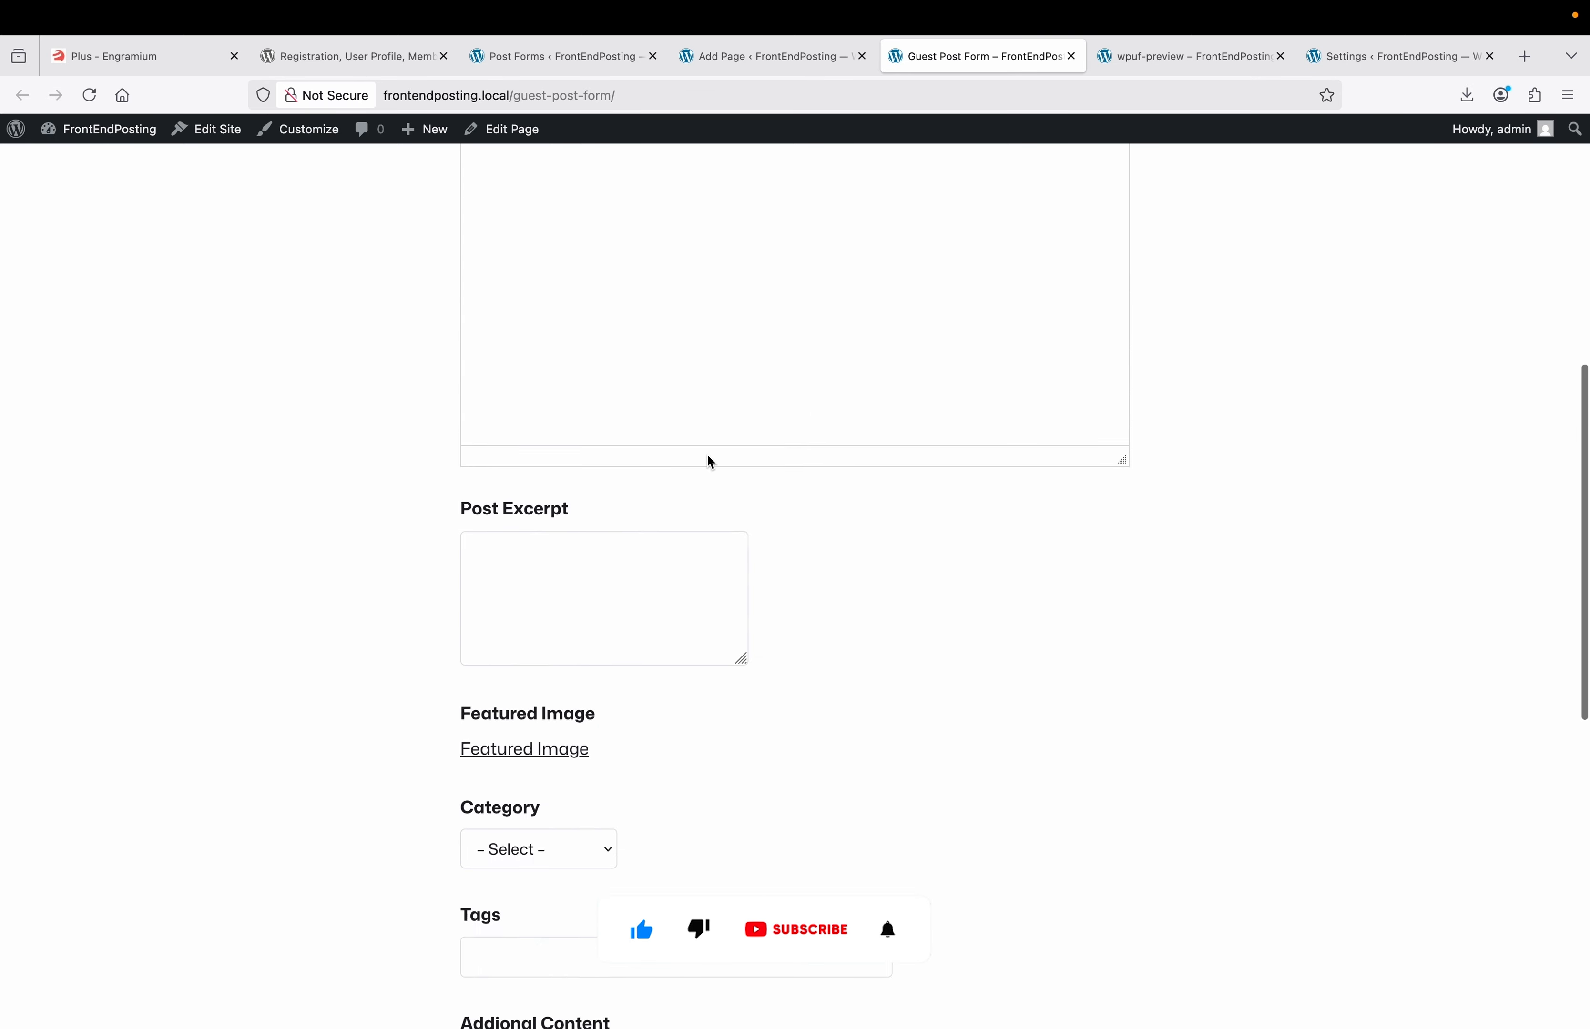
scroll(710, 461, "up", 3)
scroll(711, 461, "up", 12)
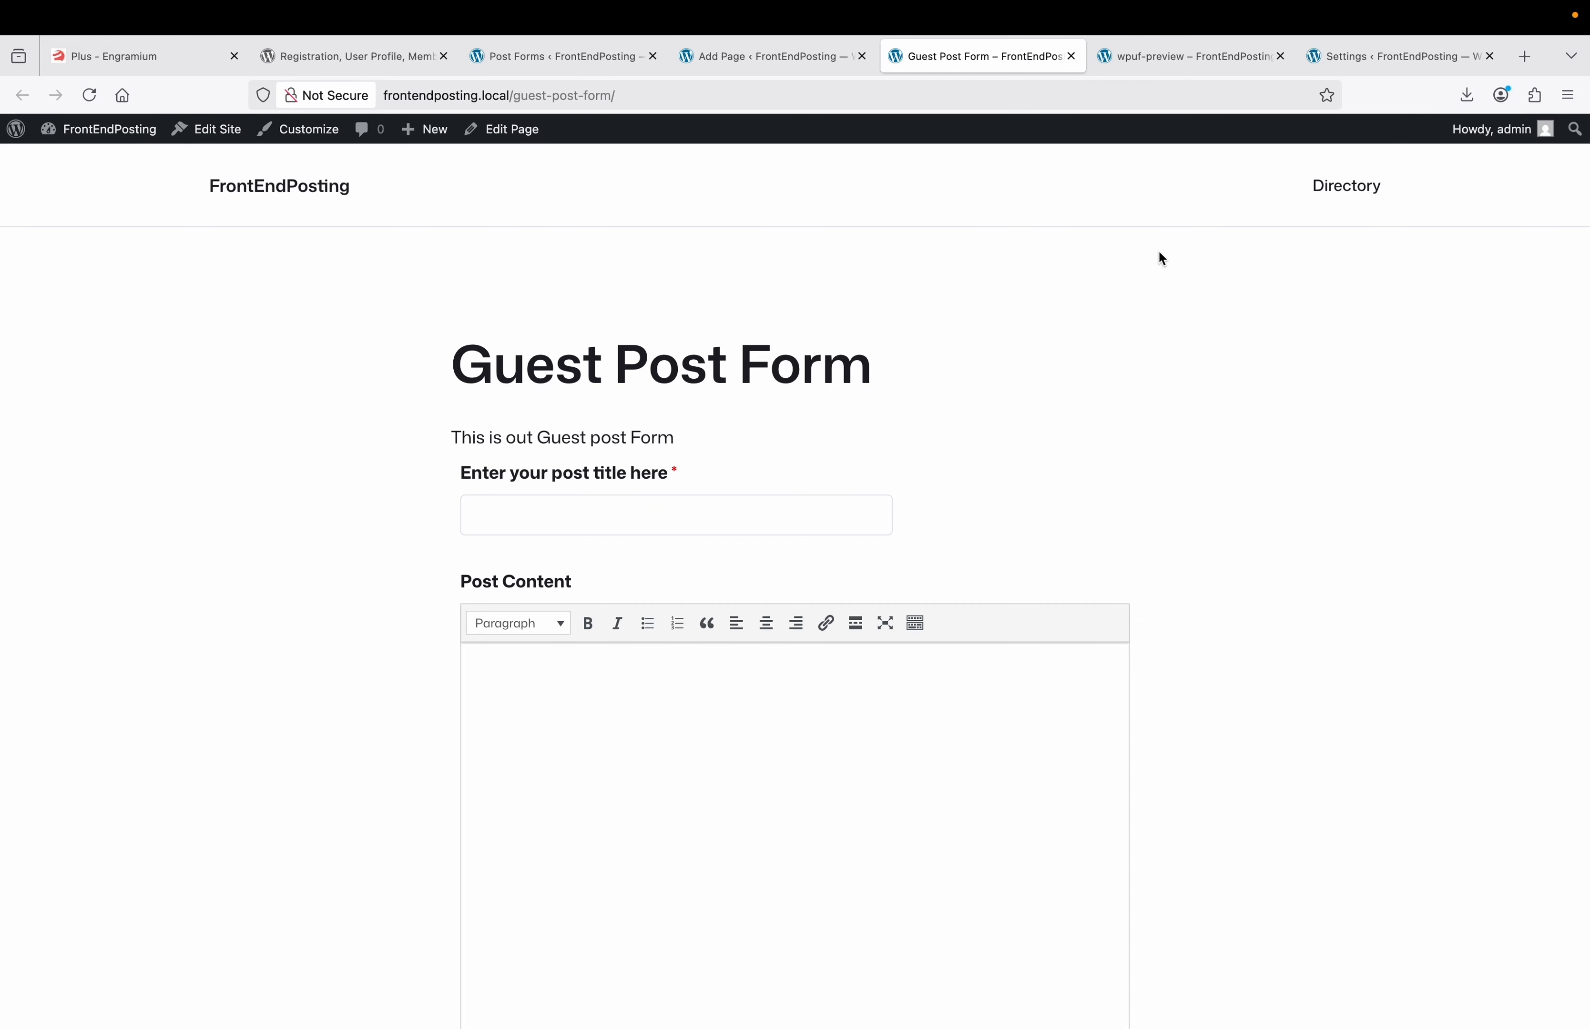
left_click(801, 60)
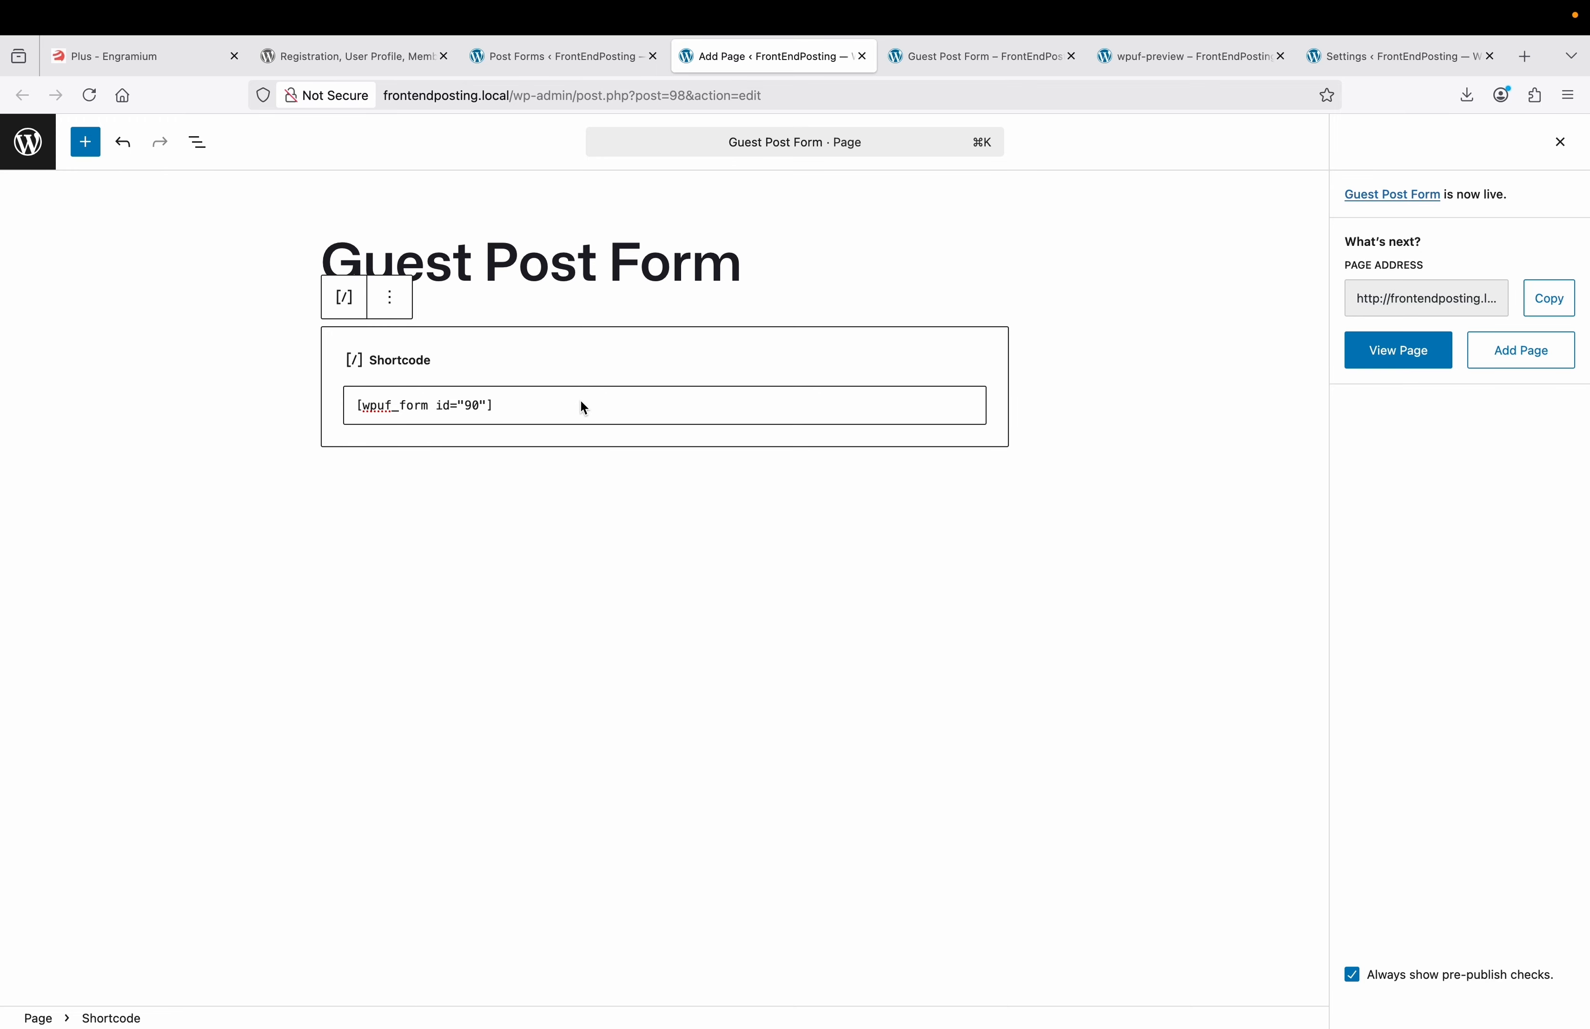
Insert a WPUF Forms block set to the Guest Post Fomr form below the shortcode.
left_click(565, 62)
left_click(747, 60)
left_click(647, 530)
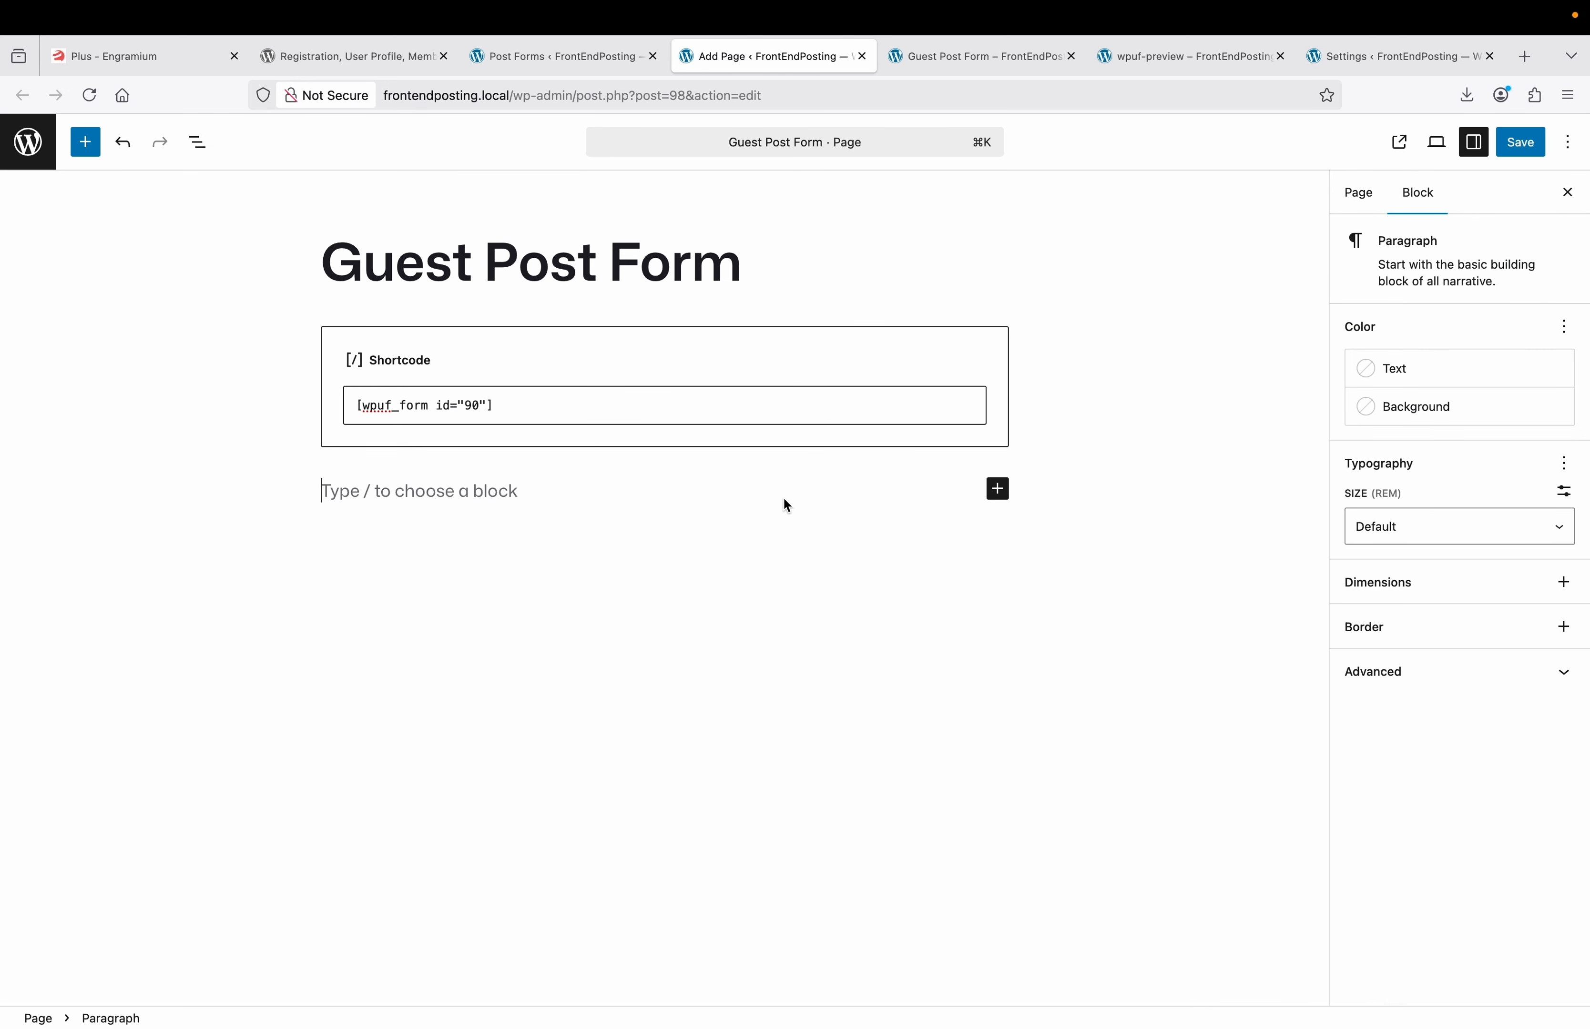
left_click(1001, 494)
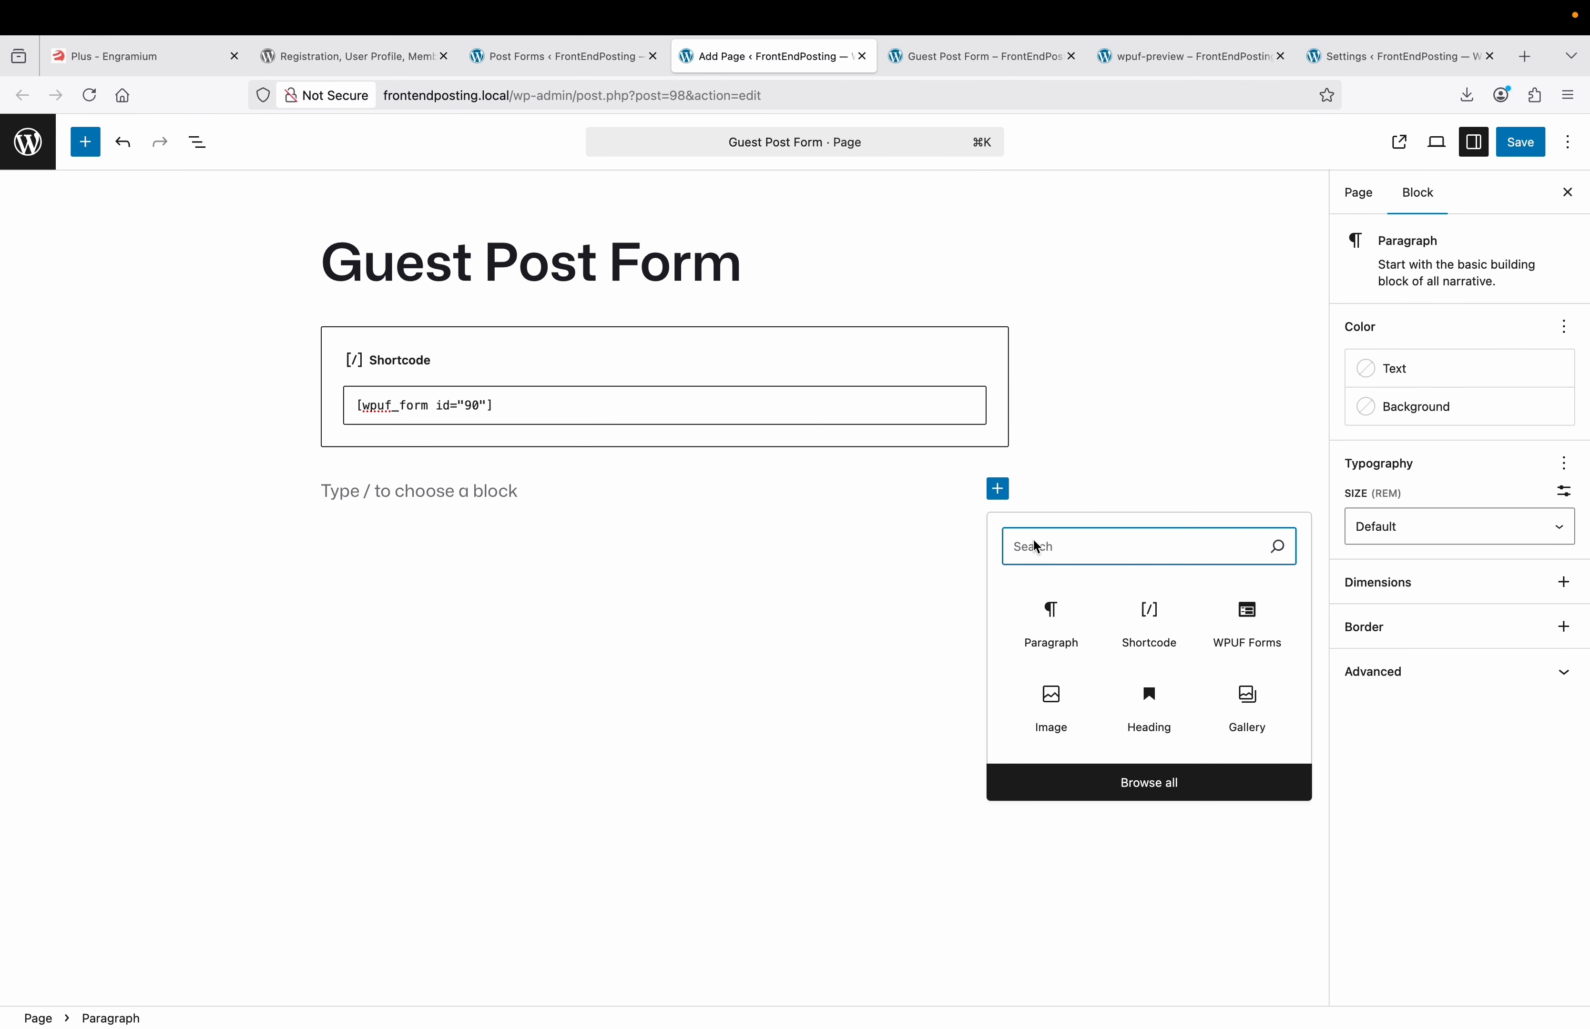
left_click(1131, 793)
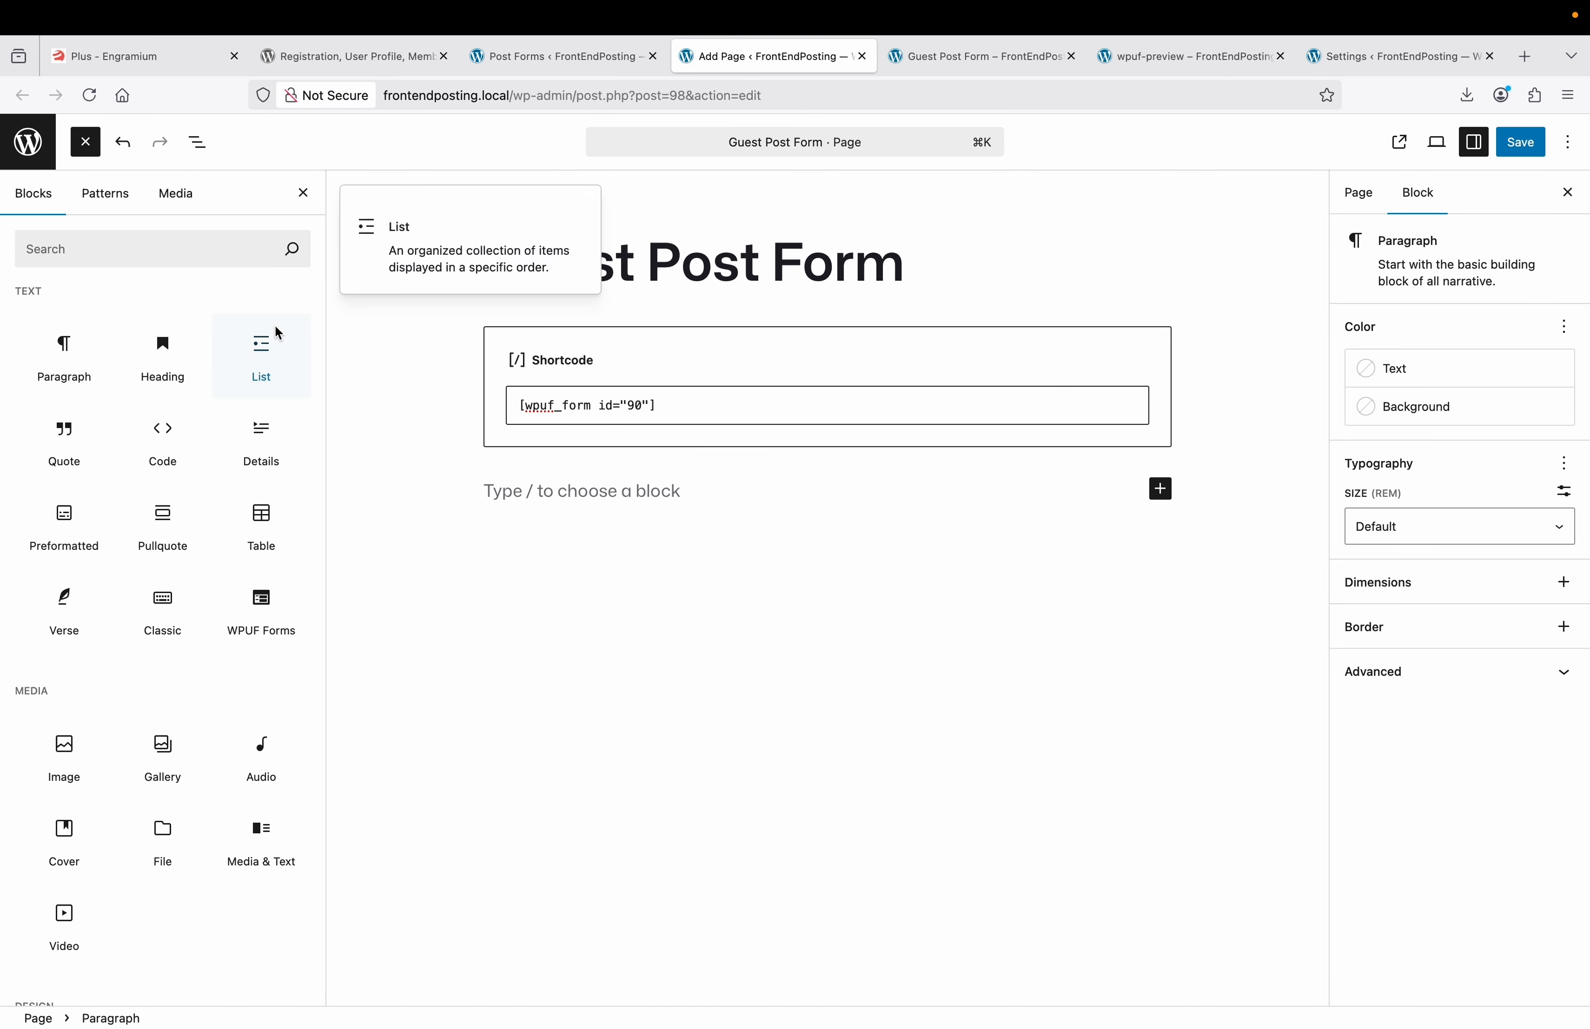
left_click(237, 256)
type("wpuf")
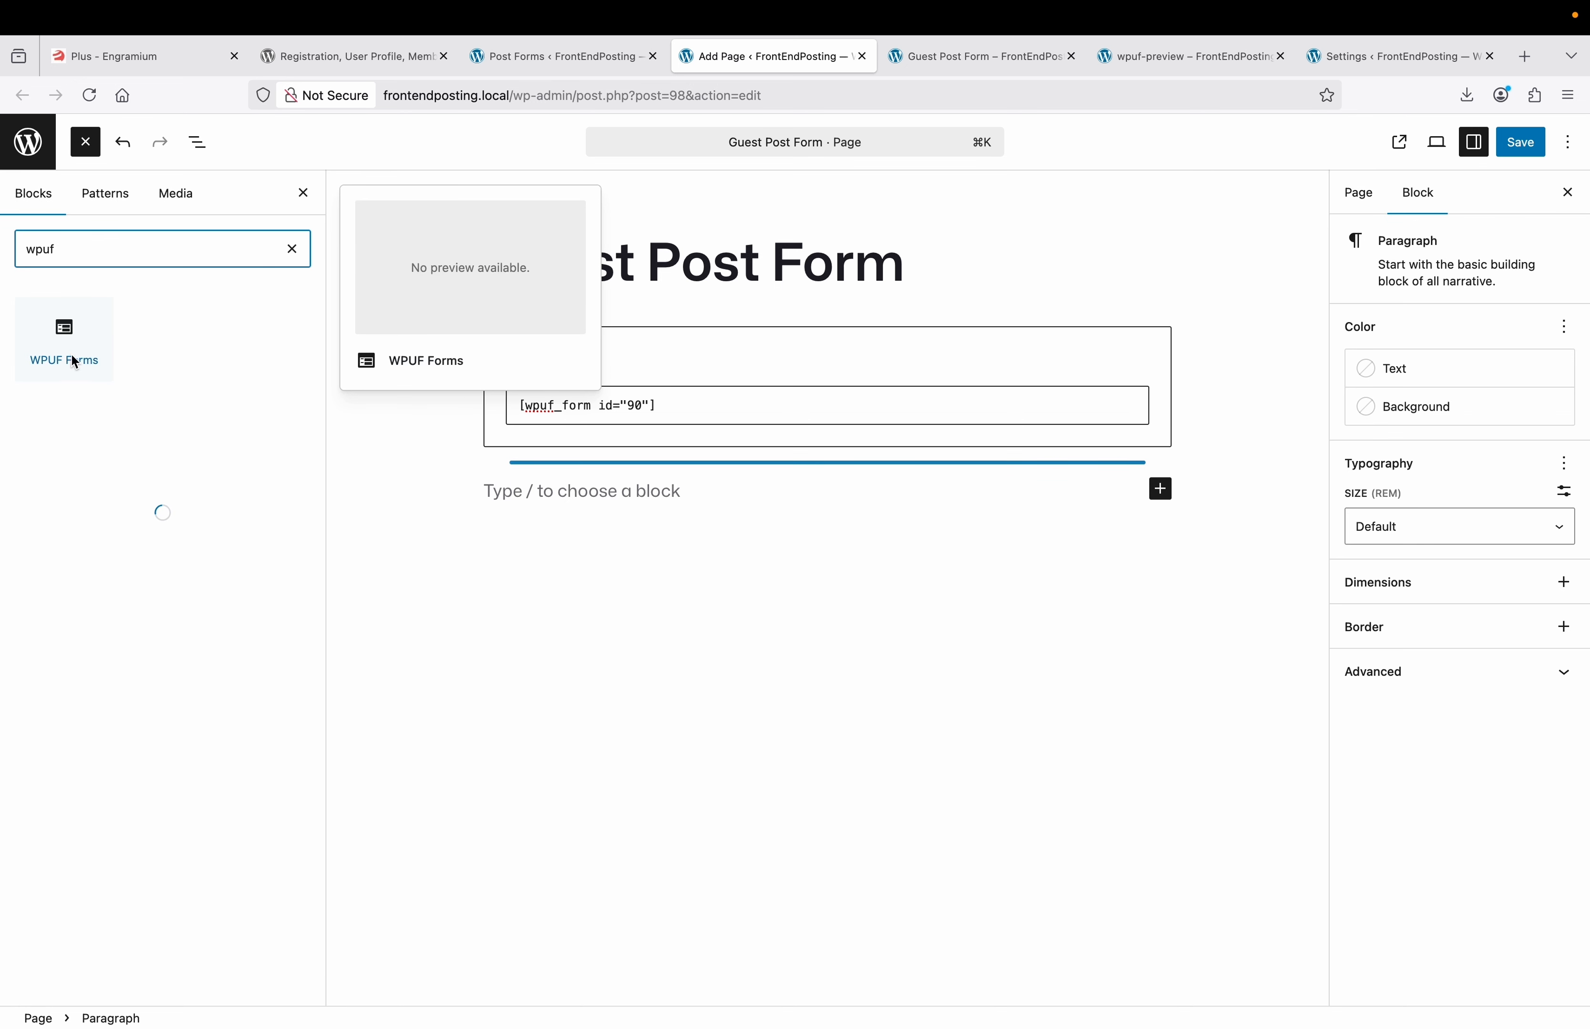
left_click(71, 352)
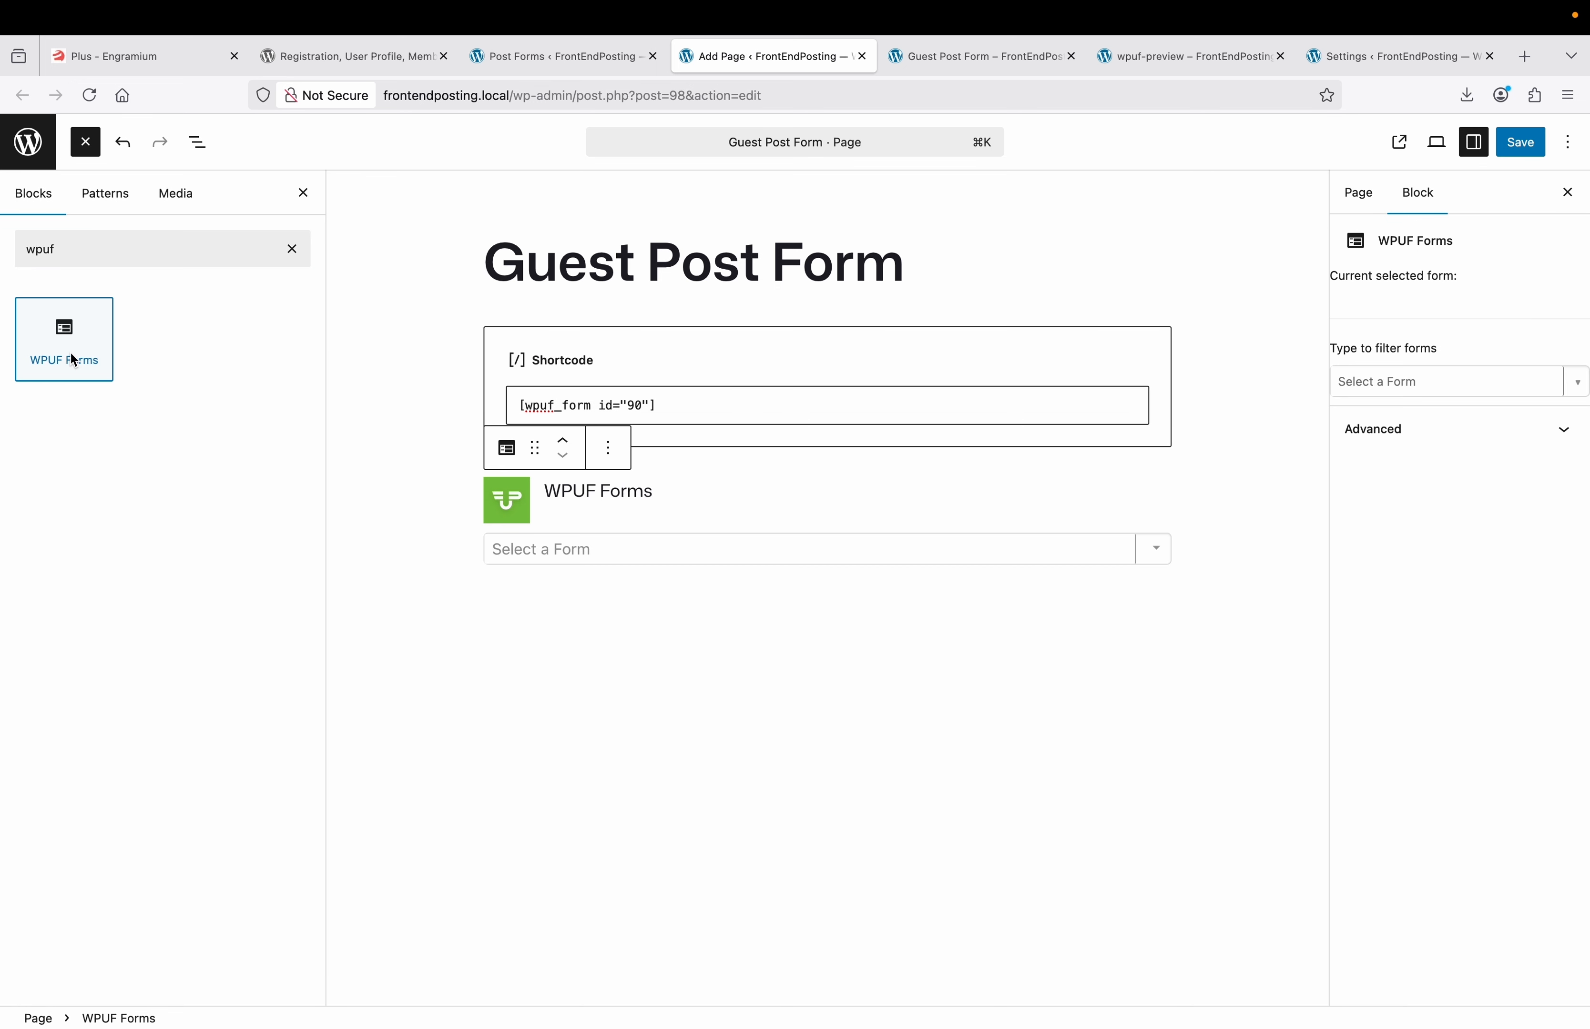
left_click(562, 547)
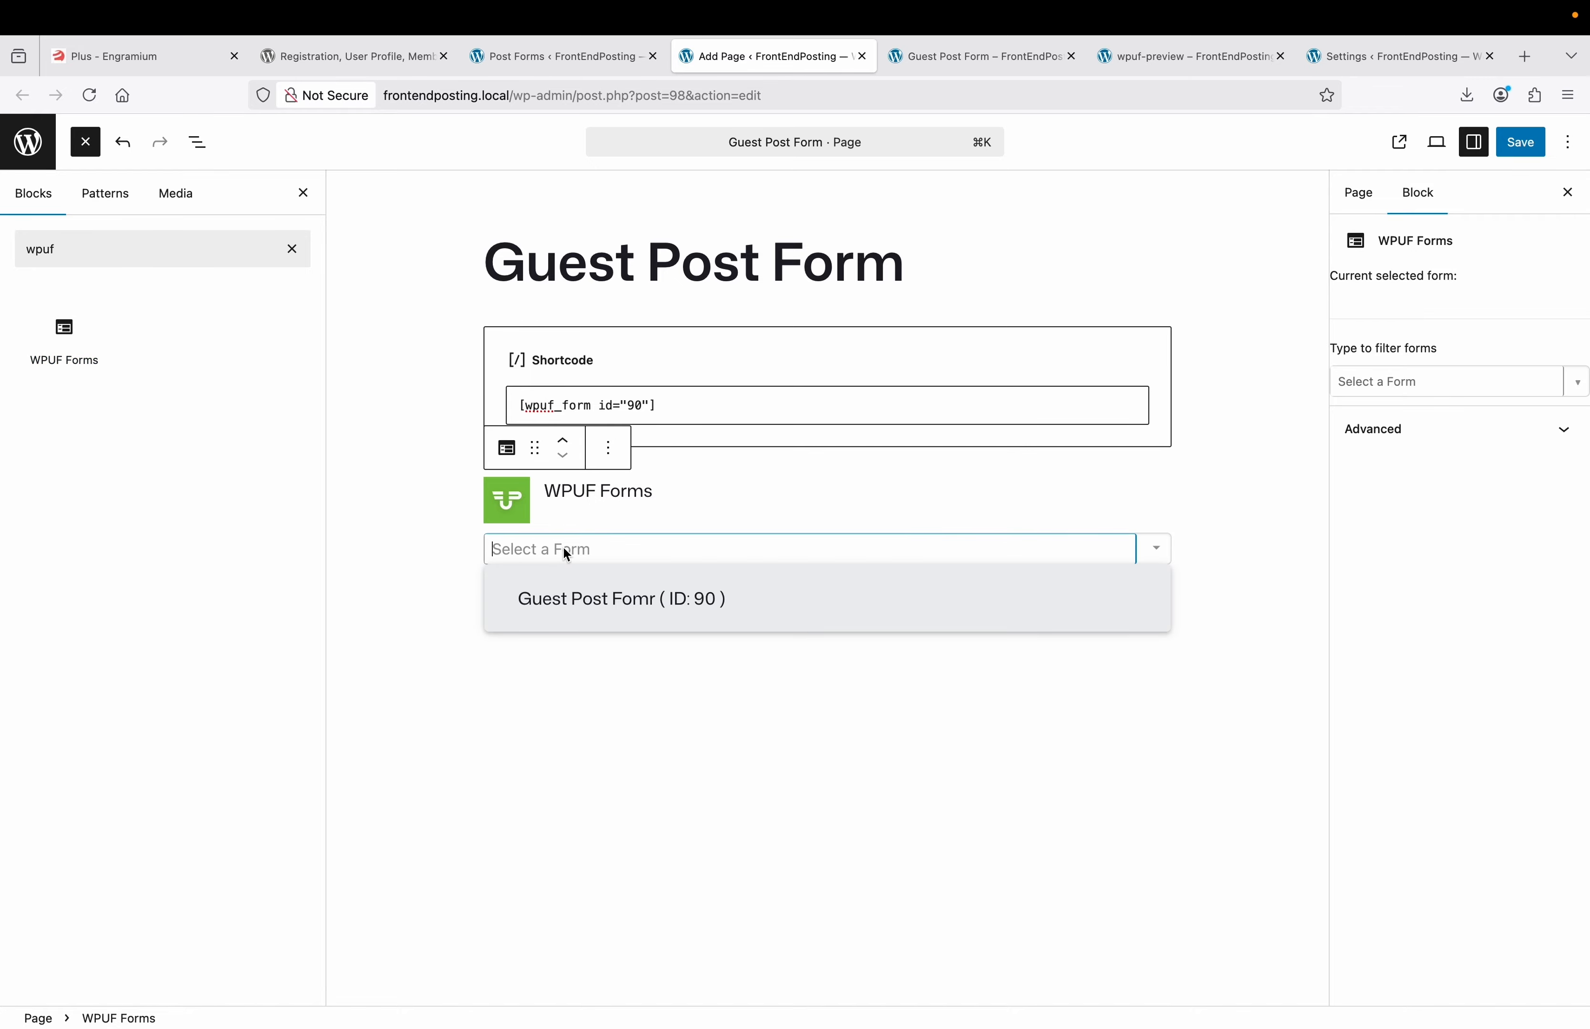
left_click(597, 600)
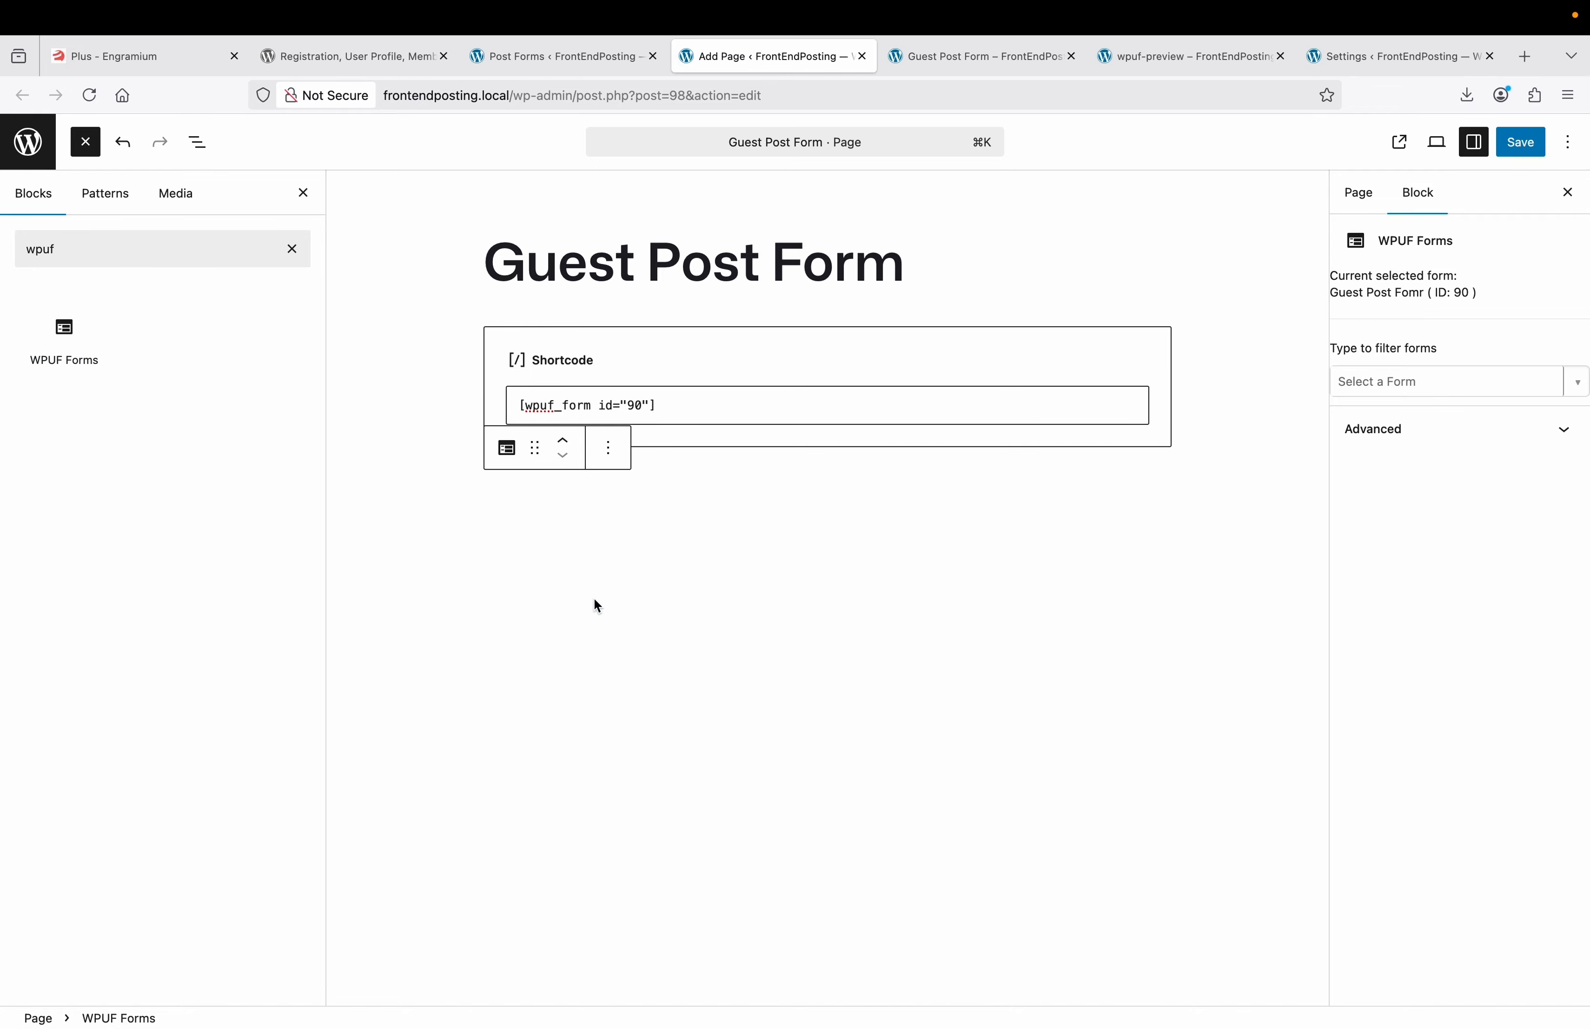
Delete that WPUF Forms block and save the page.
left_click(472, 522)
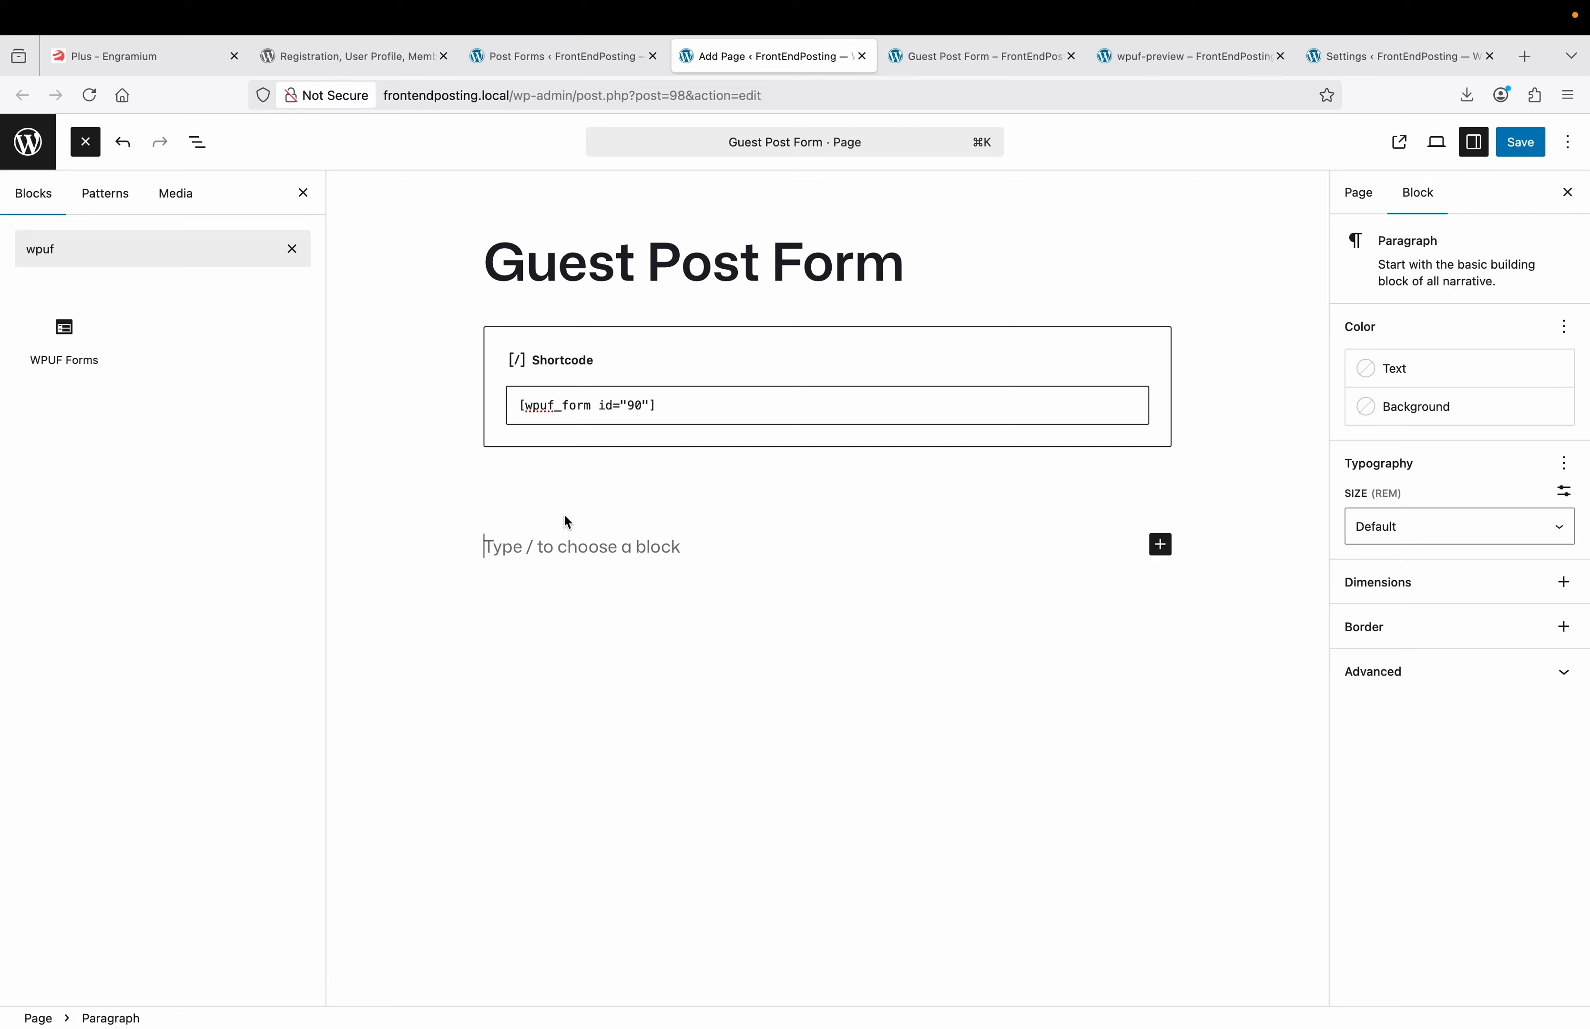
left_click(615, 505)
left_click(541, 495)
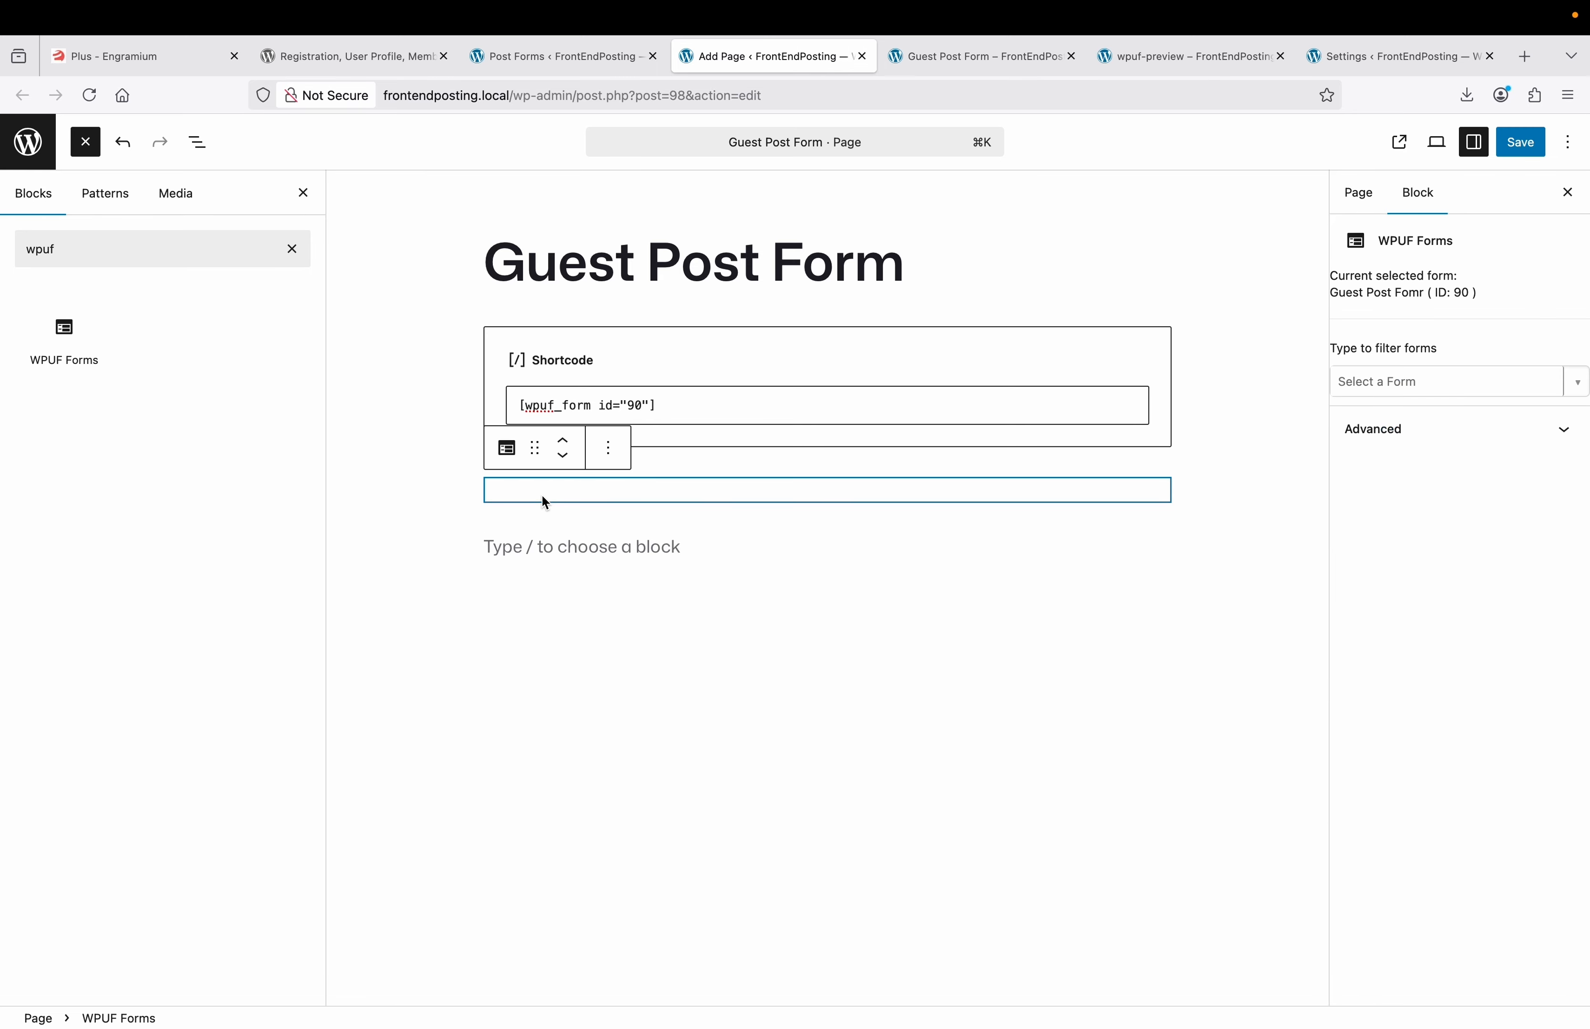
left_click(608, 448)
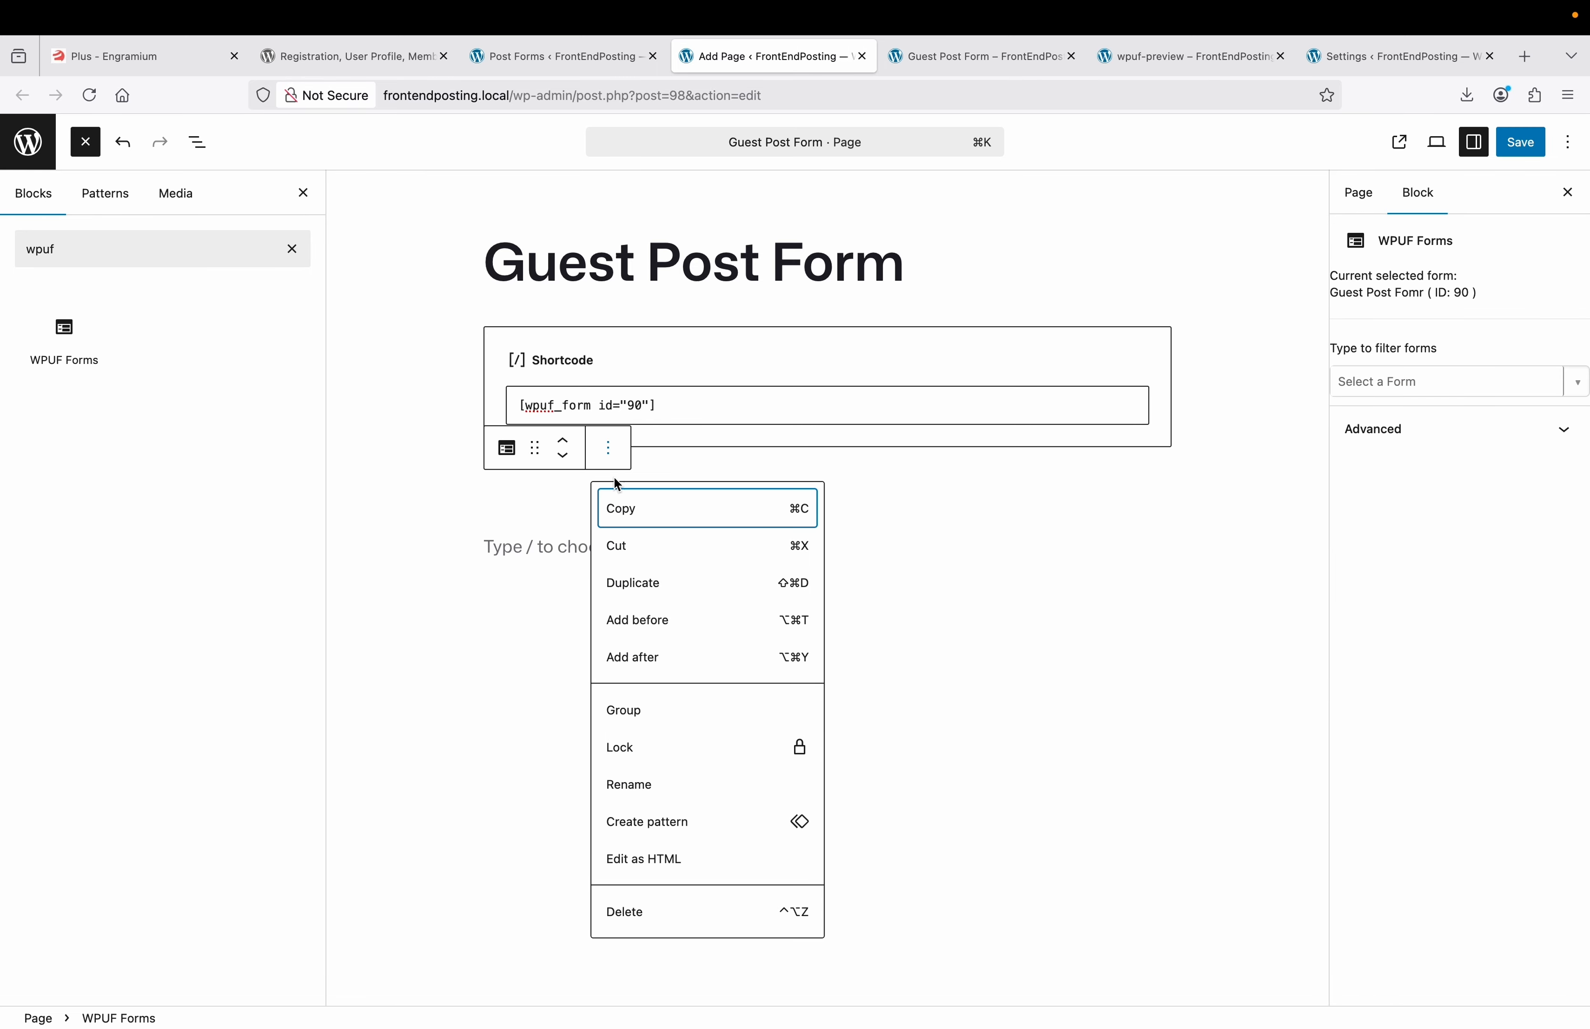
left_click(640, 910)
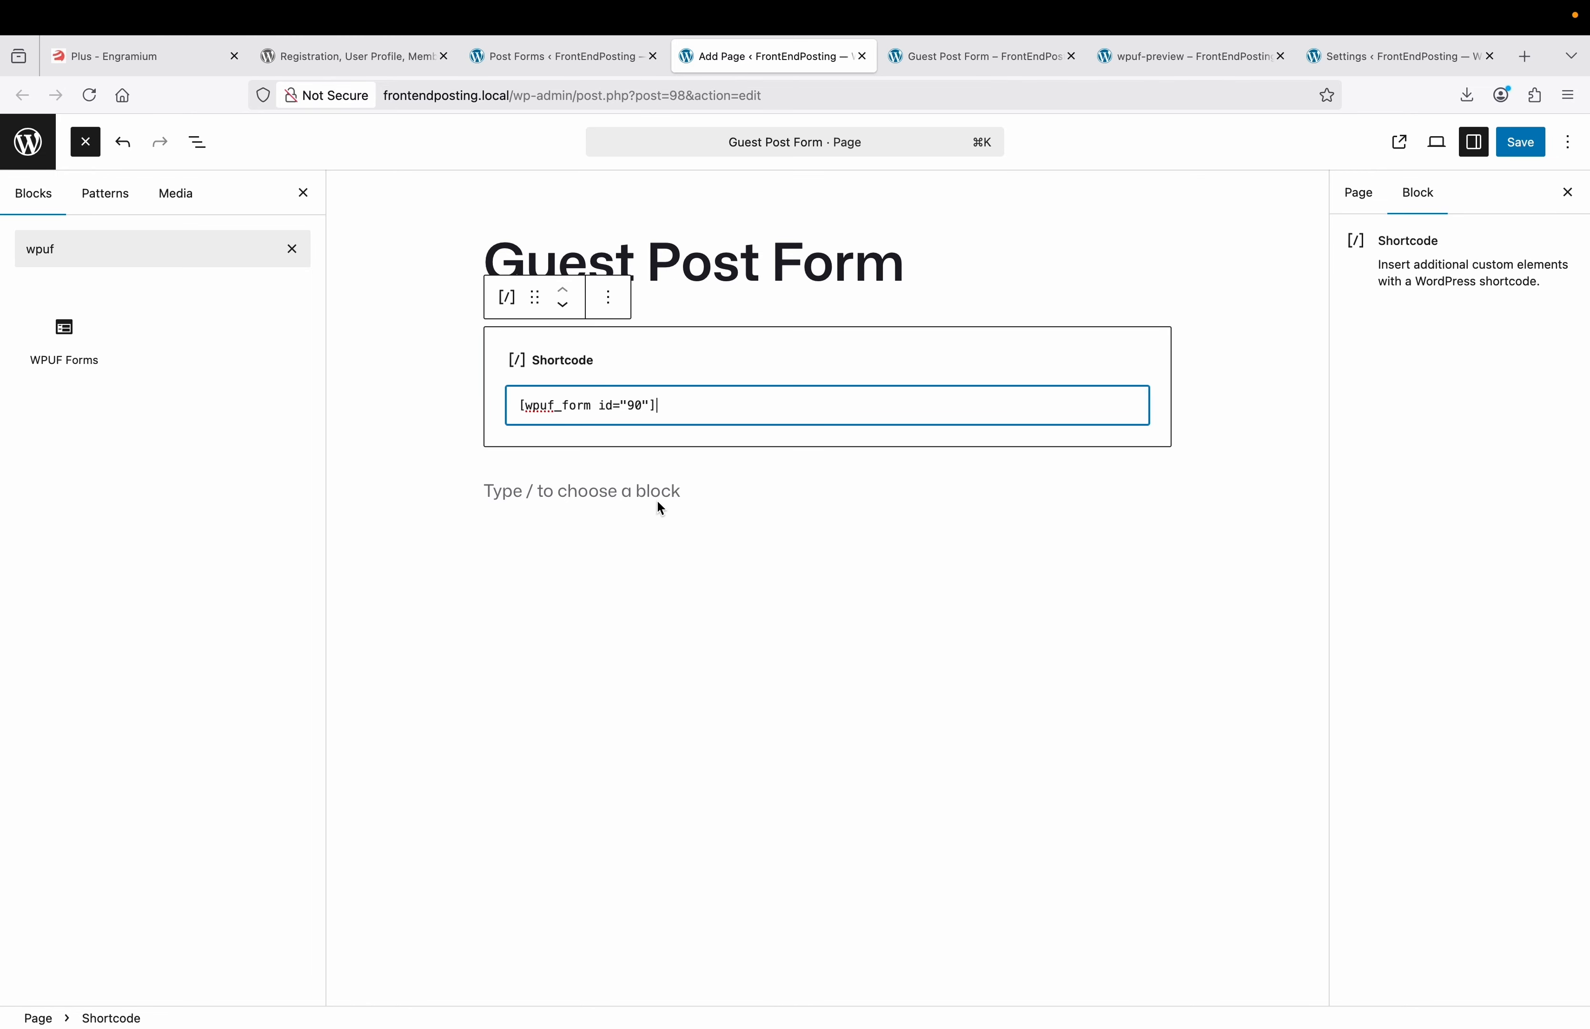
left_click(1520, 142)
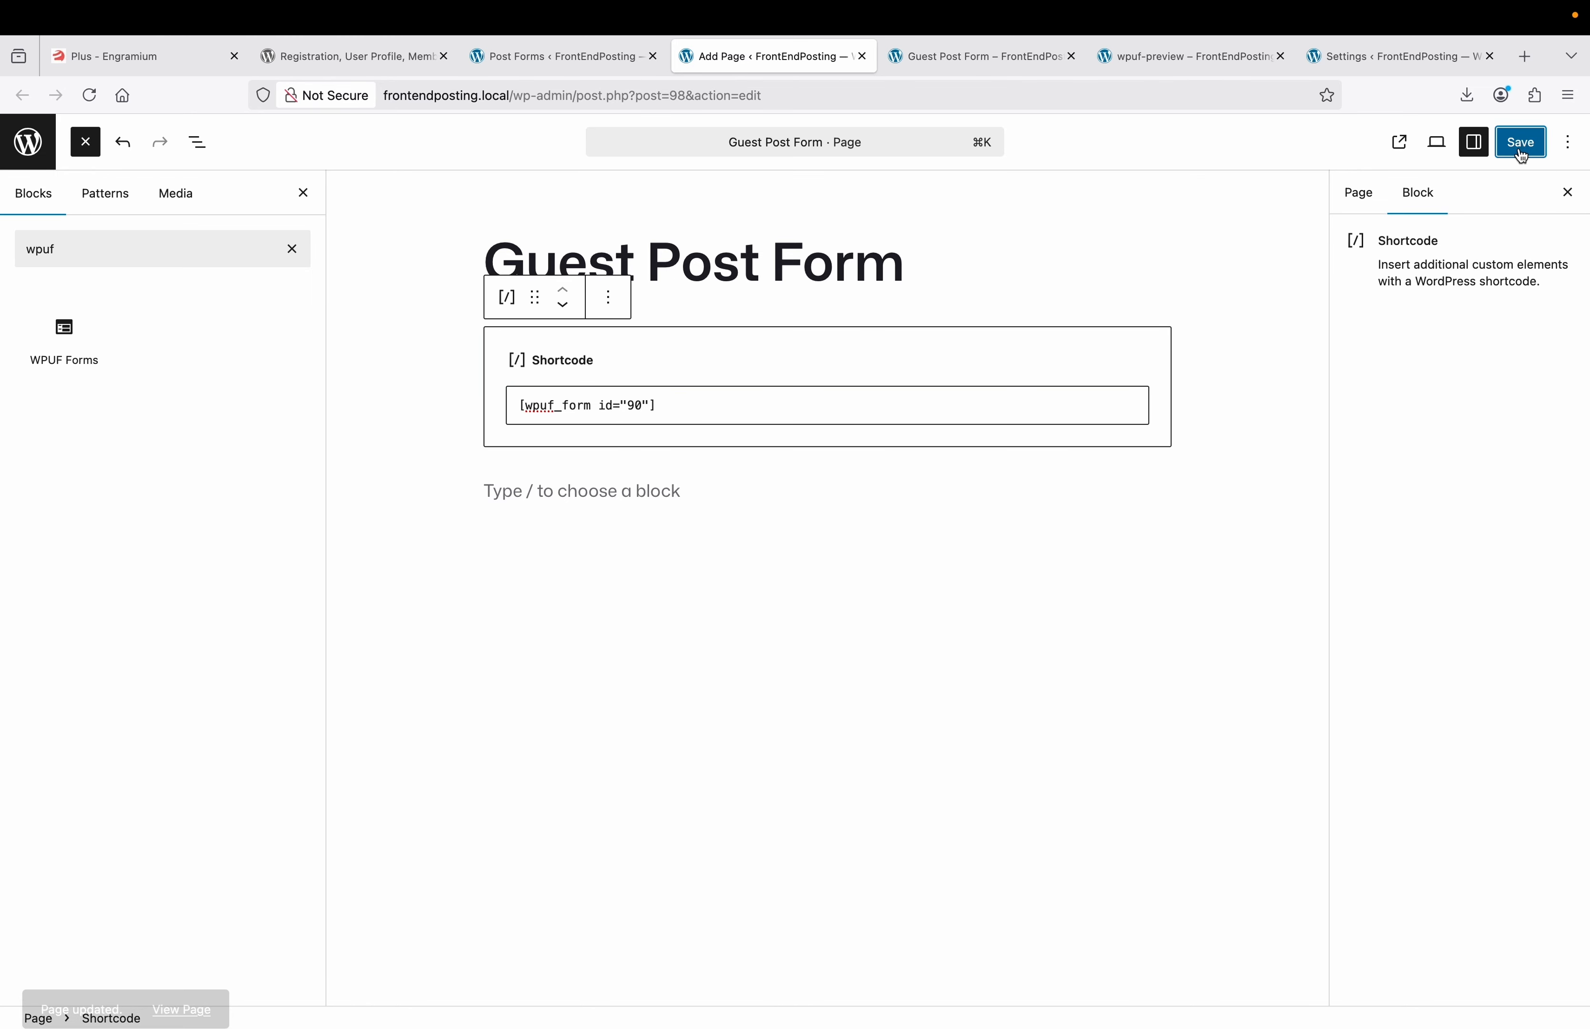
Open the site's main navigation menu for editing in the Site Editor.
left_click(28, 141)
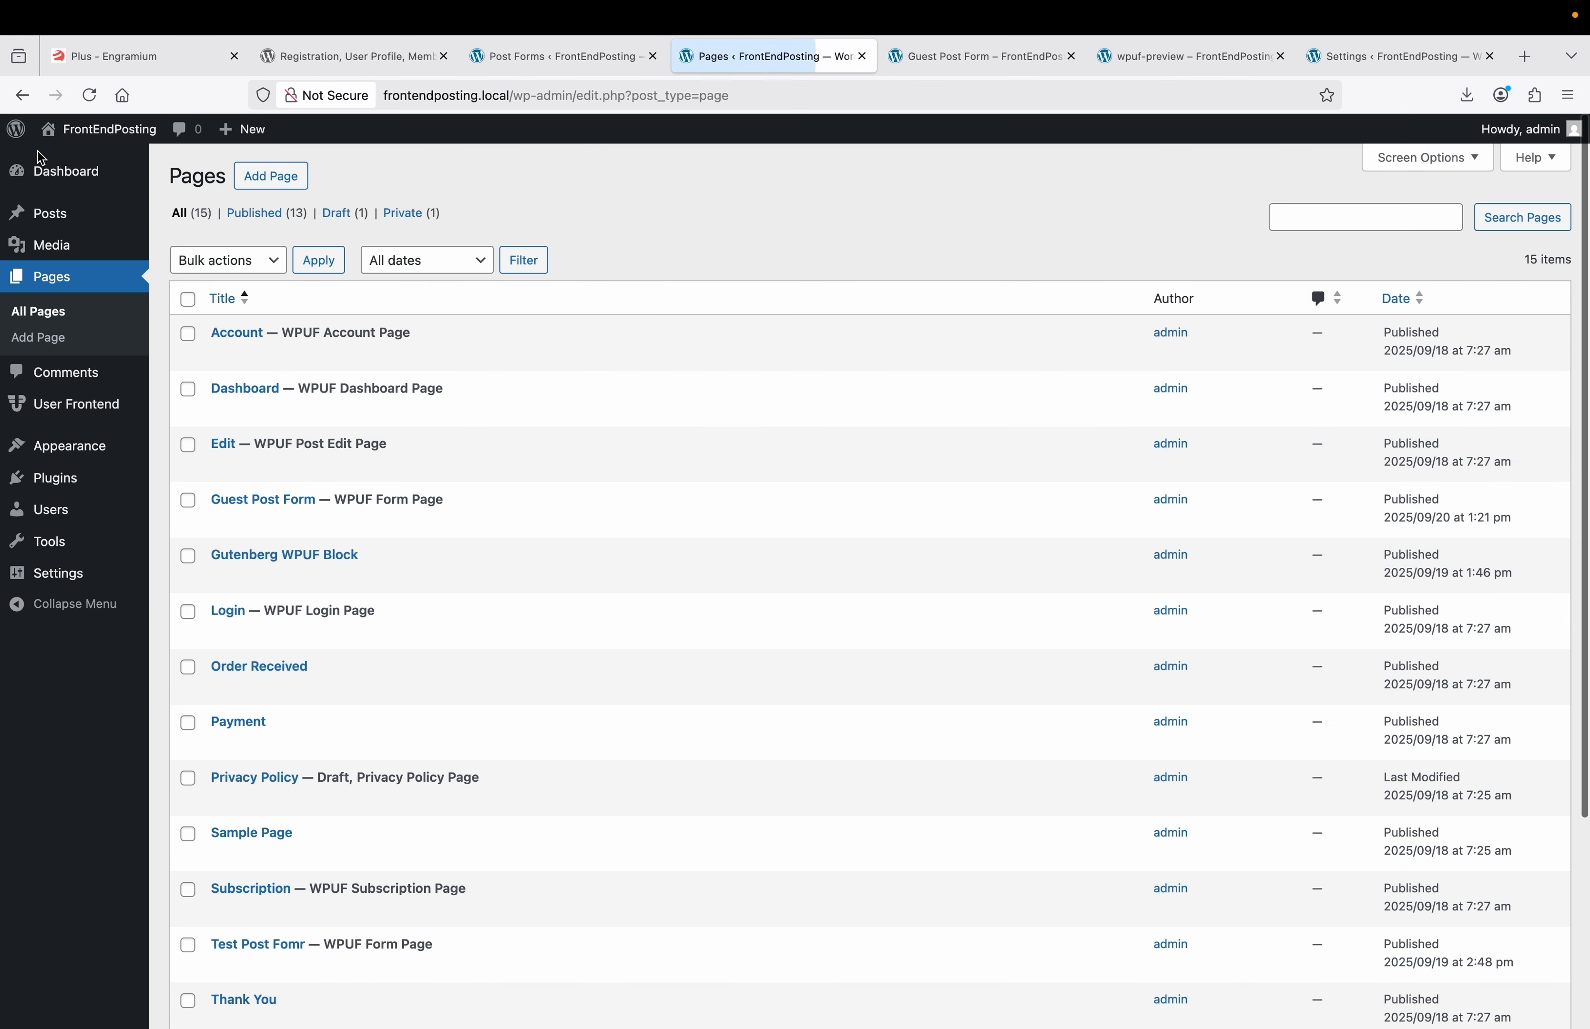
mouse_move(79, 447)
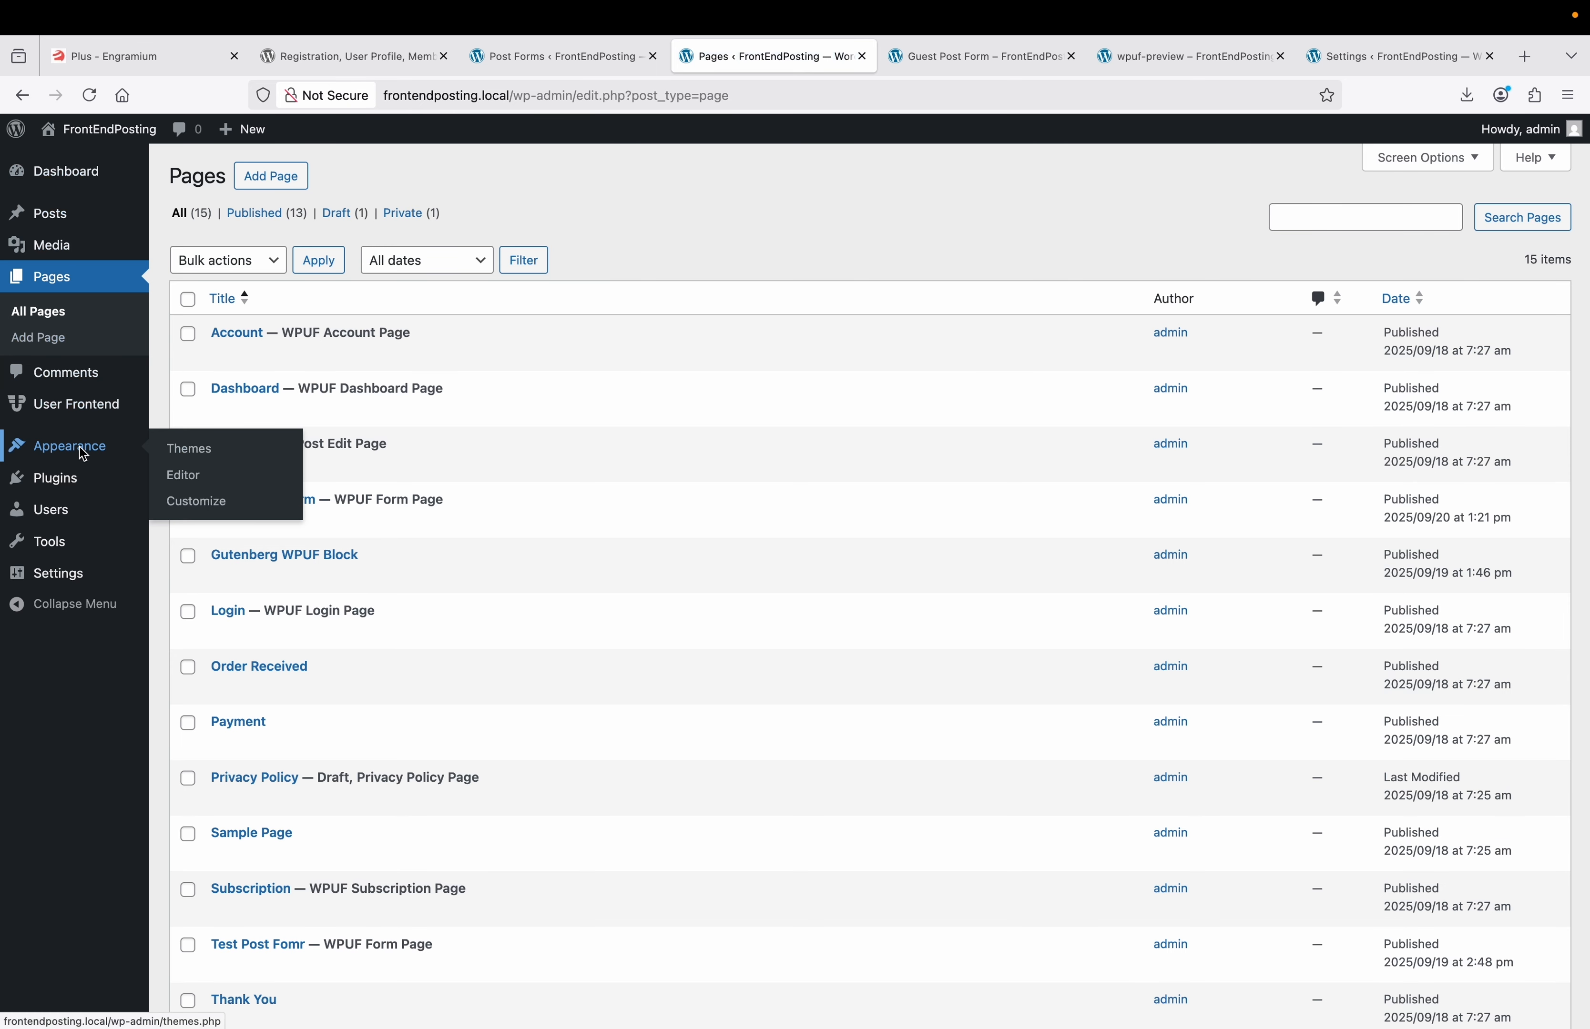
left_click(181, 473)
left_click(154, 341)
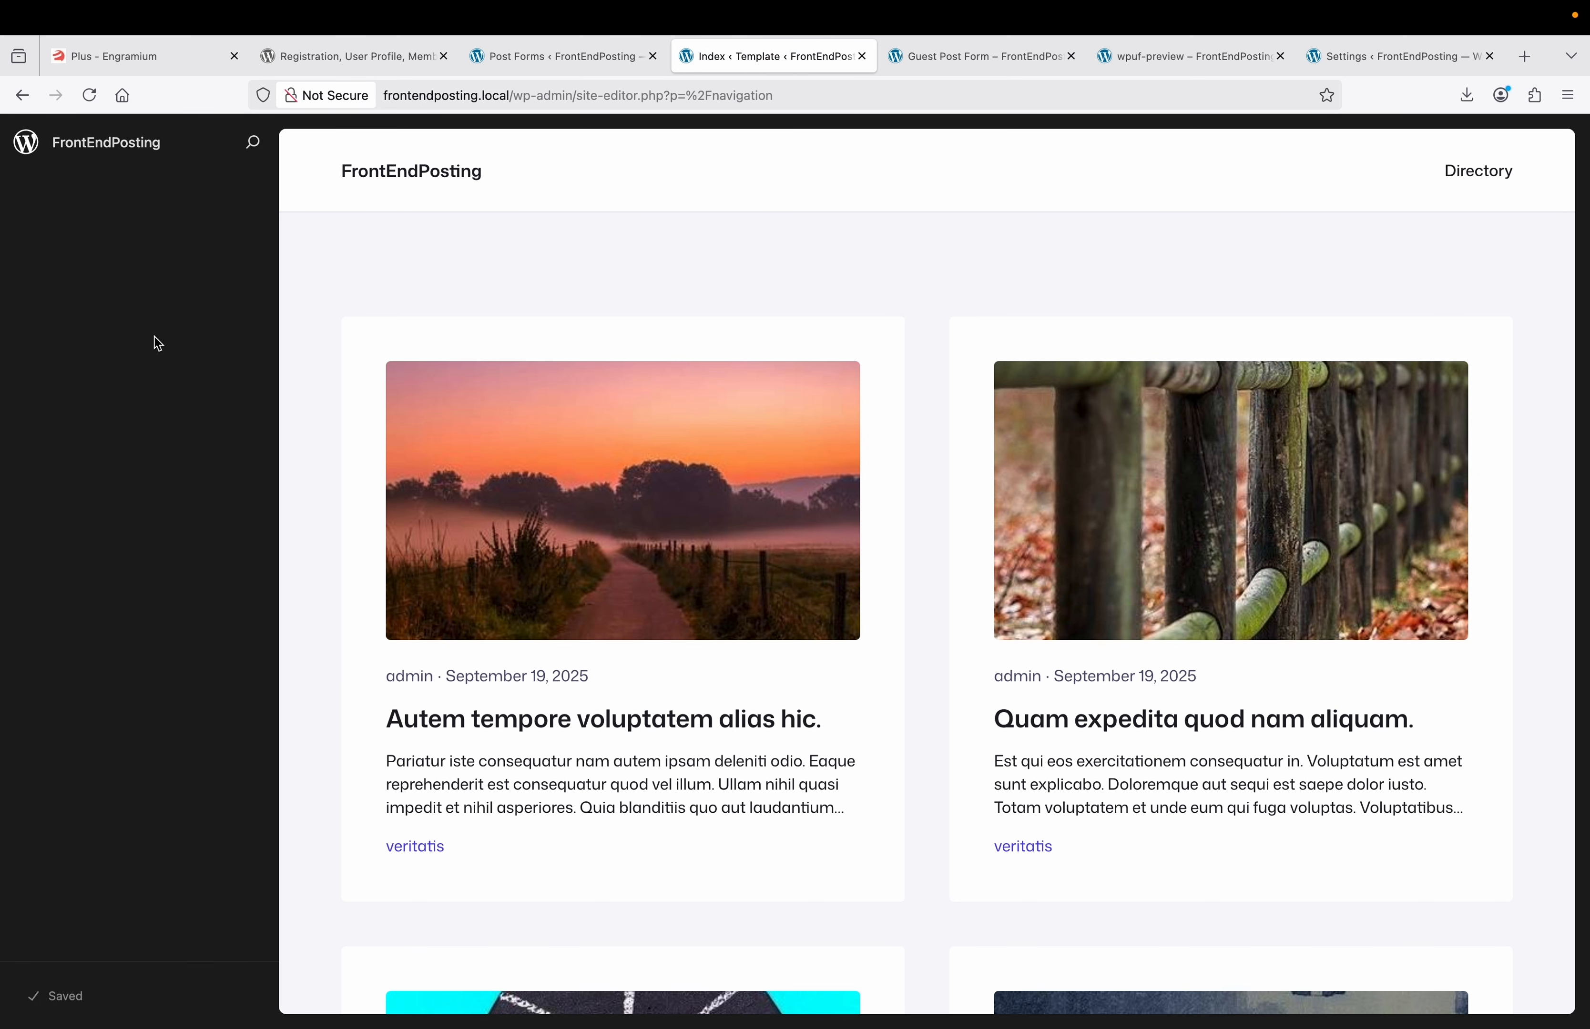
left_click(251, 231)
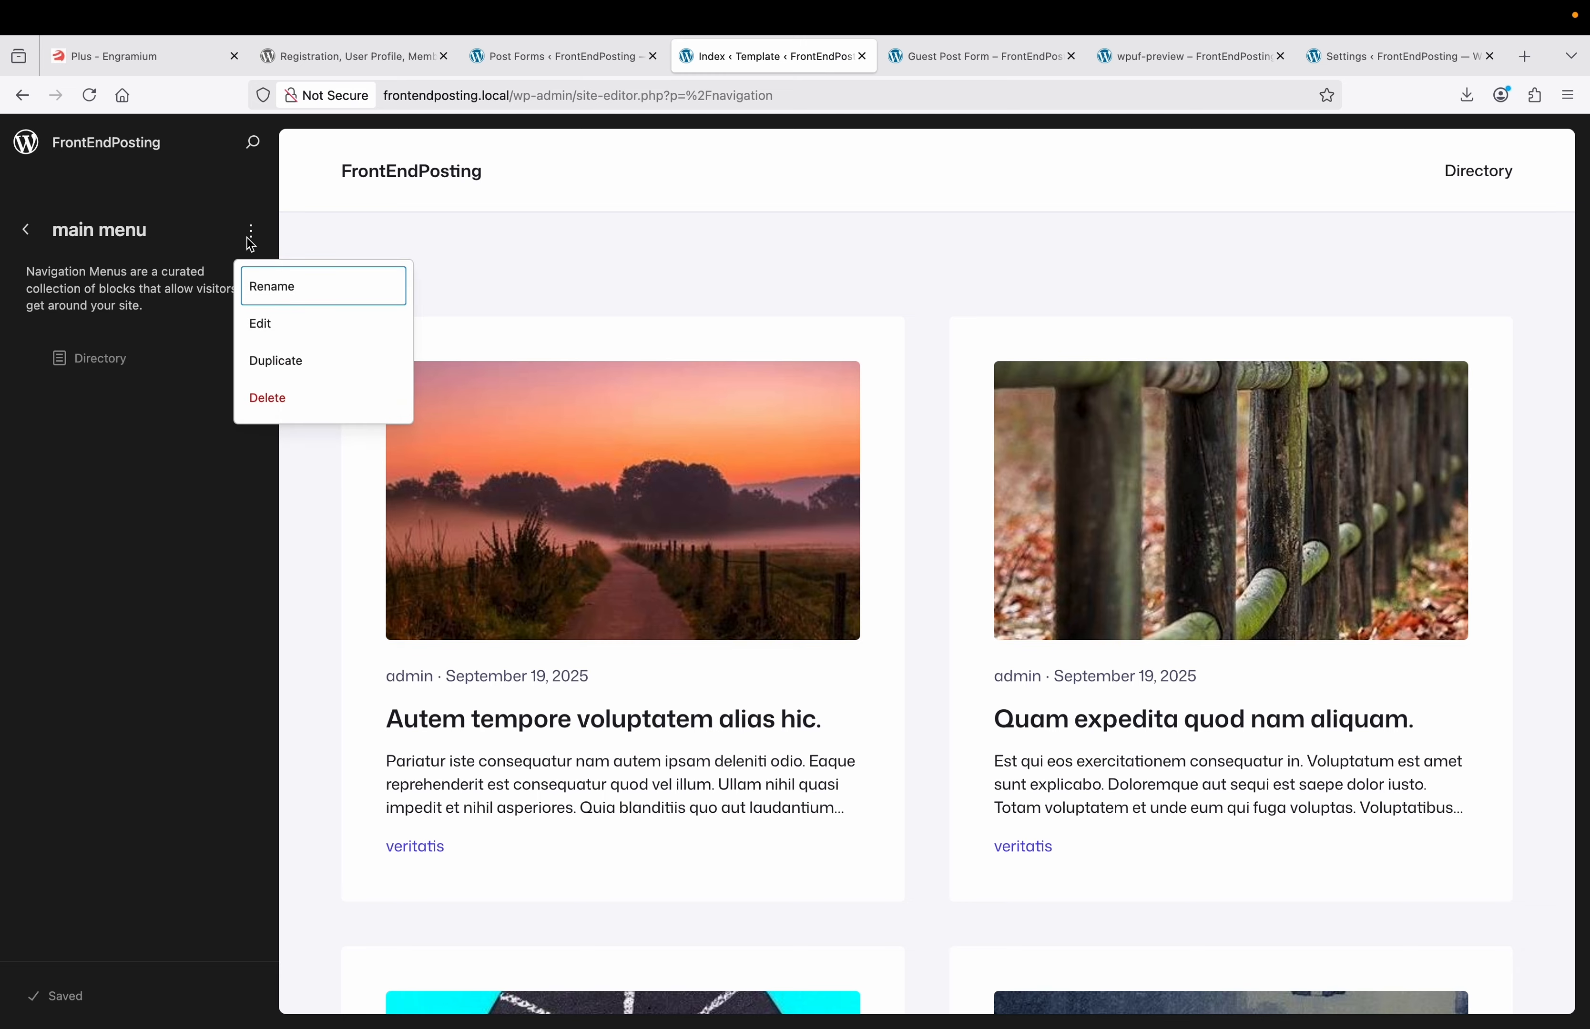
left_click(266, 327)
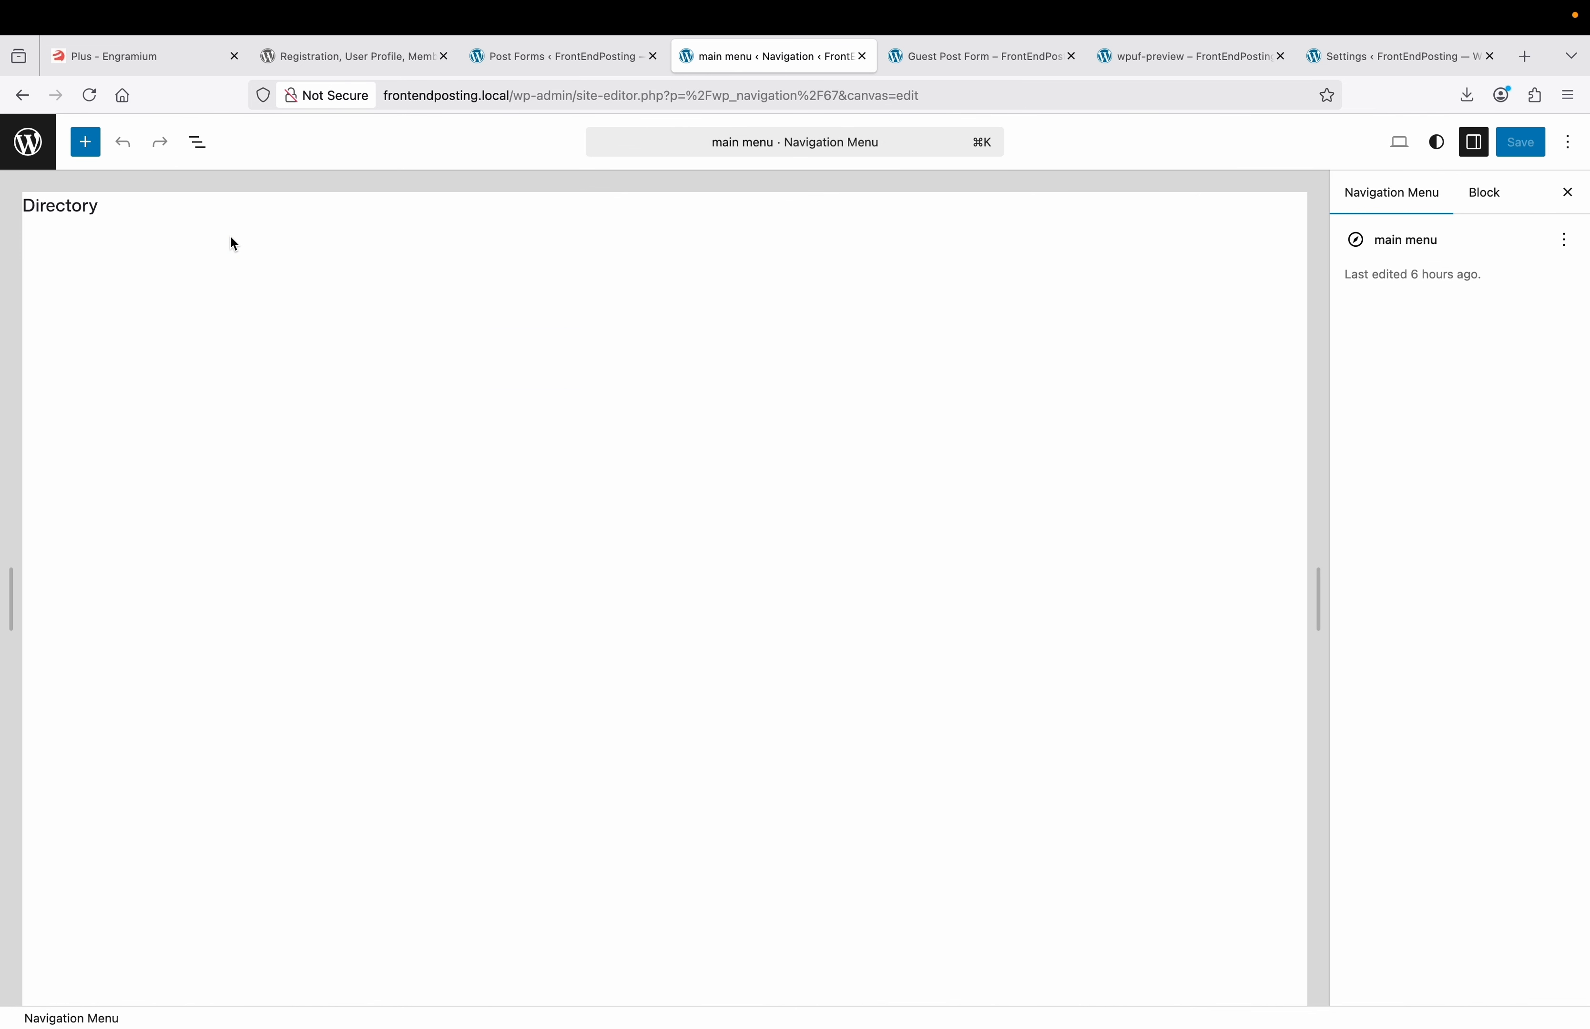
Add a Guest Post Form page link to the main menu, save, and return to the Dashboard.
left_click(106, 208)
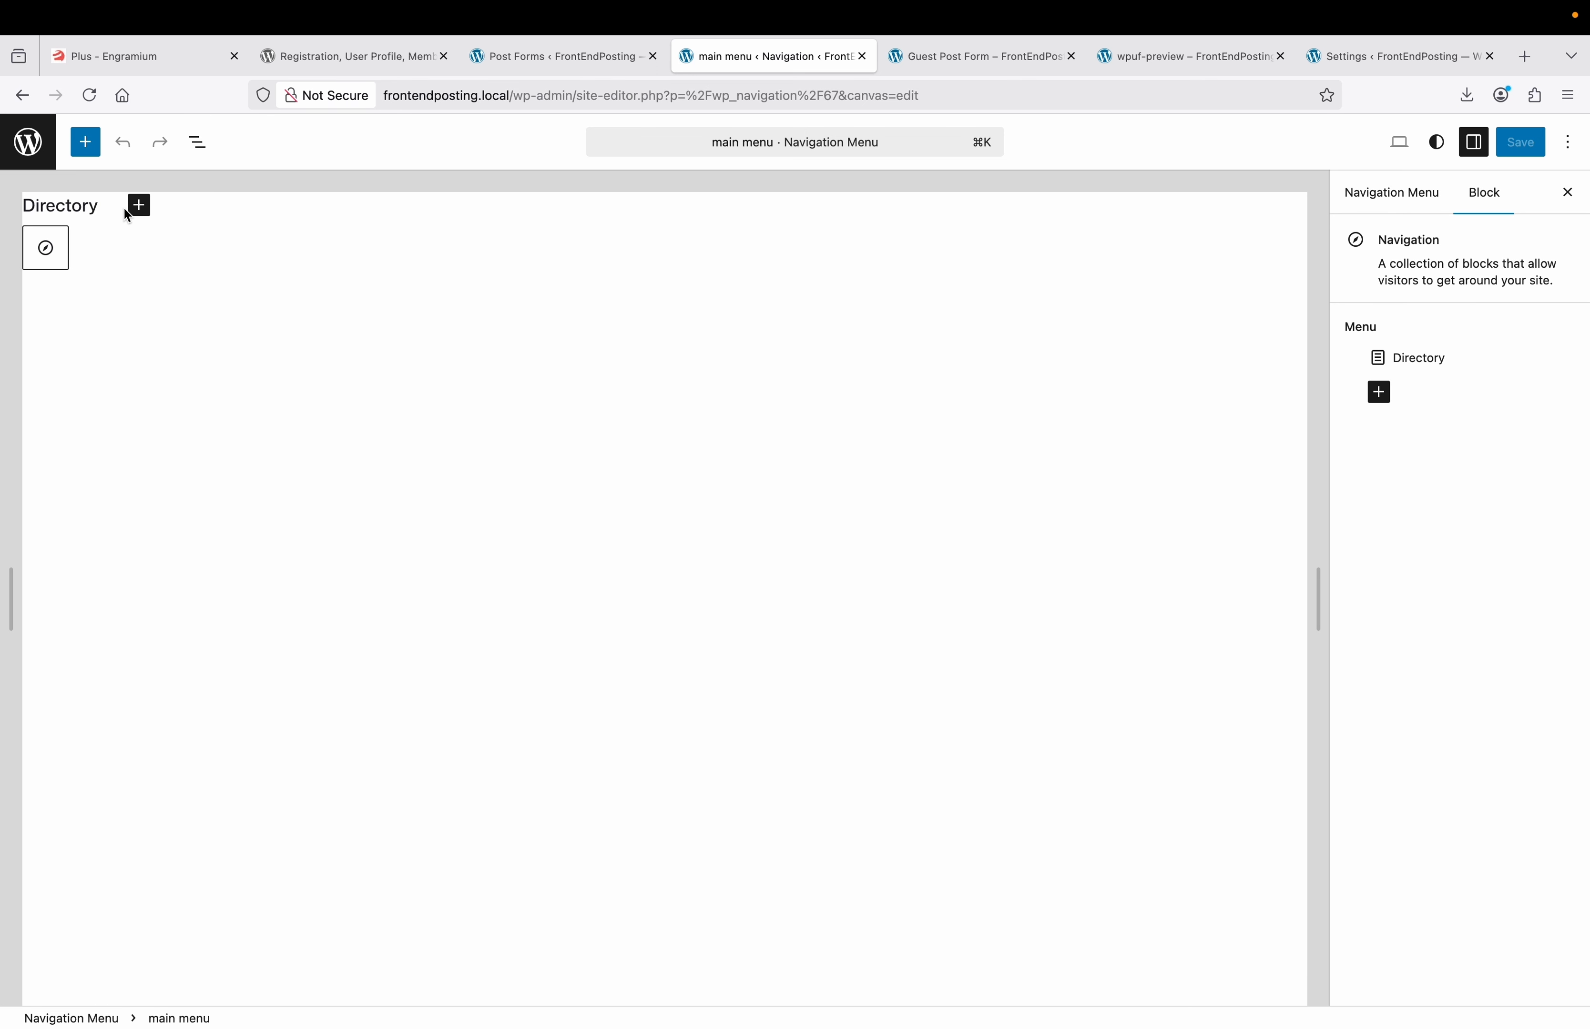
left_click(145, 205)
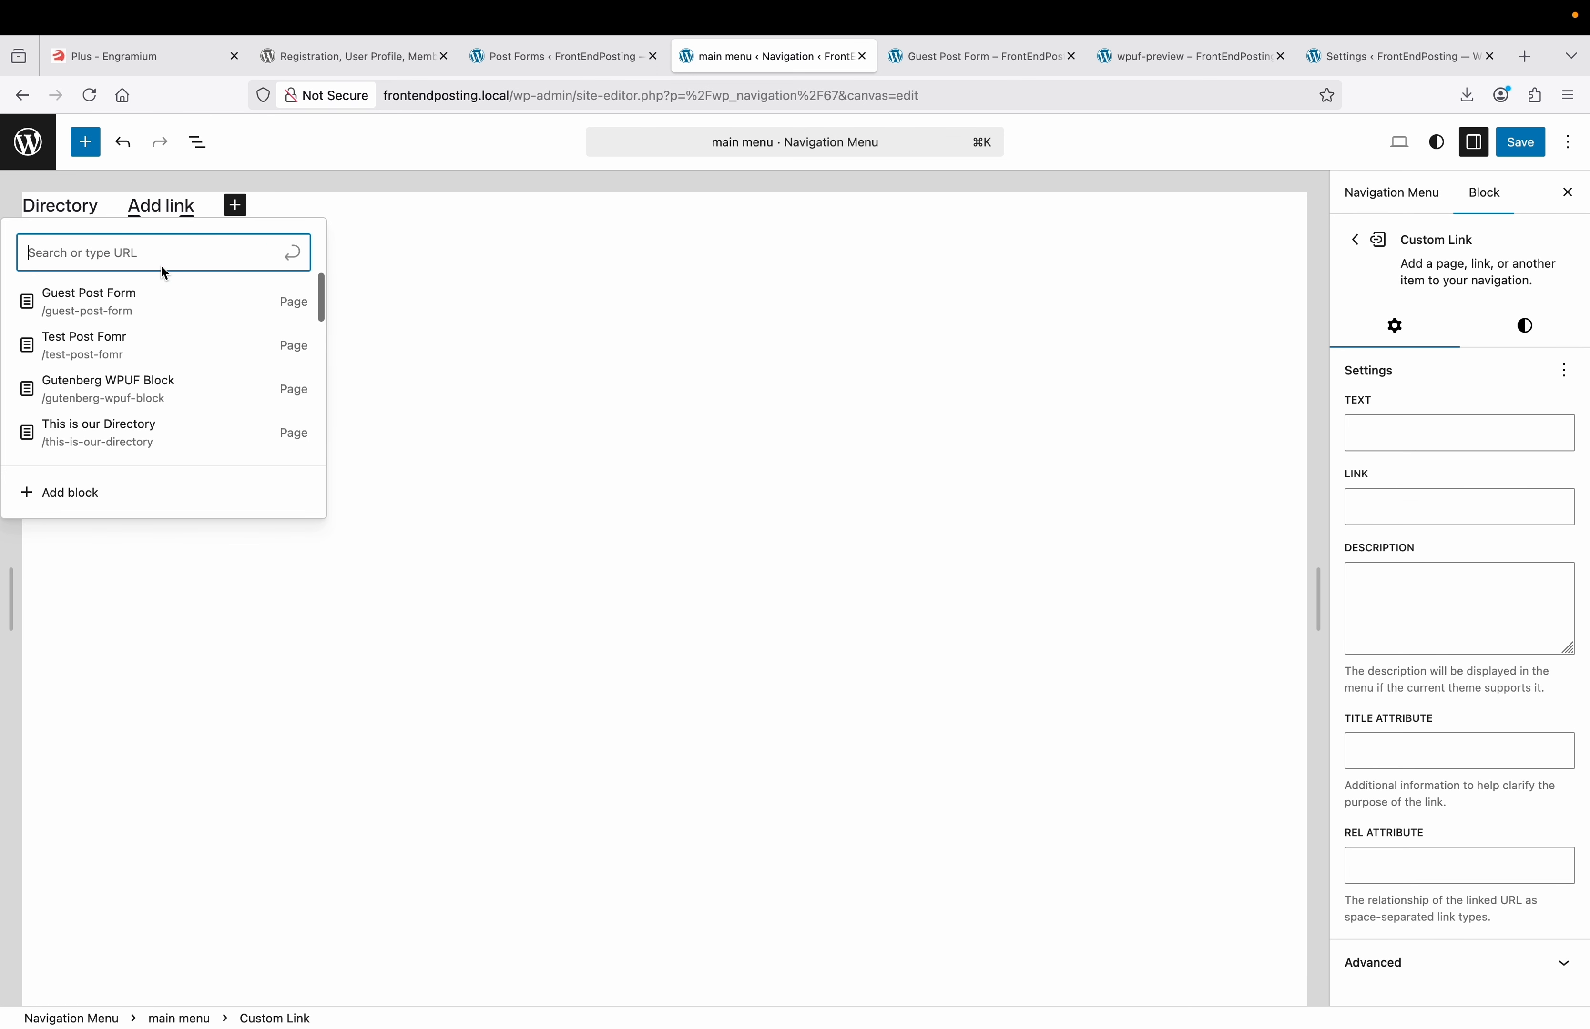
left_click(145, 304)
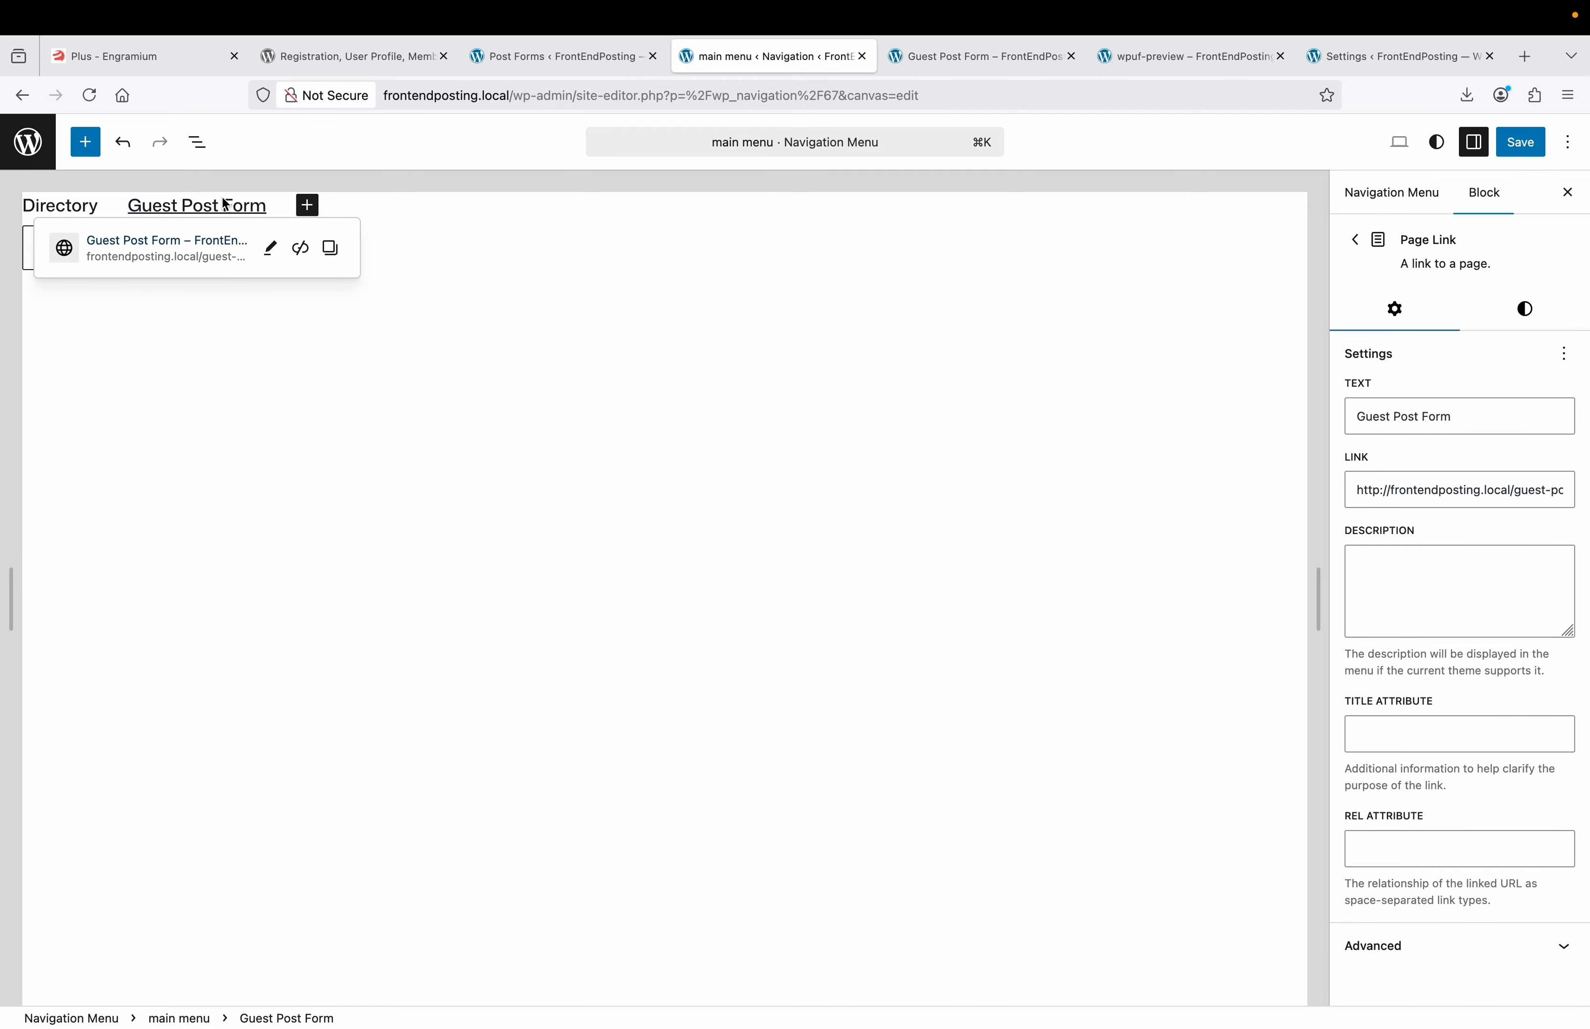
left_click(331, 371)
left_click(1520, 141)
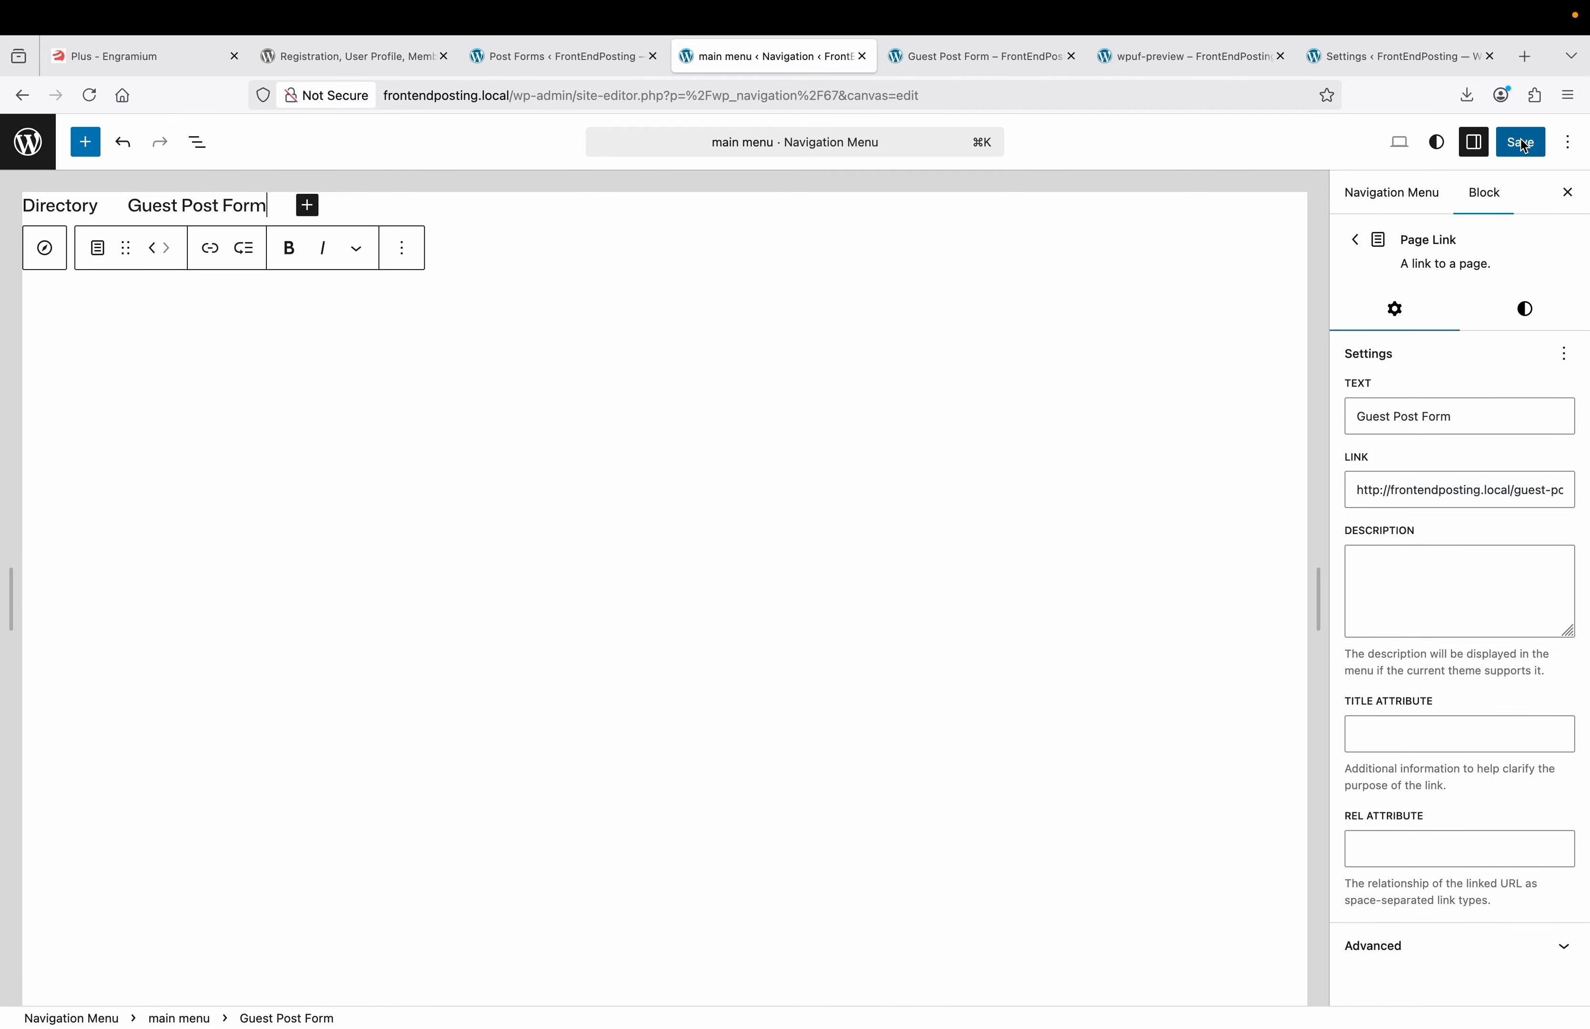
left_click(595, 63)
left_click(89, 177)
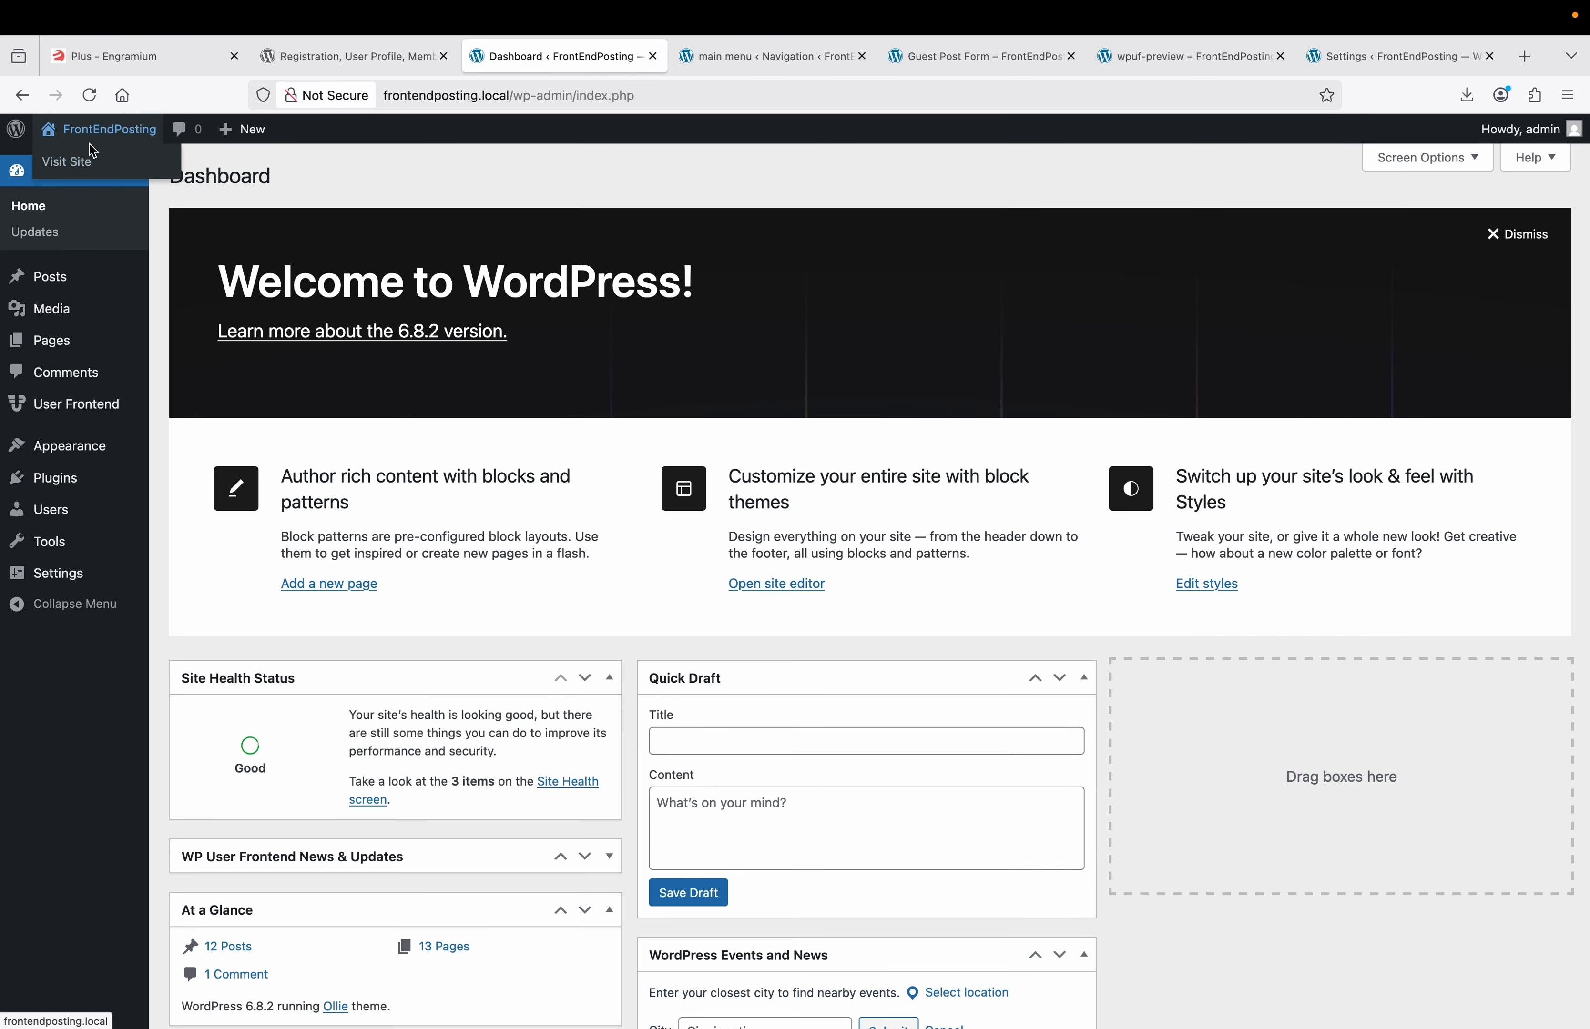
Open the live site in a new tab and follow the Guest Post Form header link to the form.
right_click(79, 161)
left_click(100, 169)
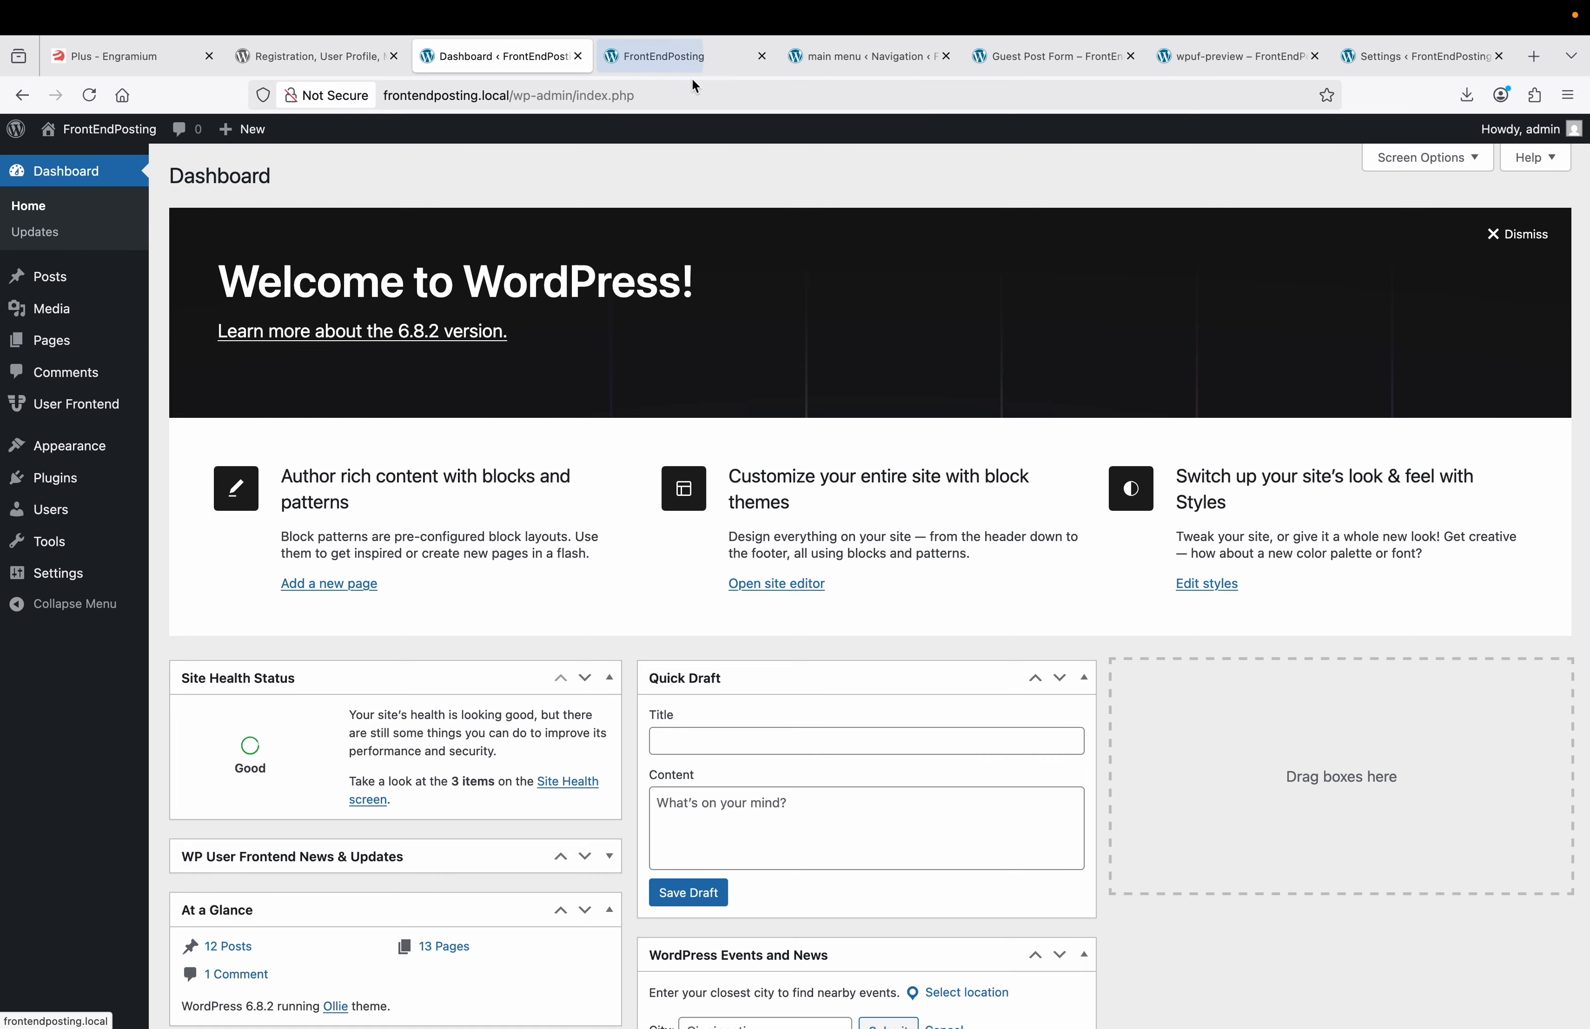
left_click(693, 57)
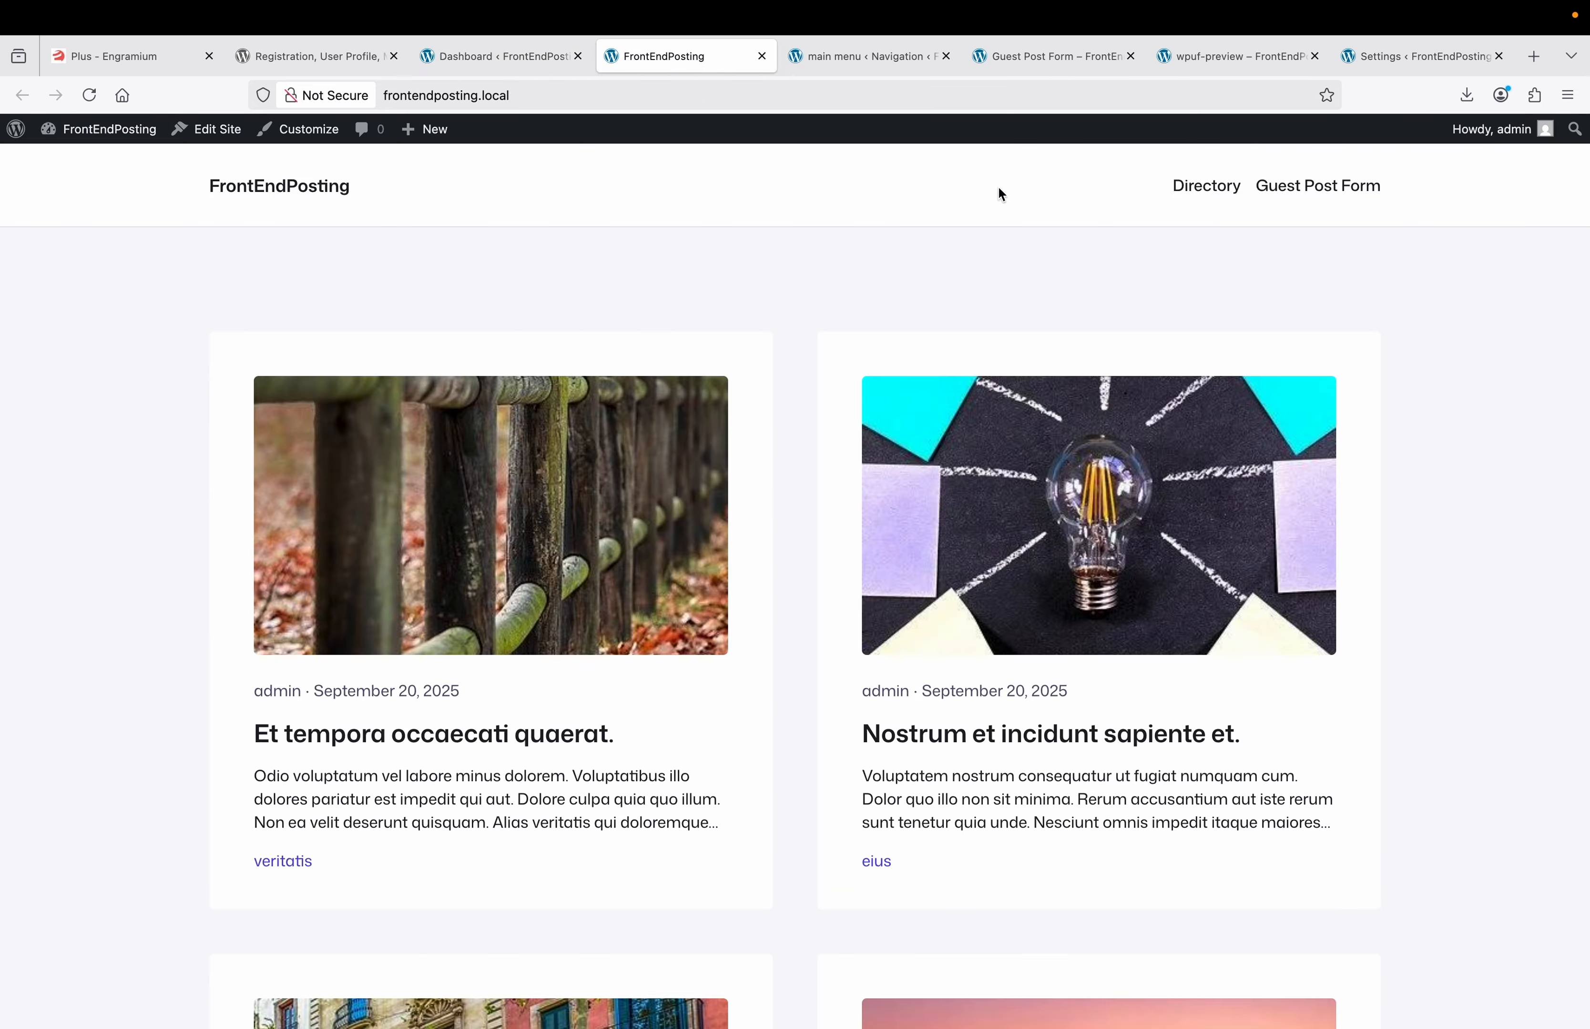
left_click(1295, 194)
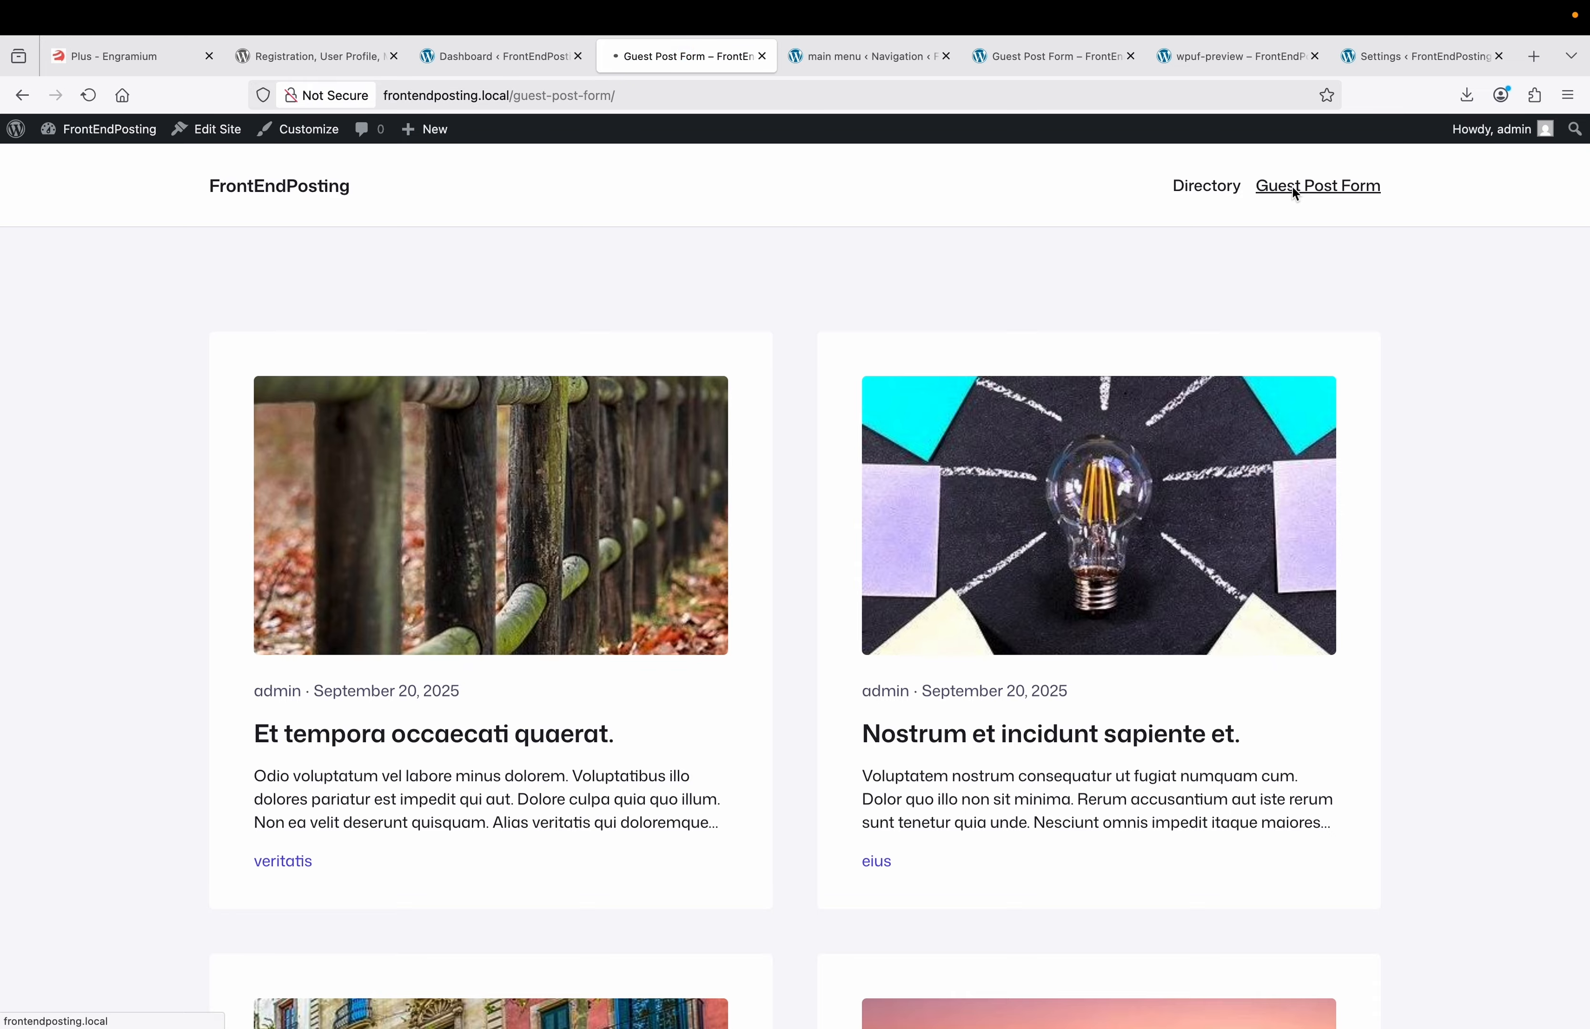
scroll(1041, 394, "down", 1)
scroll(1039, 387, "down", 15)
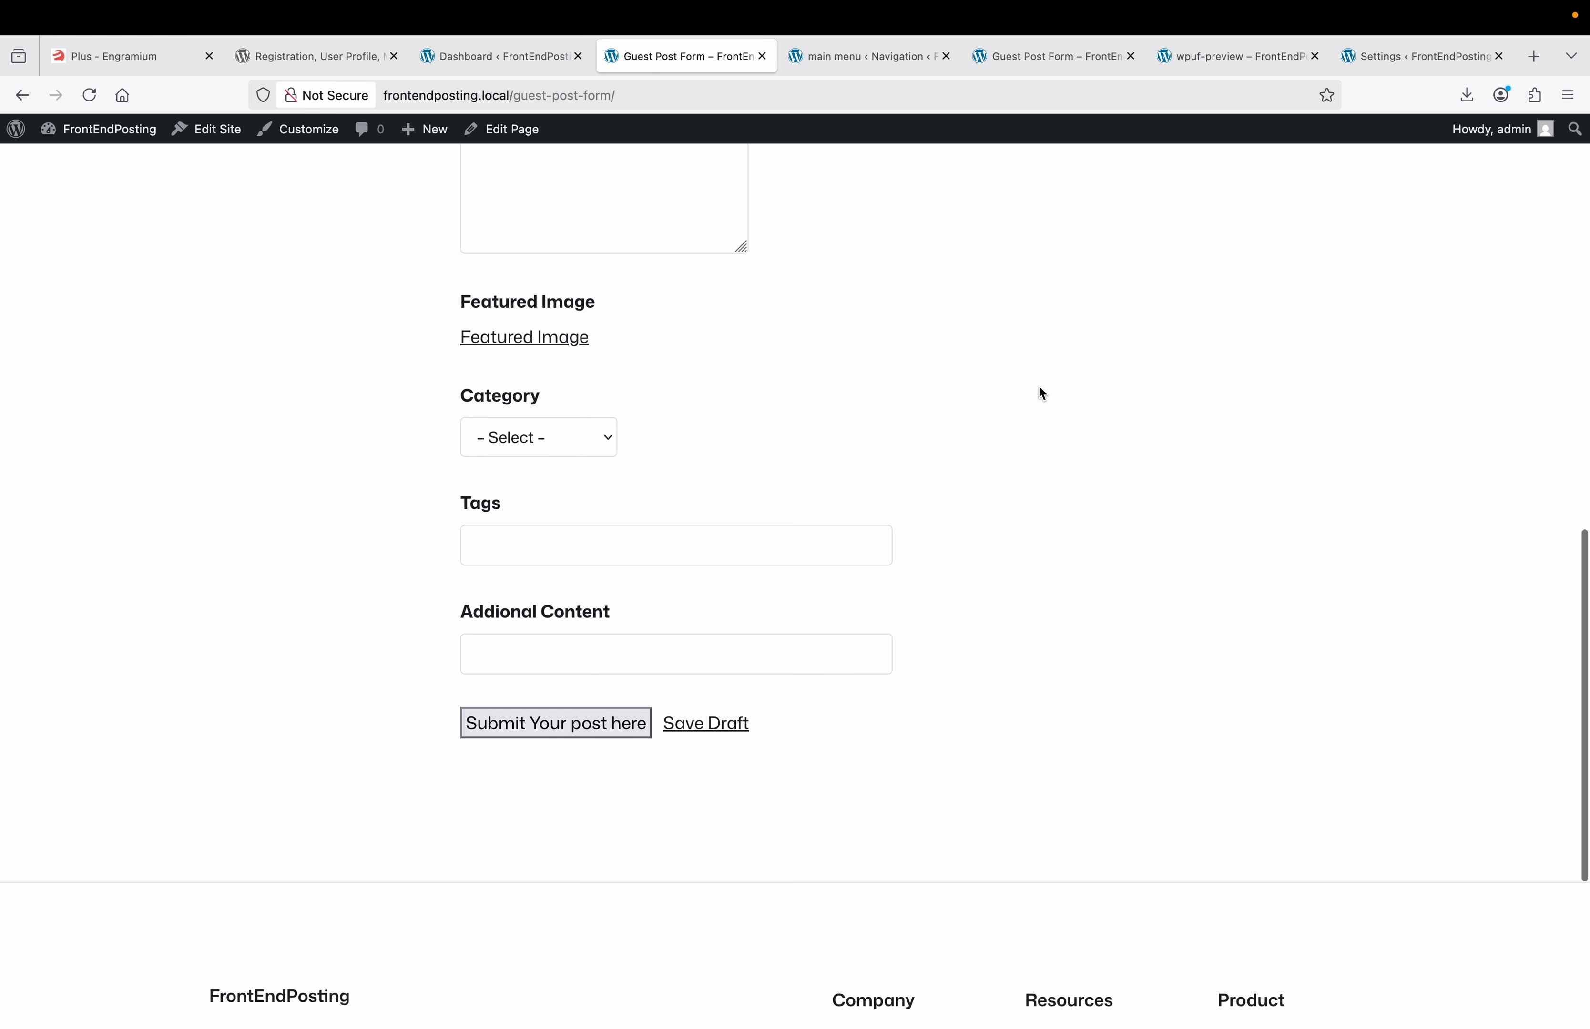
scroll(1039, 387, "up", 15)
scroll(1039, 386, "down", 1)
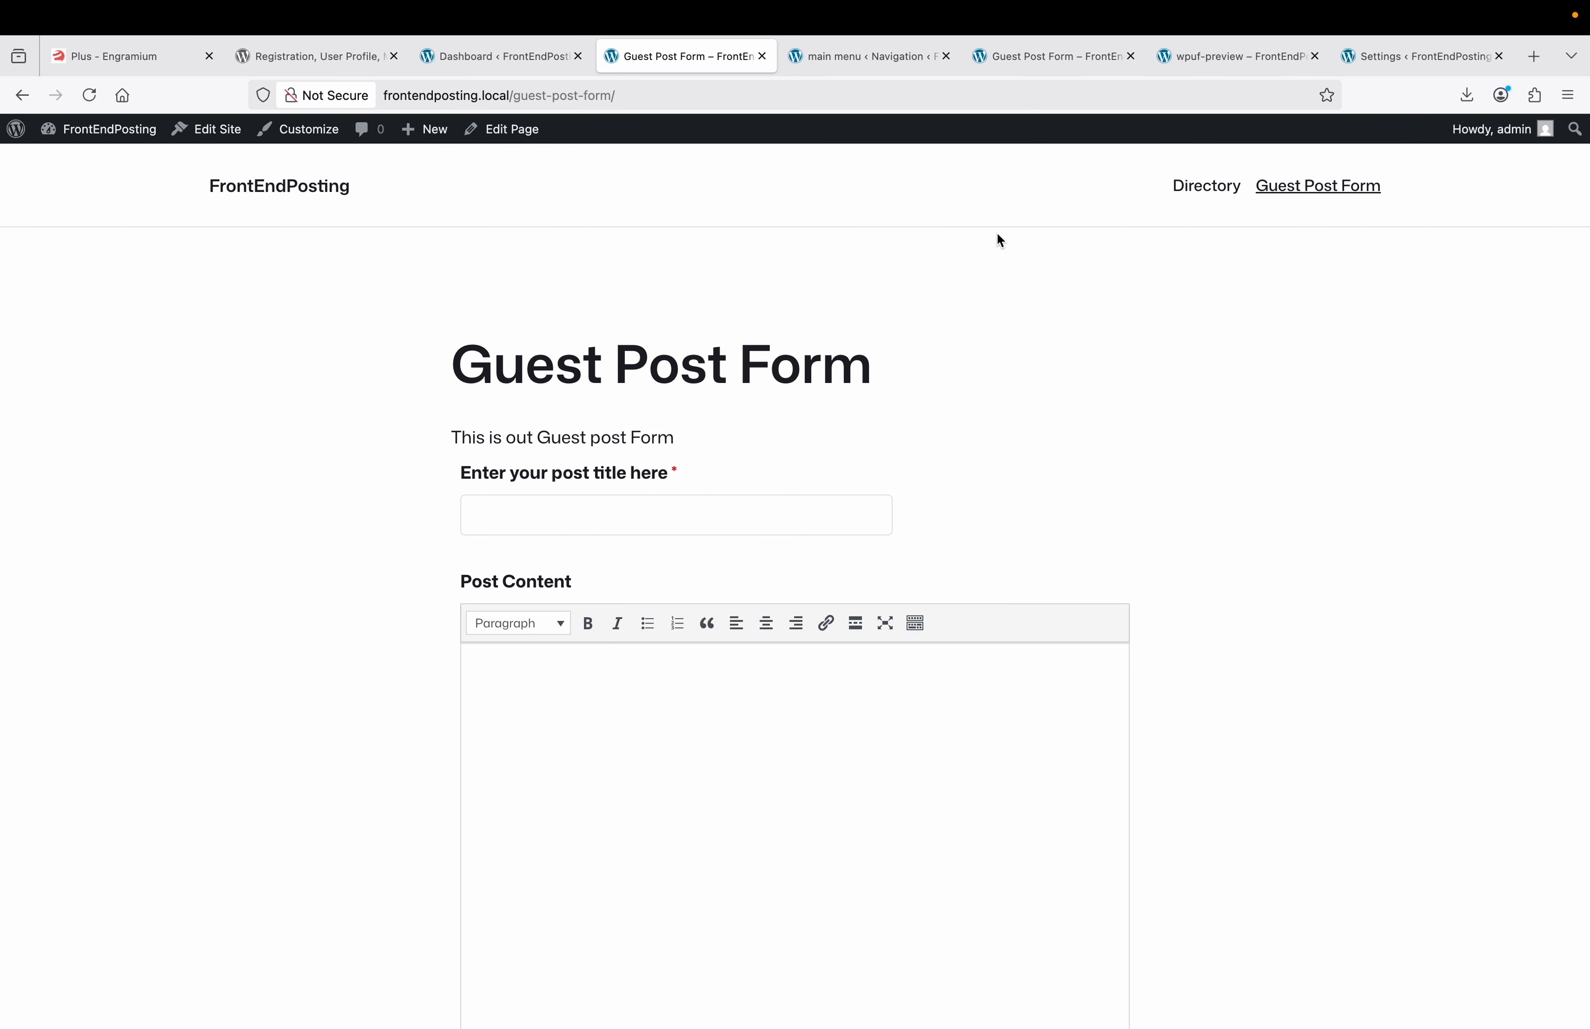
Tile both browsers, reload the site in the logged-out window and open the Guest Post Form page.
mouse_move(134, 6)
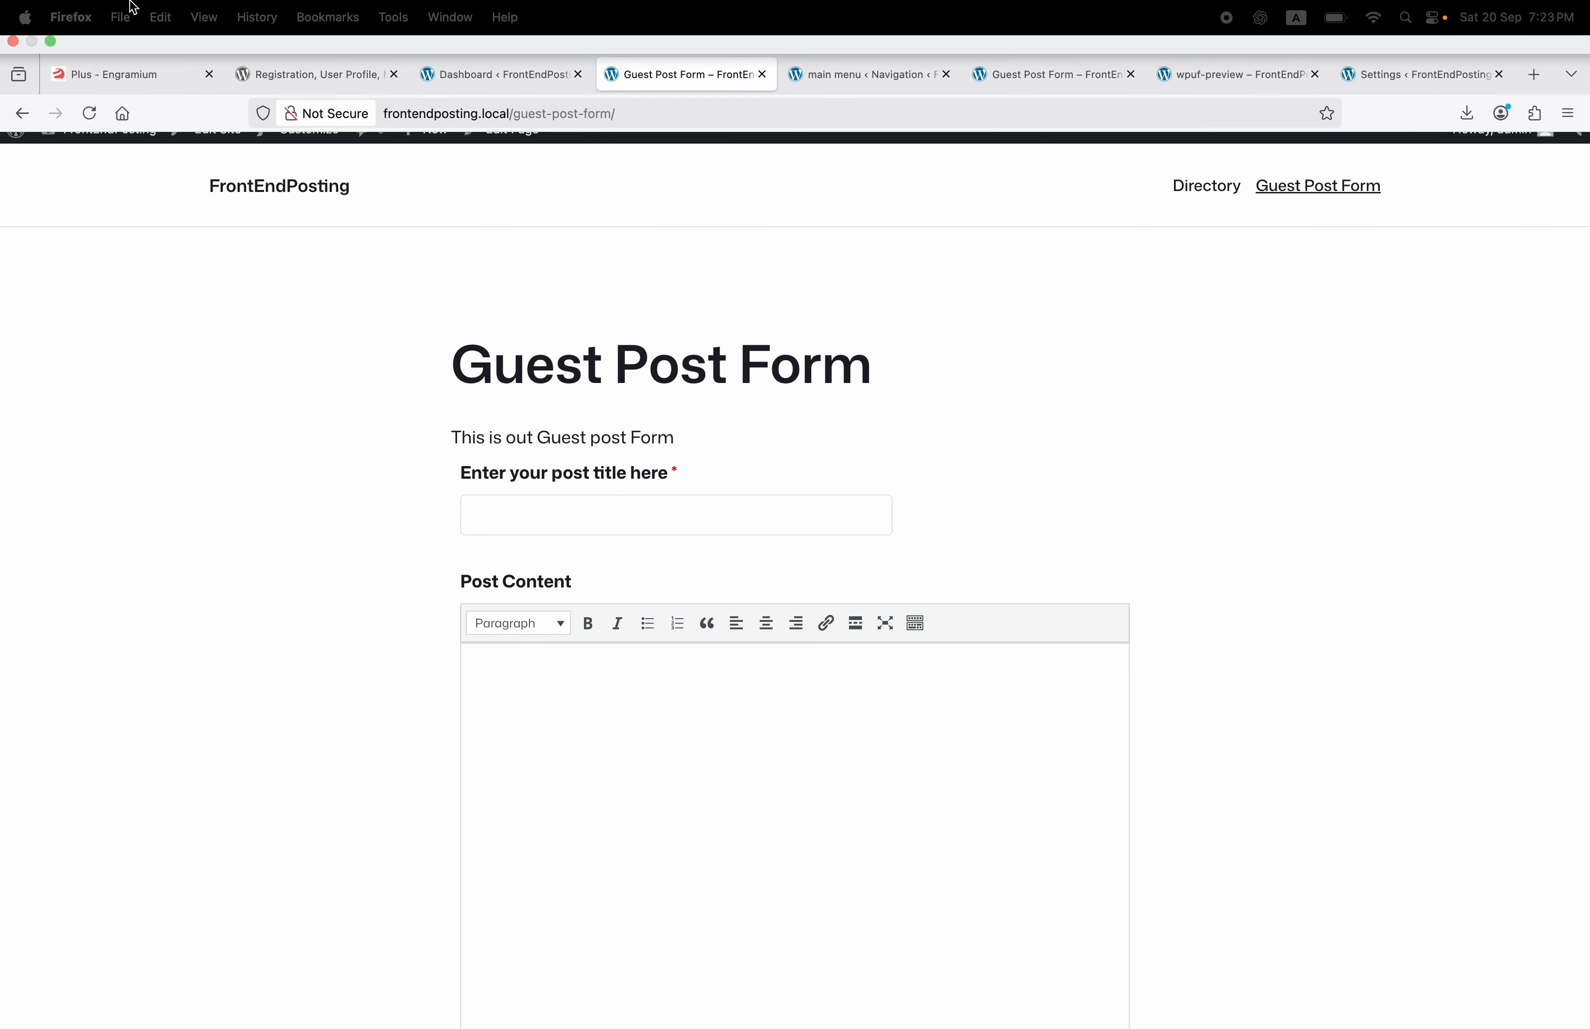
left_click(53, 45)
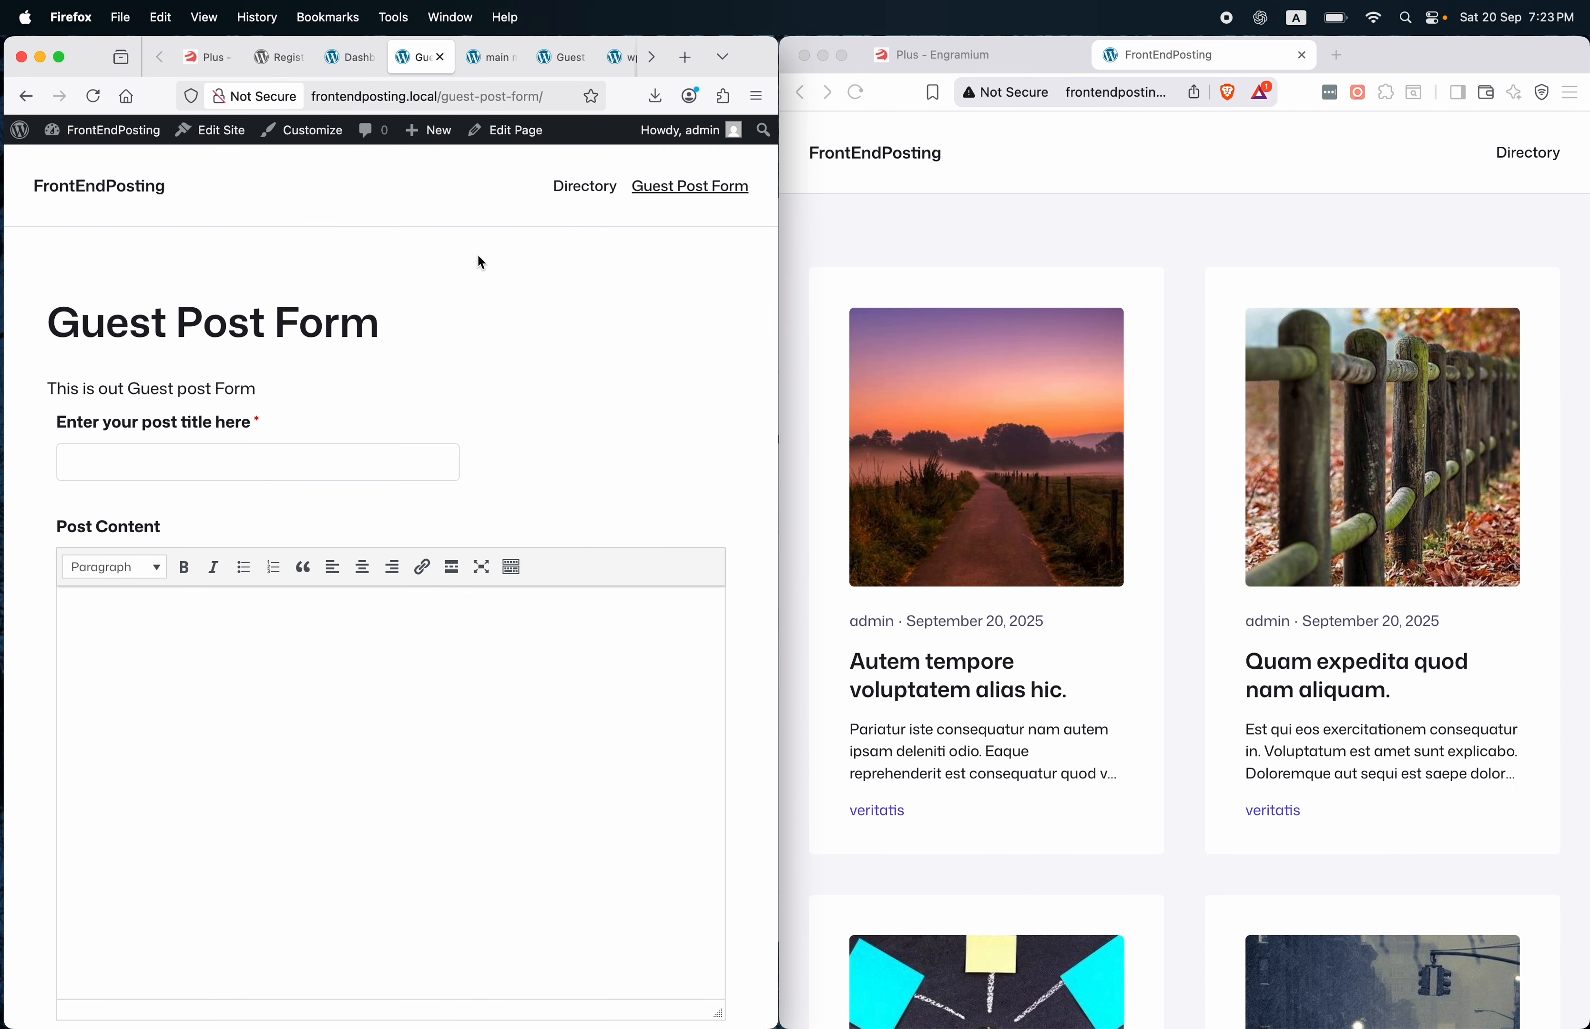
left_click(842, 220)
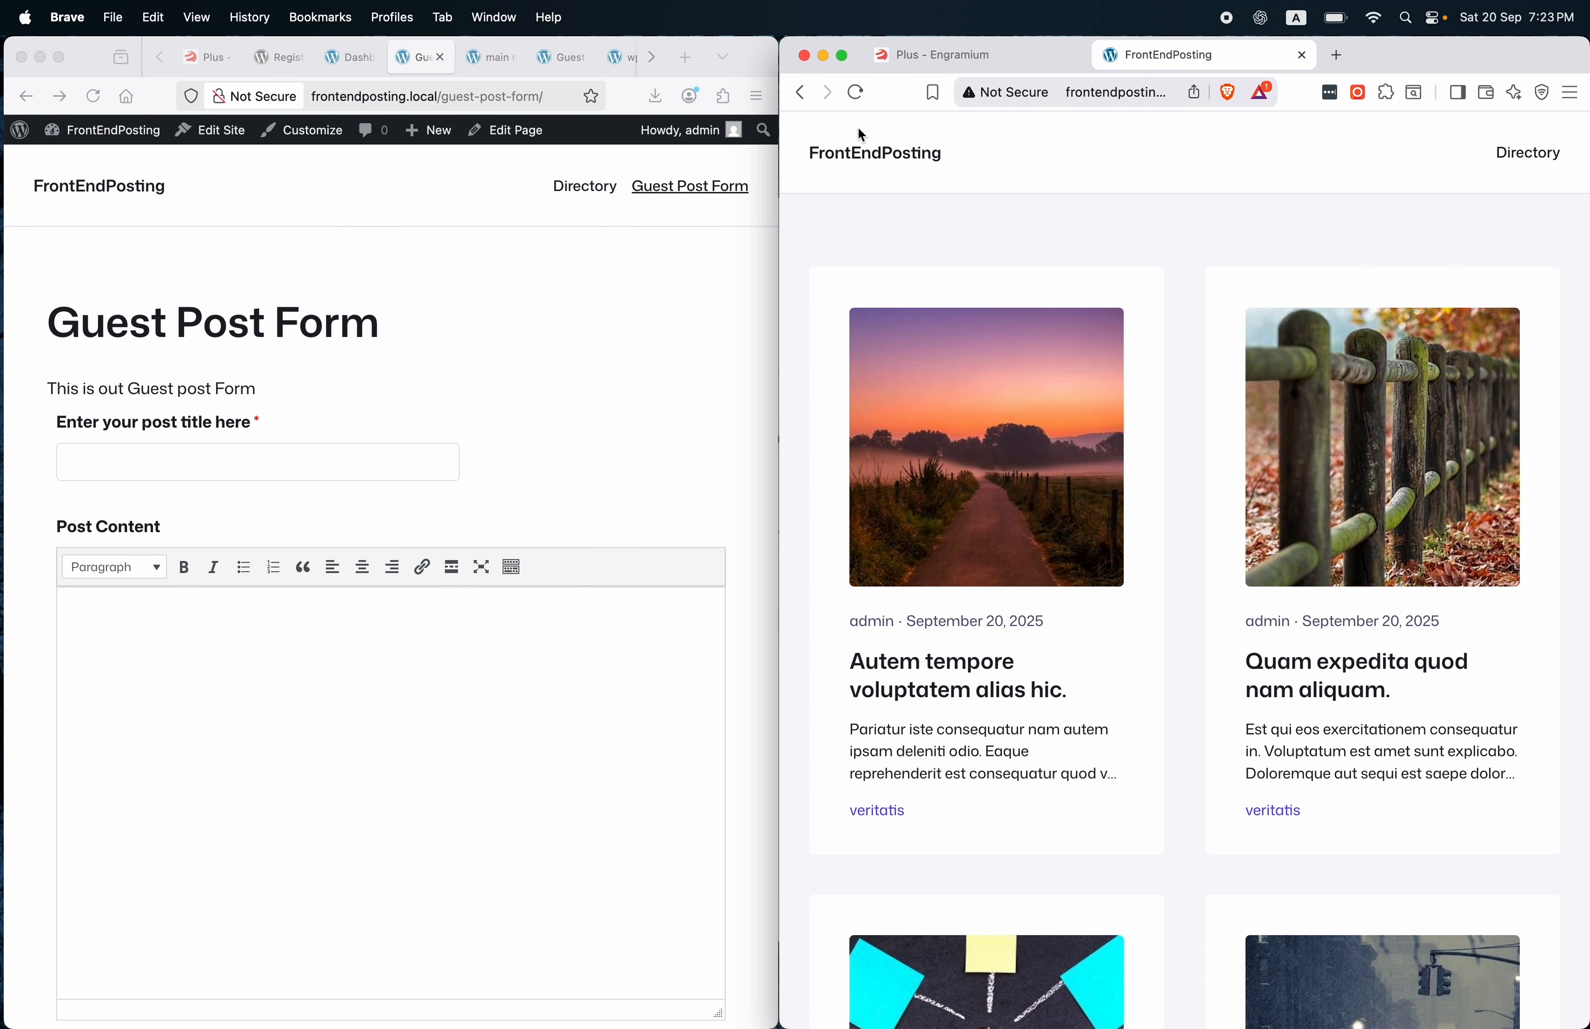
left_click(858, 97)
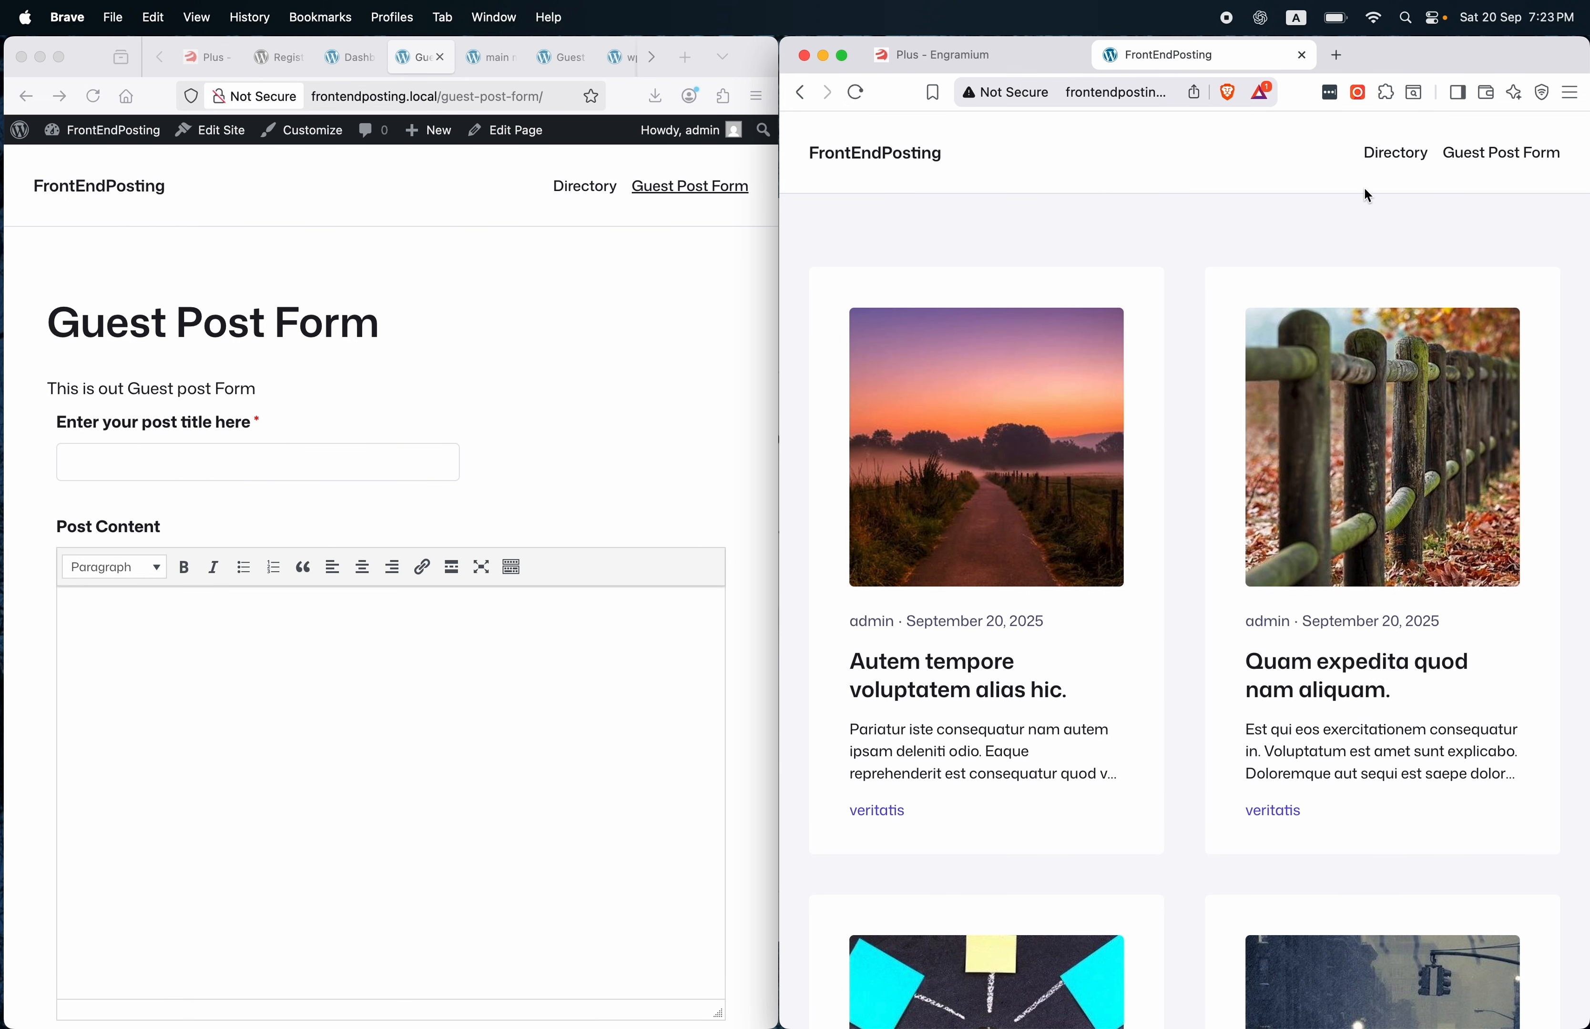
left_click(1479, 158)
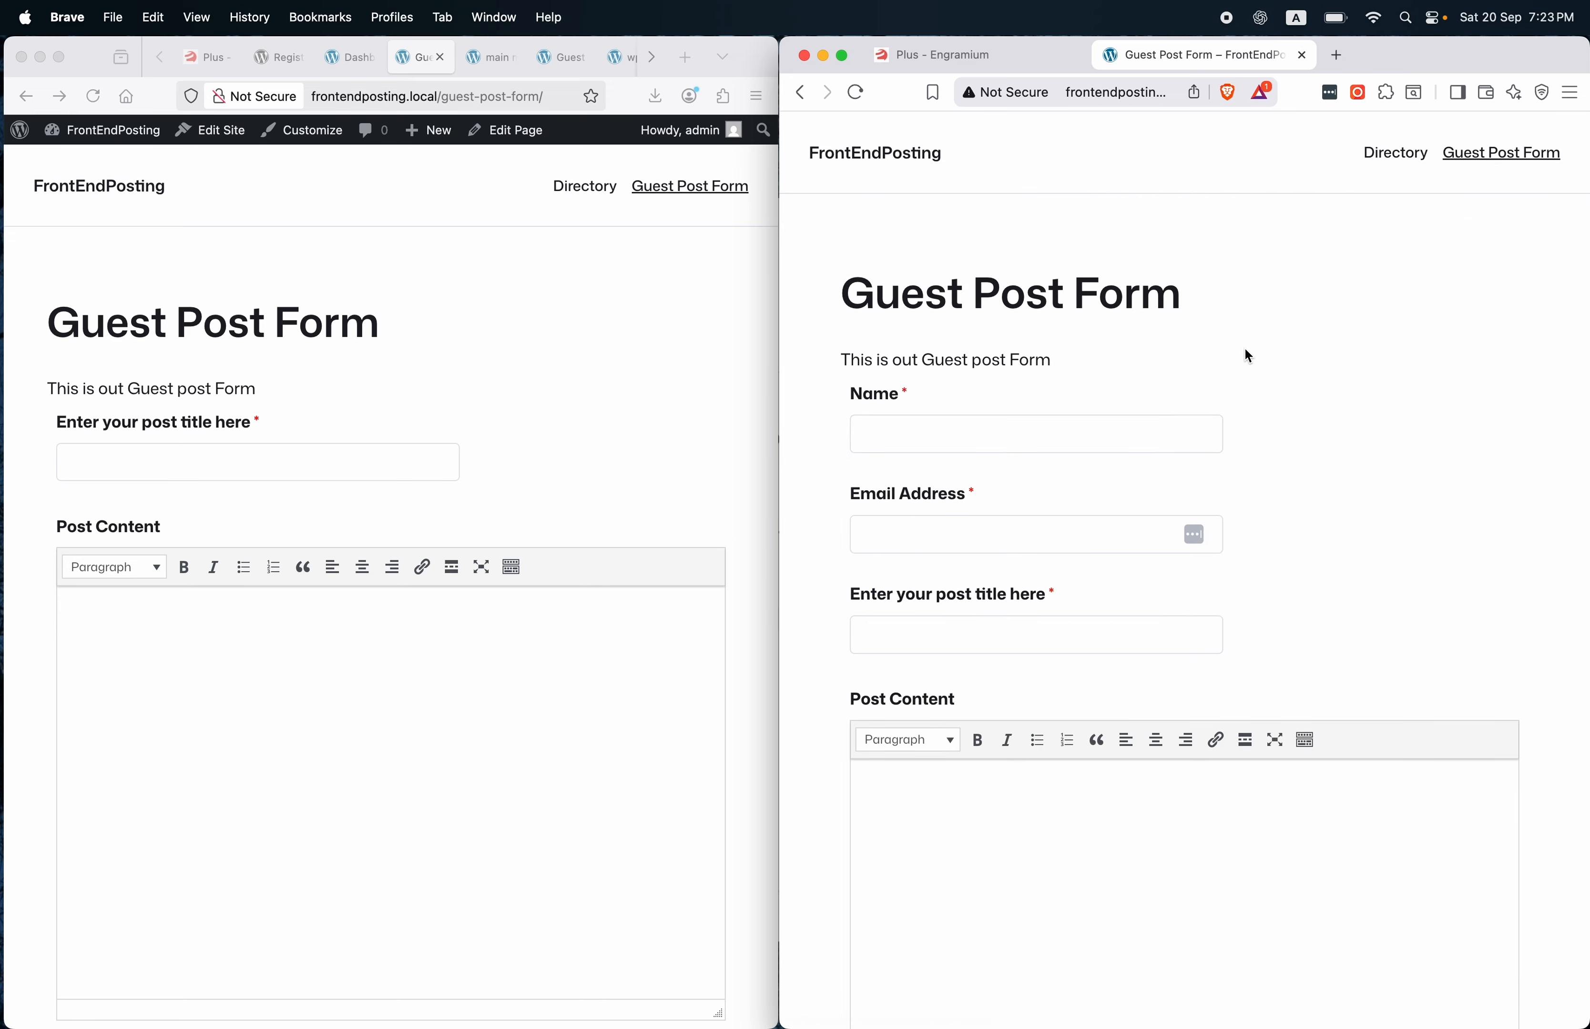
scroll(1245, 351, "down", 15)
scroll(1245, 351, "up", 20)
Fill in the guest's name and e-mail address in the form.
left_click(1017, 442)
type("This ")
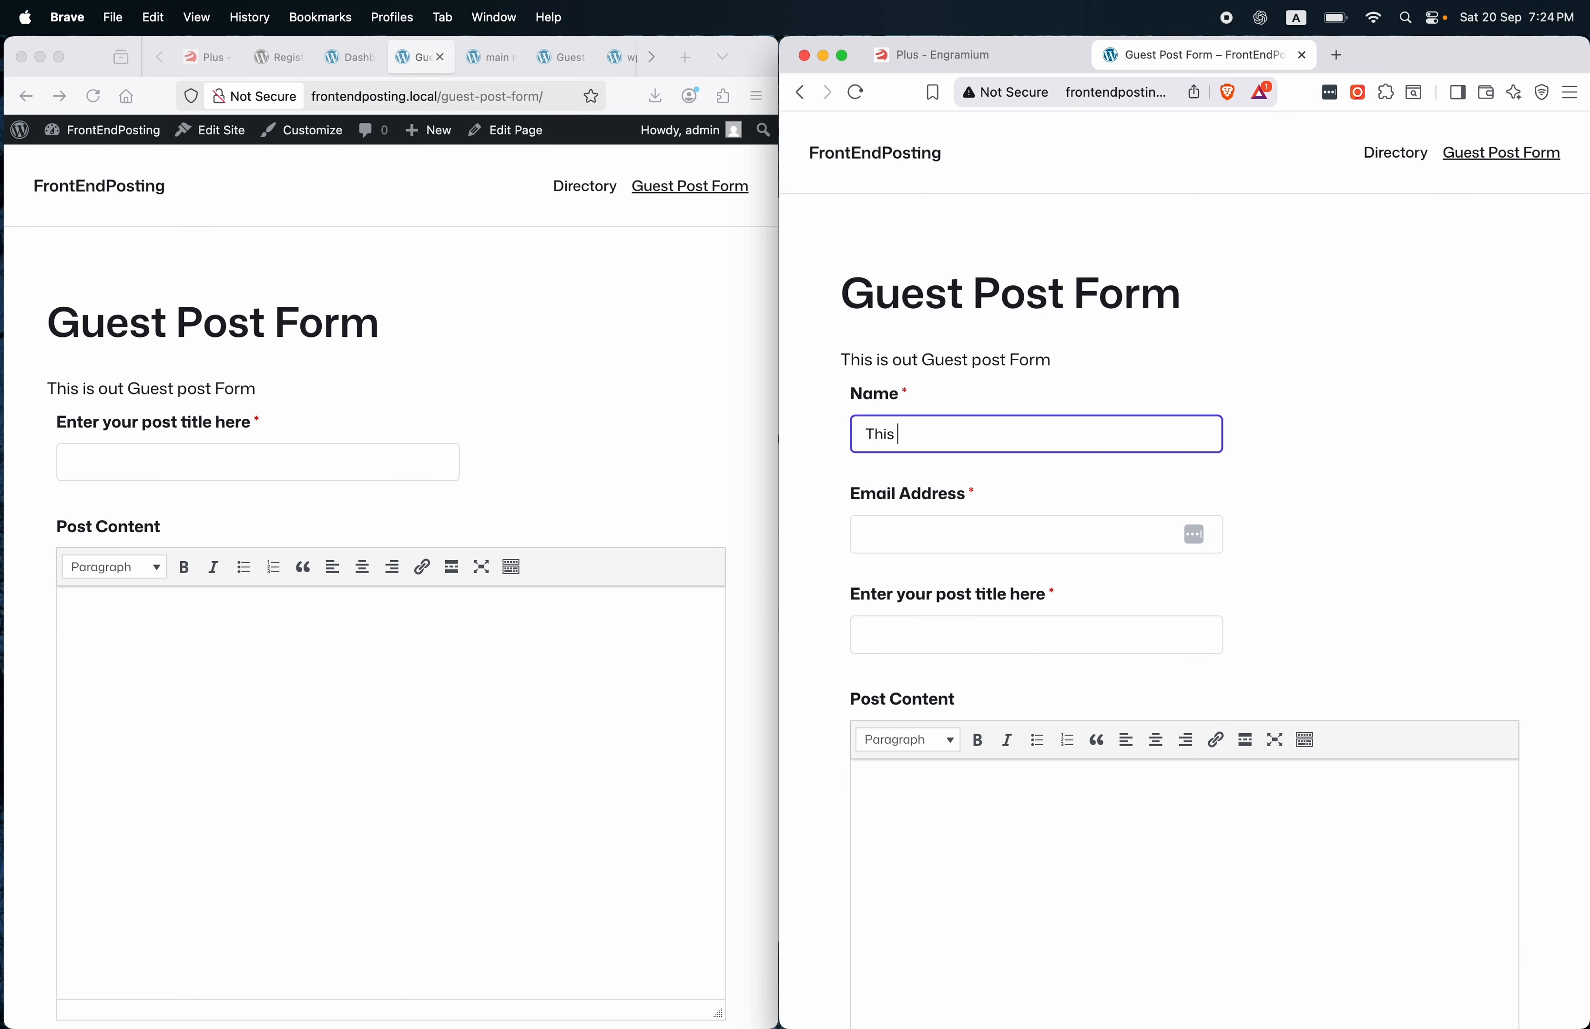
type("is our first GUes")
key("super+a")
key("BackSpace")
type("GUest")
key("BackSpace")
key("BackSpace")
key("BackSpace")
key("BackSpace")
type("uest Post")
left_click(951, 538)
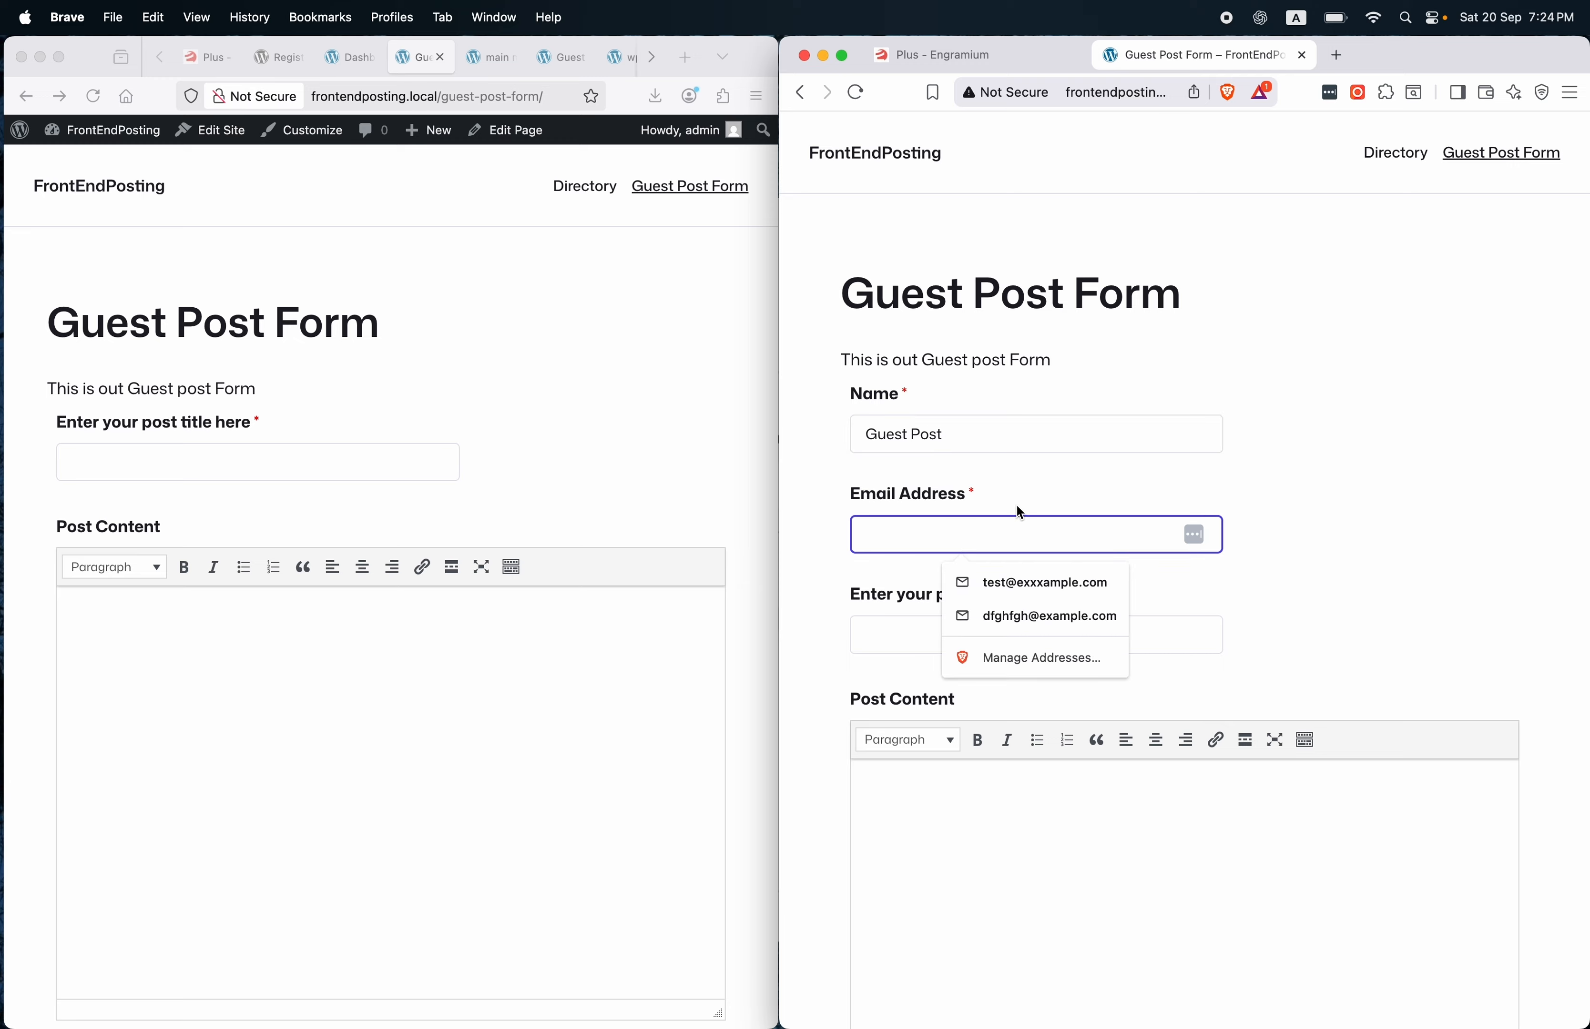
type("test")
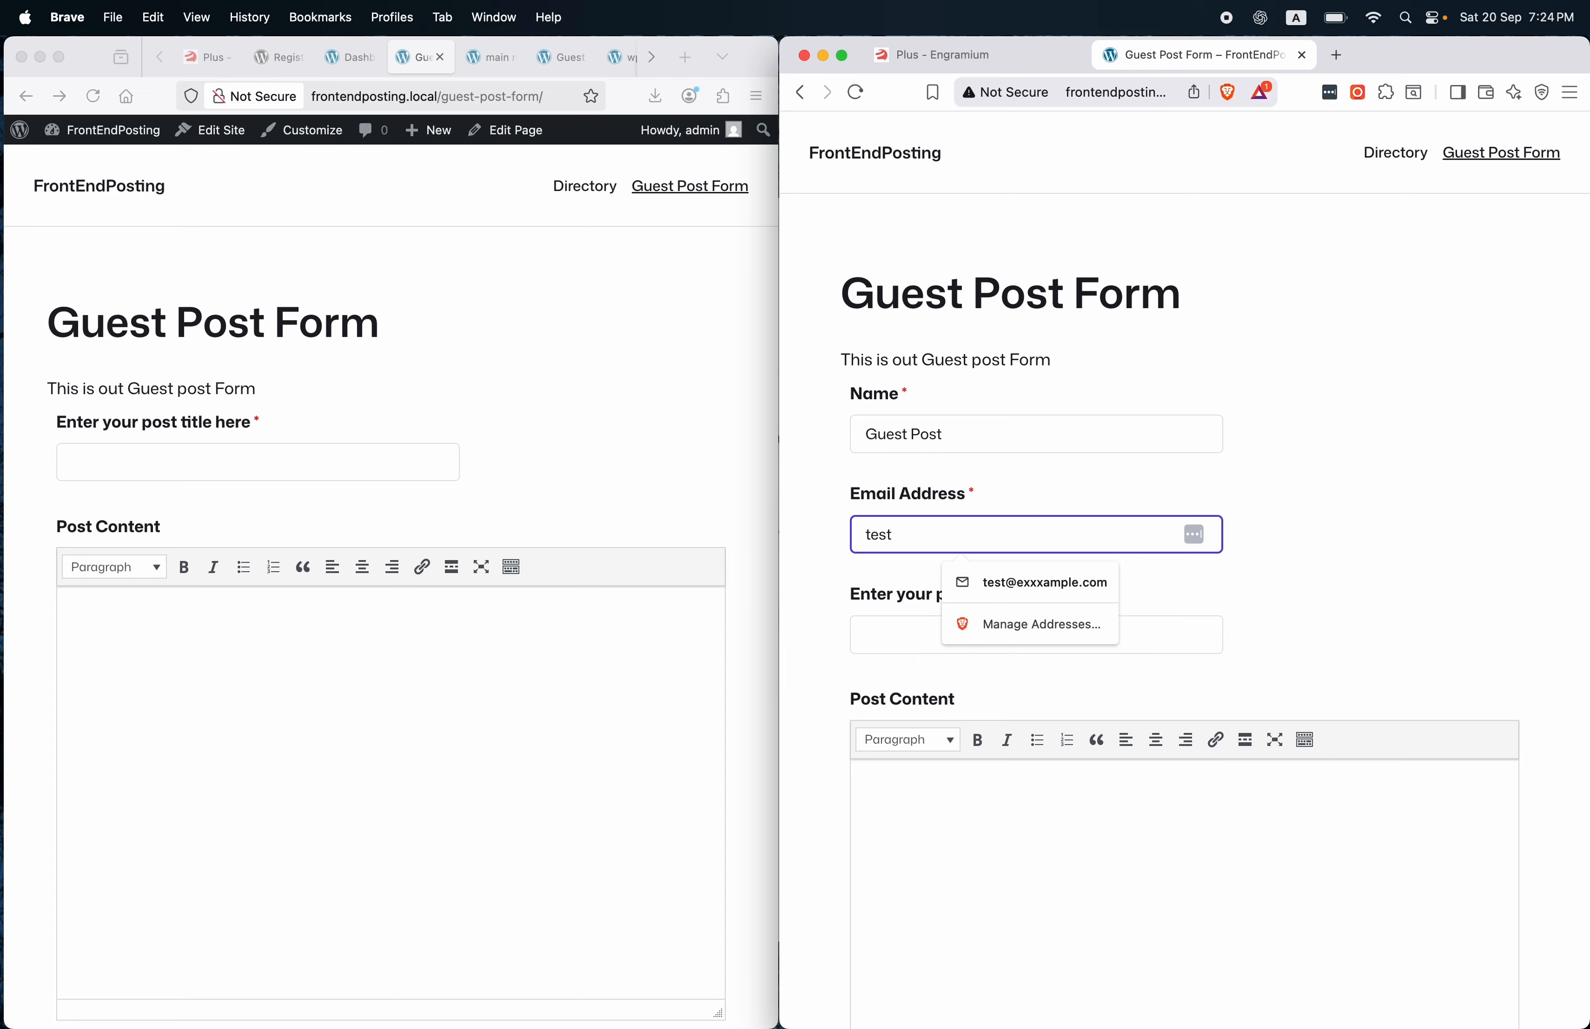
type("guestpos")
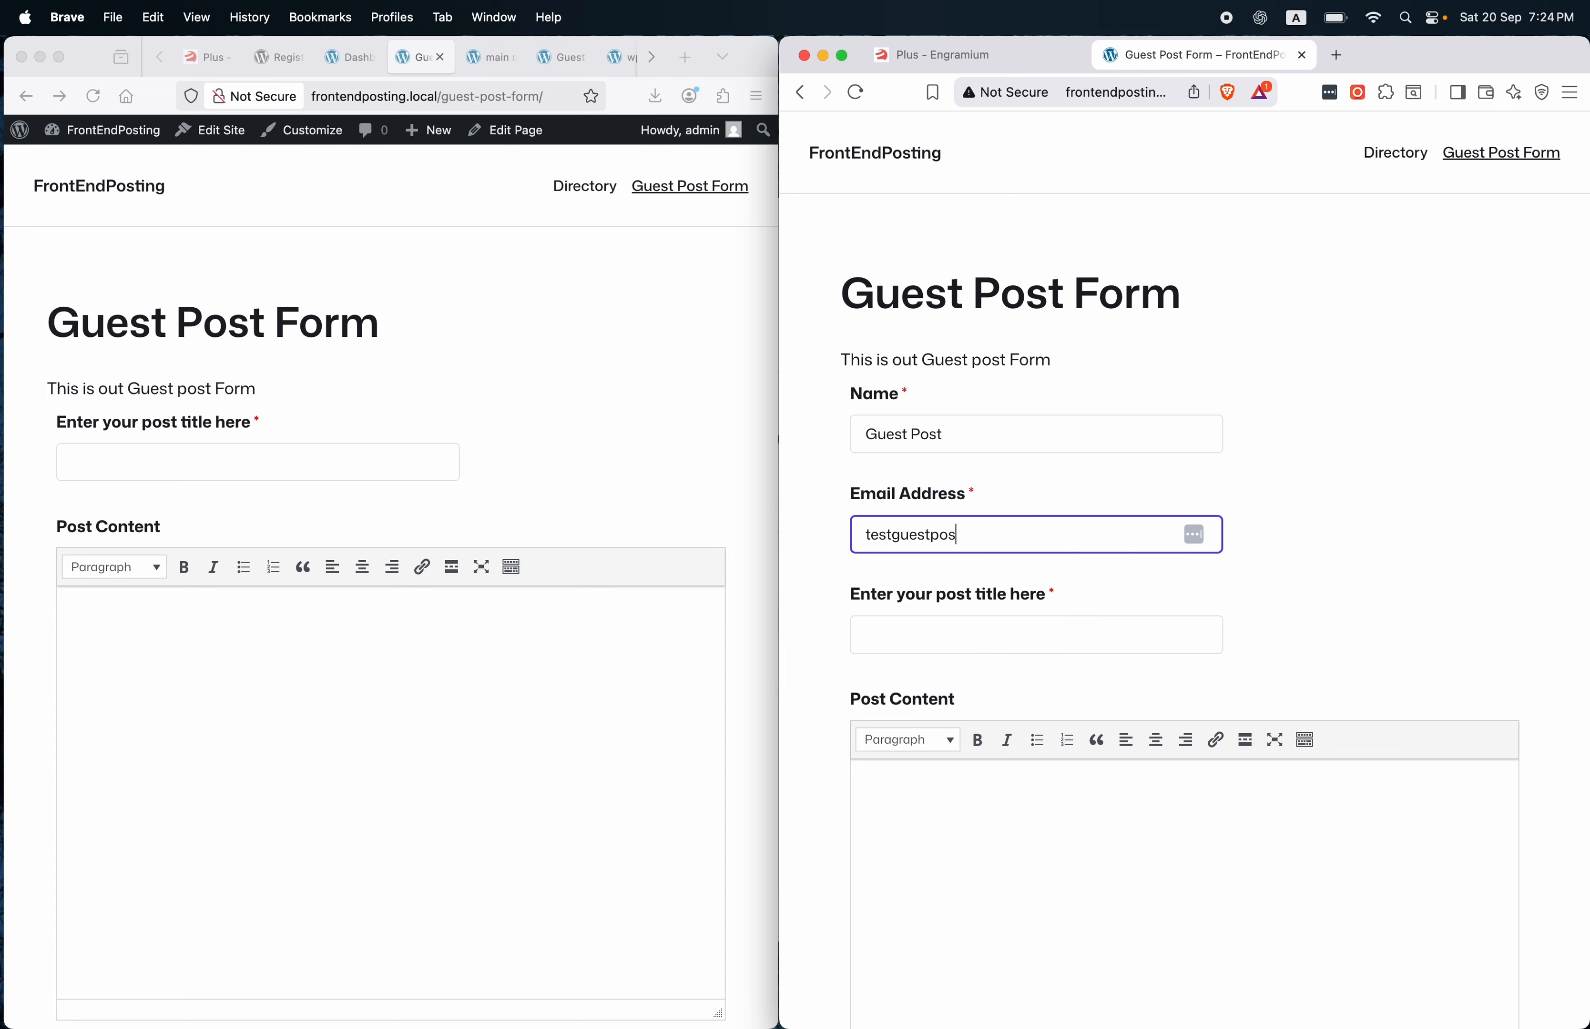
type("t@example.com")
Enter the post title 'This is out test guest post title'.
scroll(1140, 494, "down", 2)
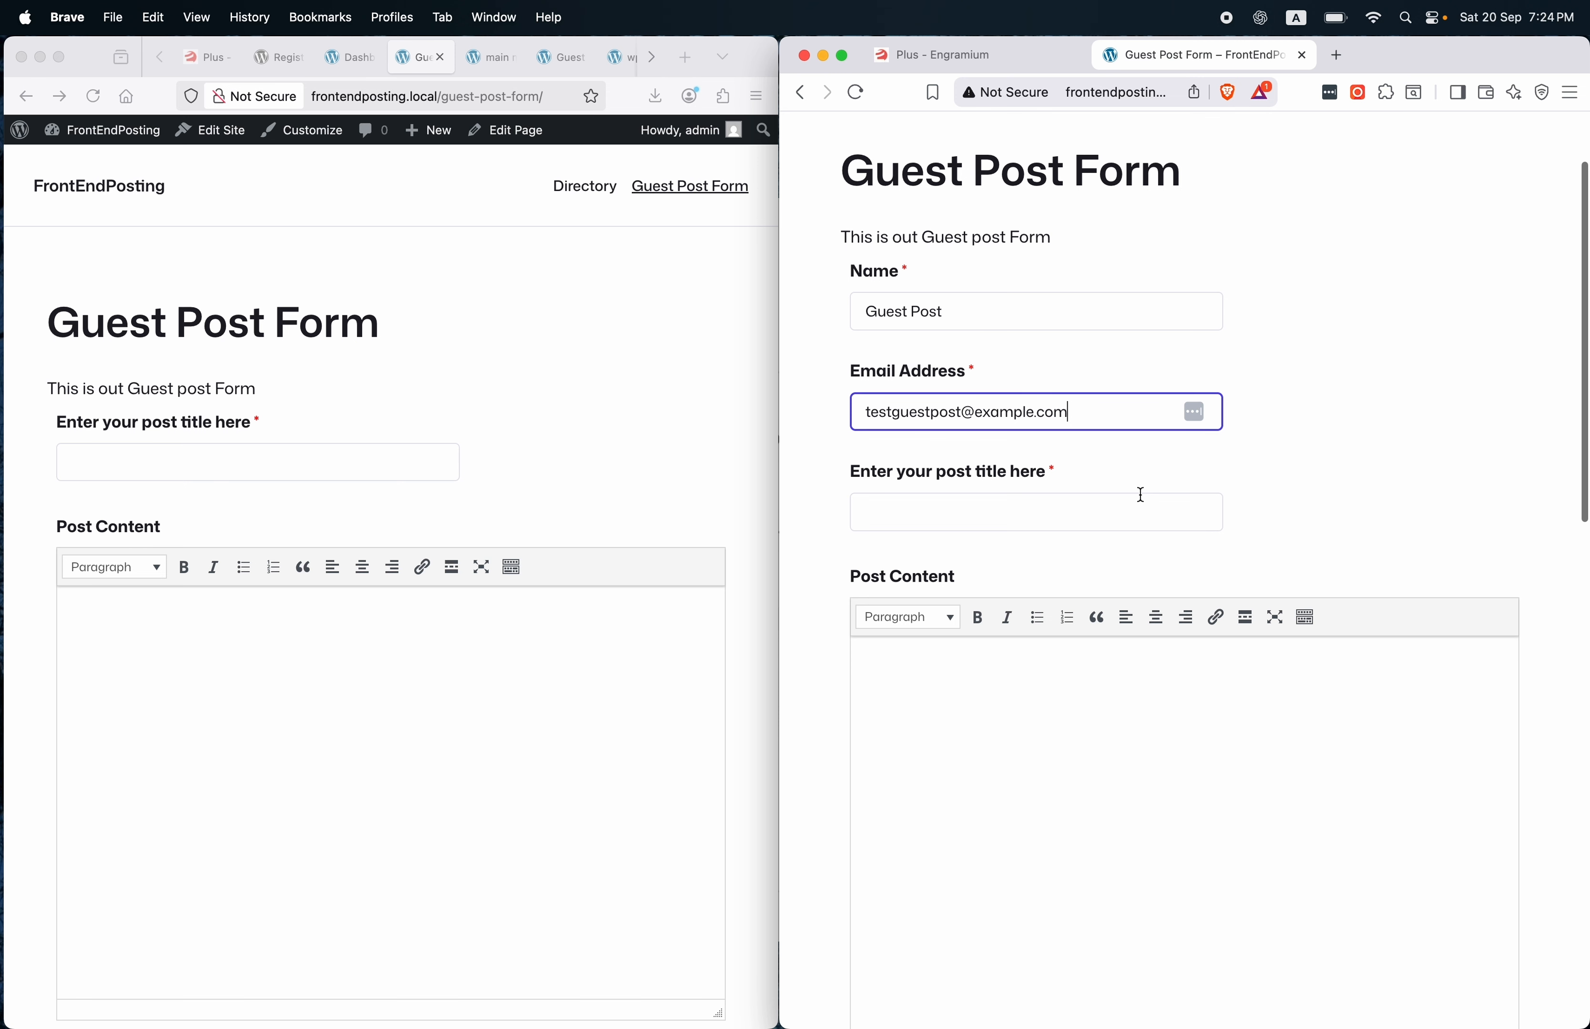
left_click(1001, 515)
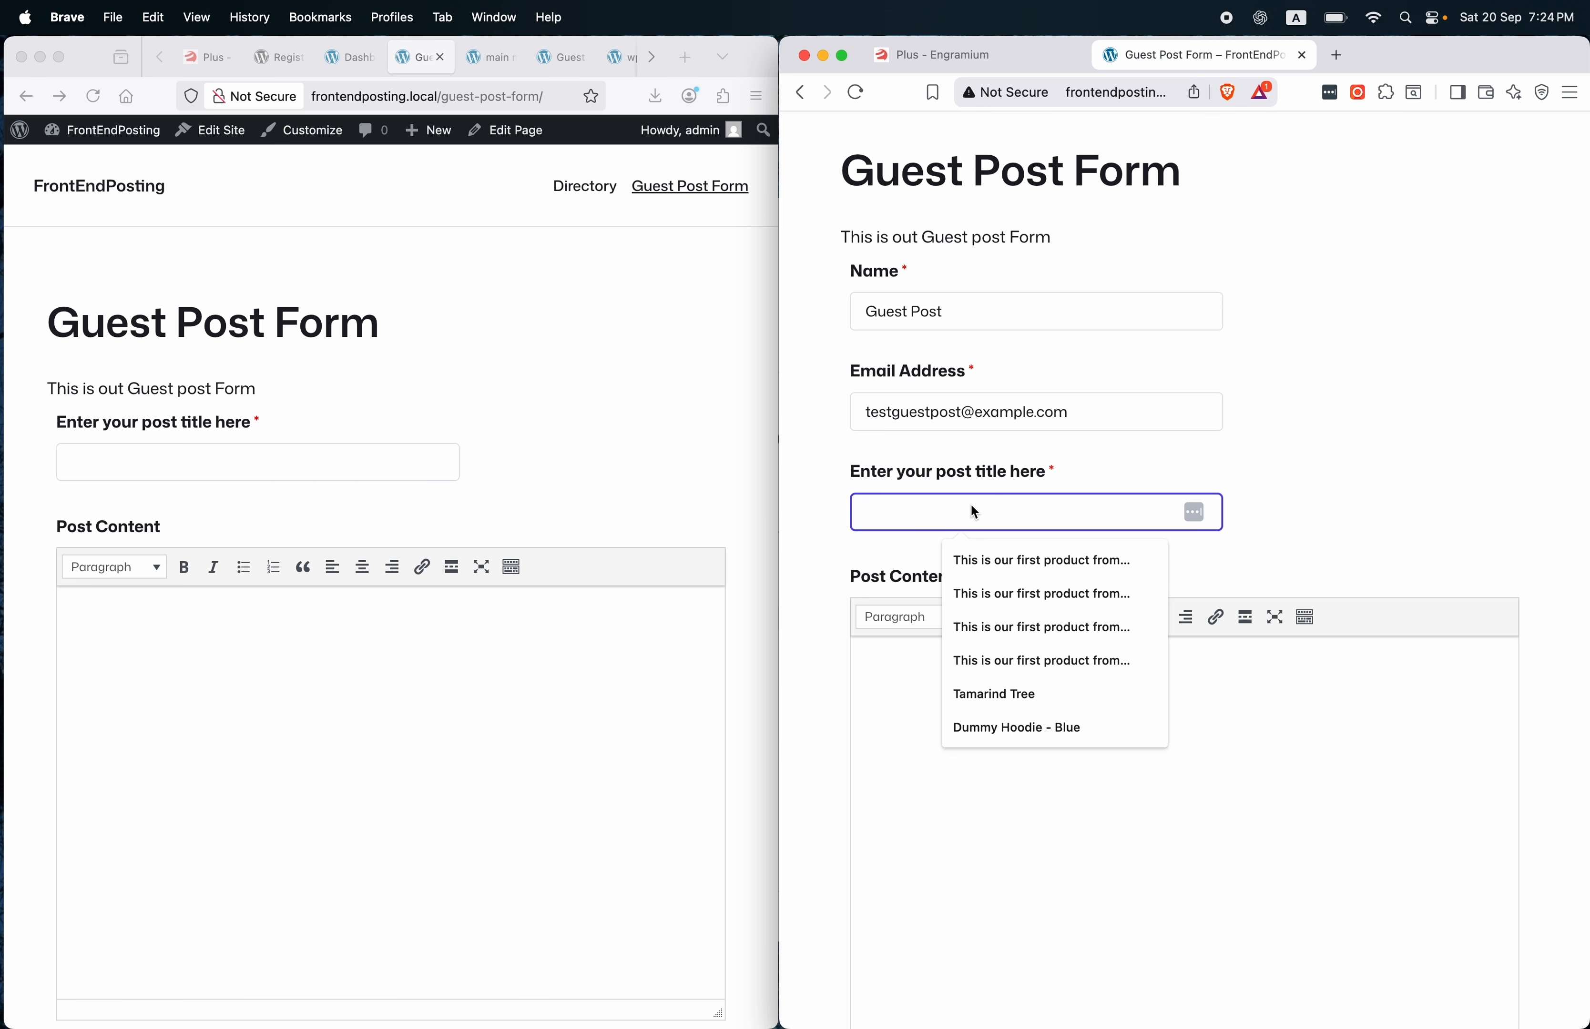
type("This is out test guest post title")
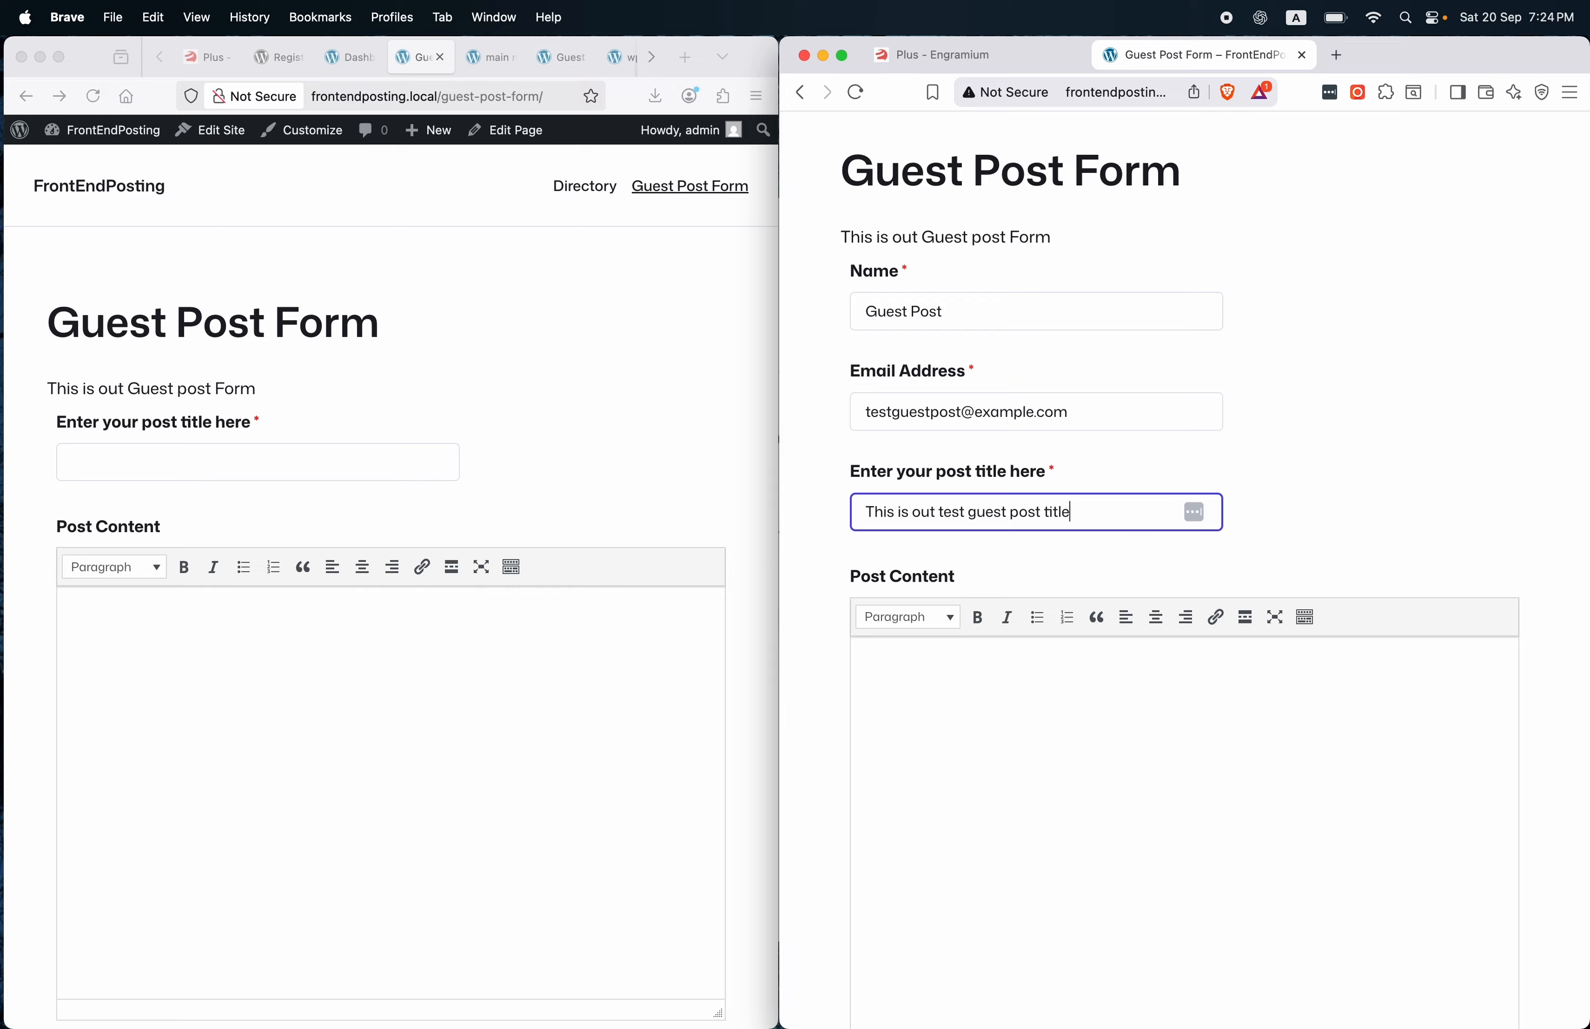
left_click(990, 714)
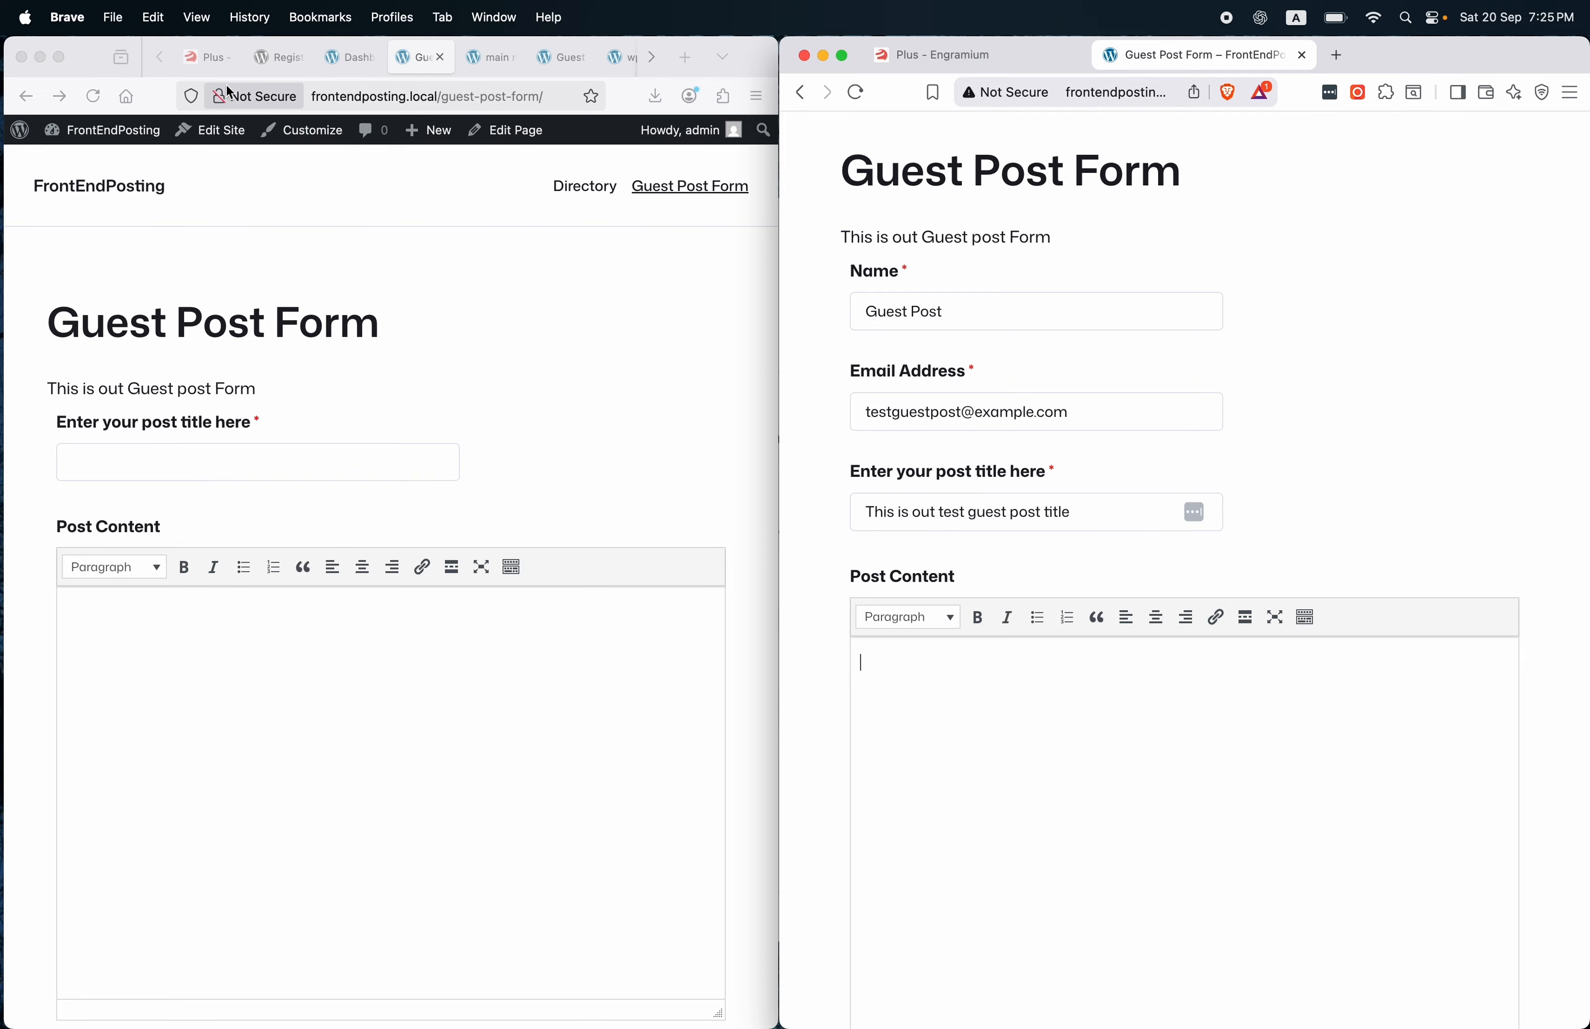
left_click(266, 71)
Copy the Description text from the WP User Frontend plugin page.
scroll(289, 494, "down", 1)
scroll(289, 498, "down", 5)
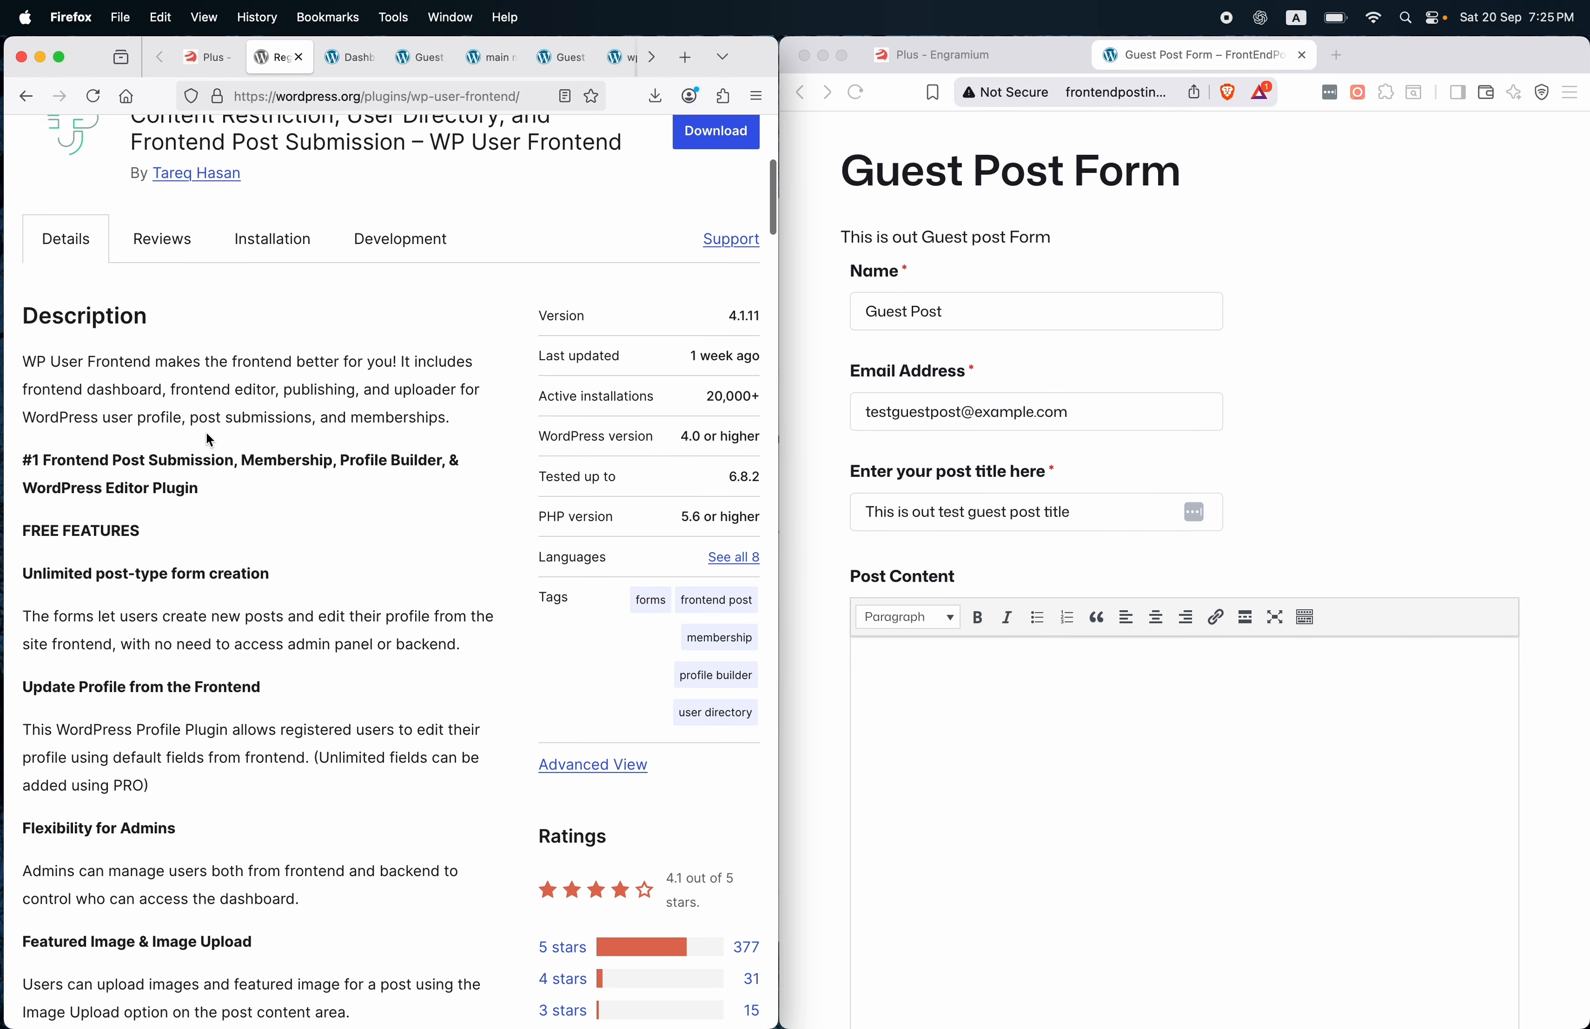
left_click_drag(198, 490, 23, 316)
right_click(113, 396)
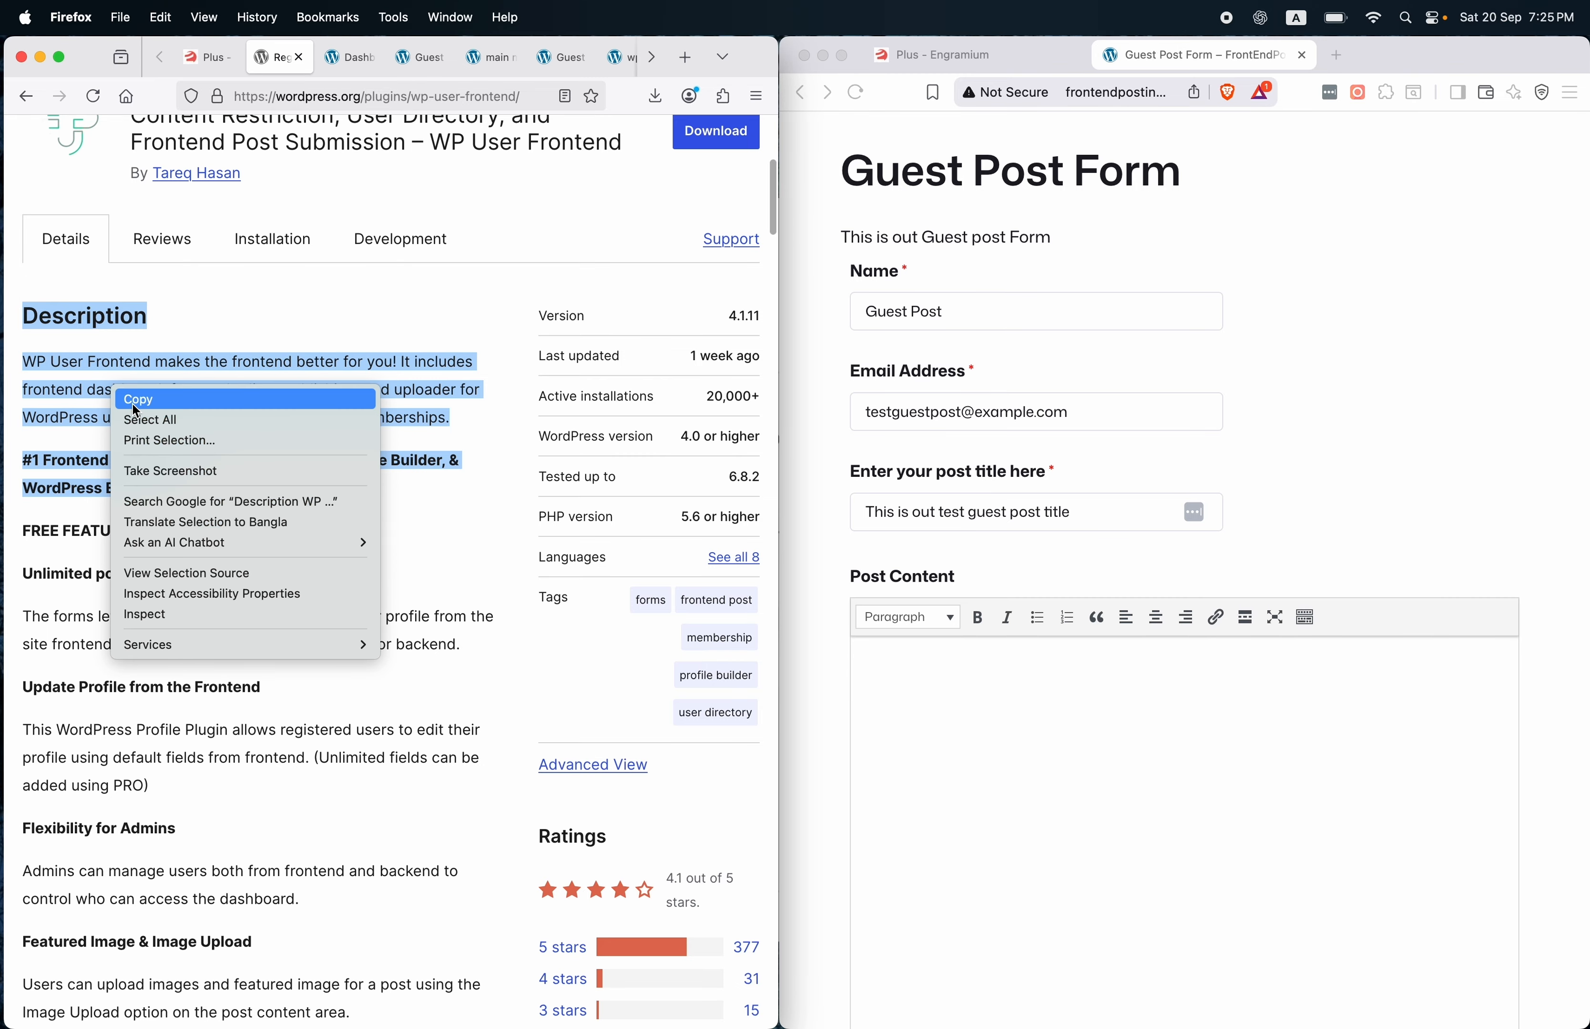
left_click(136, 405)
Paste the copied plugin description into the guest form's Post Content.
left_click(612, 67)
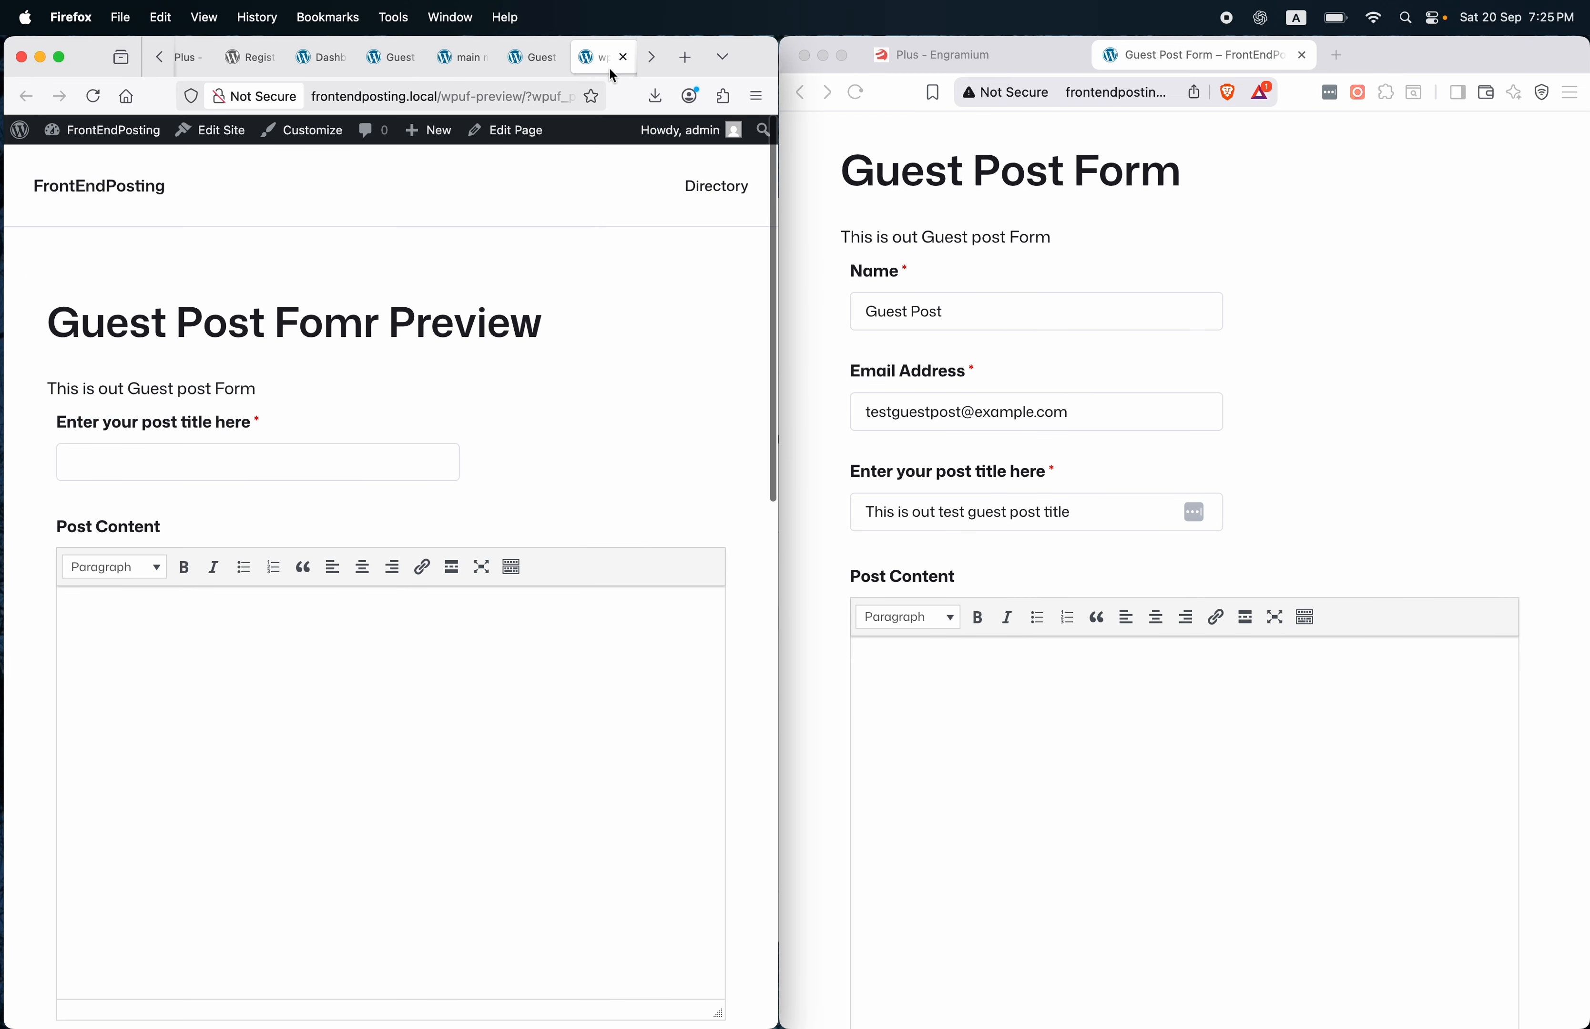
left_click(530, 64)
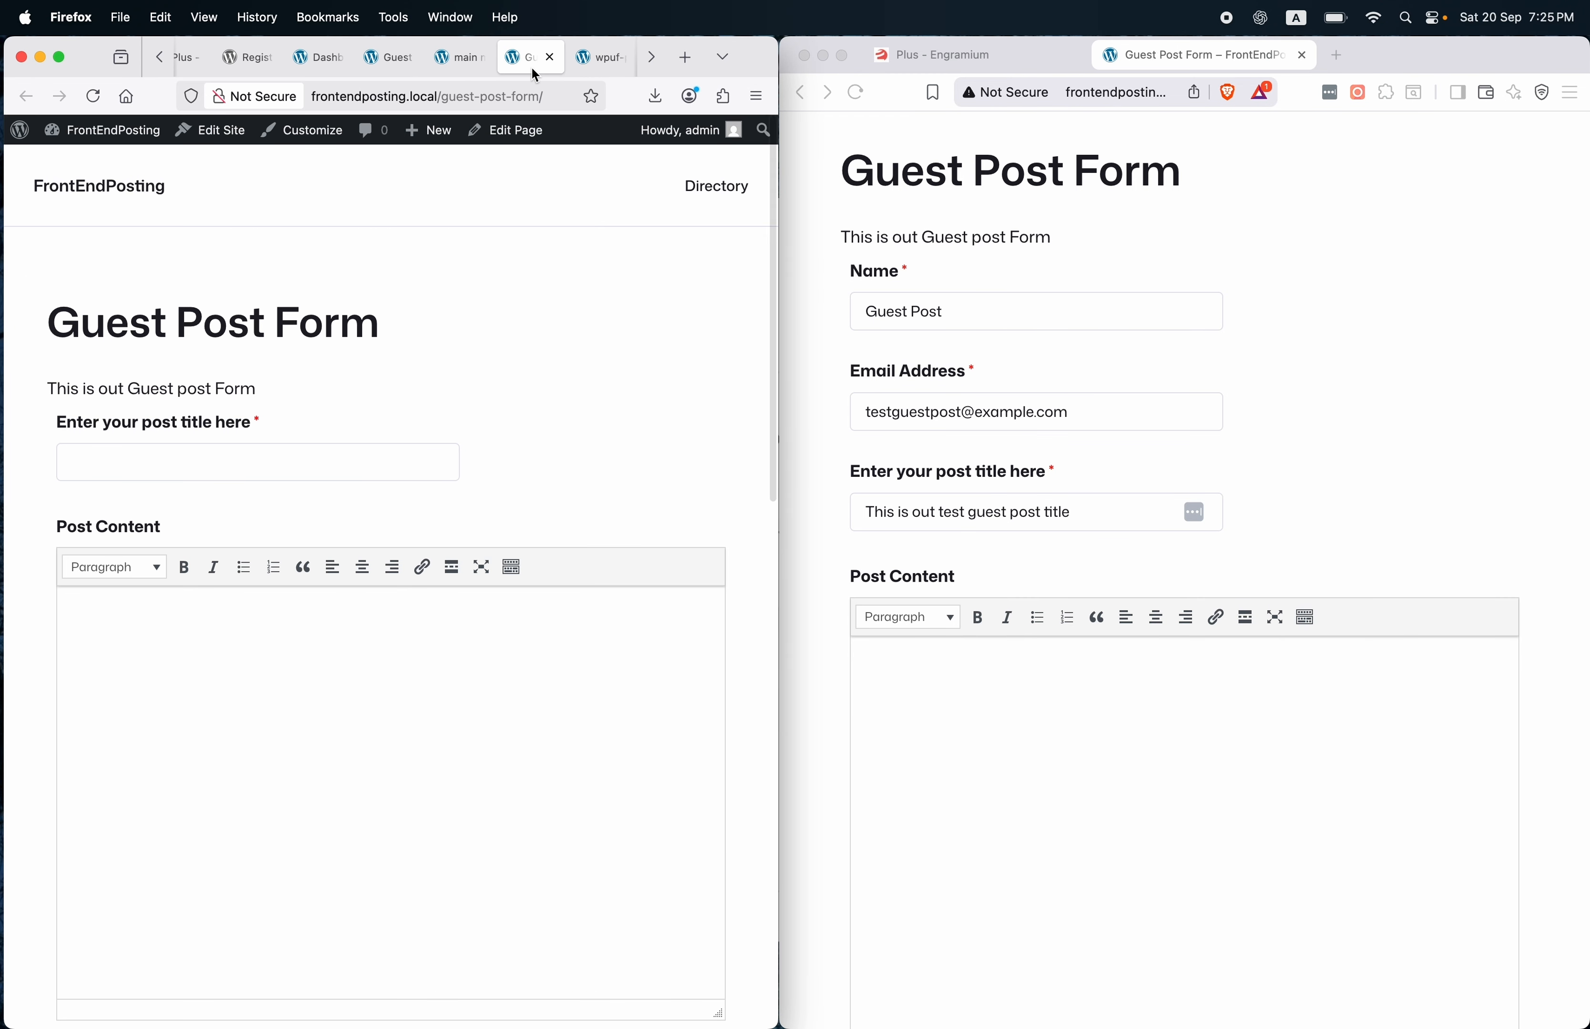
left_click(463, 65)
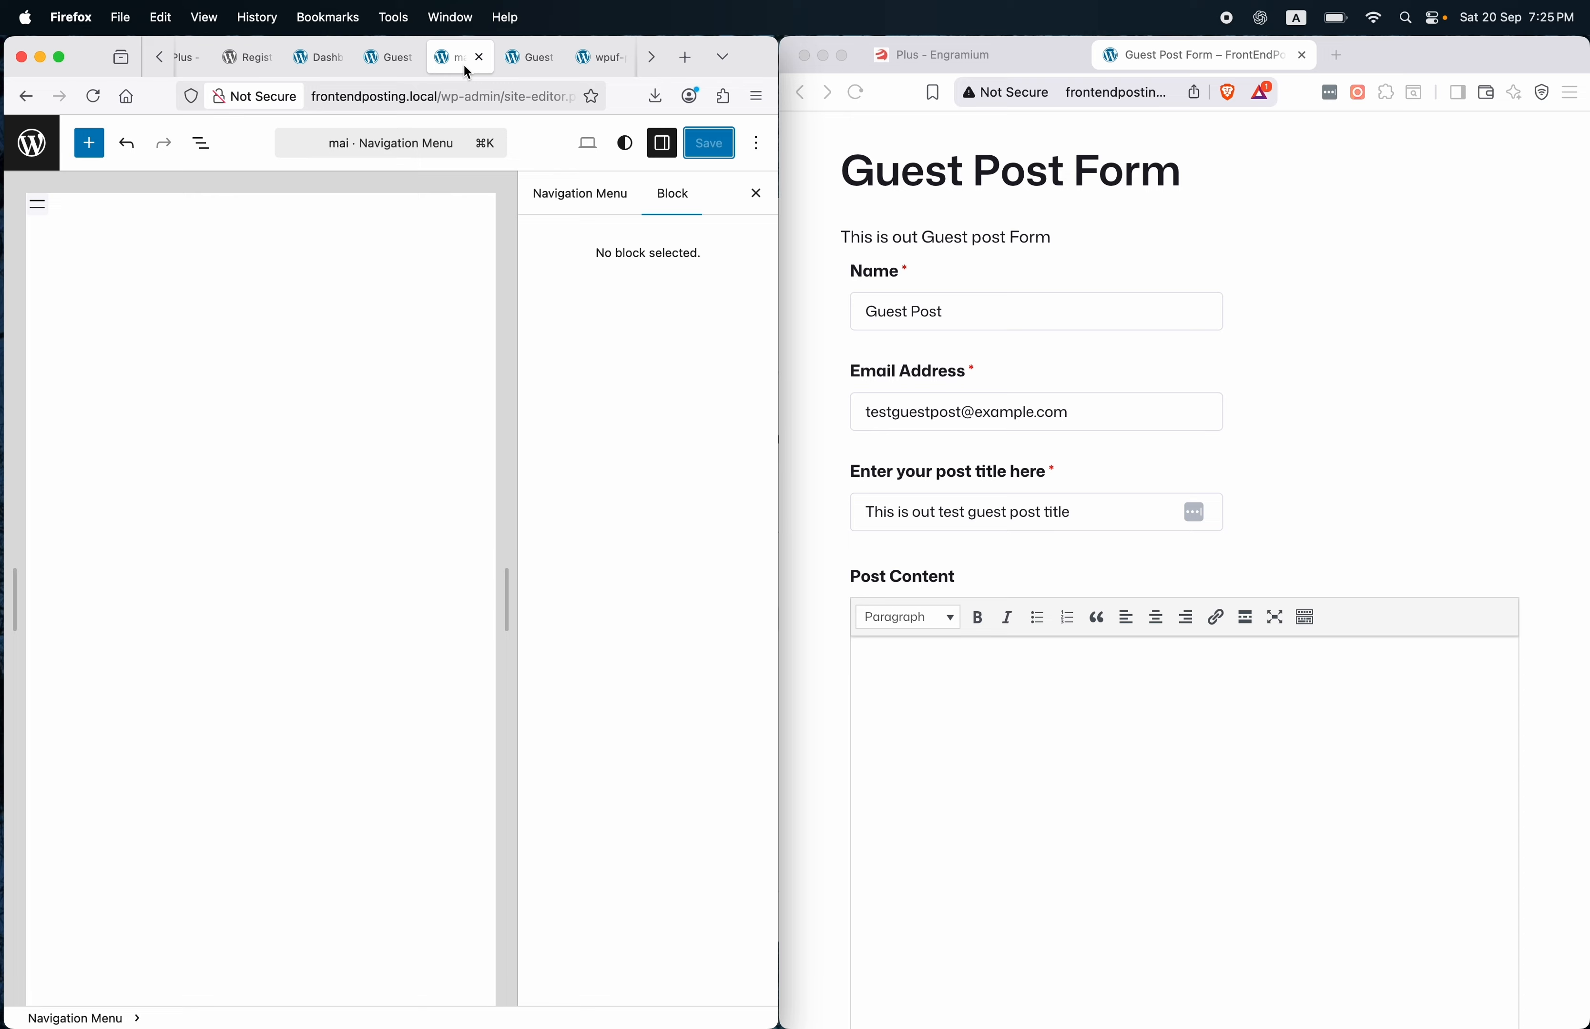
left_click(386, 56)
left_click(309, 57)
scroll(1090, 669, "down", 3)
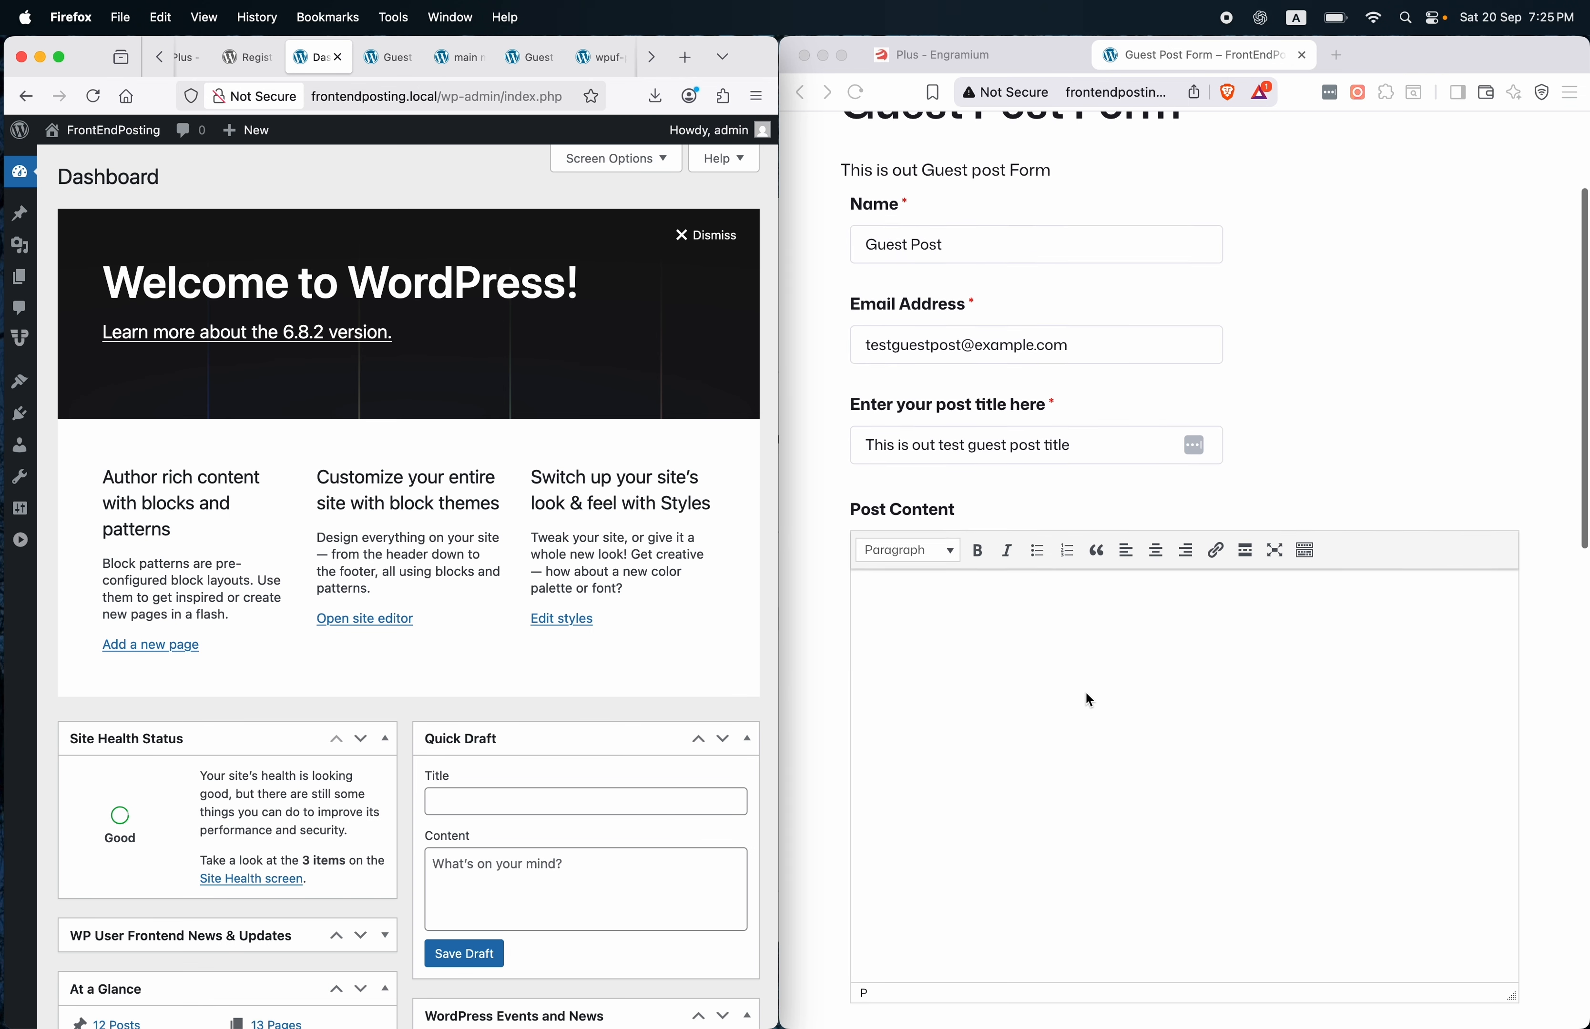
left_click(1033, 621)
key("super+v")
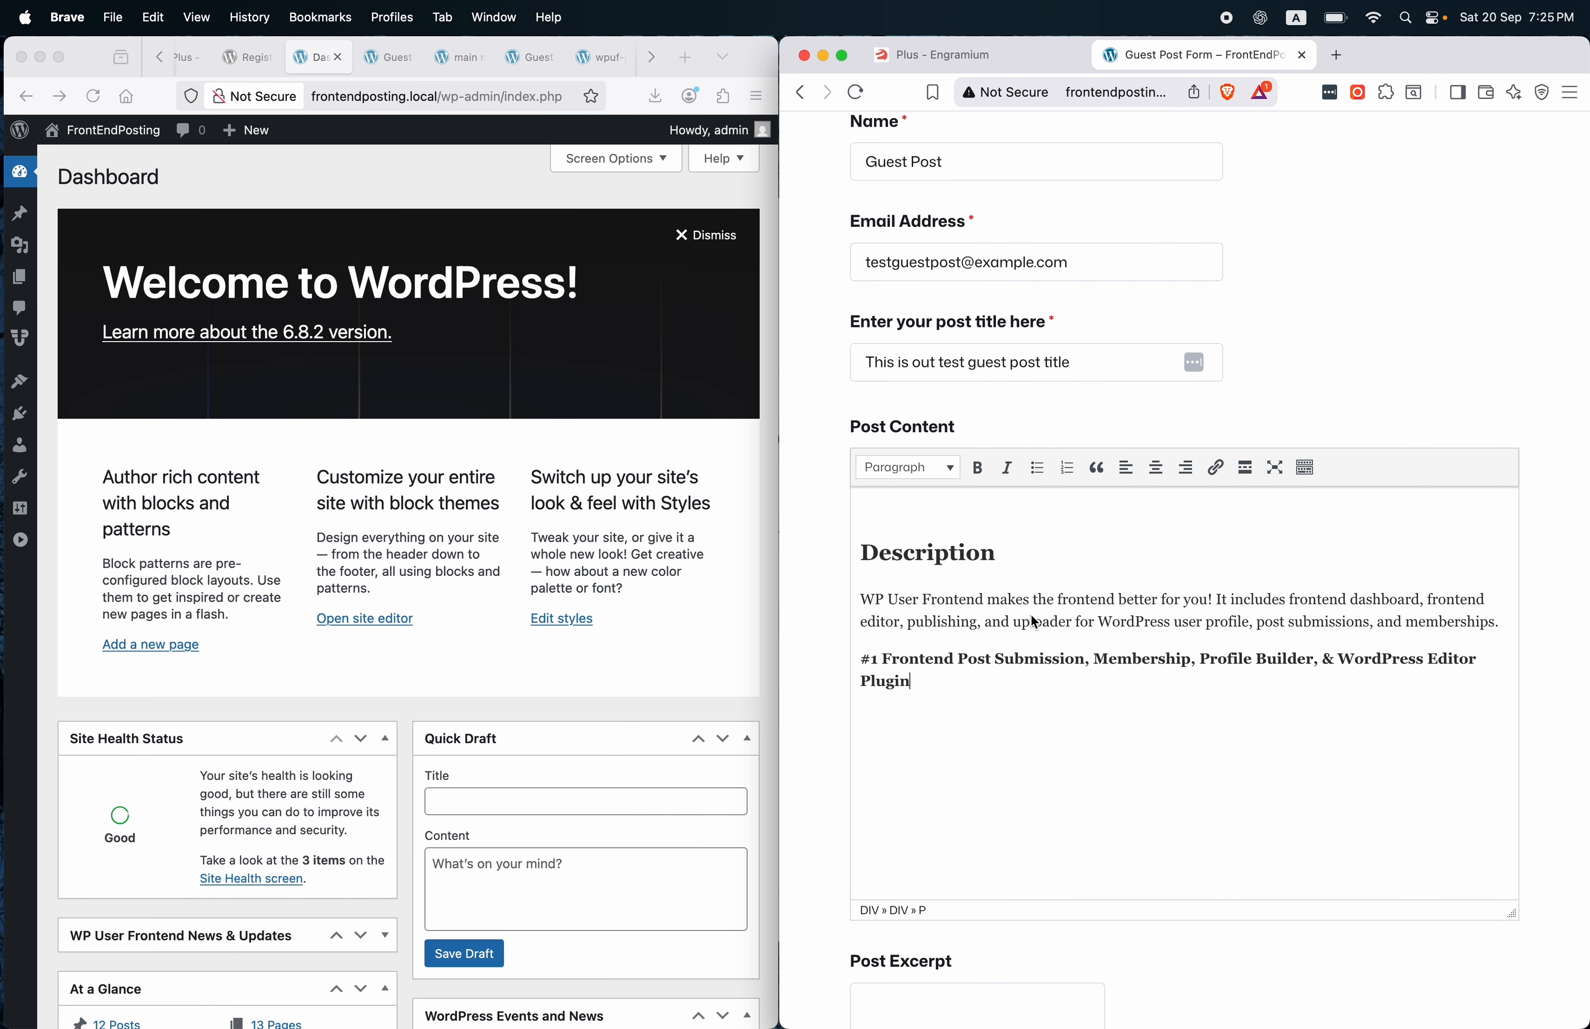
Write the excerpt 'This our first post except' and attach a featured image.
scroll(1033, 621, "down", 5)
left_click(944, 677)
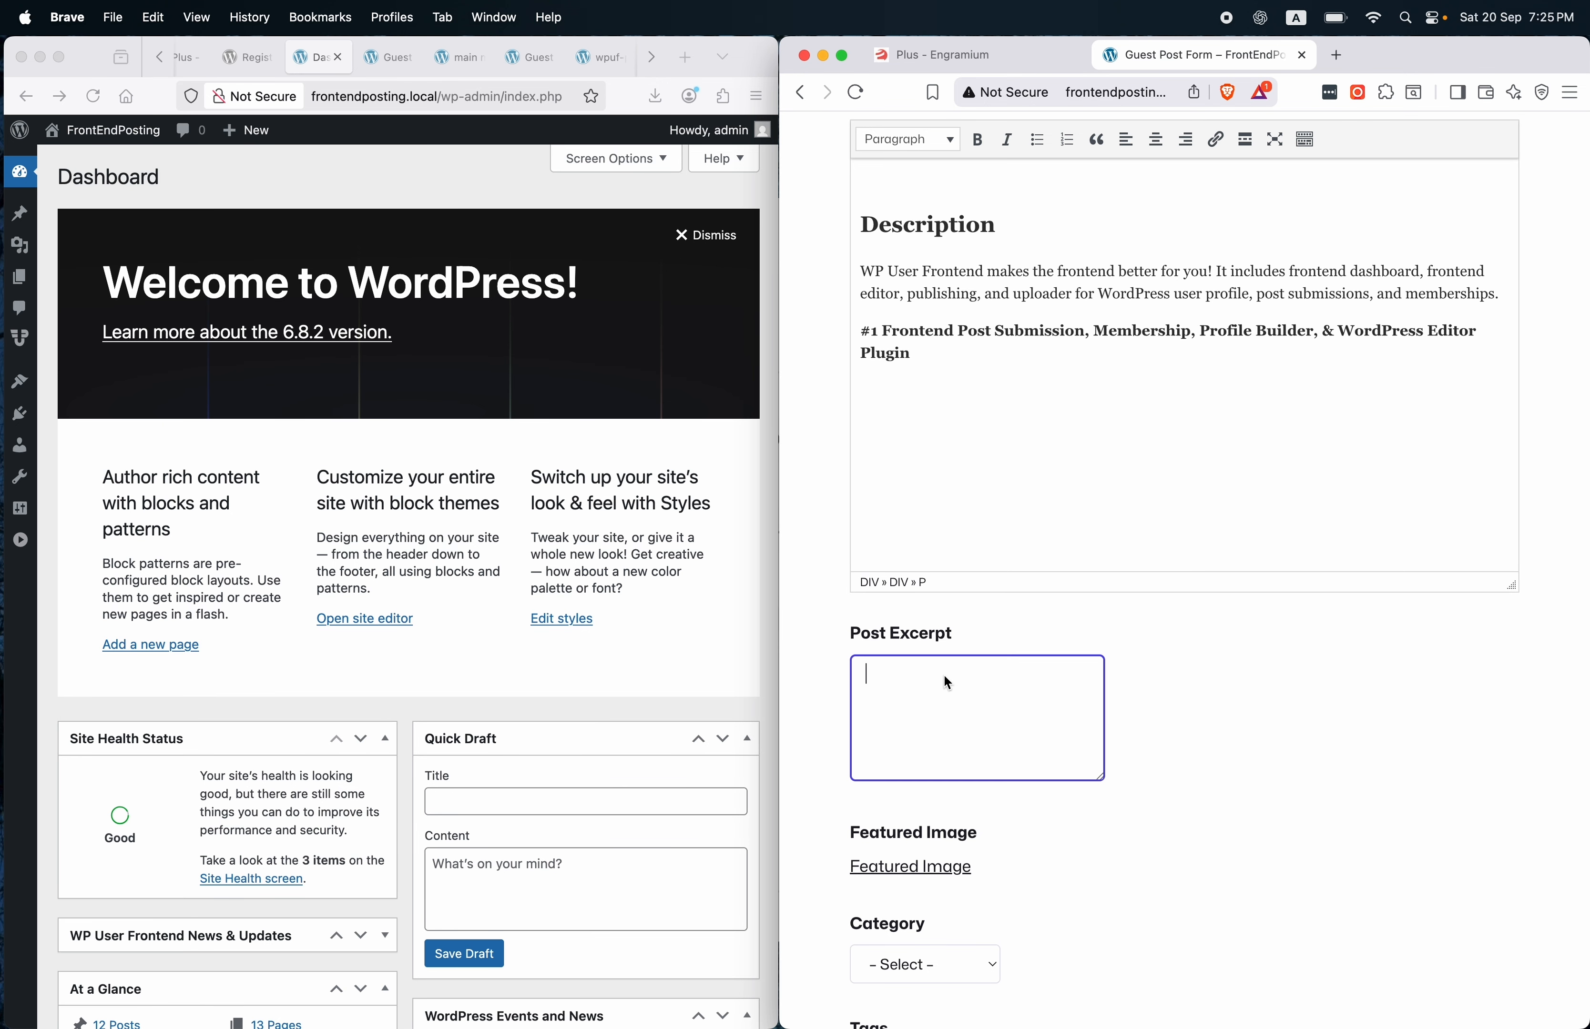
type("This out")
key("BackSpace")
key("BackSpace")
type("r first post except")
scroll(991, 751, "down", 3)
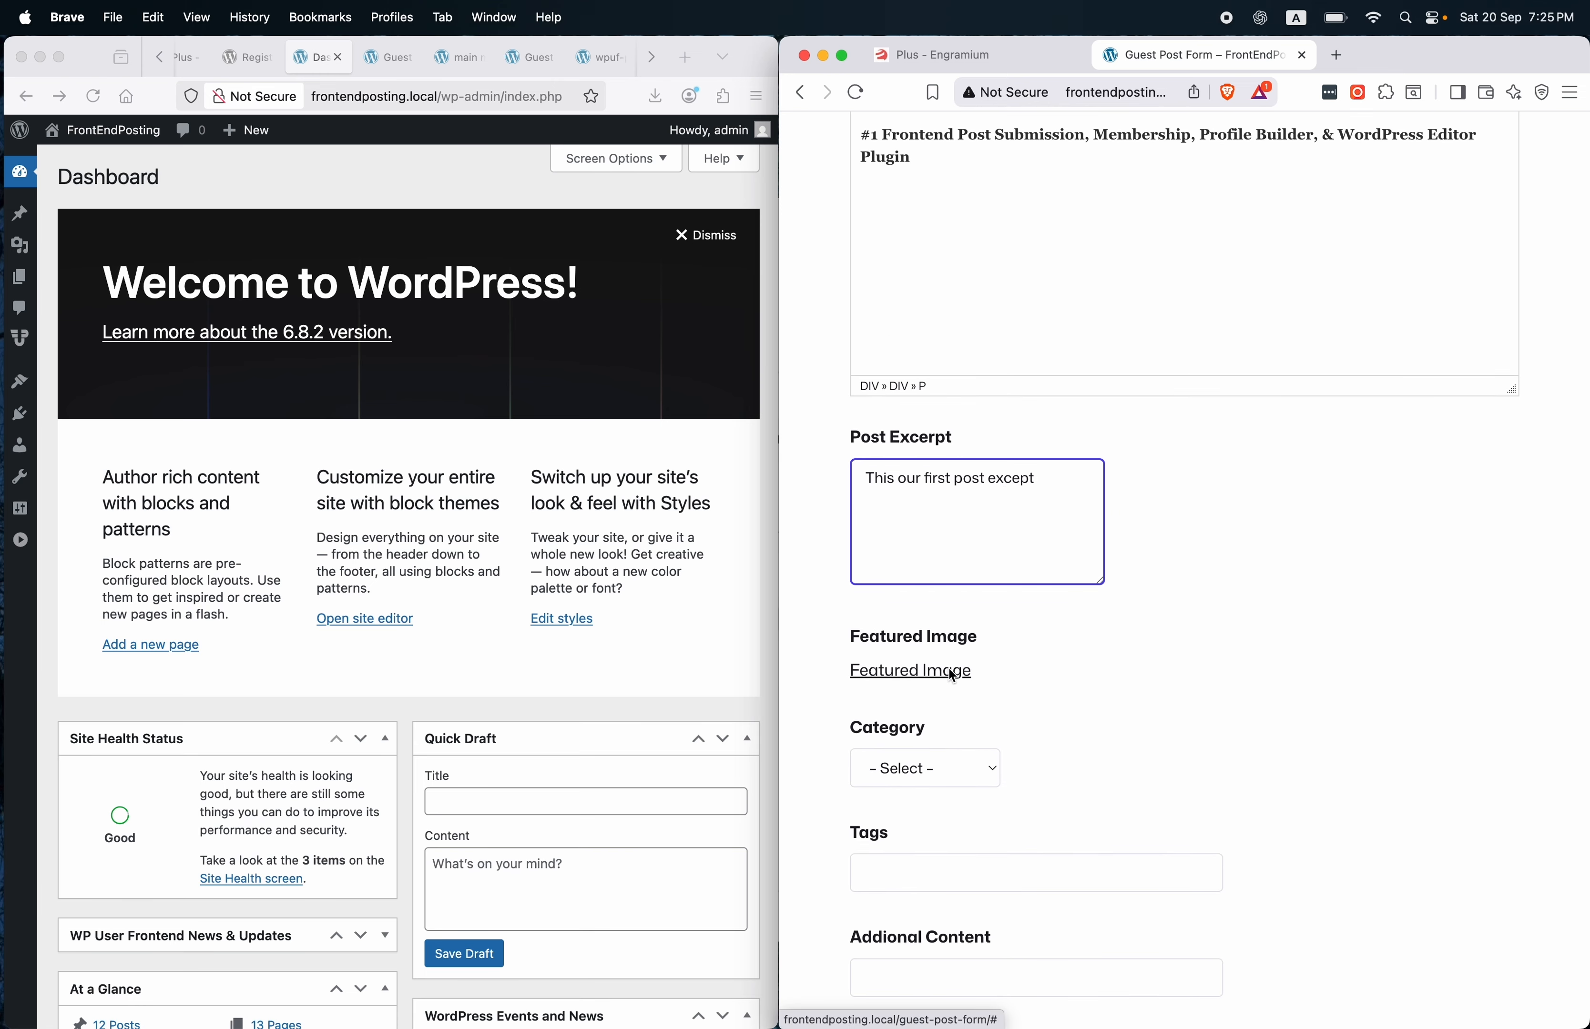
left_click(953, 673)
Choose category quam, add tags one, two, three and 'Additon COntent Added', then submit the post.
scroll(1072, 675, "down", 3)
scroll(1070, 669, "down", 2)
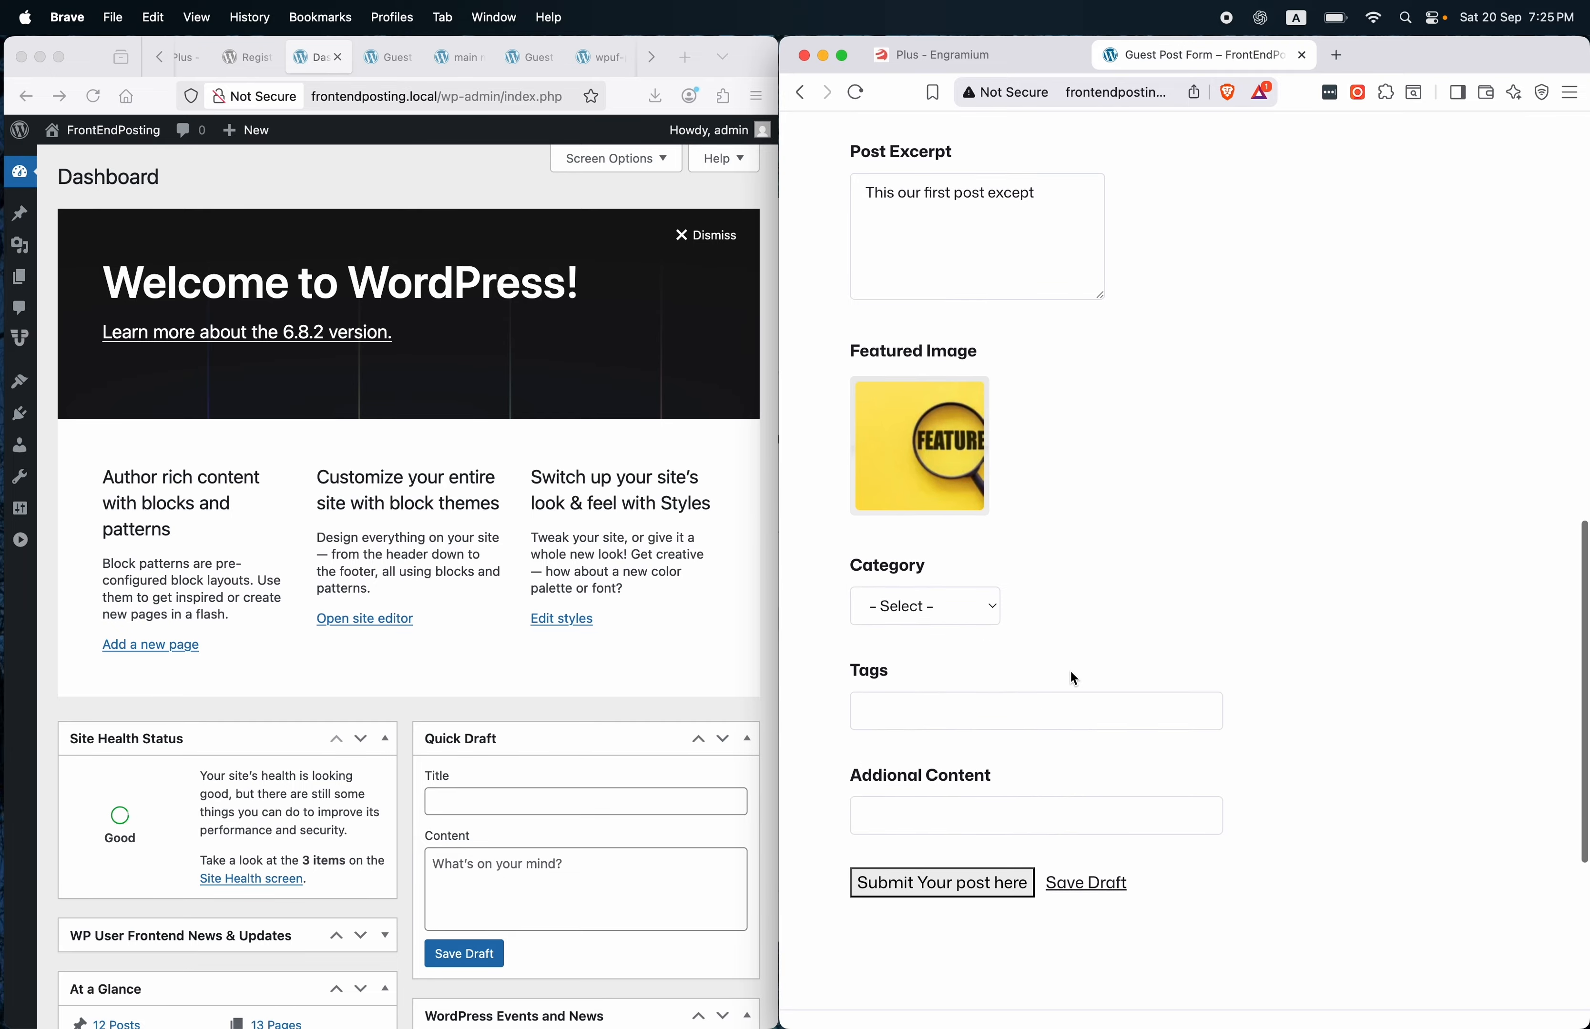
left_click(963, 573)
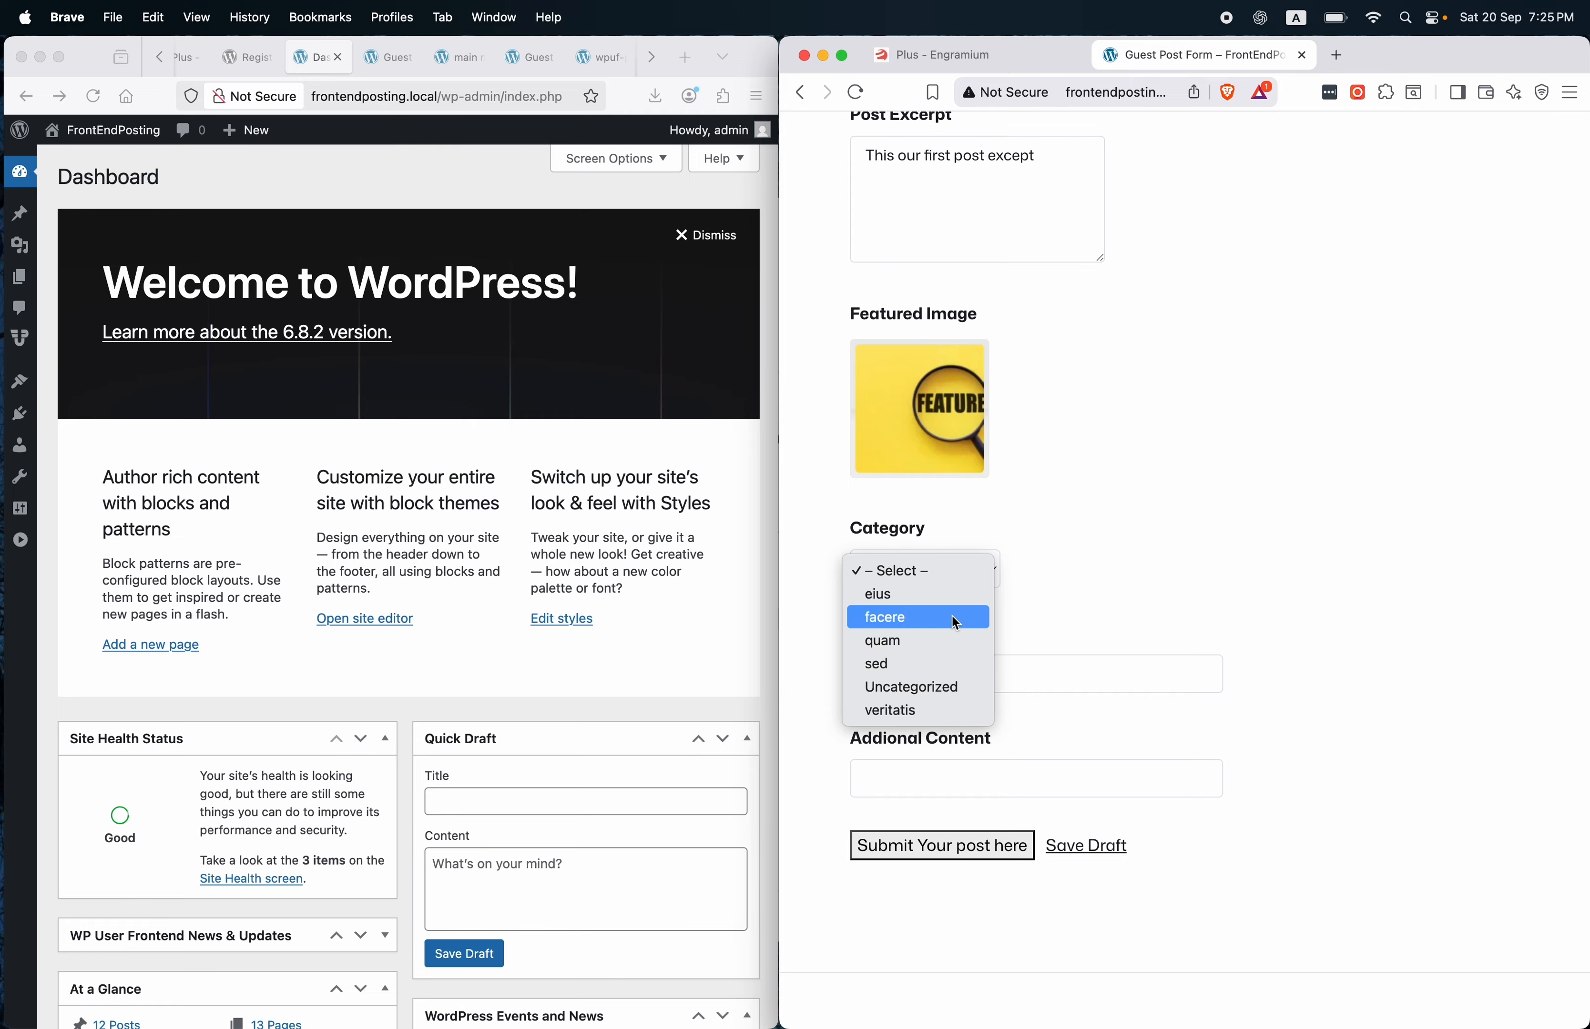
left_click(949, 638)
scroll(992, 598, "down", 2)
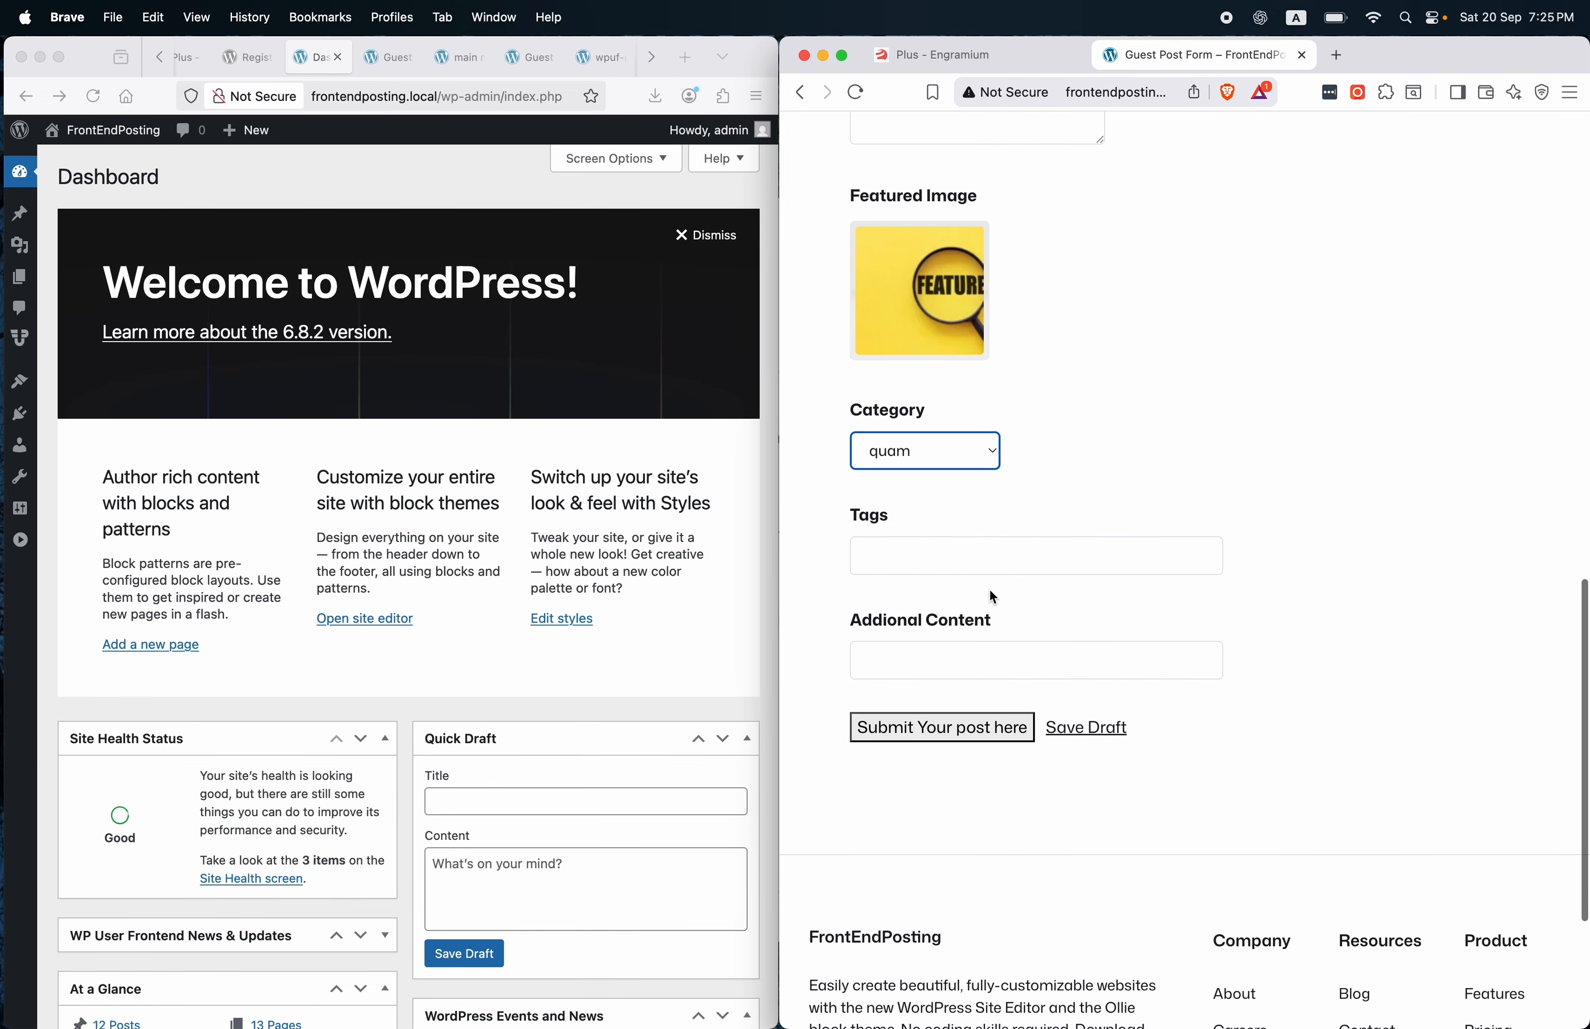
left_click(947, 551)
type("on")
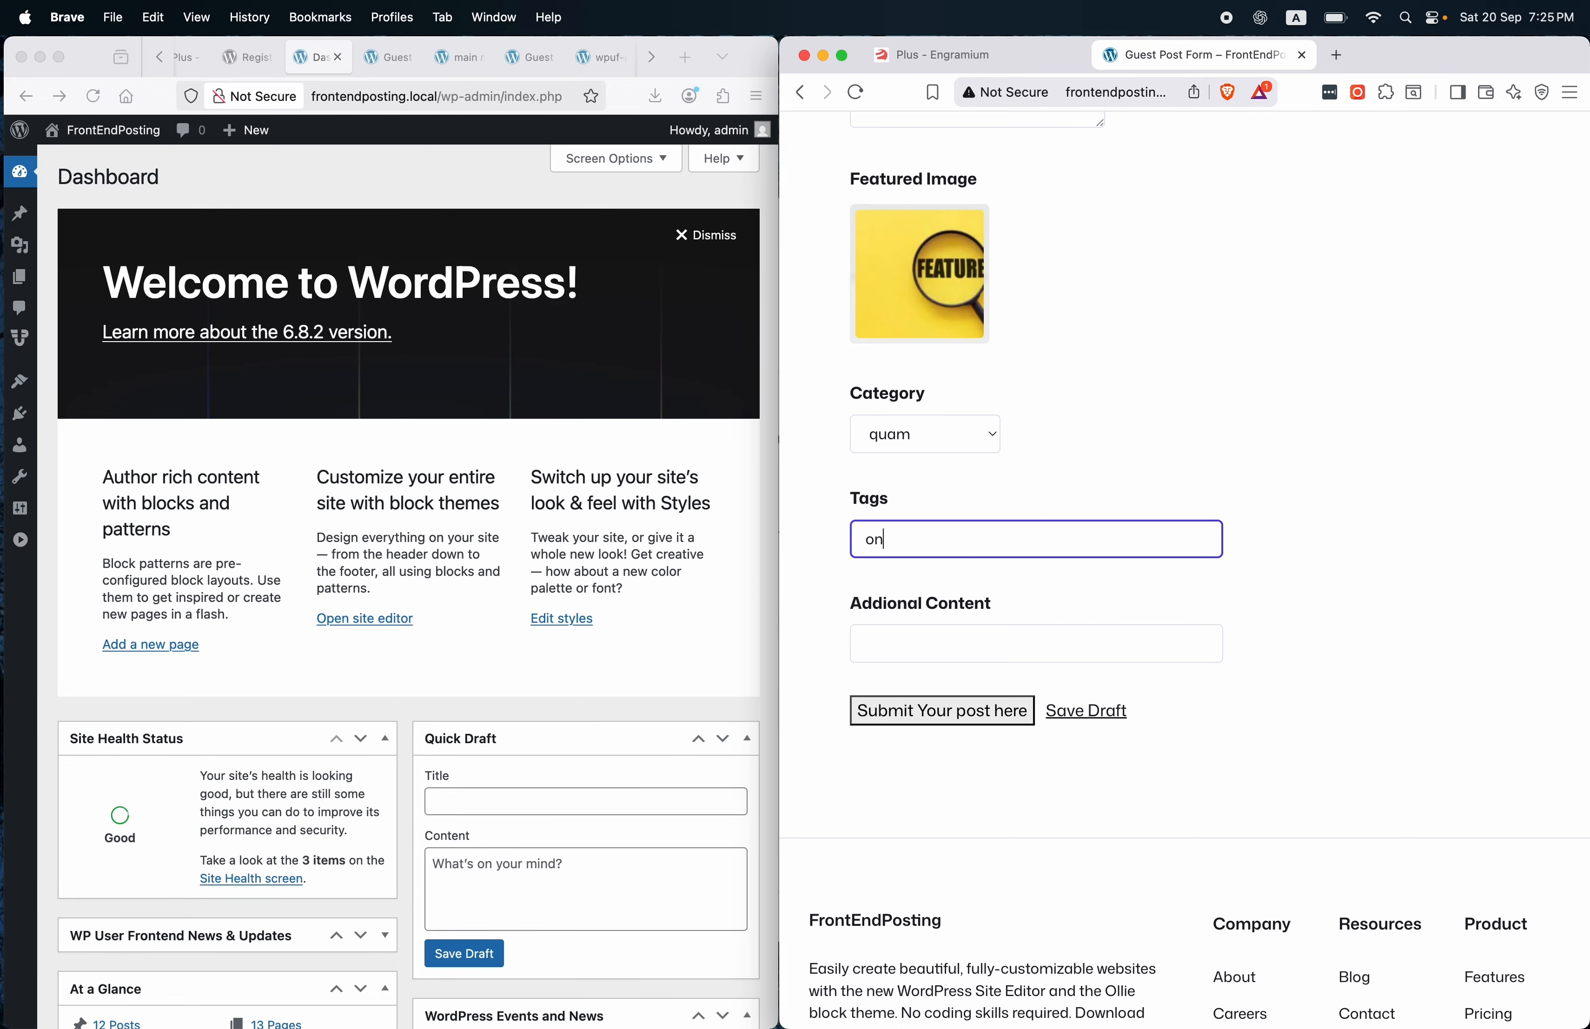
type("e, two, three")
left_click(931, 642)
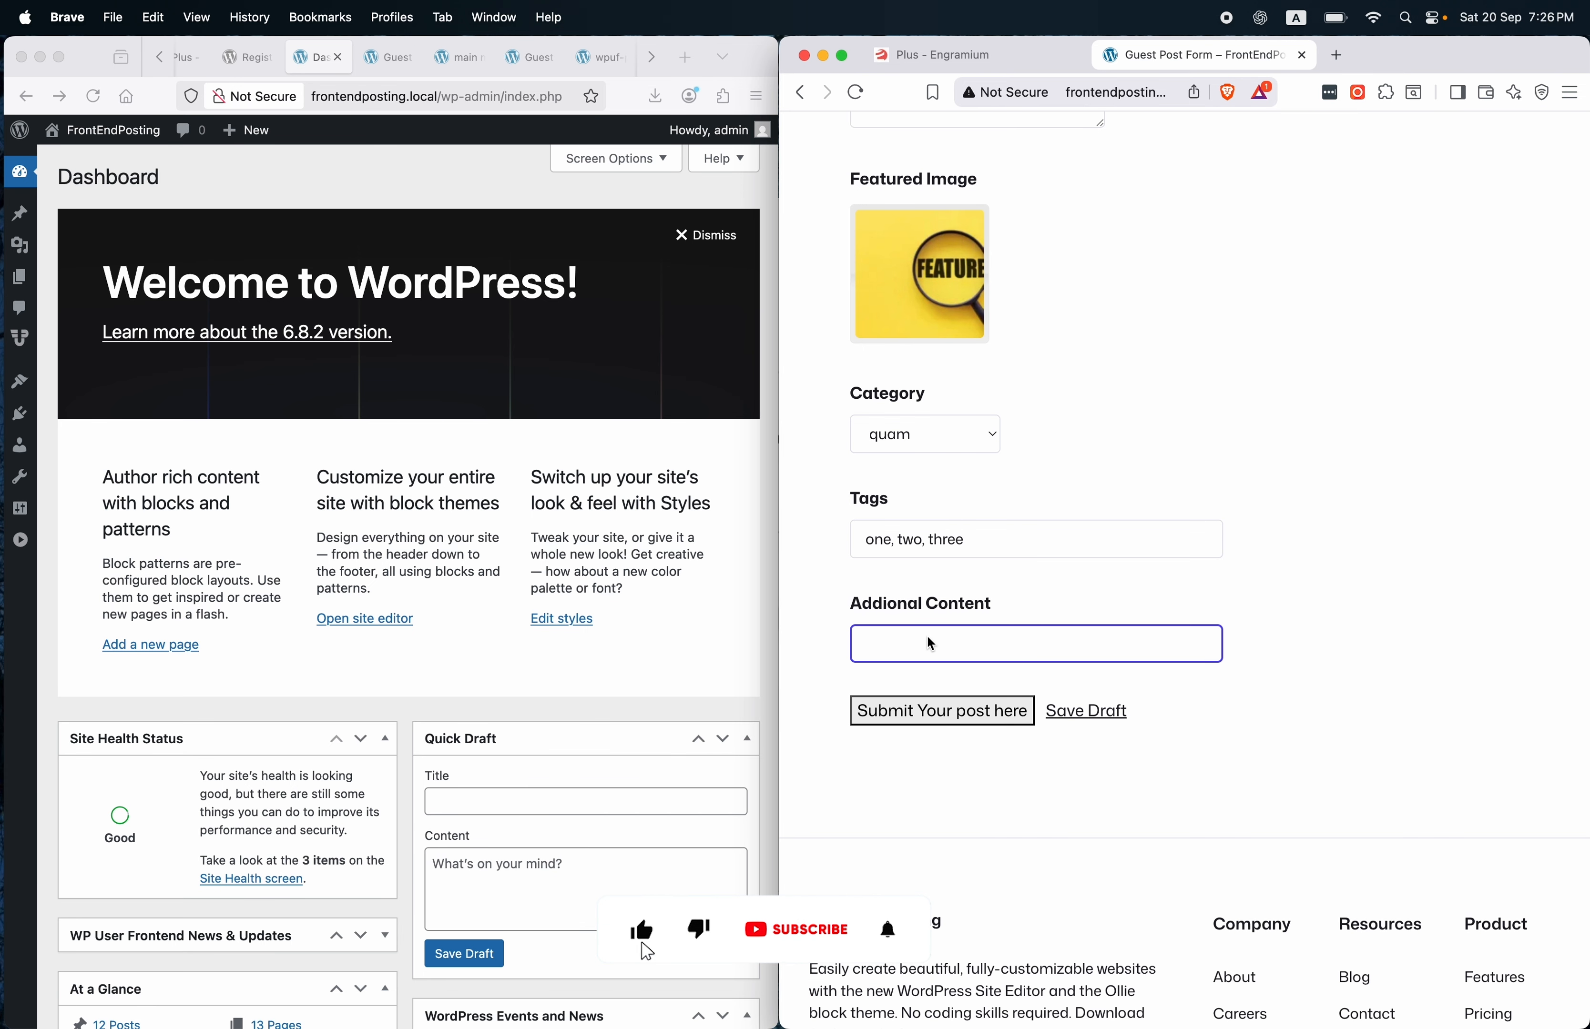
type("Additon")
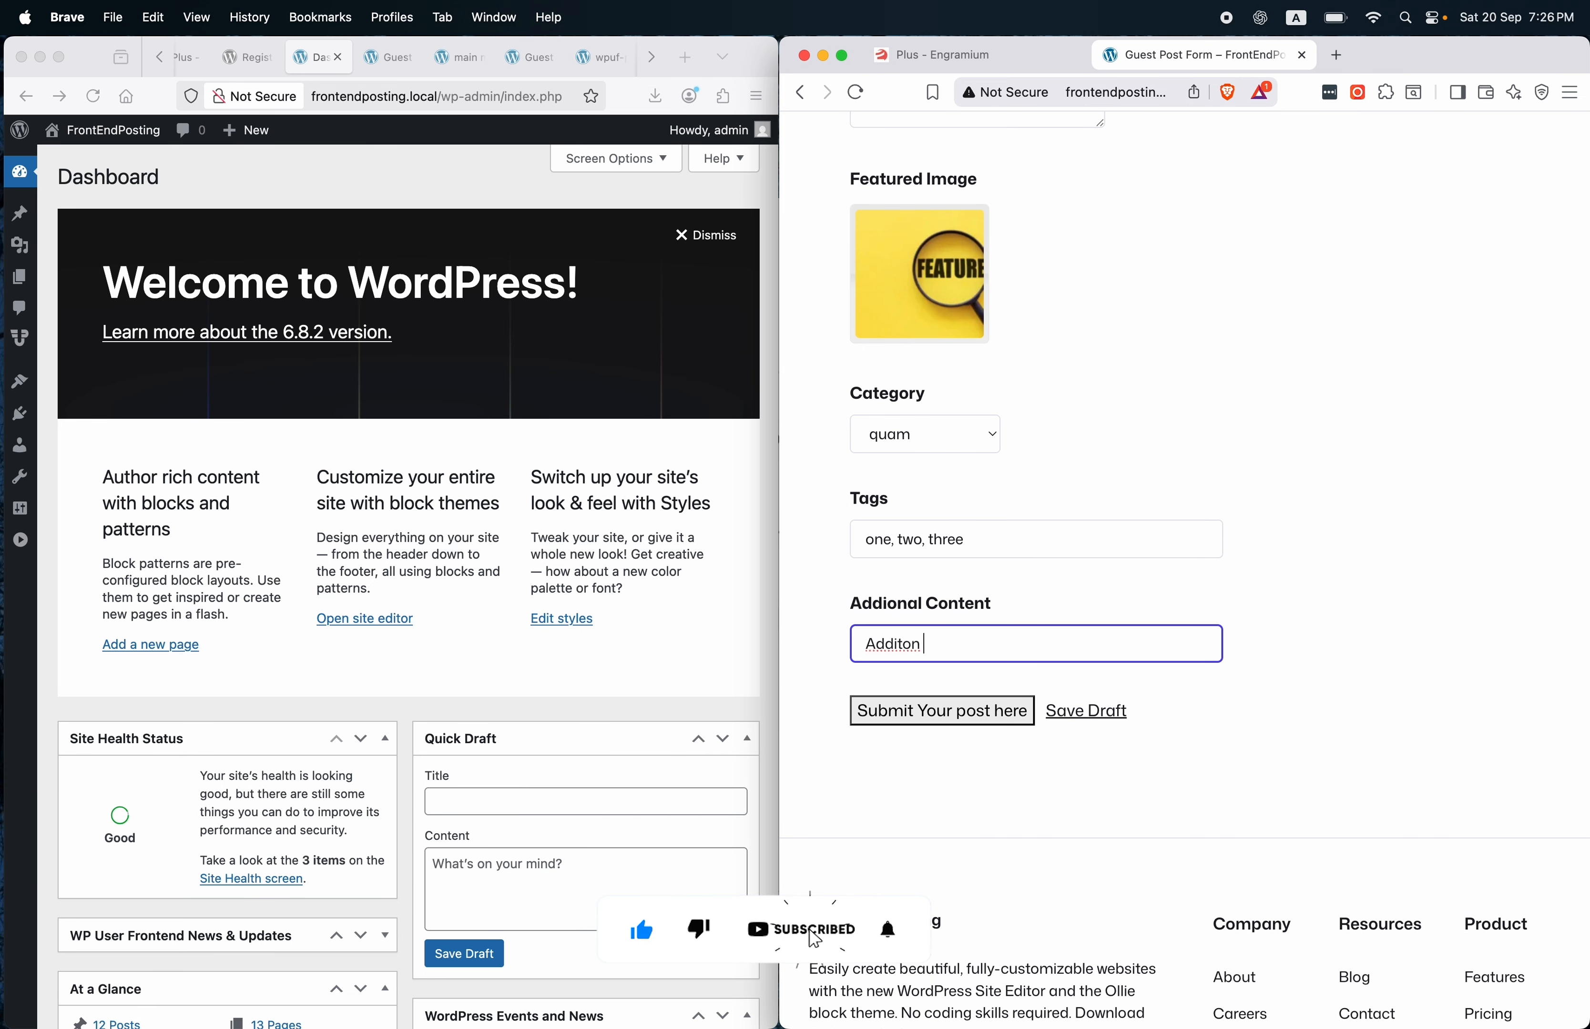
type(" COntent A")
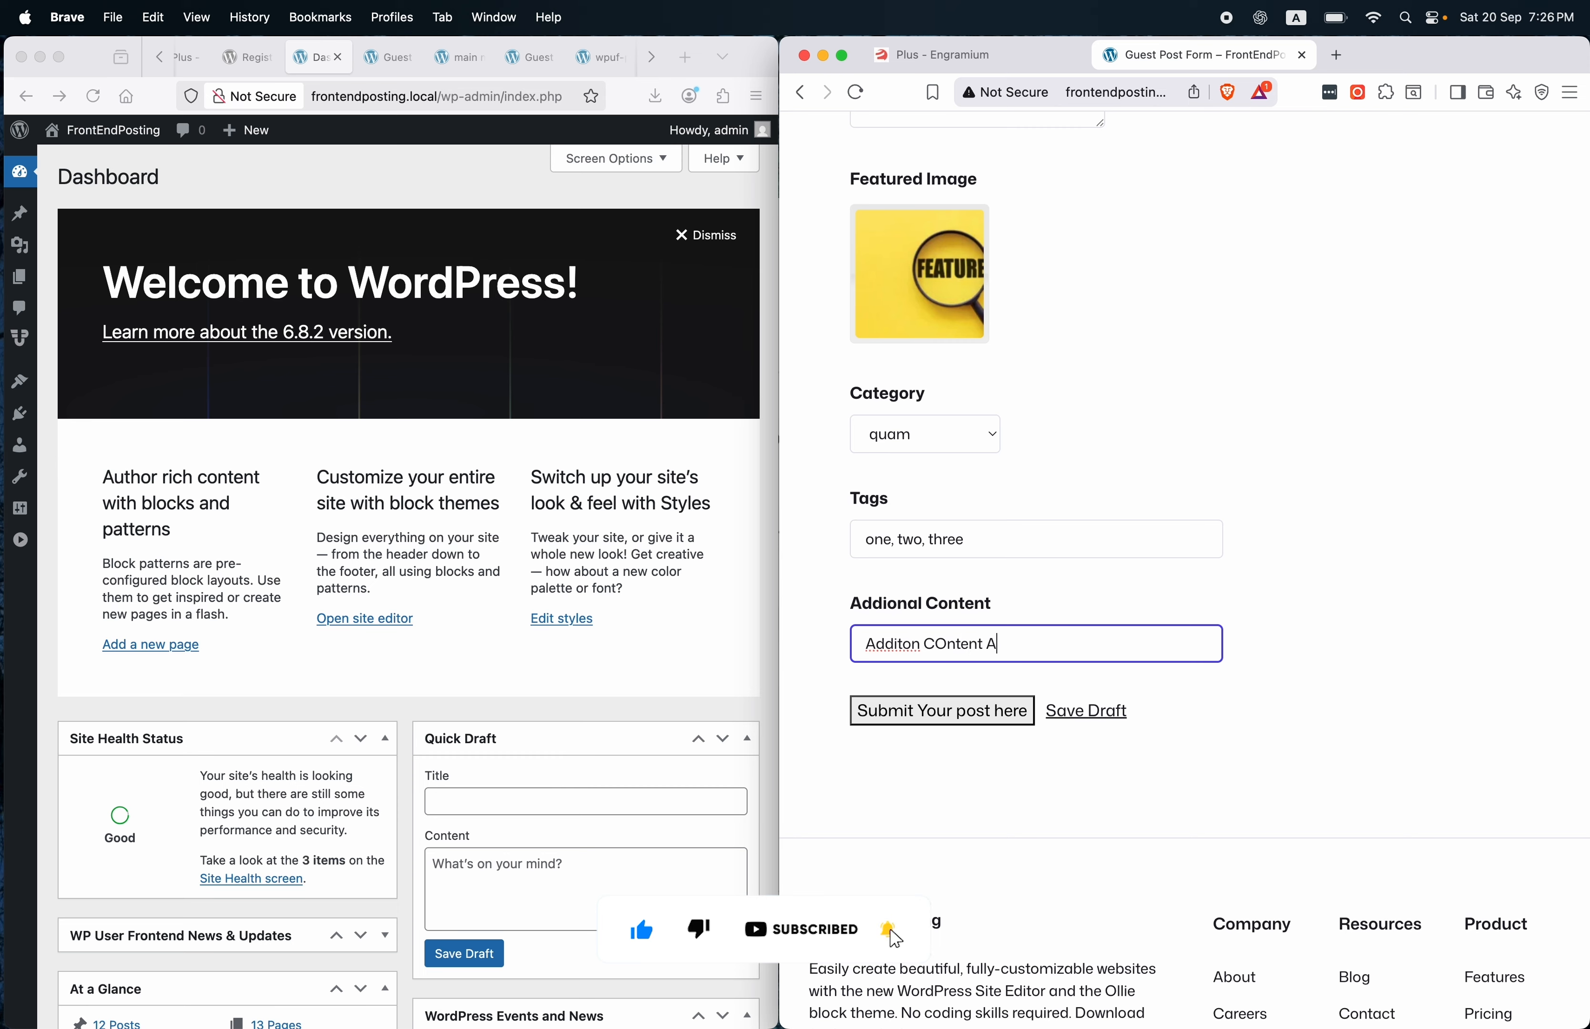
type("dded")
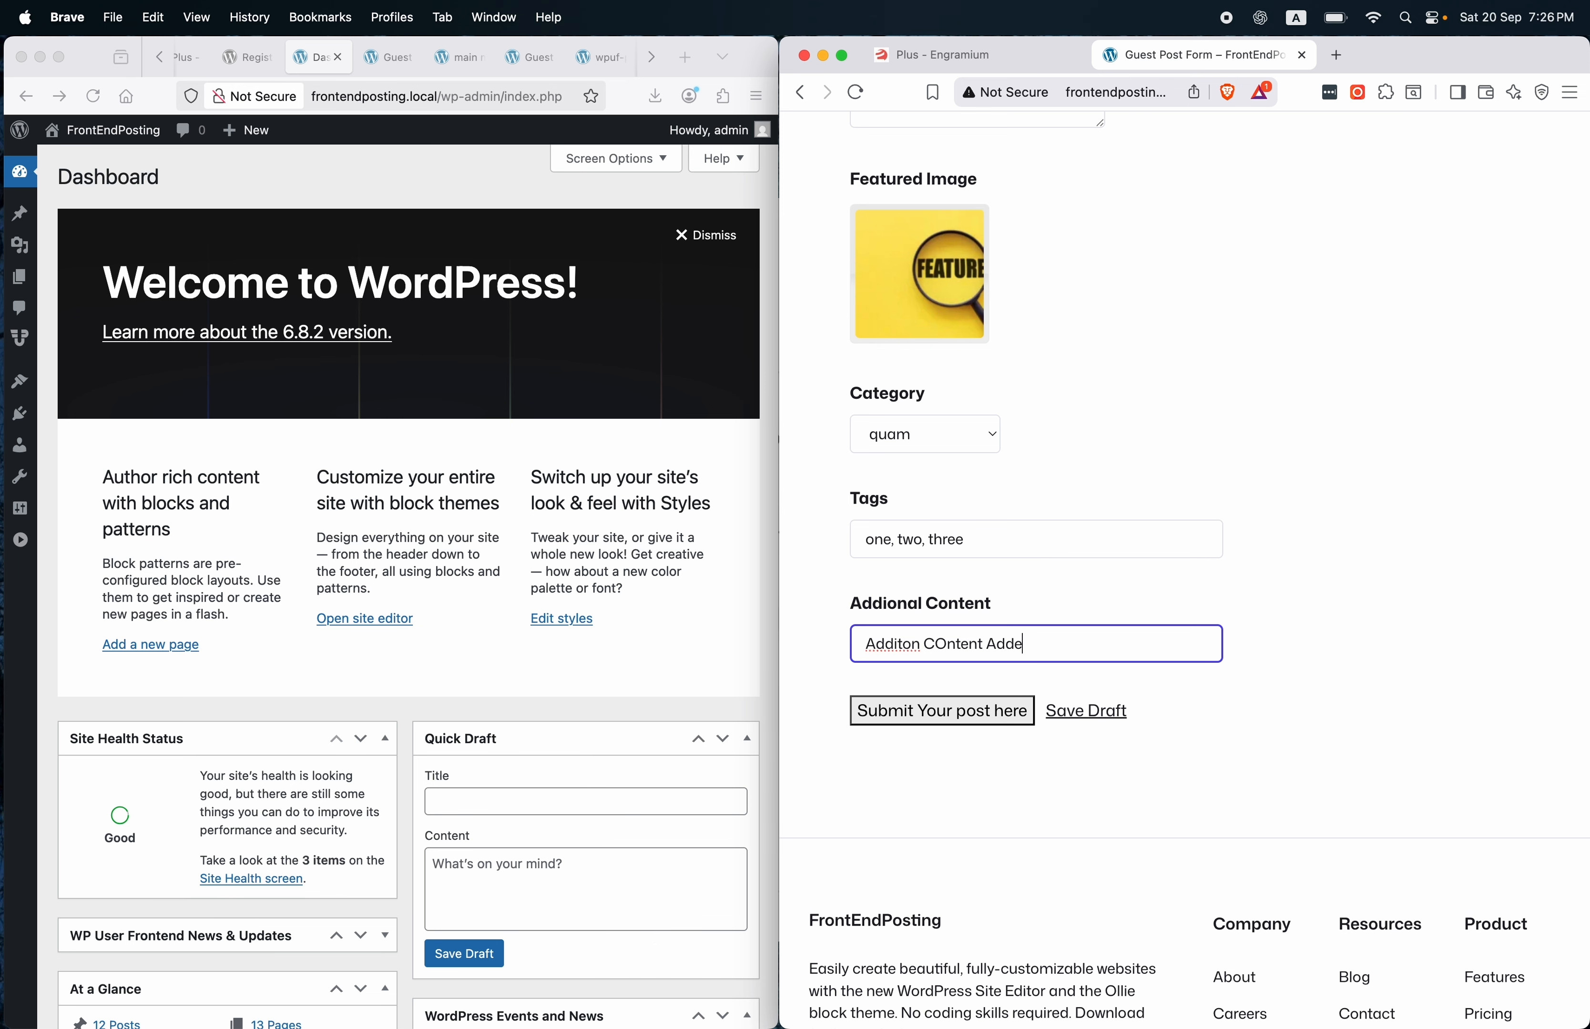
left_click(971, 712)
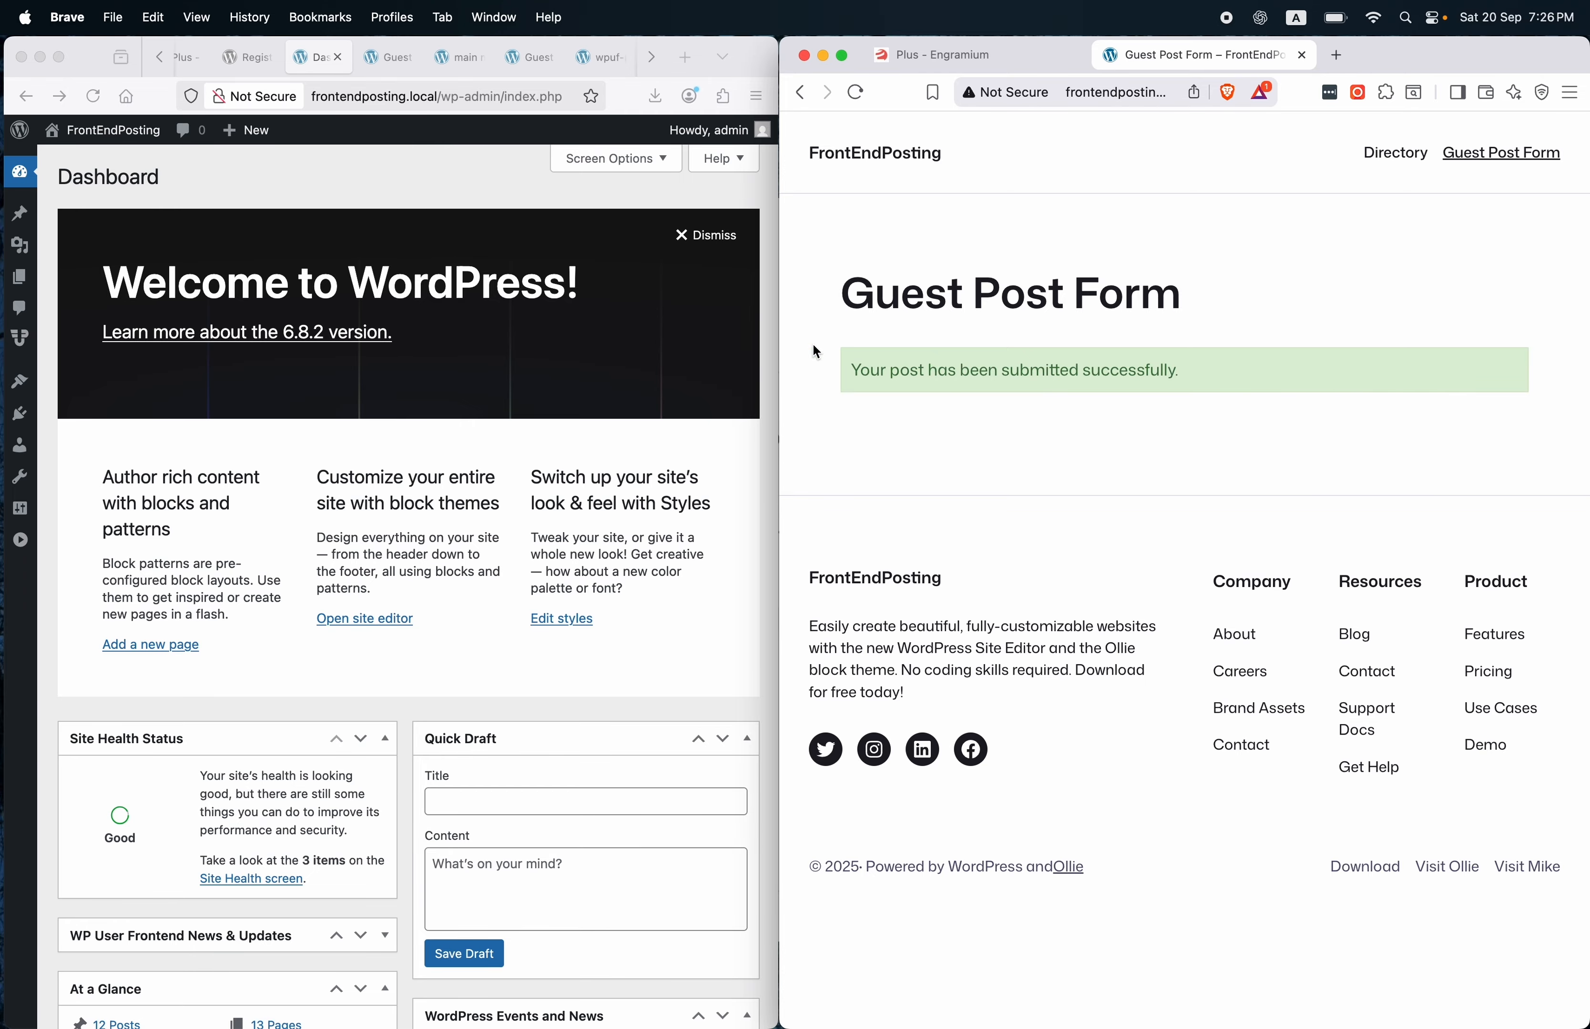
Maximise the admin window and open the 'This is out test guest post title' draft from All Posts.
left_click(61, 57)
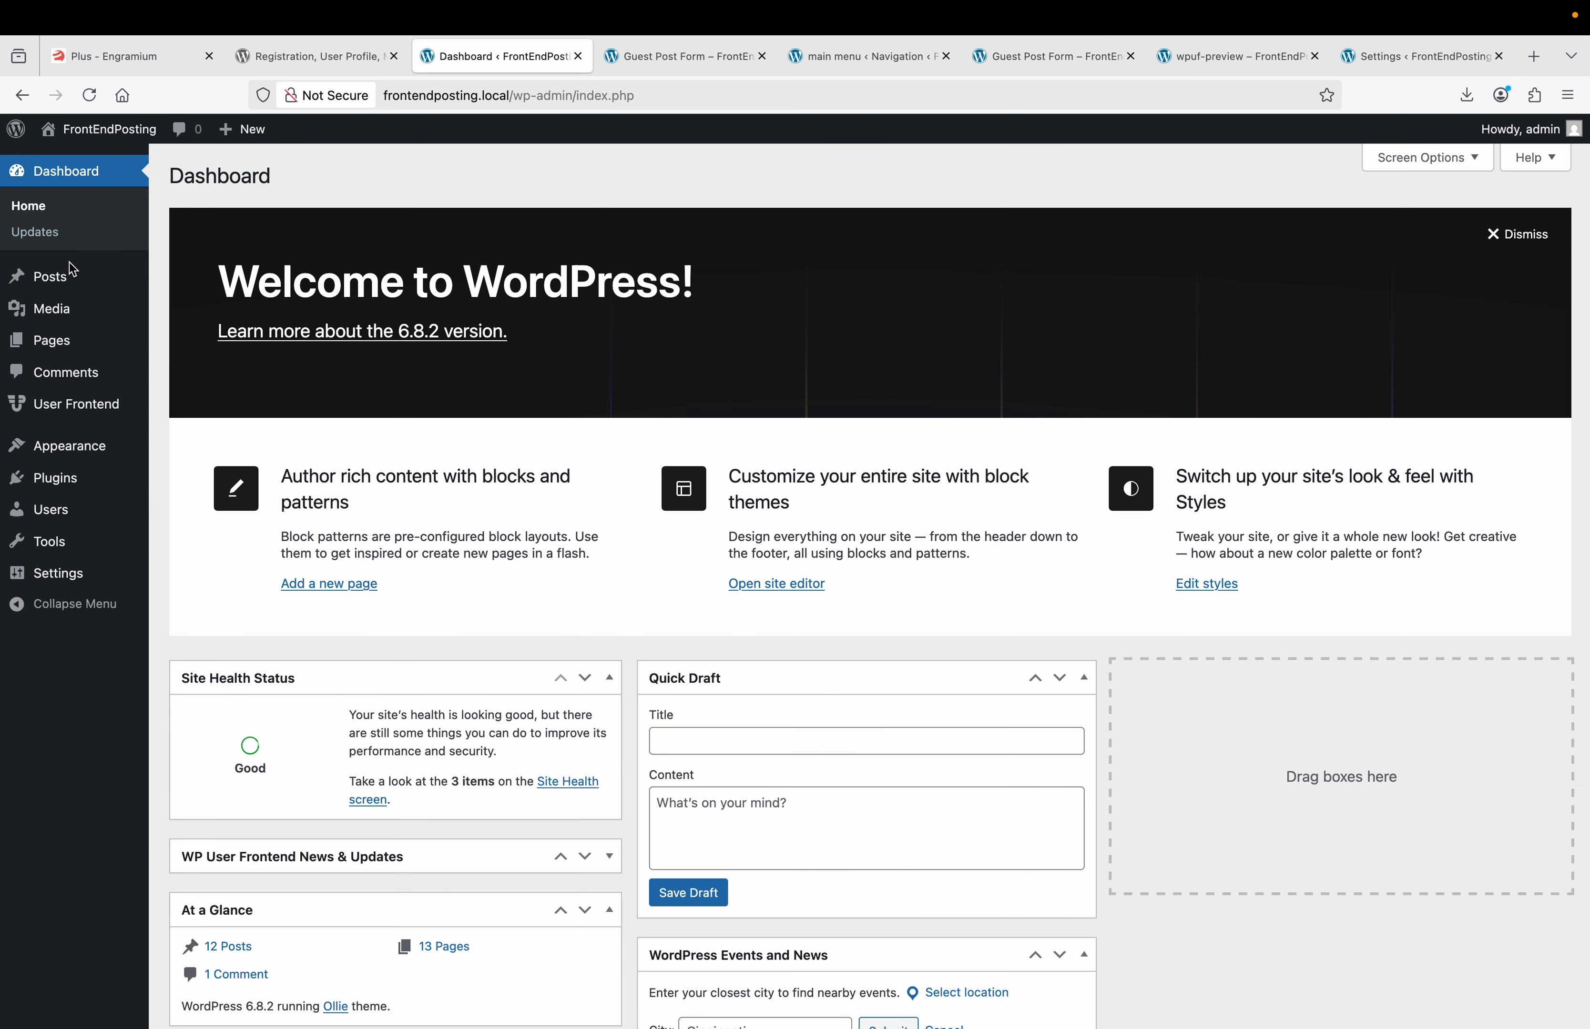
mouse_move(67, 276)
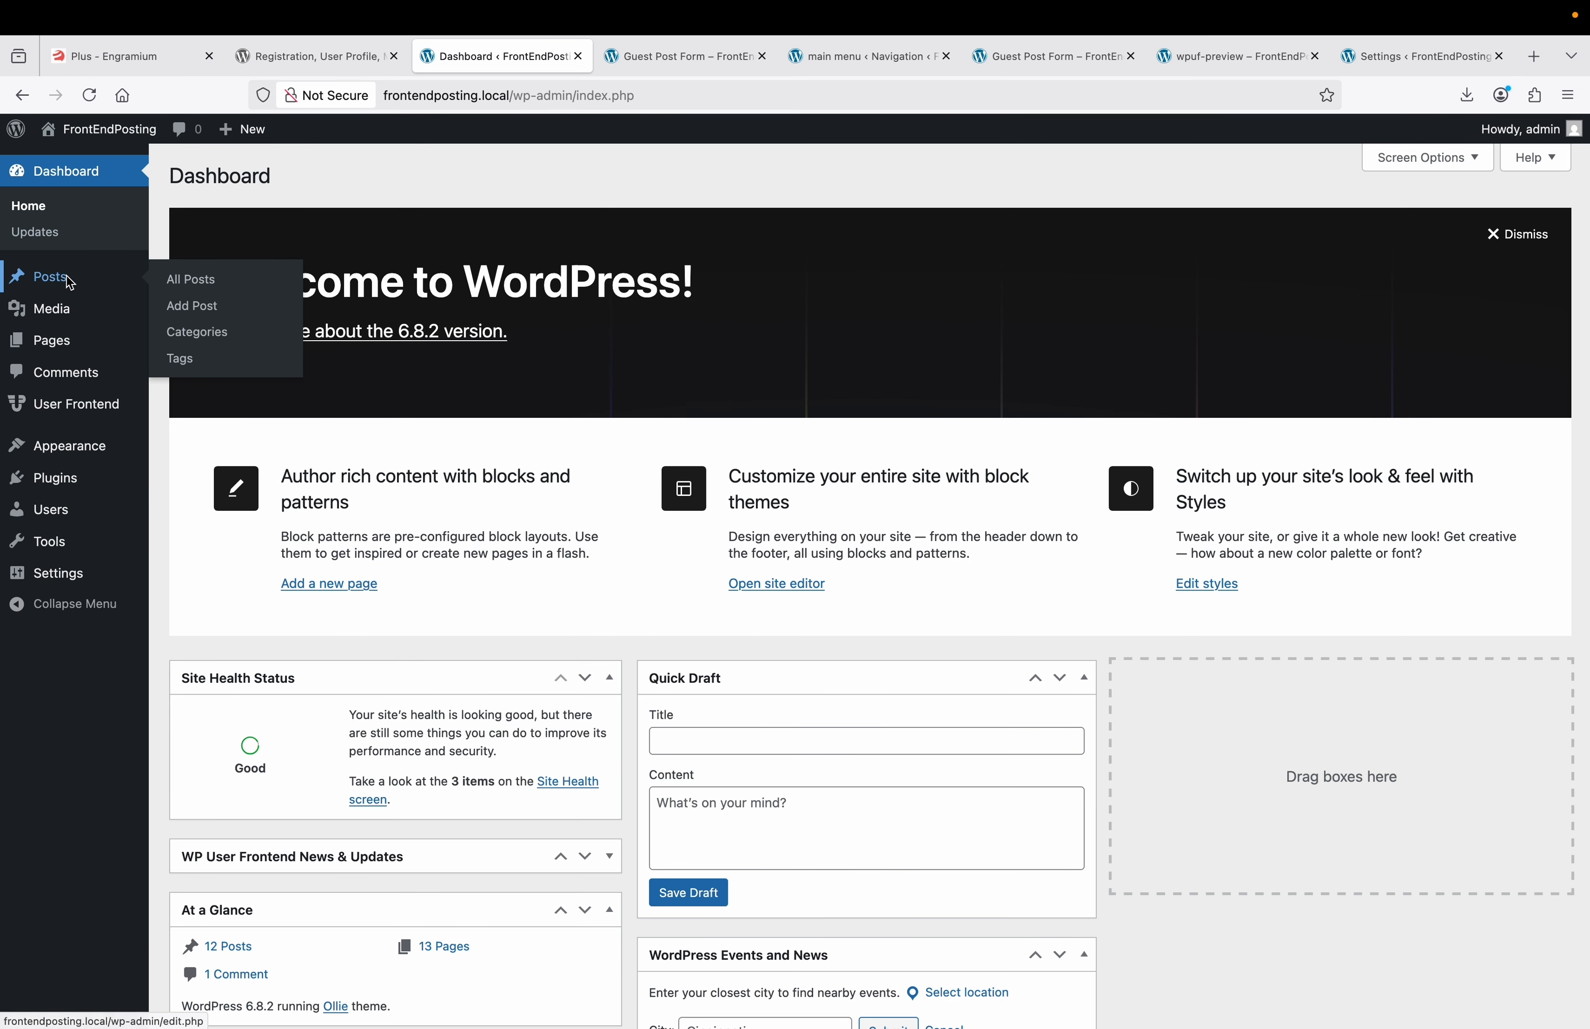
left_click(176, 280)
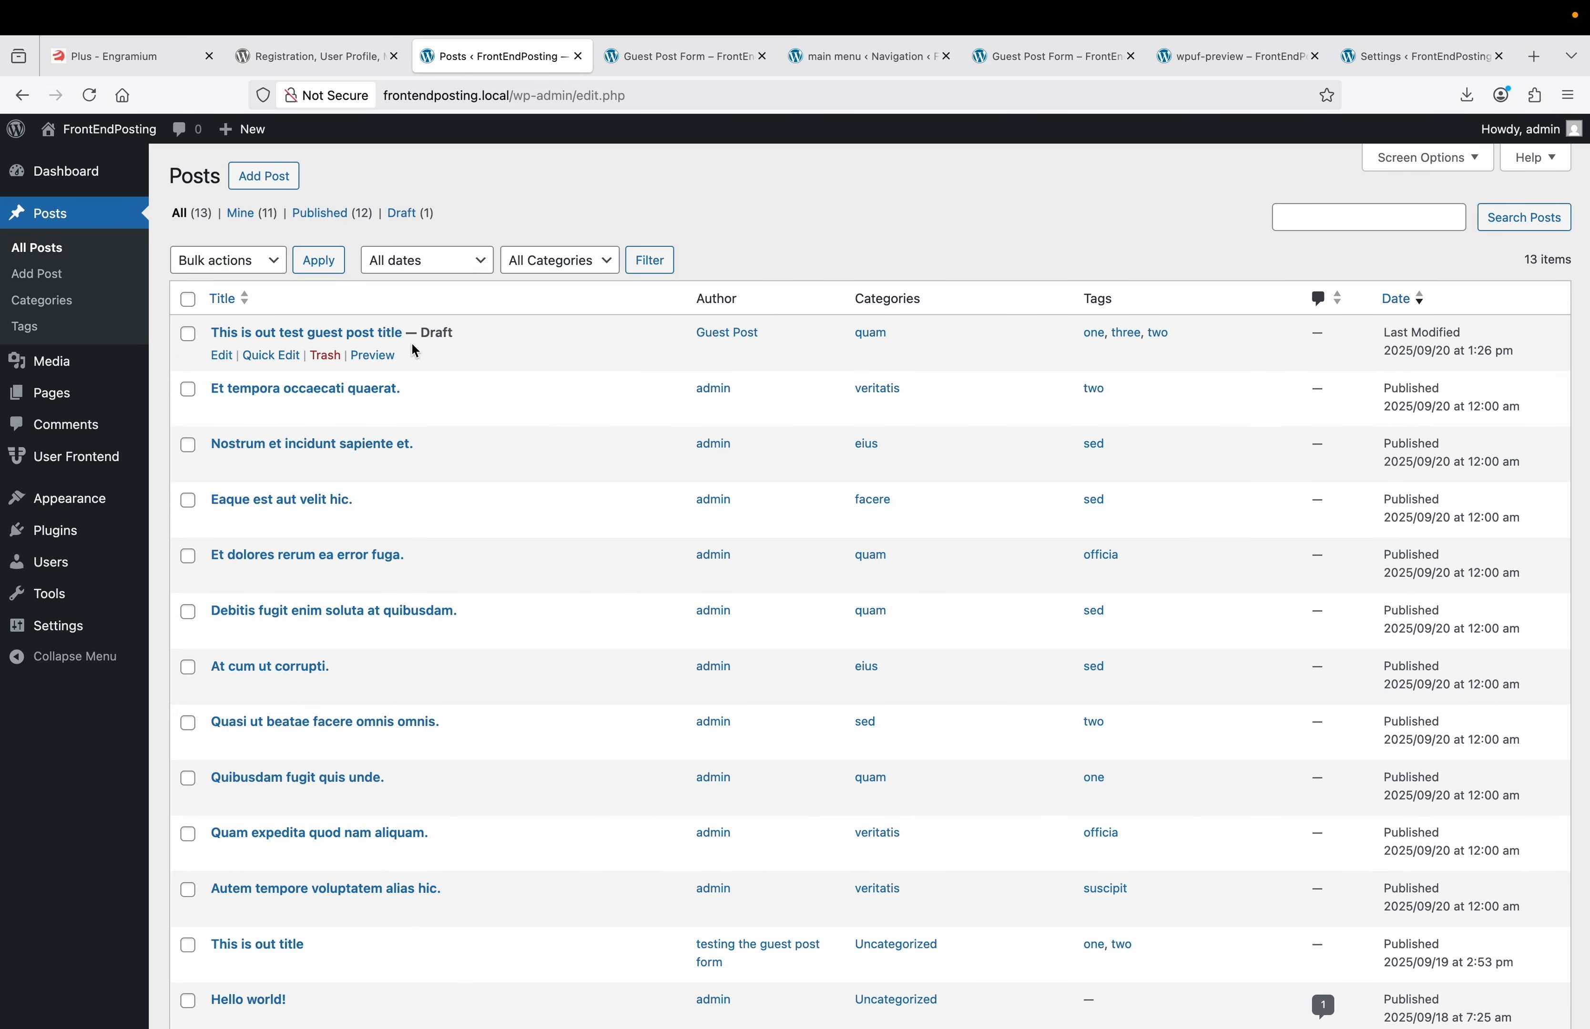
left_click(221, 356)
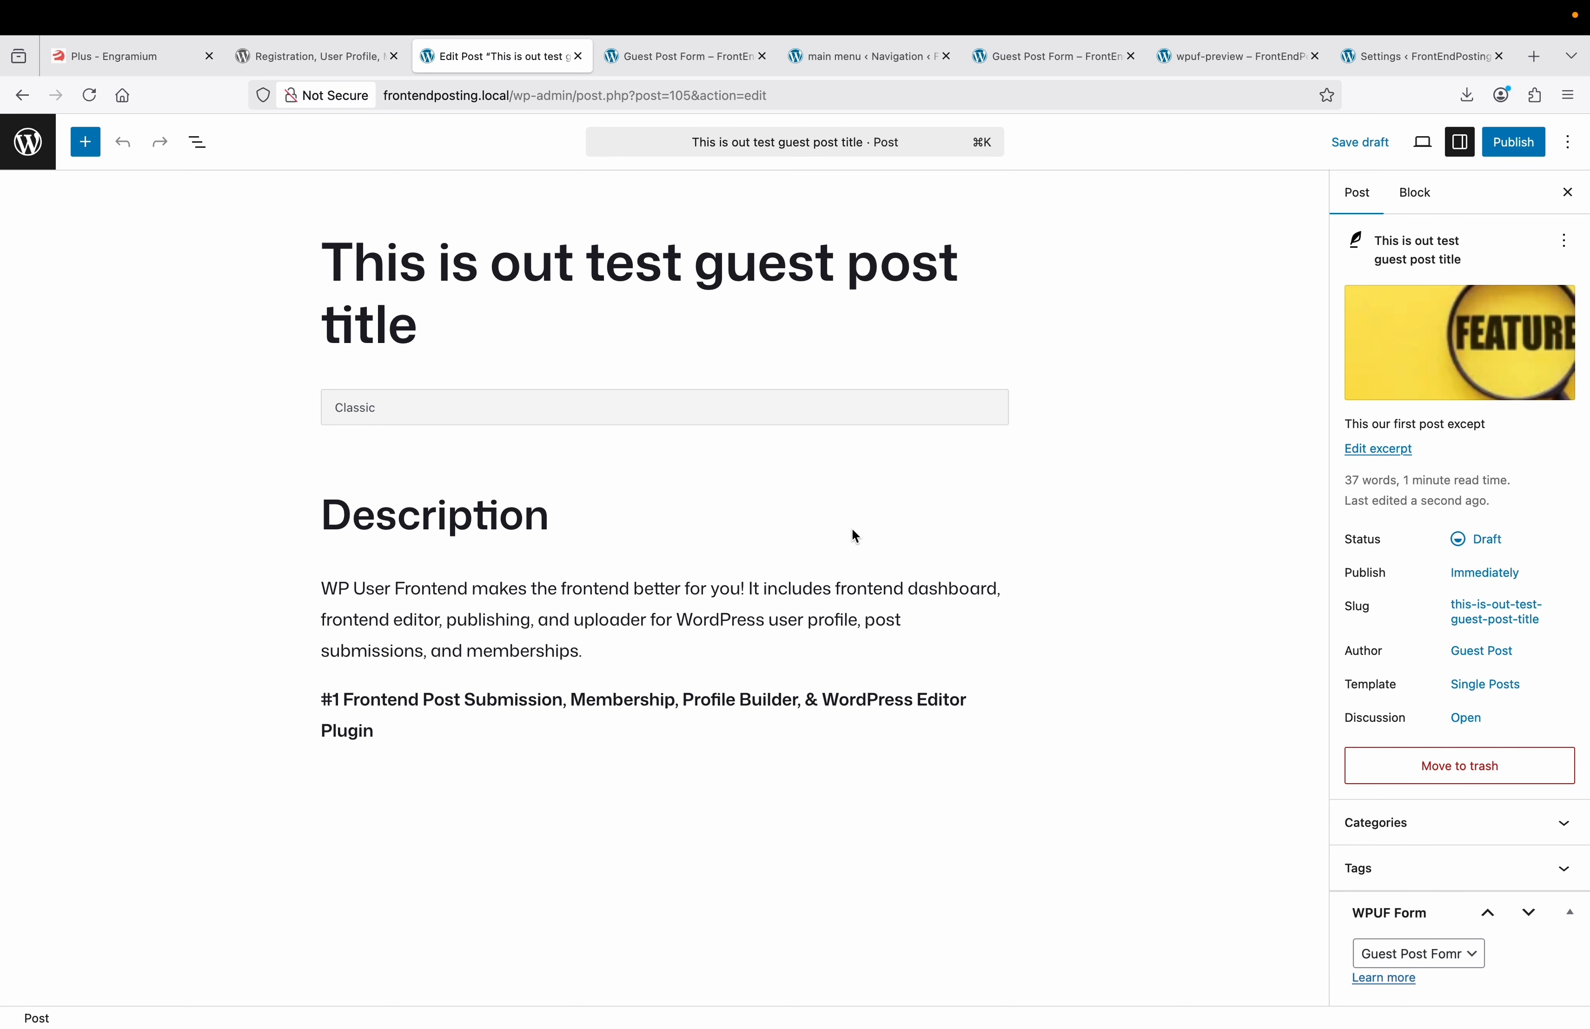
Publish the guest post and open the live post in a new tab.
left_click(1504, 151)
left_click(1505, 158)
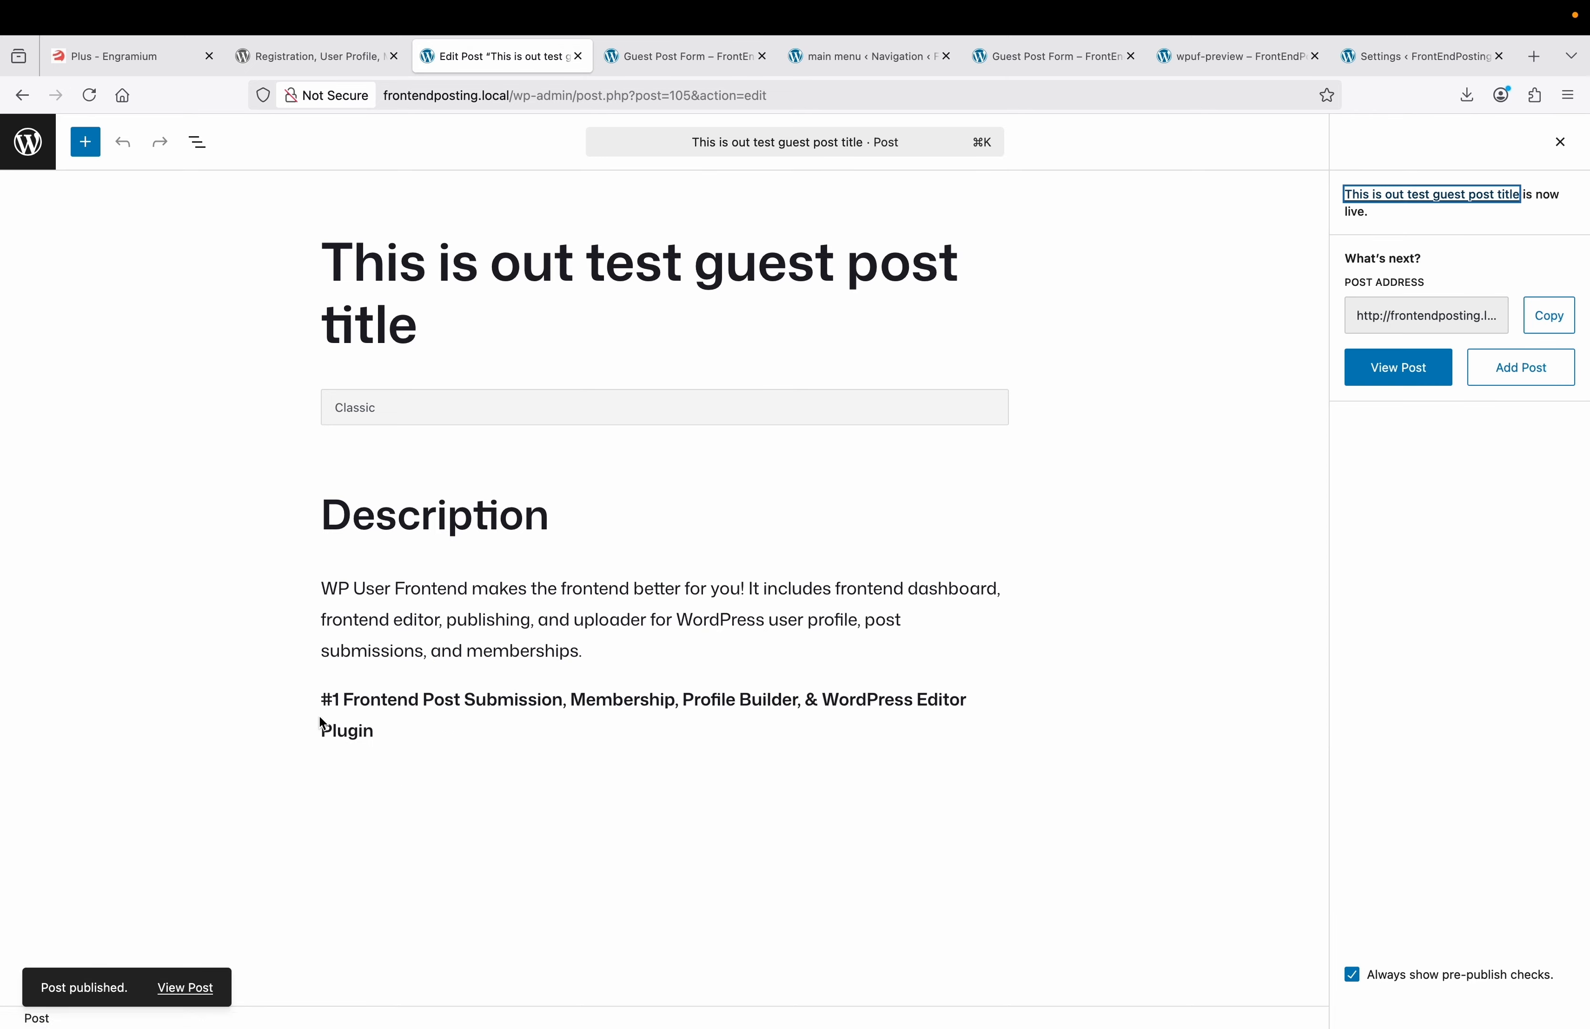
right_click(193, 988)
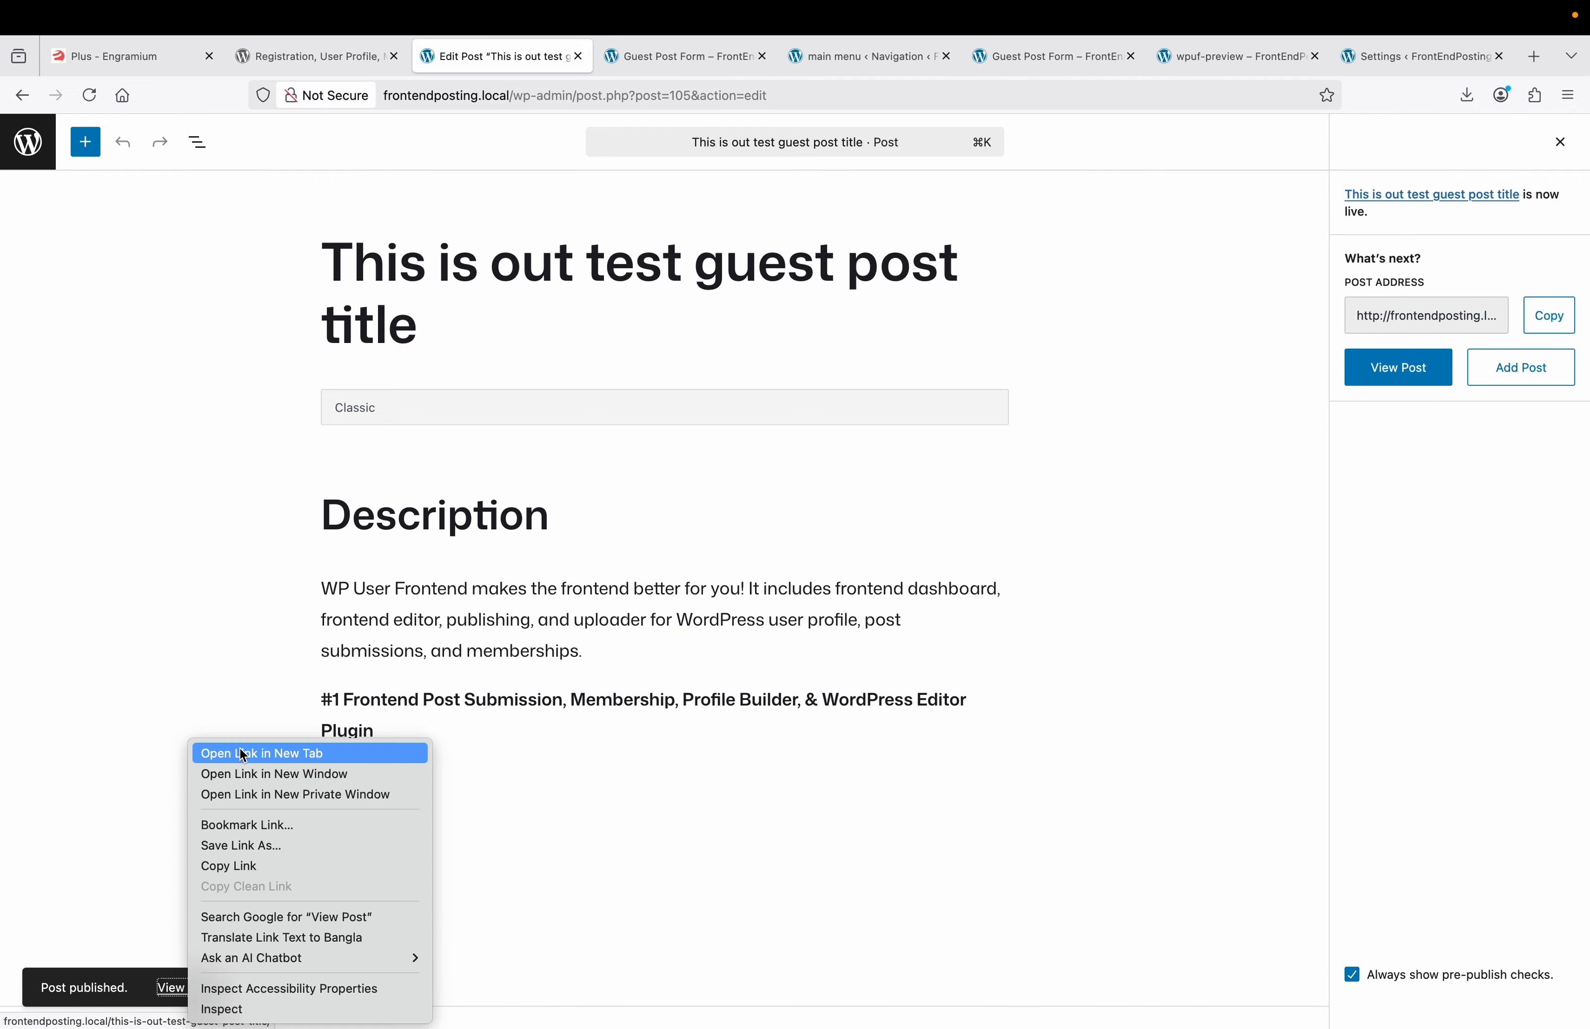
left_click(244, 754)
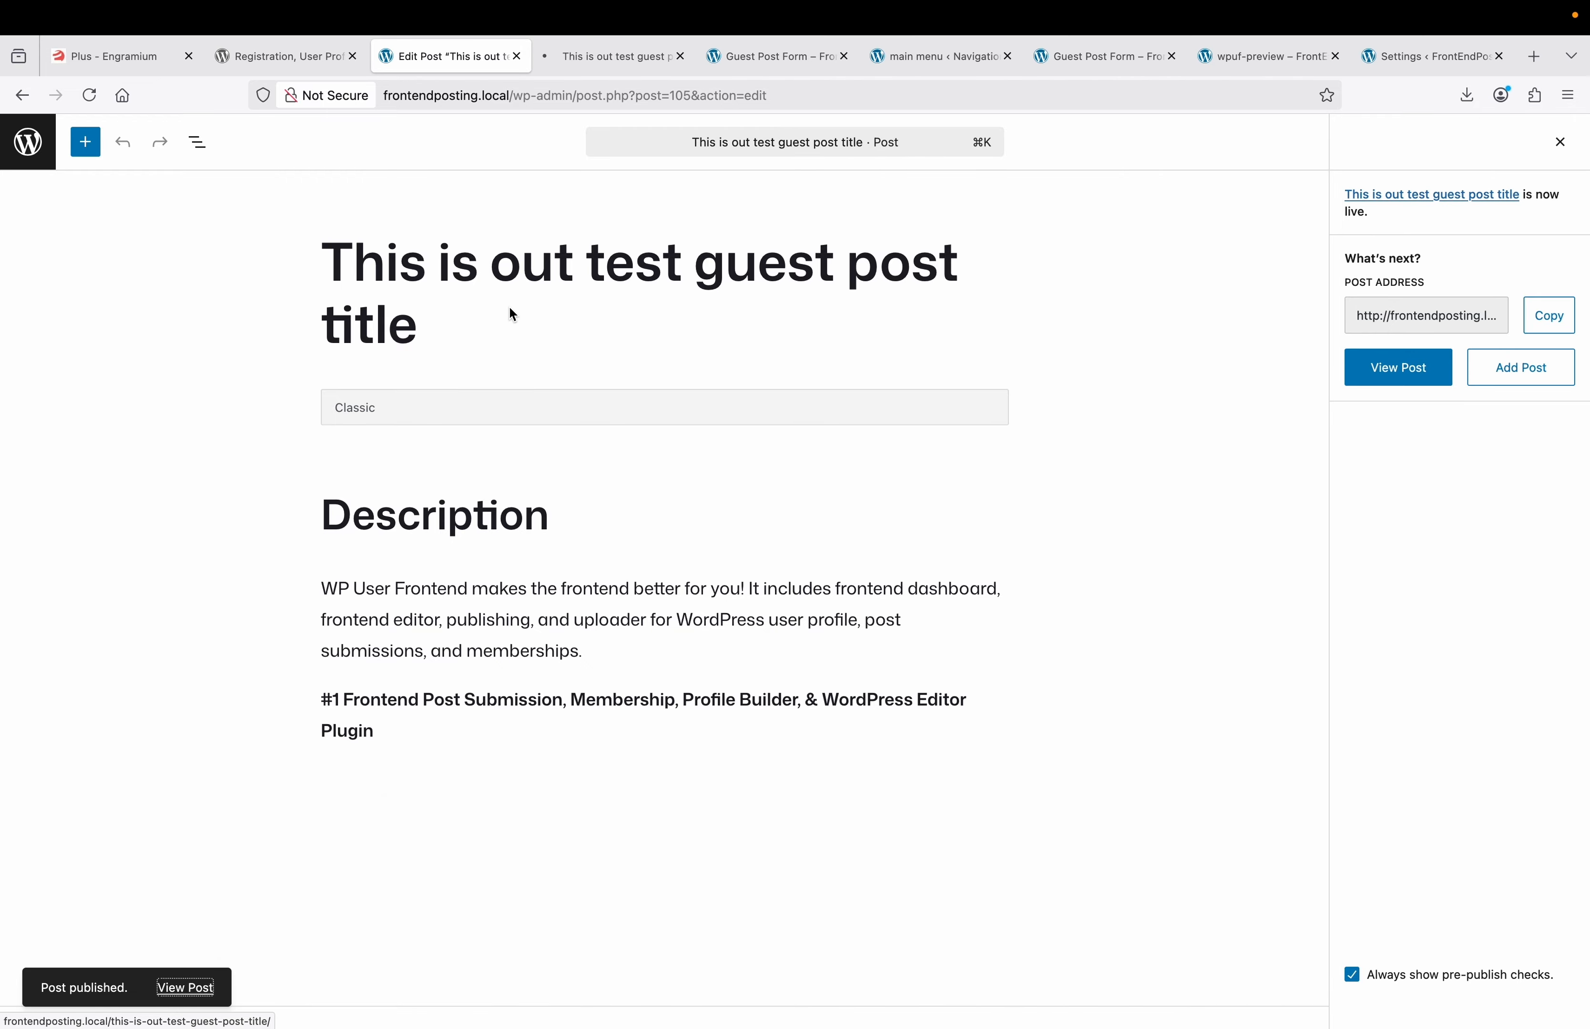
View the published guest post from the home page, then return to its editor.
left_click(746, 68)
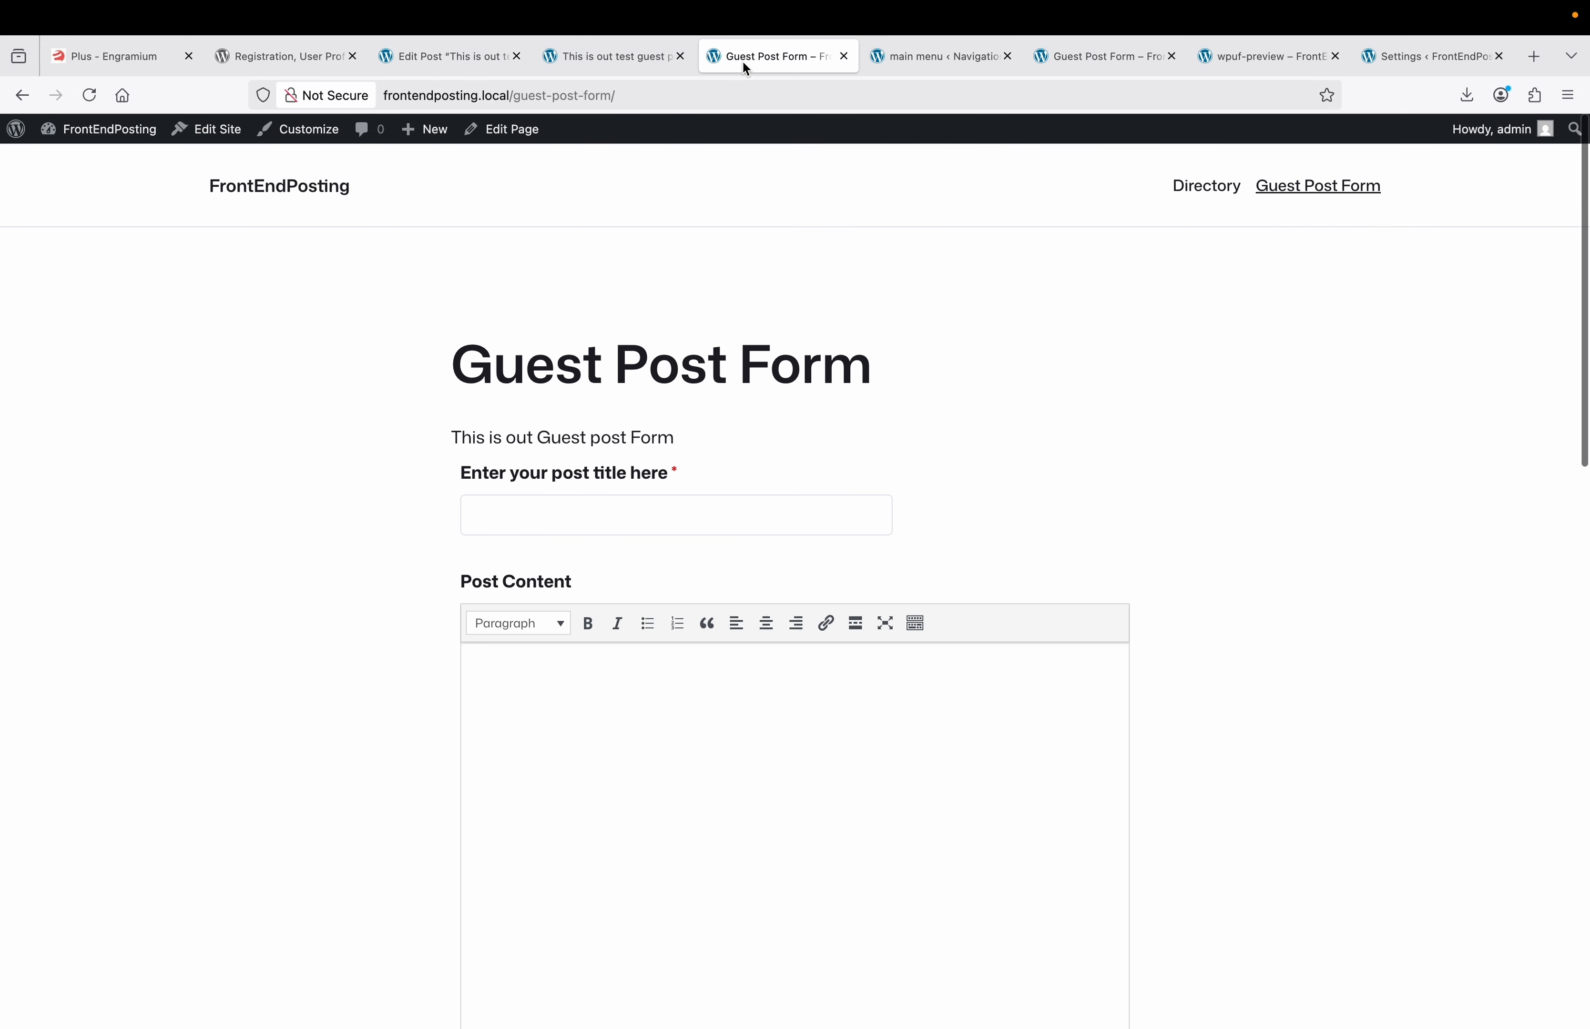
left_click(301, 188)
scroll(167, 589, "down", 3)
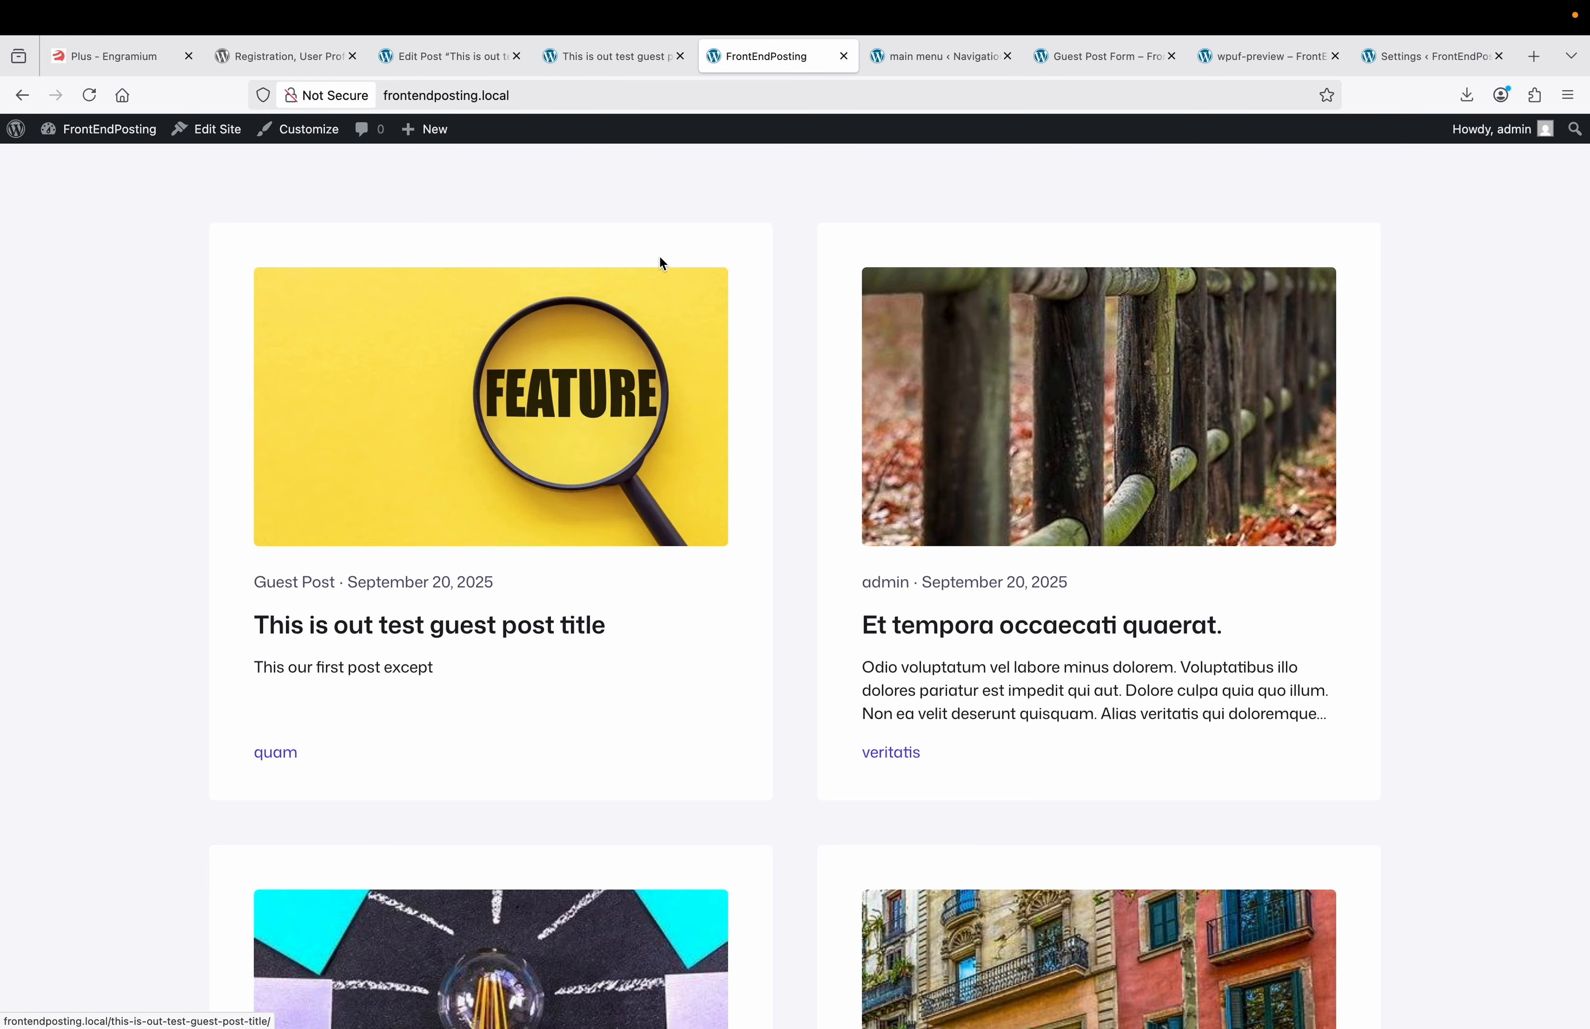
left_click(627, 64)
scroll(637, 473, "down", 10)
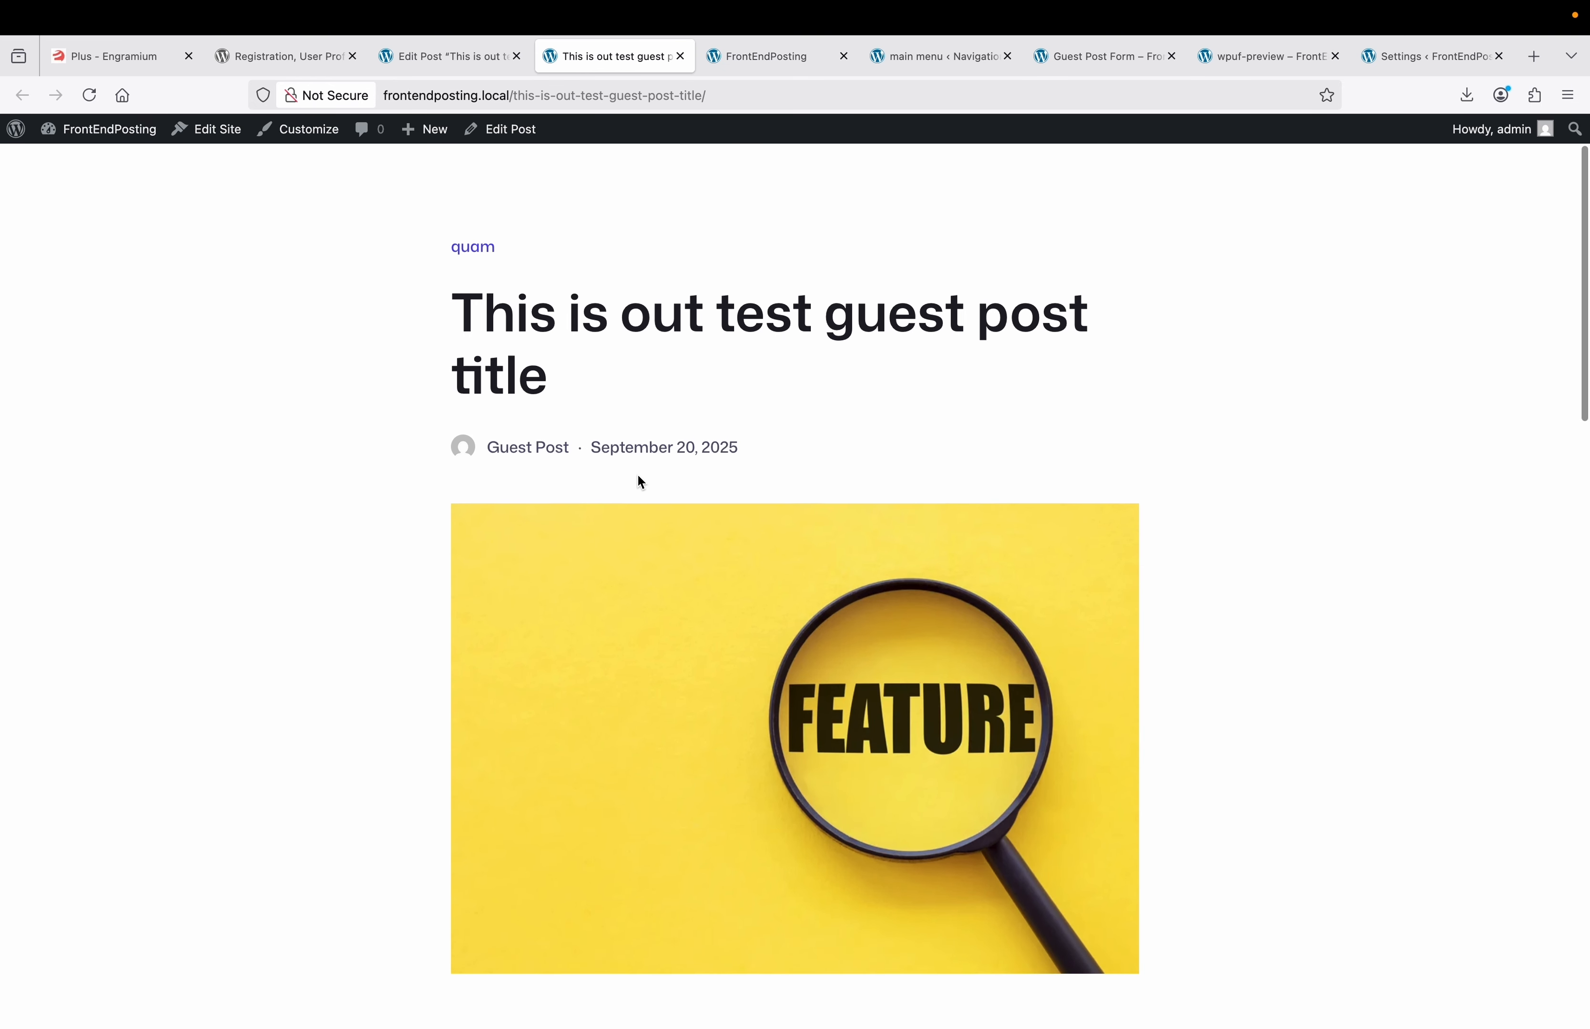
scroll(638, 474, "up", 5)
scroll(641, 481, "up", 4)
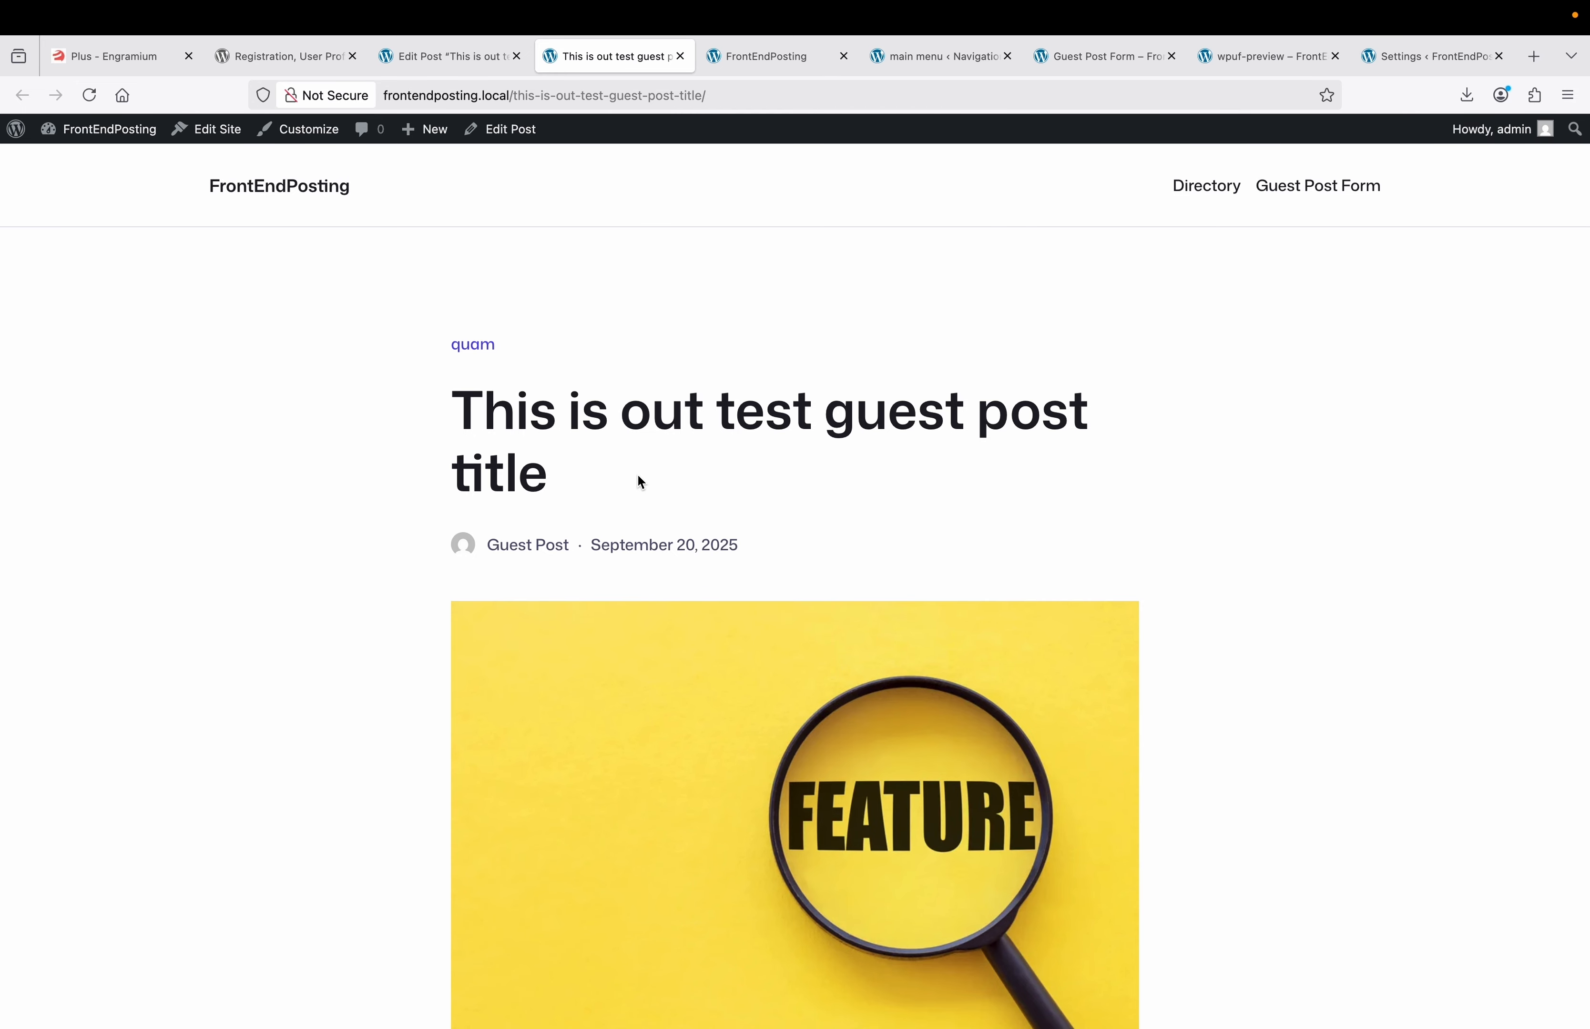
left_click(485, 56)
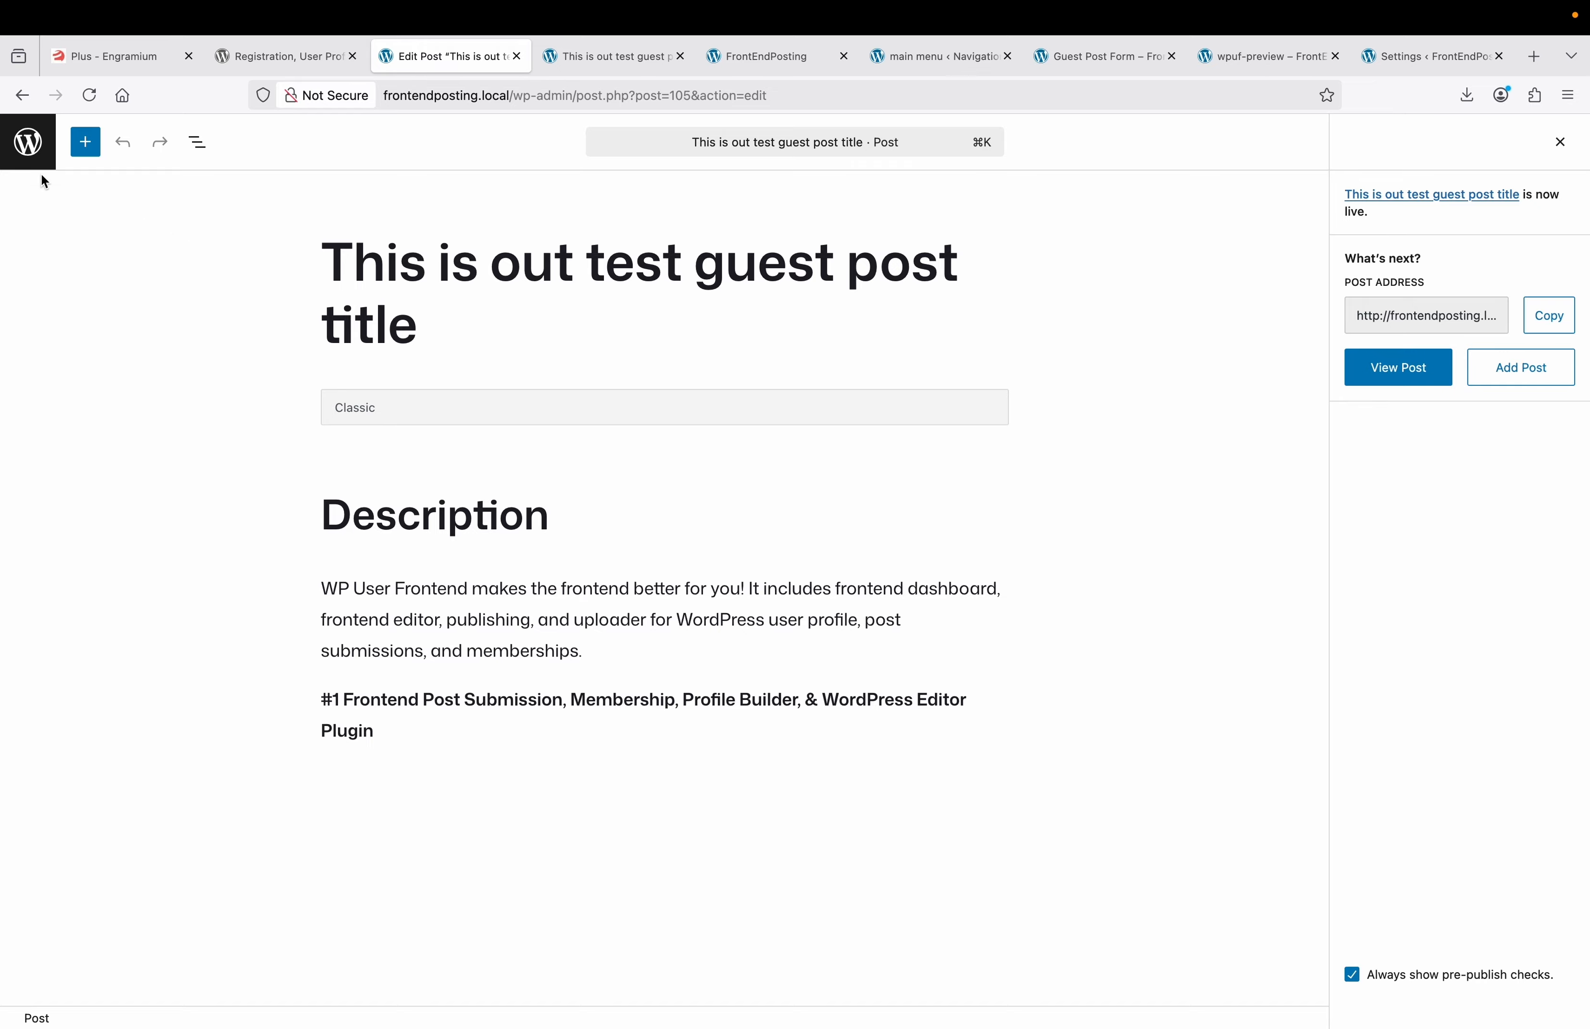
Search Add Plugins for 'accesswise', then install and activate AccessWise.
left_click(28, 144)
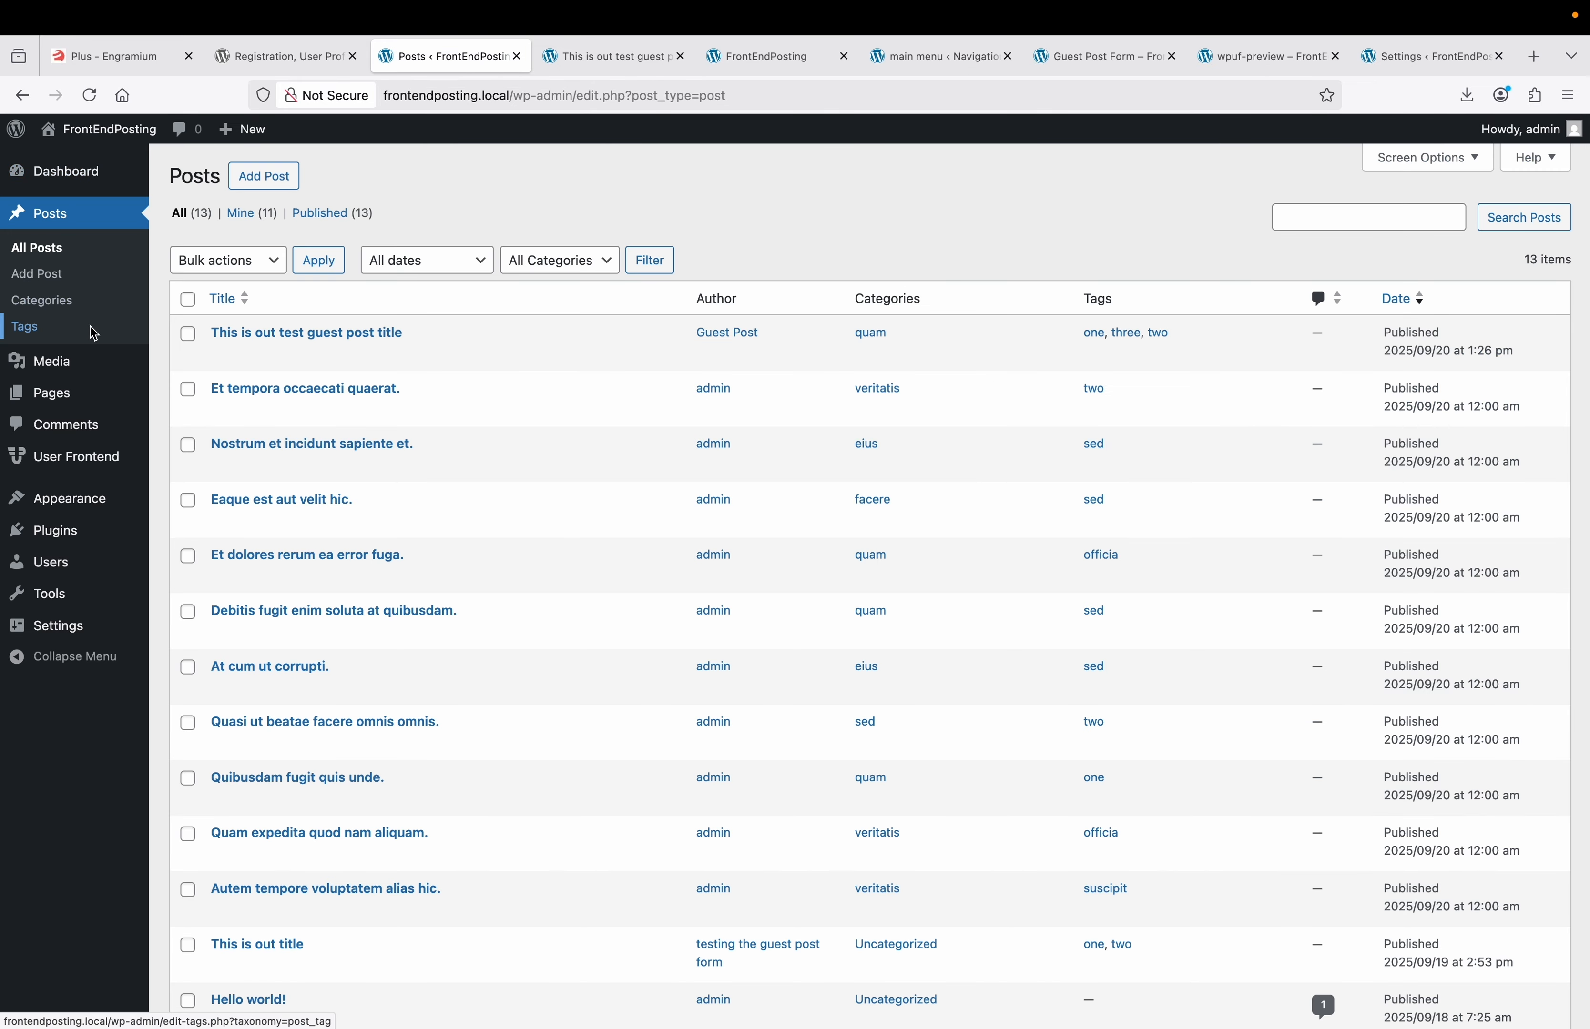
mouse_move(72, 534)
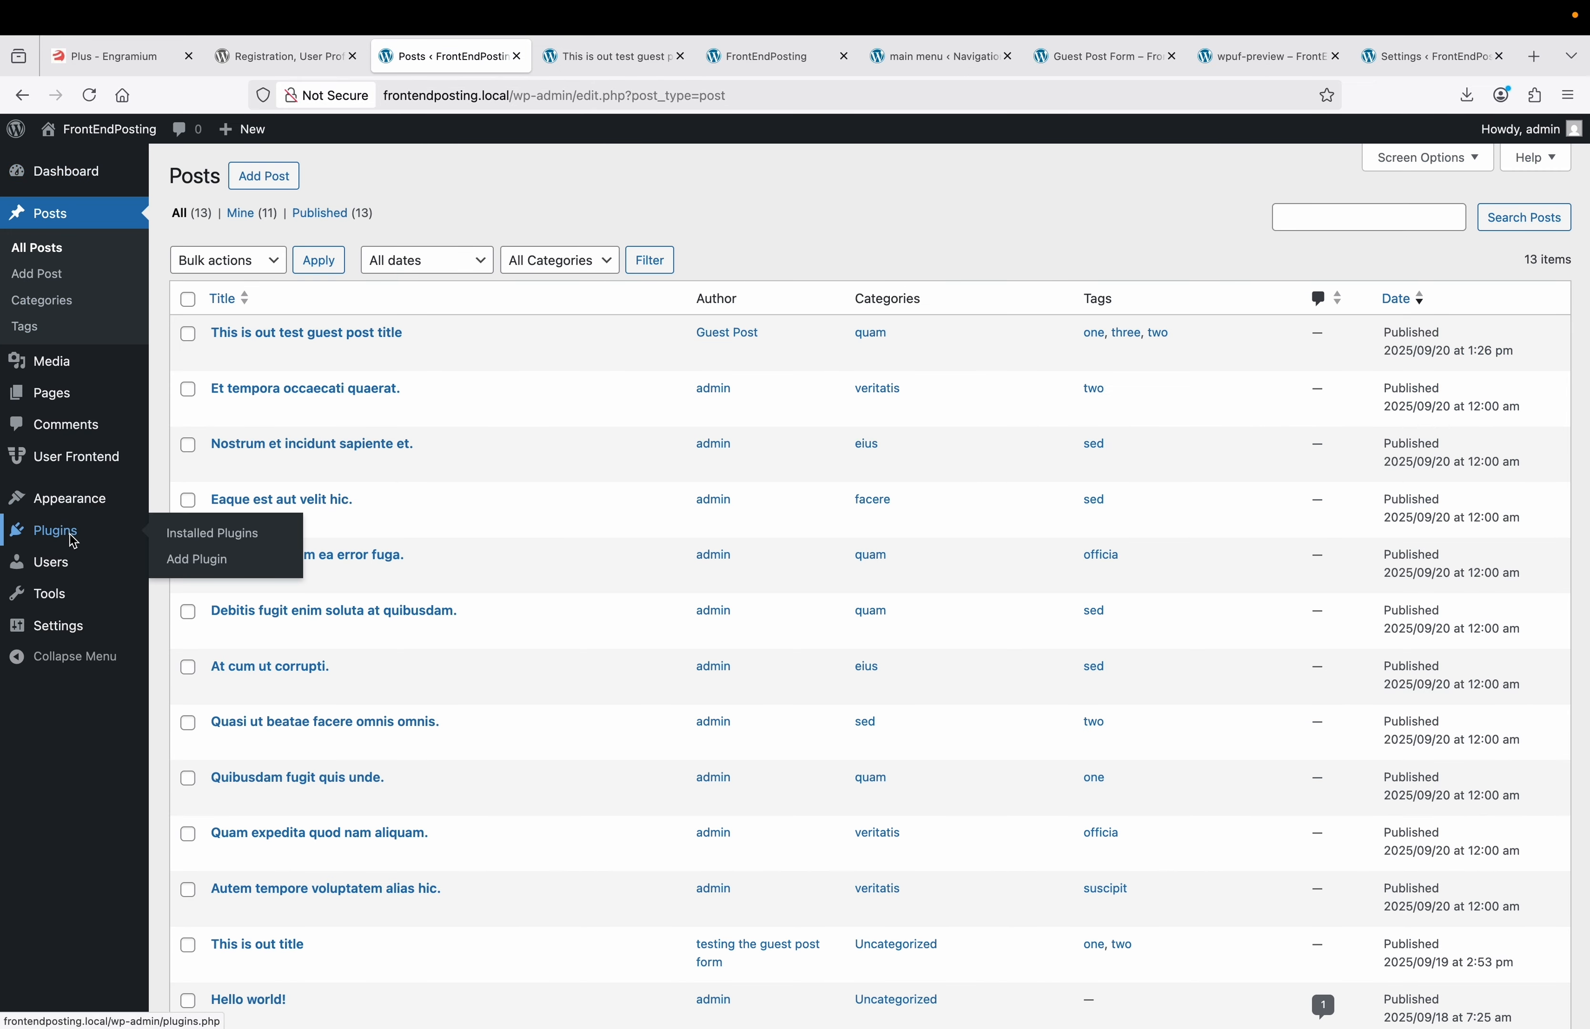
left_click(219, 568)
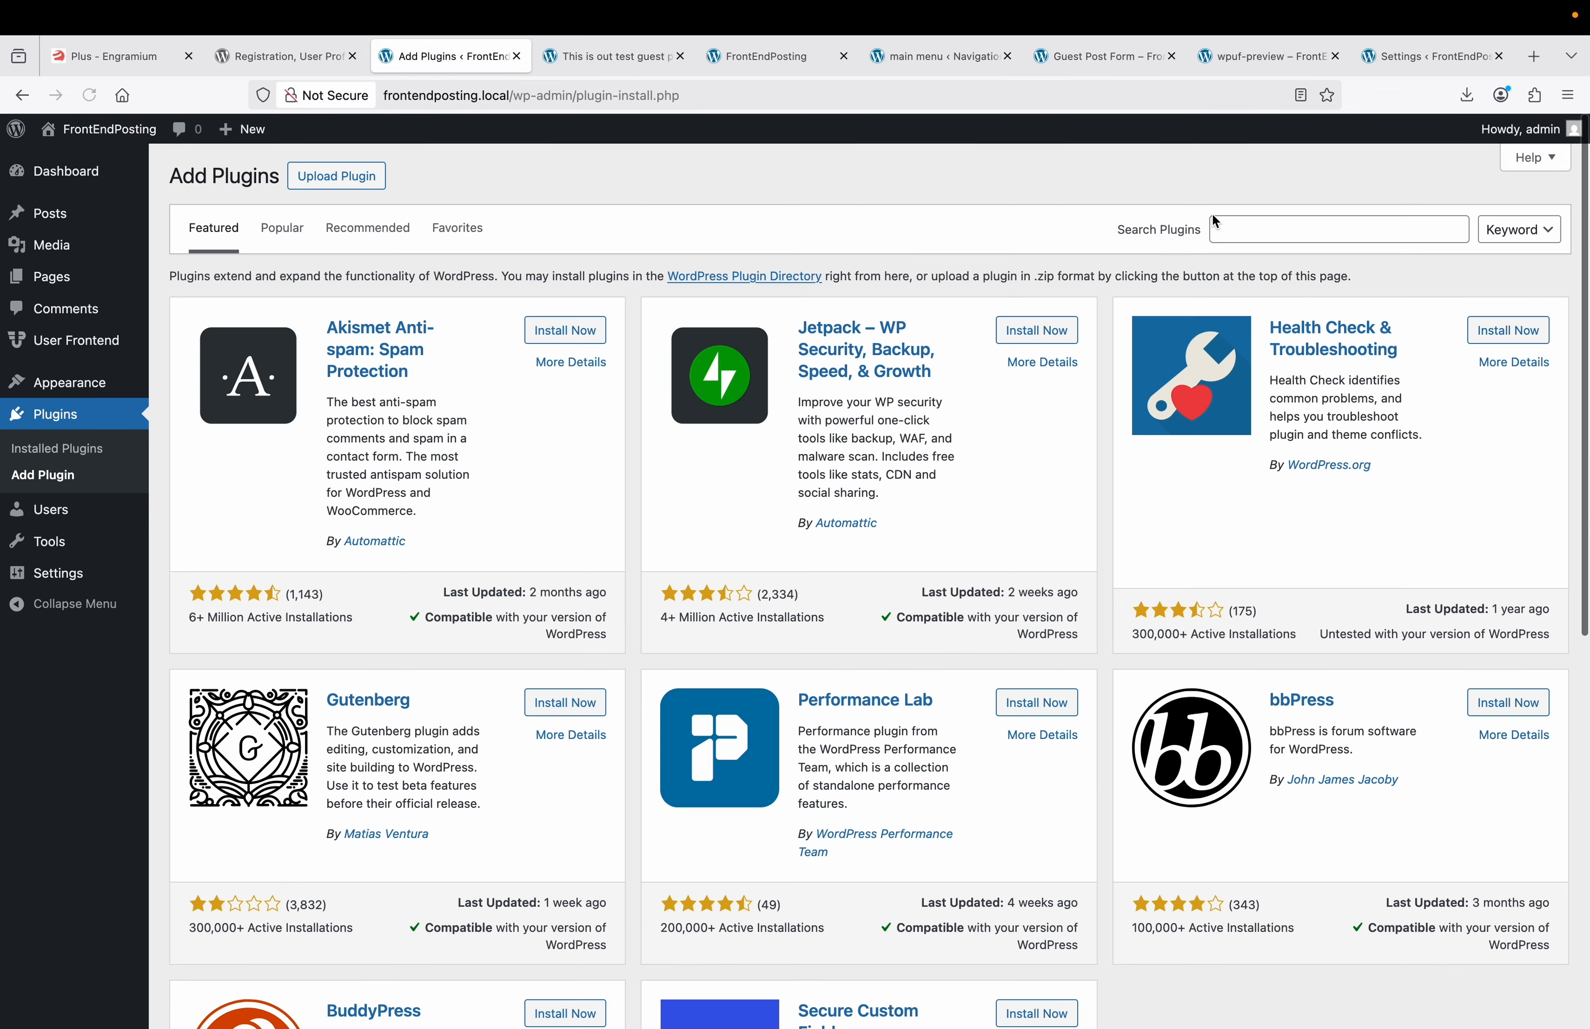
left_click(1242, 232)
type("accesswise")
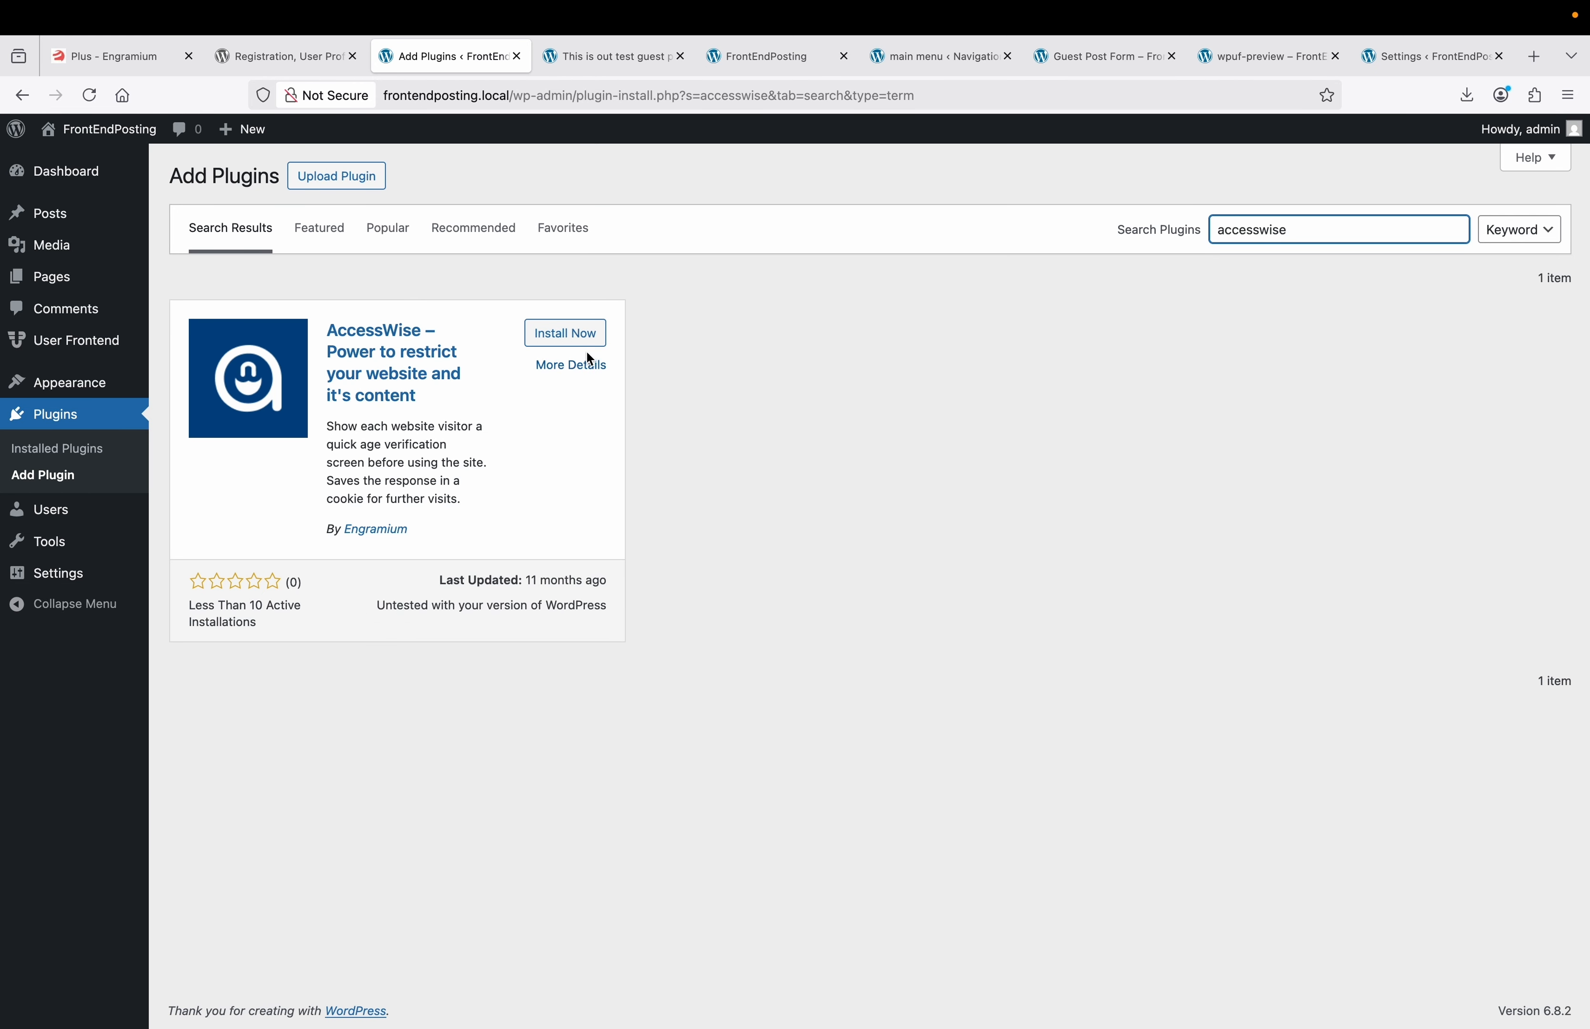
left_click(584, 337)
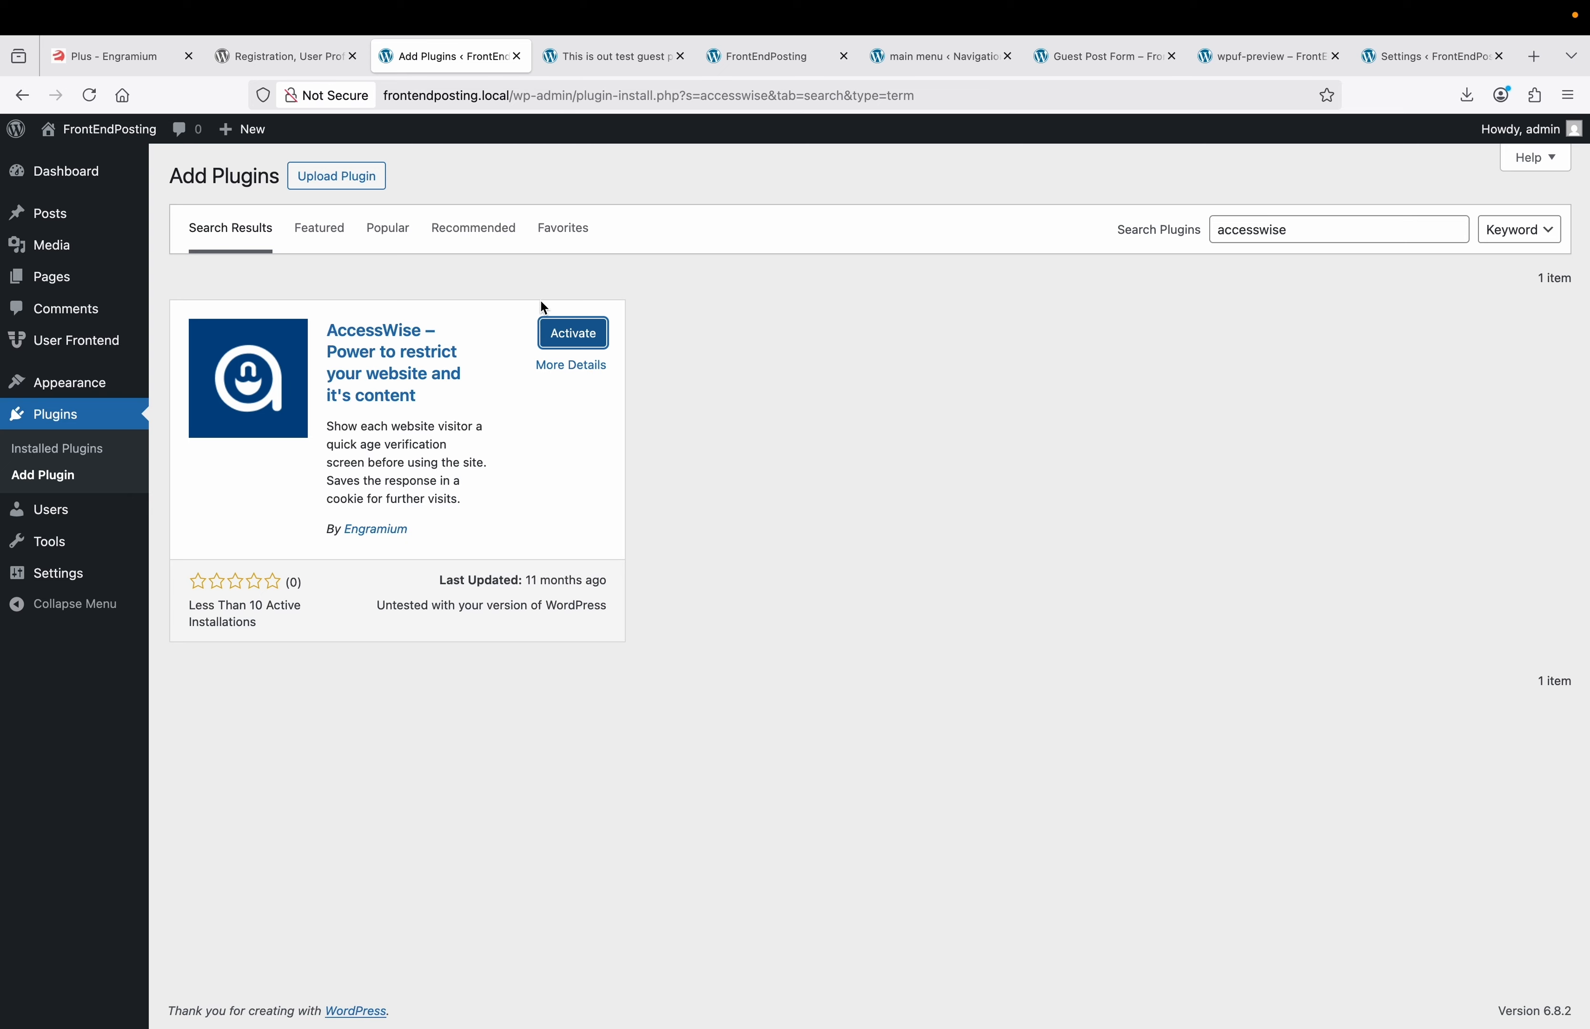
left_click(579, 344)
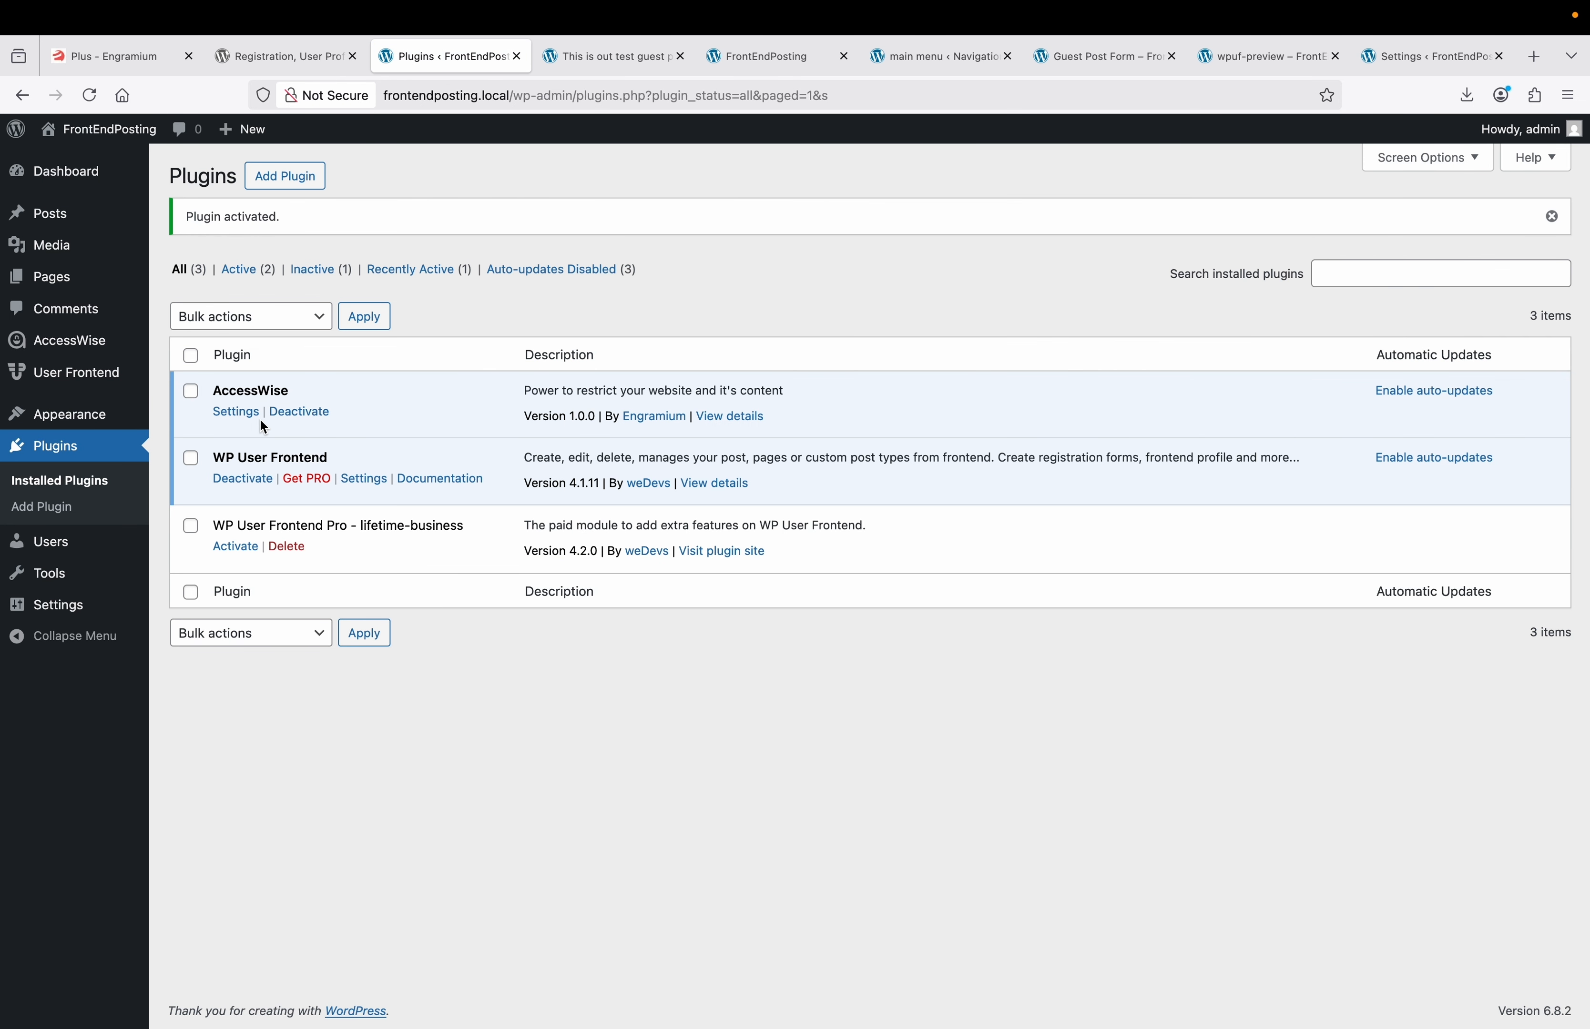
Open the AccessWise Settings tab in WordPress admin.
left_click(249, 414)
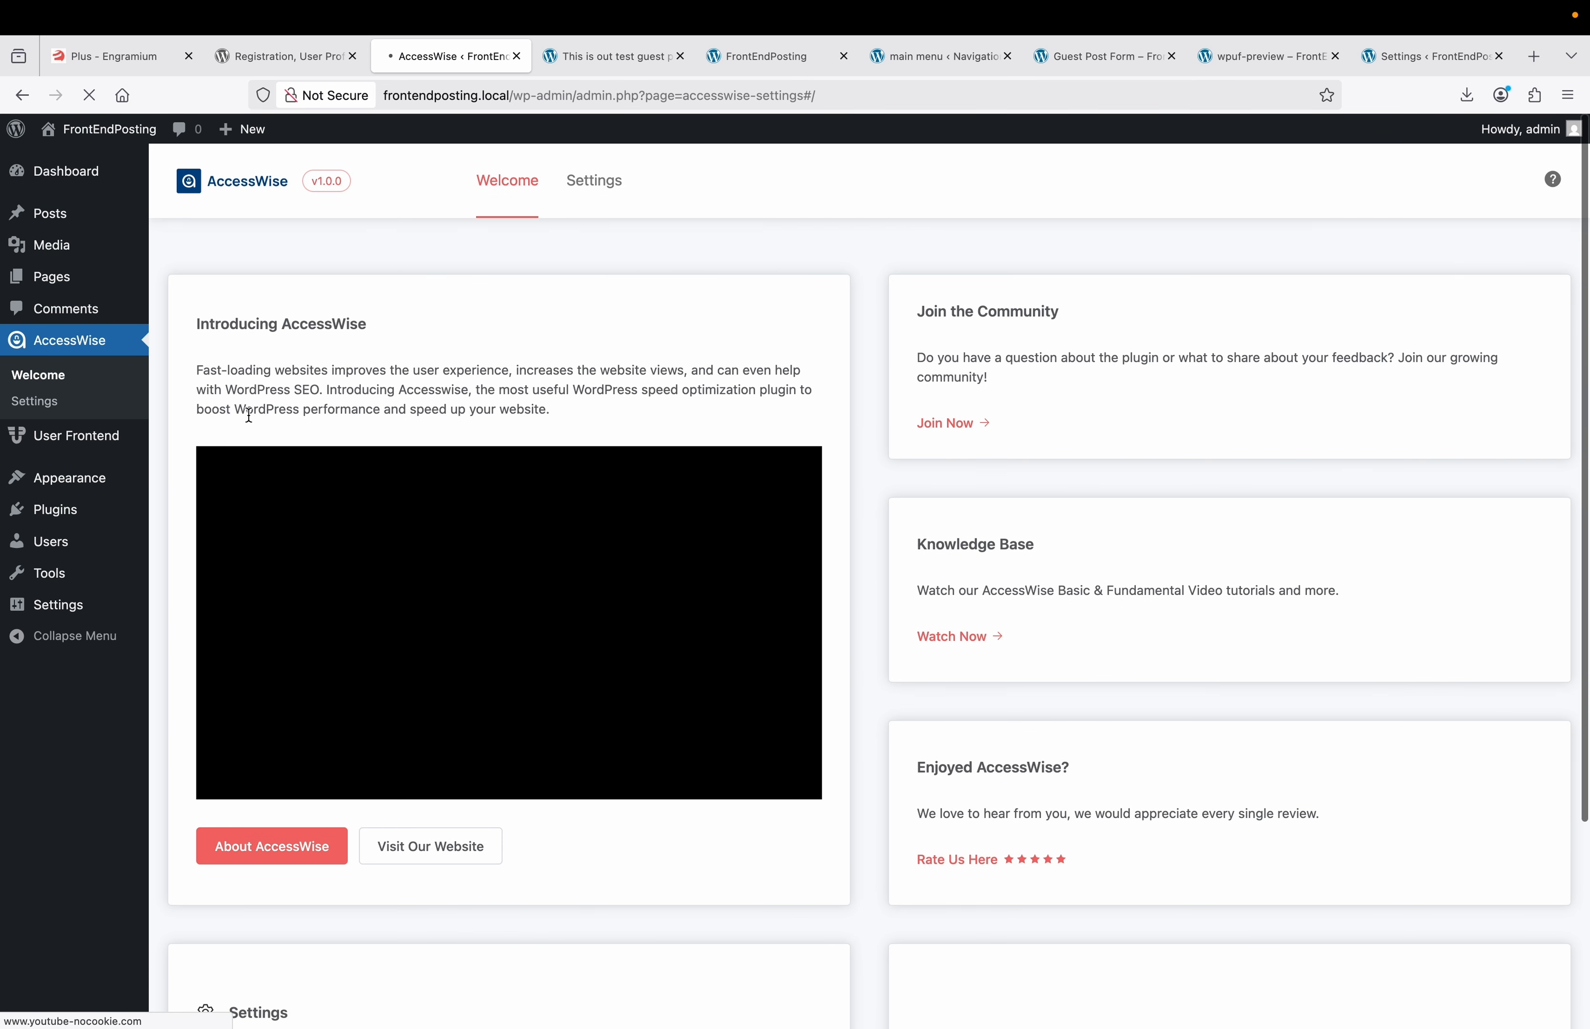
left_click(595, 184)
scroll(594, 398, "down", 2)
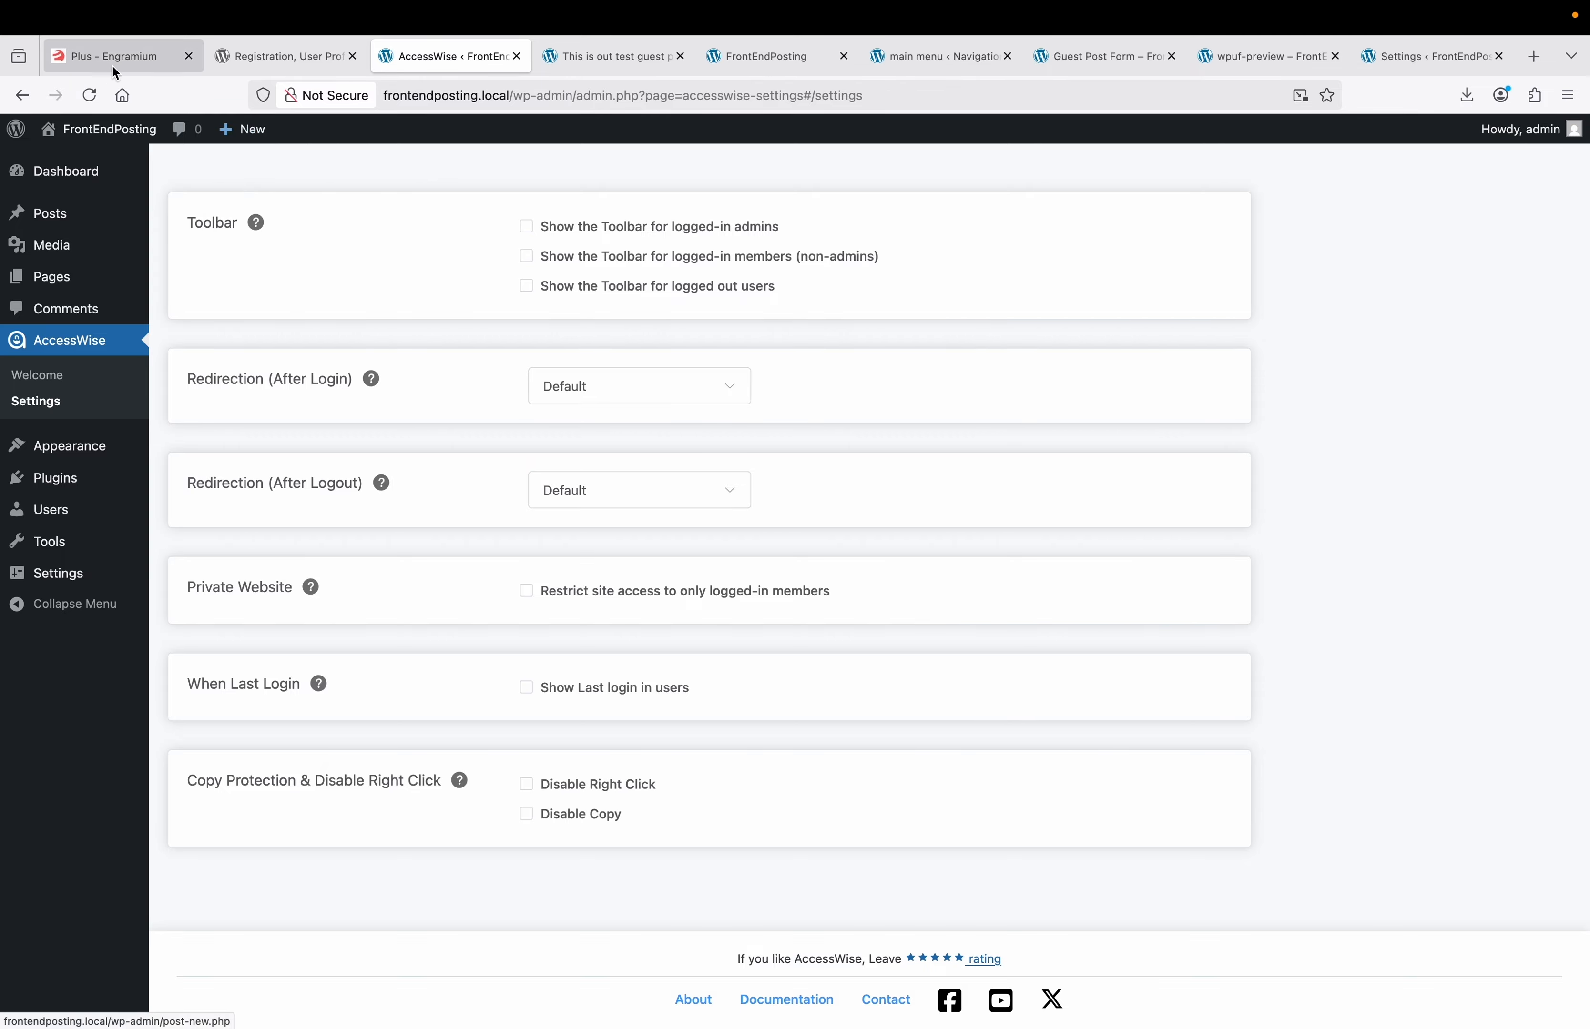
Tile the browsers, open the guest post logged out and select its description paragraph.
left_click(50, 48)
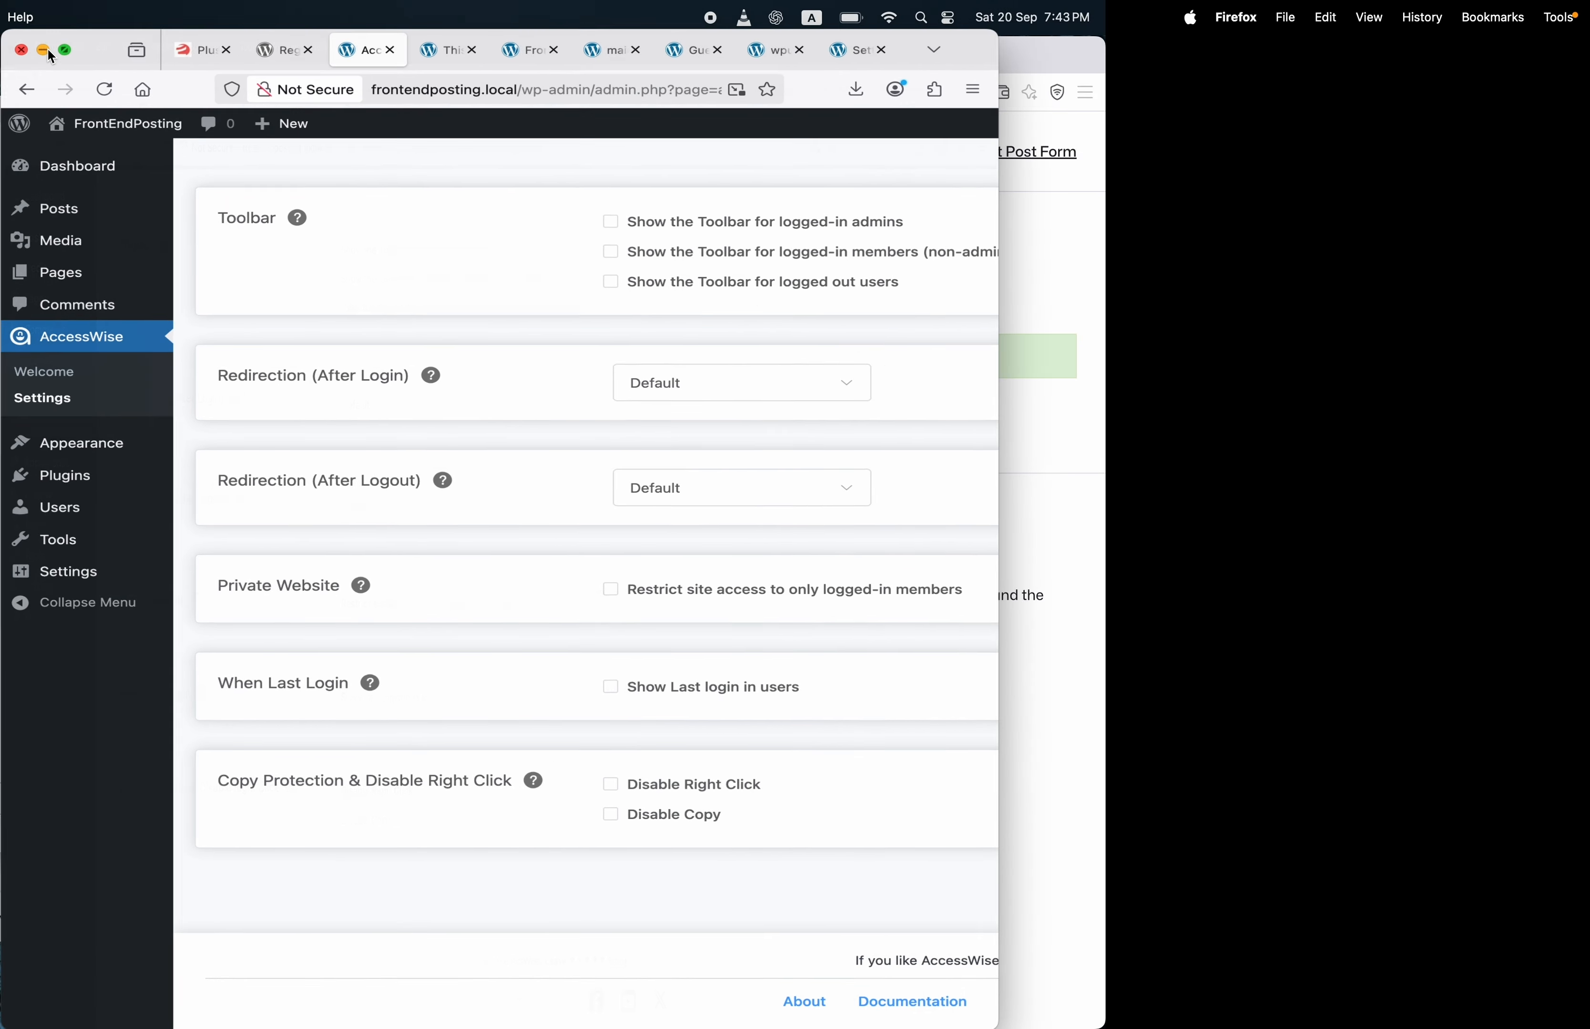
left_click(974, 155)
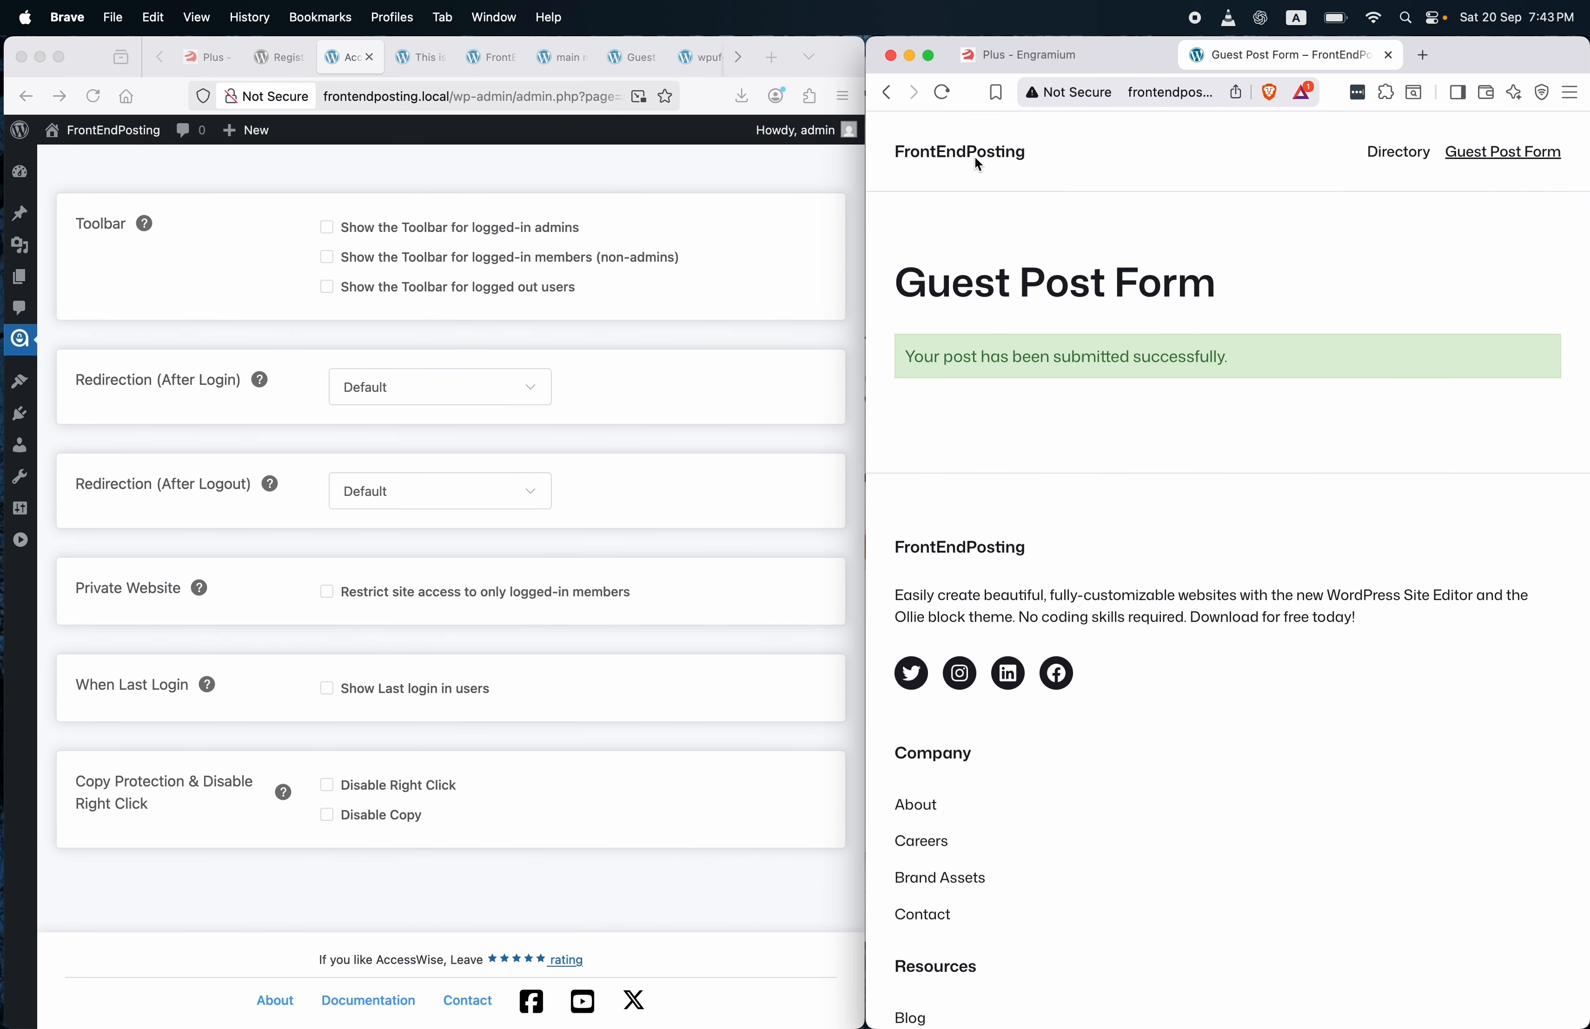
left_click(965, 151)
scroll(1043, 399, "down", 3)
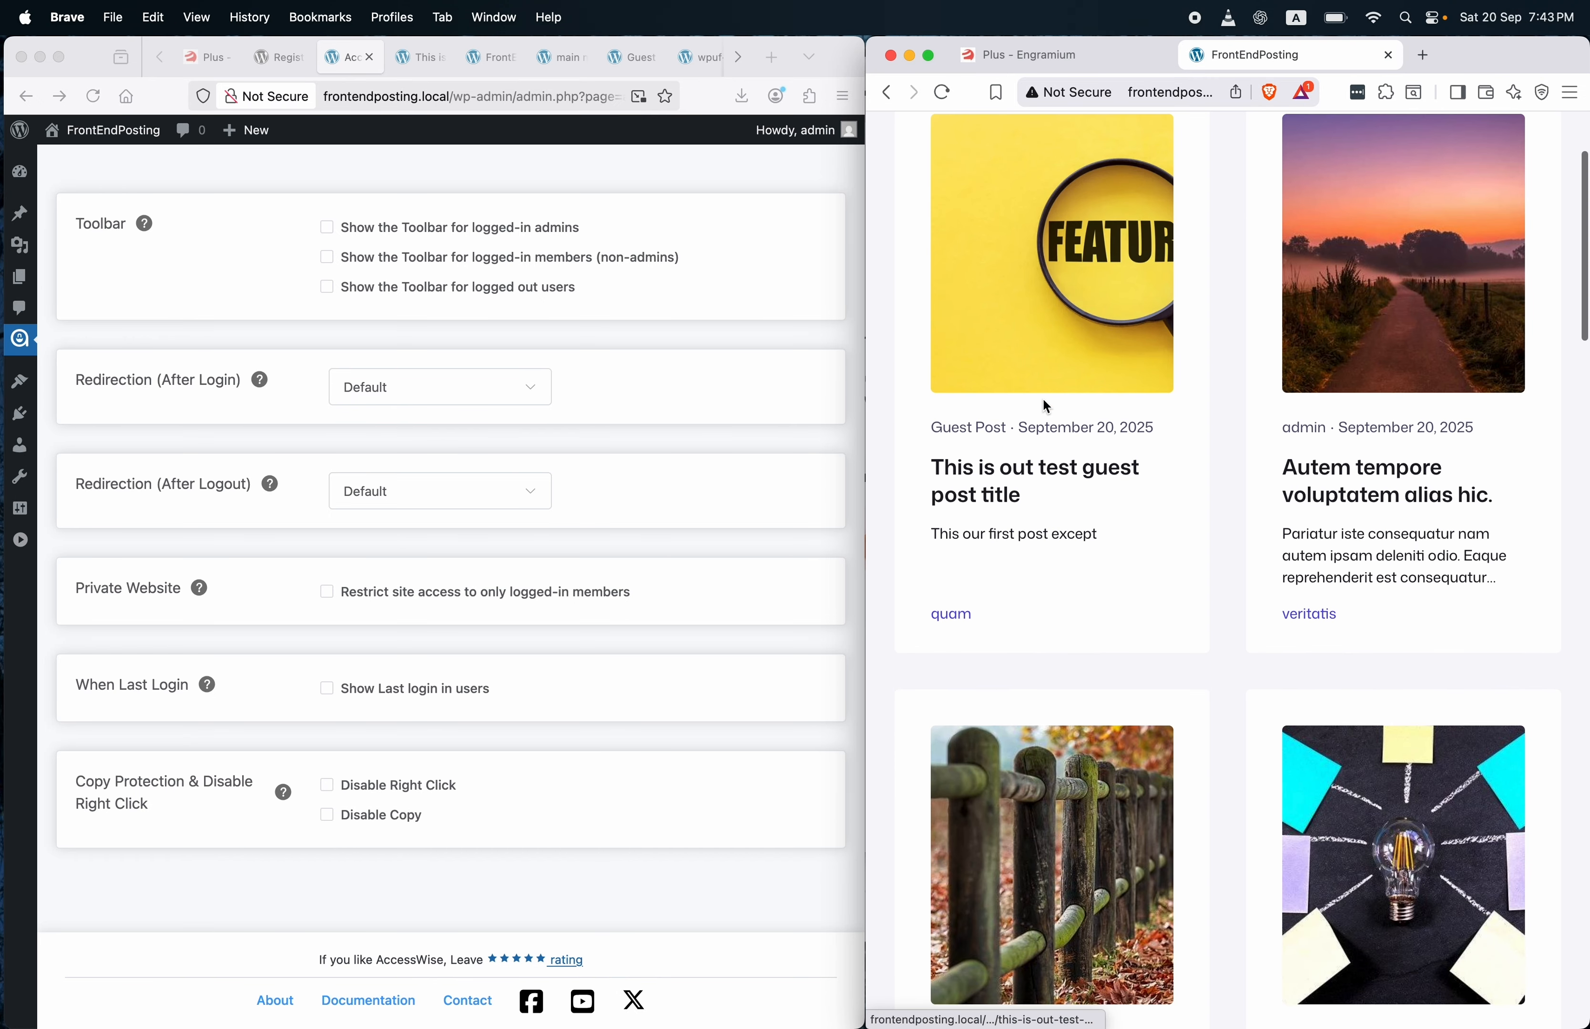
left_click(1039, 475)
scroll(1035, 465, "down", 5)
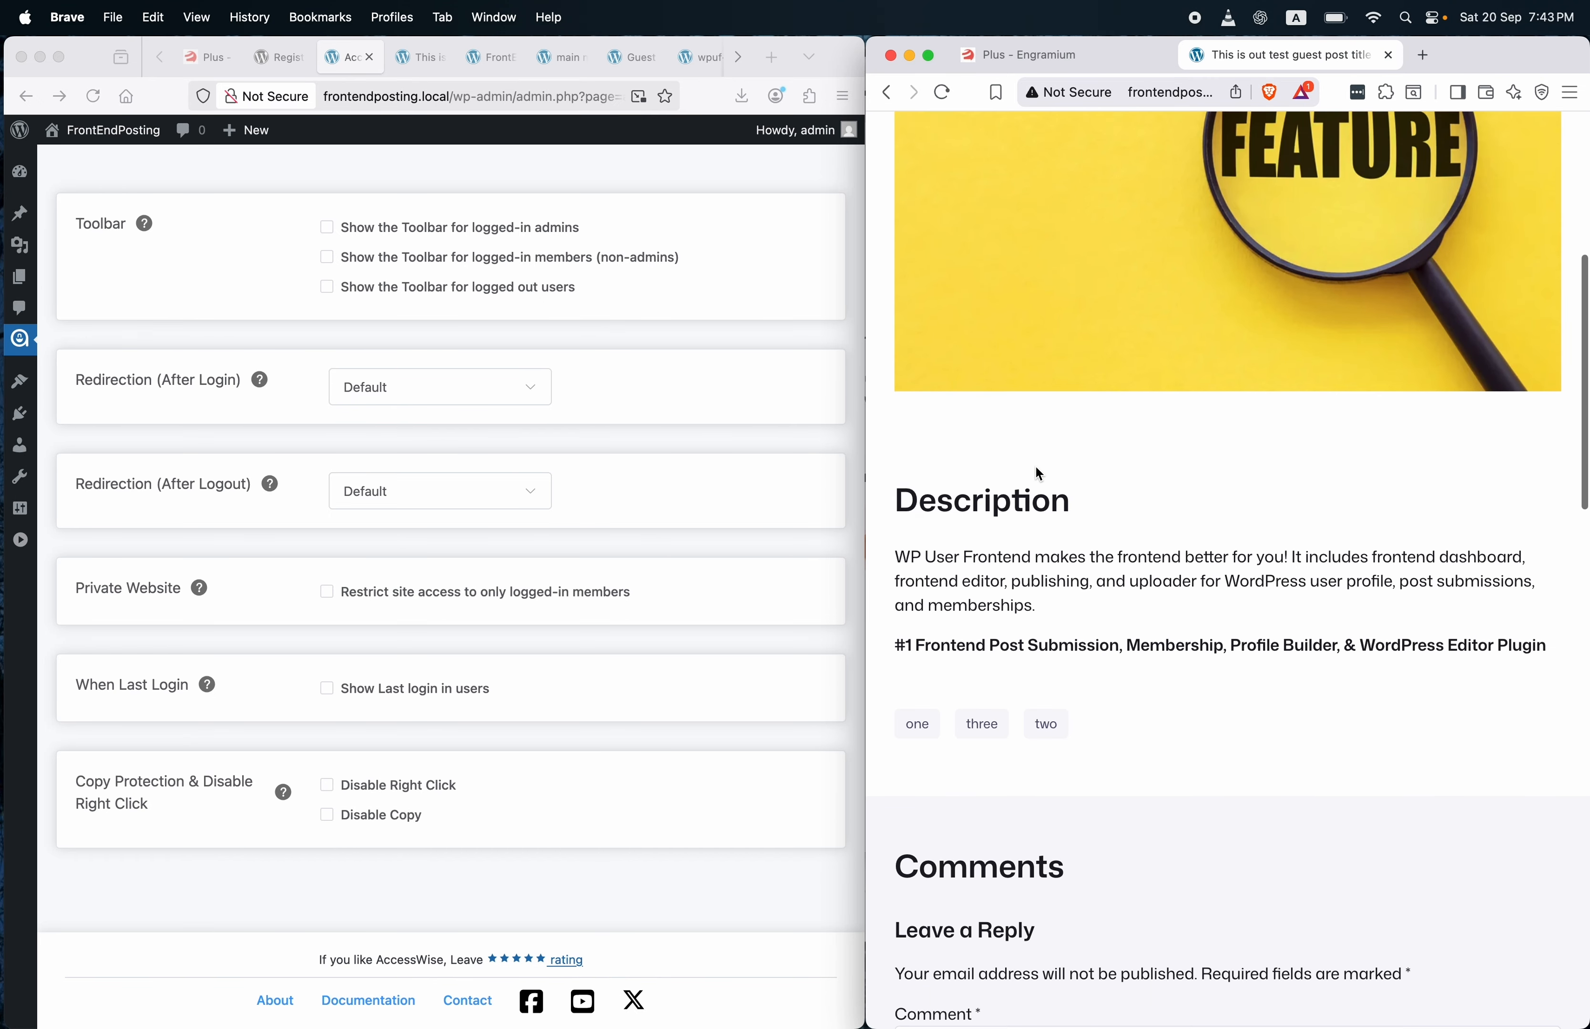
double_click(1011, 558)
triple_click(1013, 561)
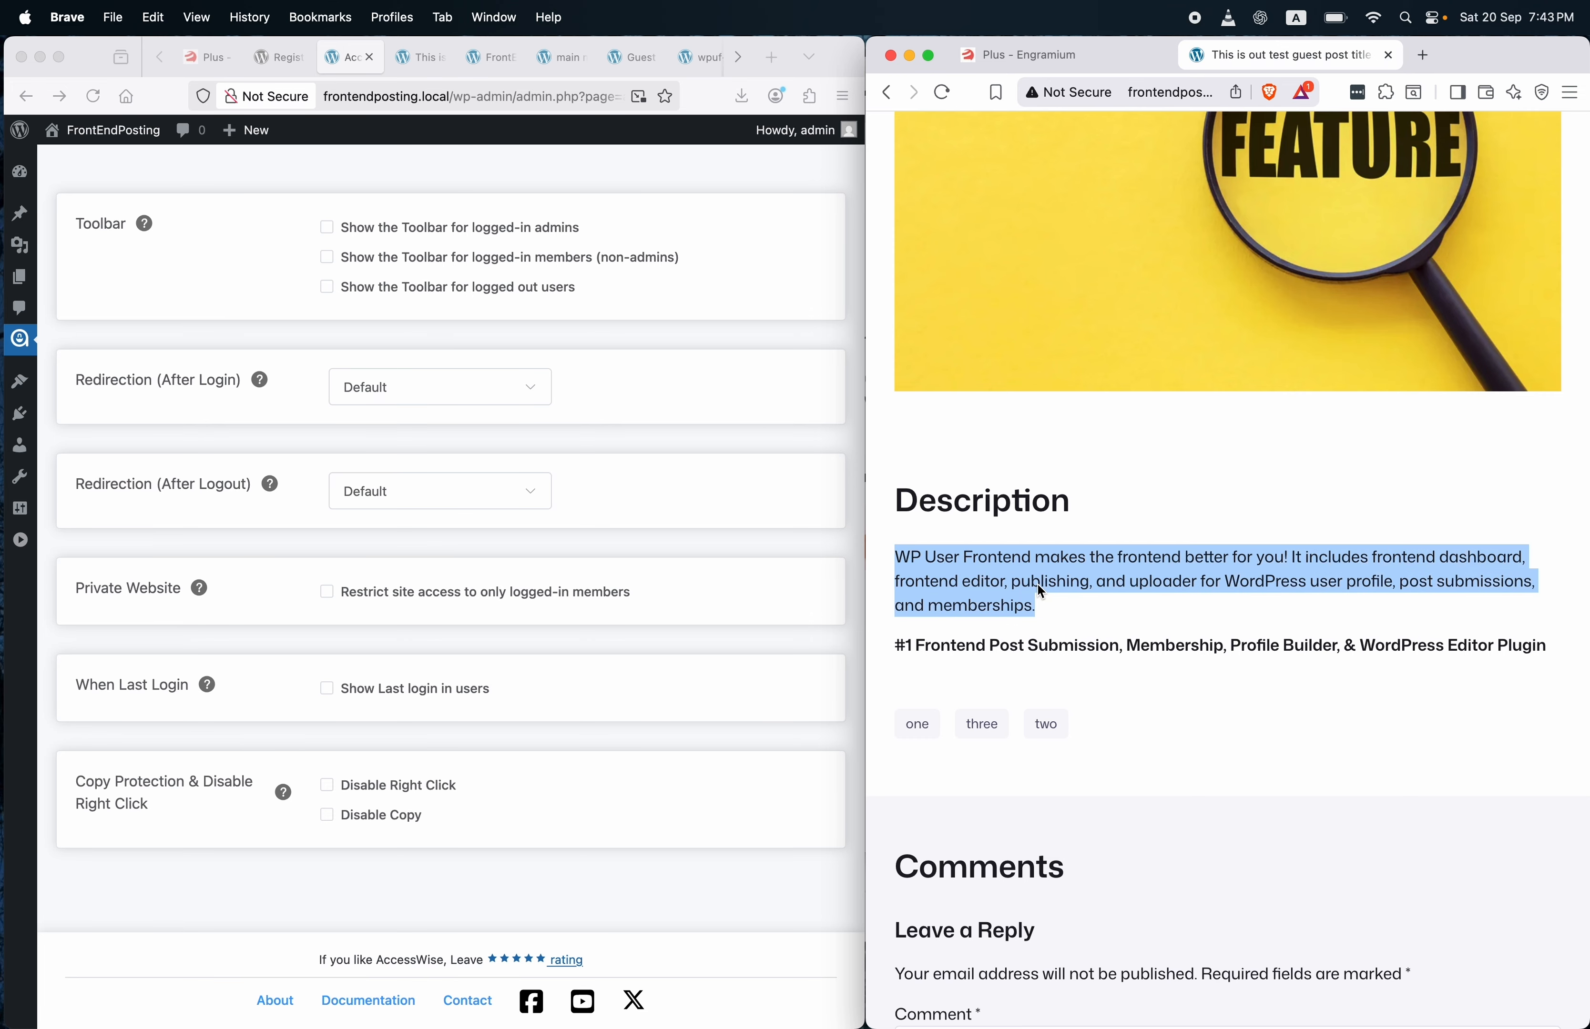
scroll(1038, 583, "up", 8)
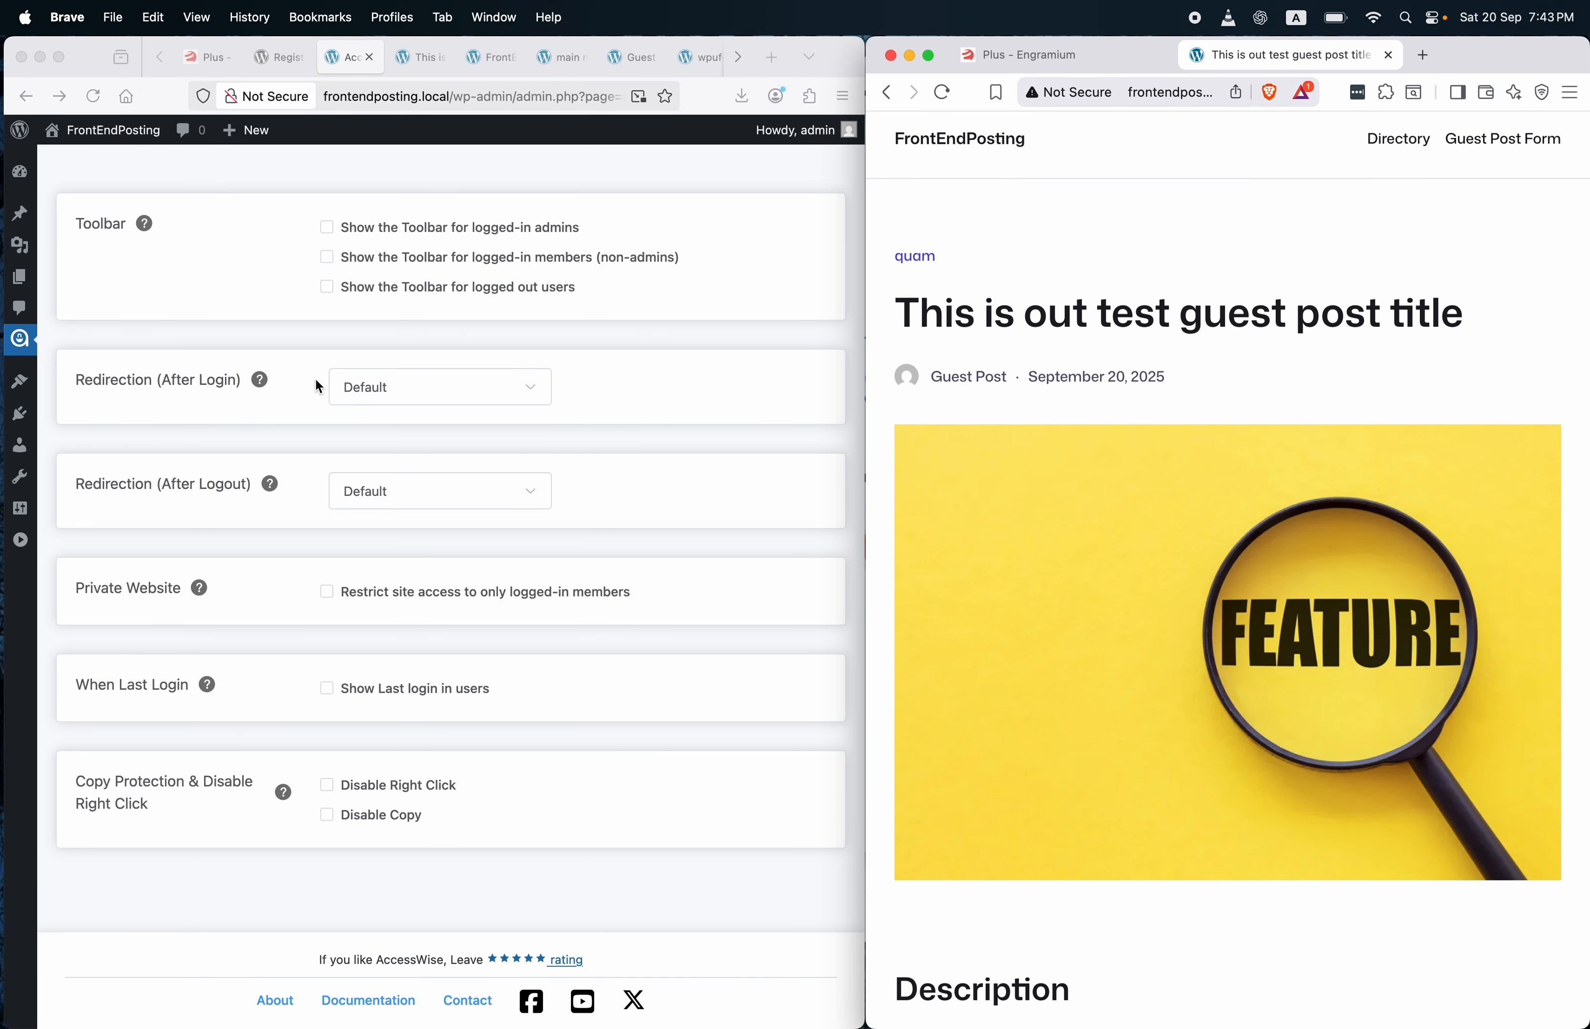
scroll(318, 386, "down", 1)
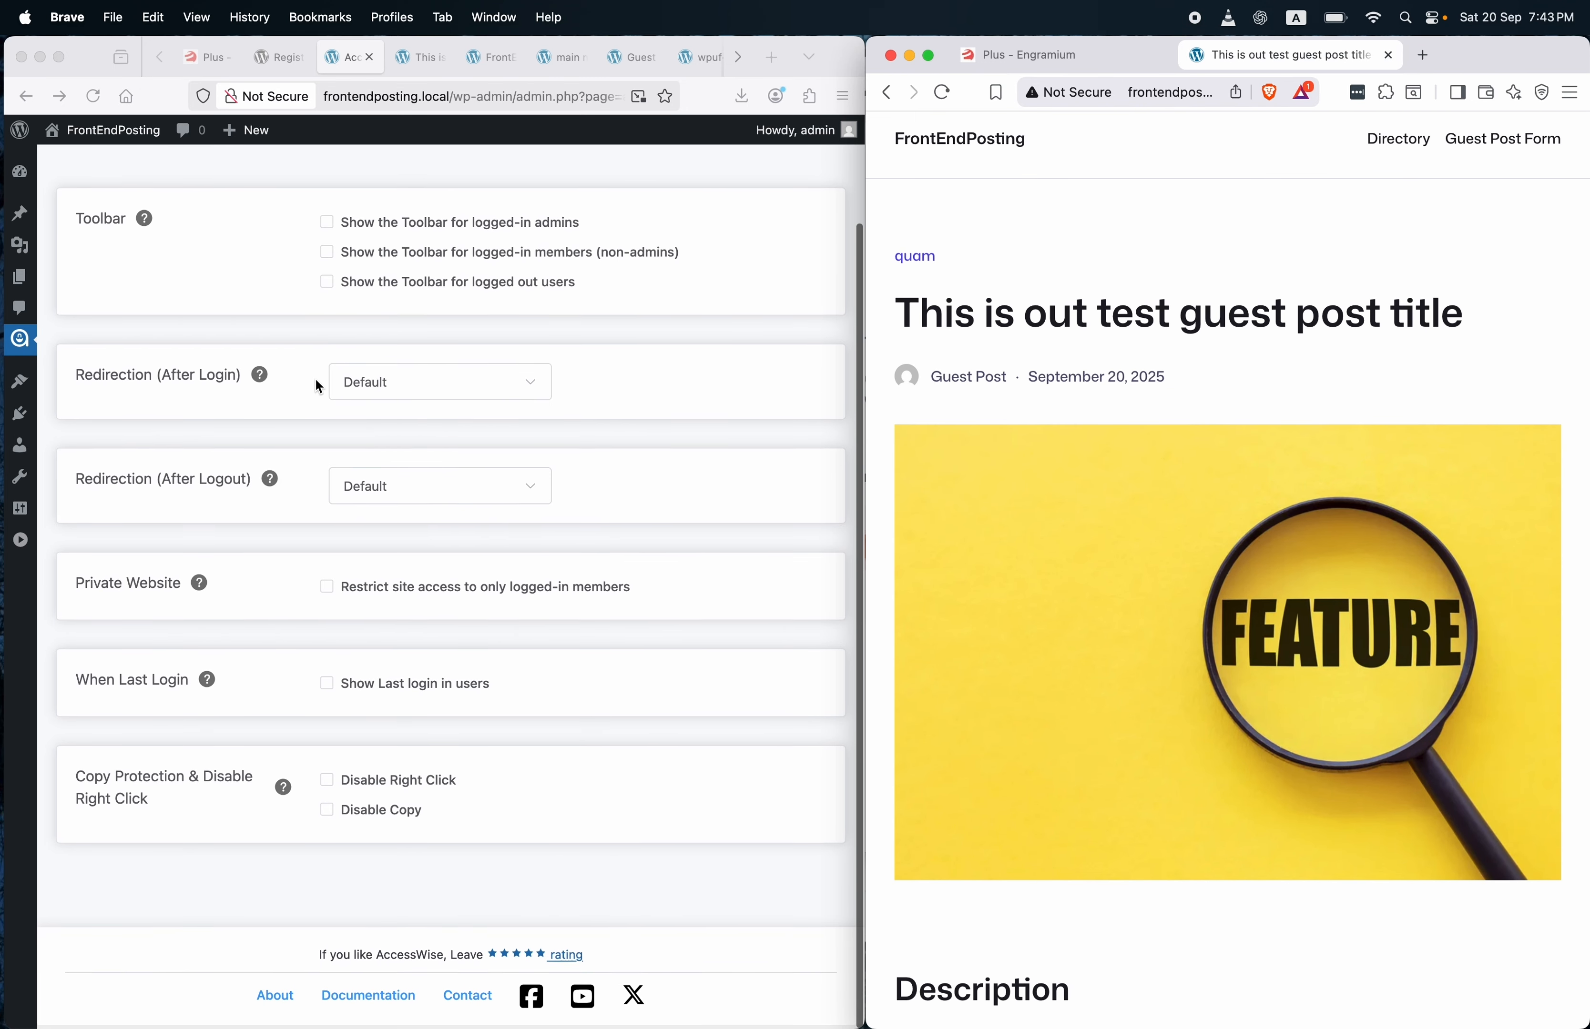
Enable Disable Right Click and Disable Copy, then reload the guest post in the logged-out browser.
left_click(328, 783)
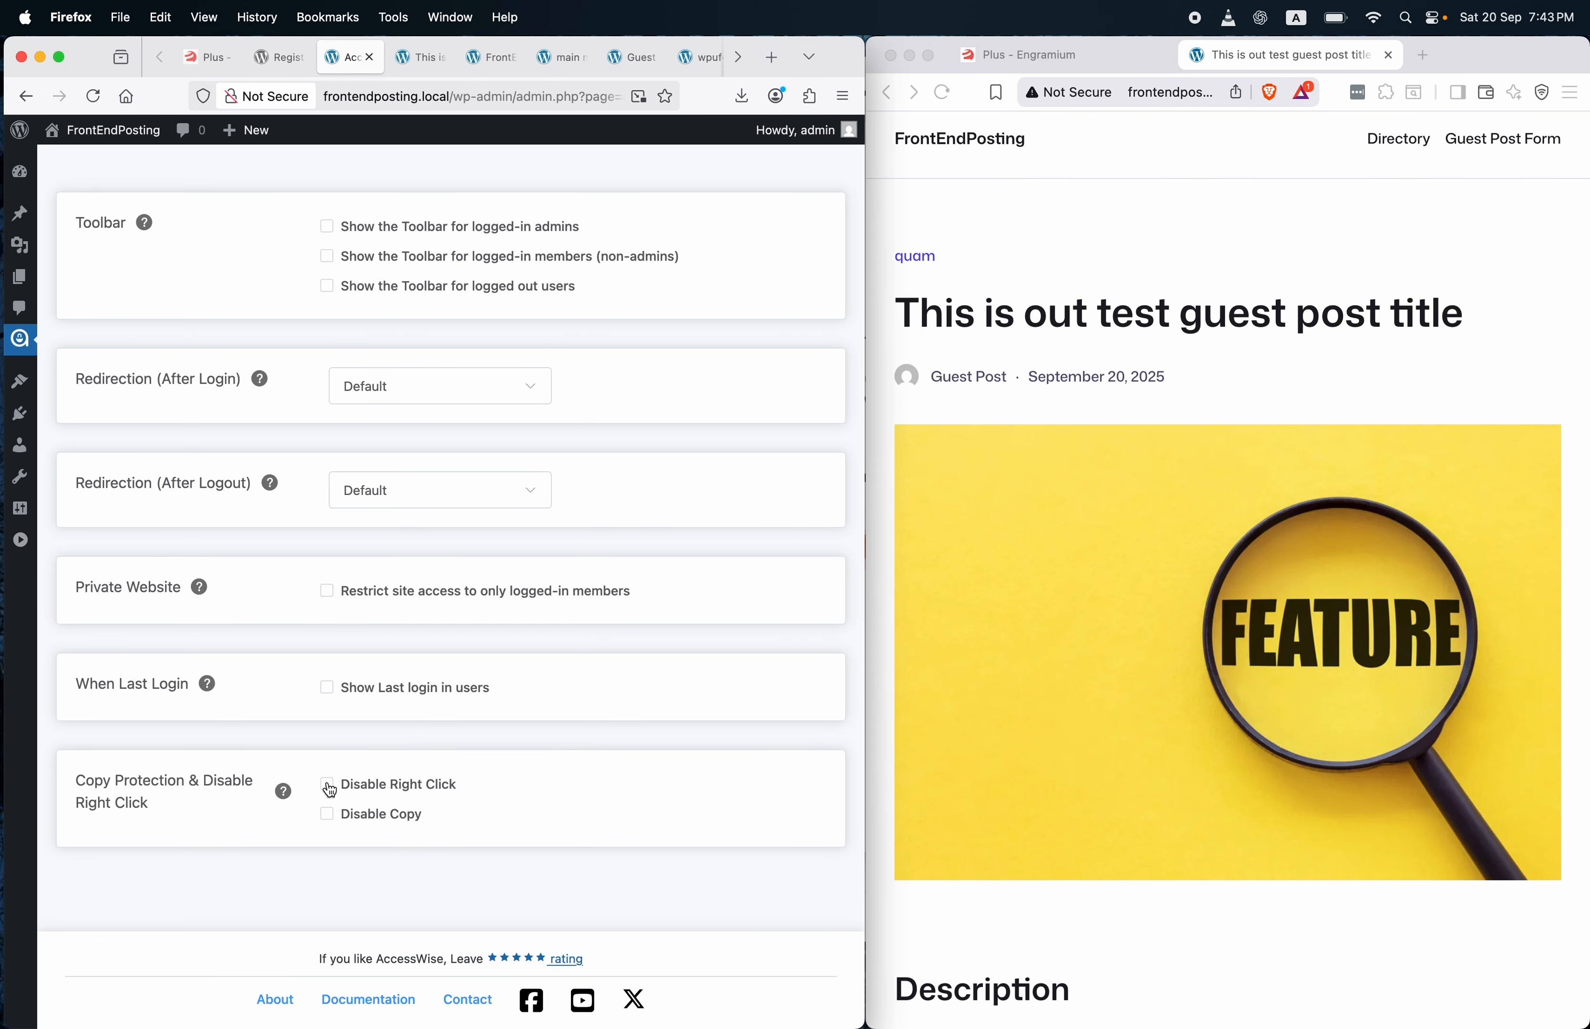
left_click(329, 785)
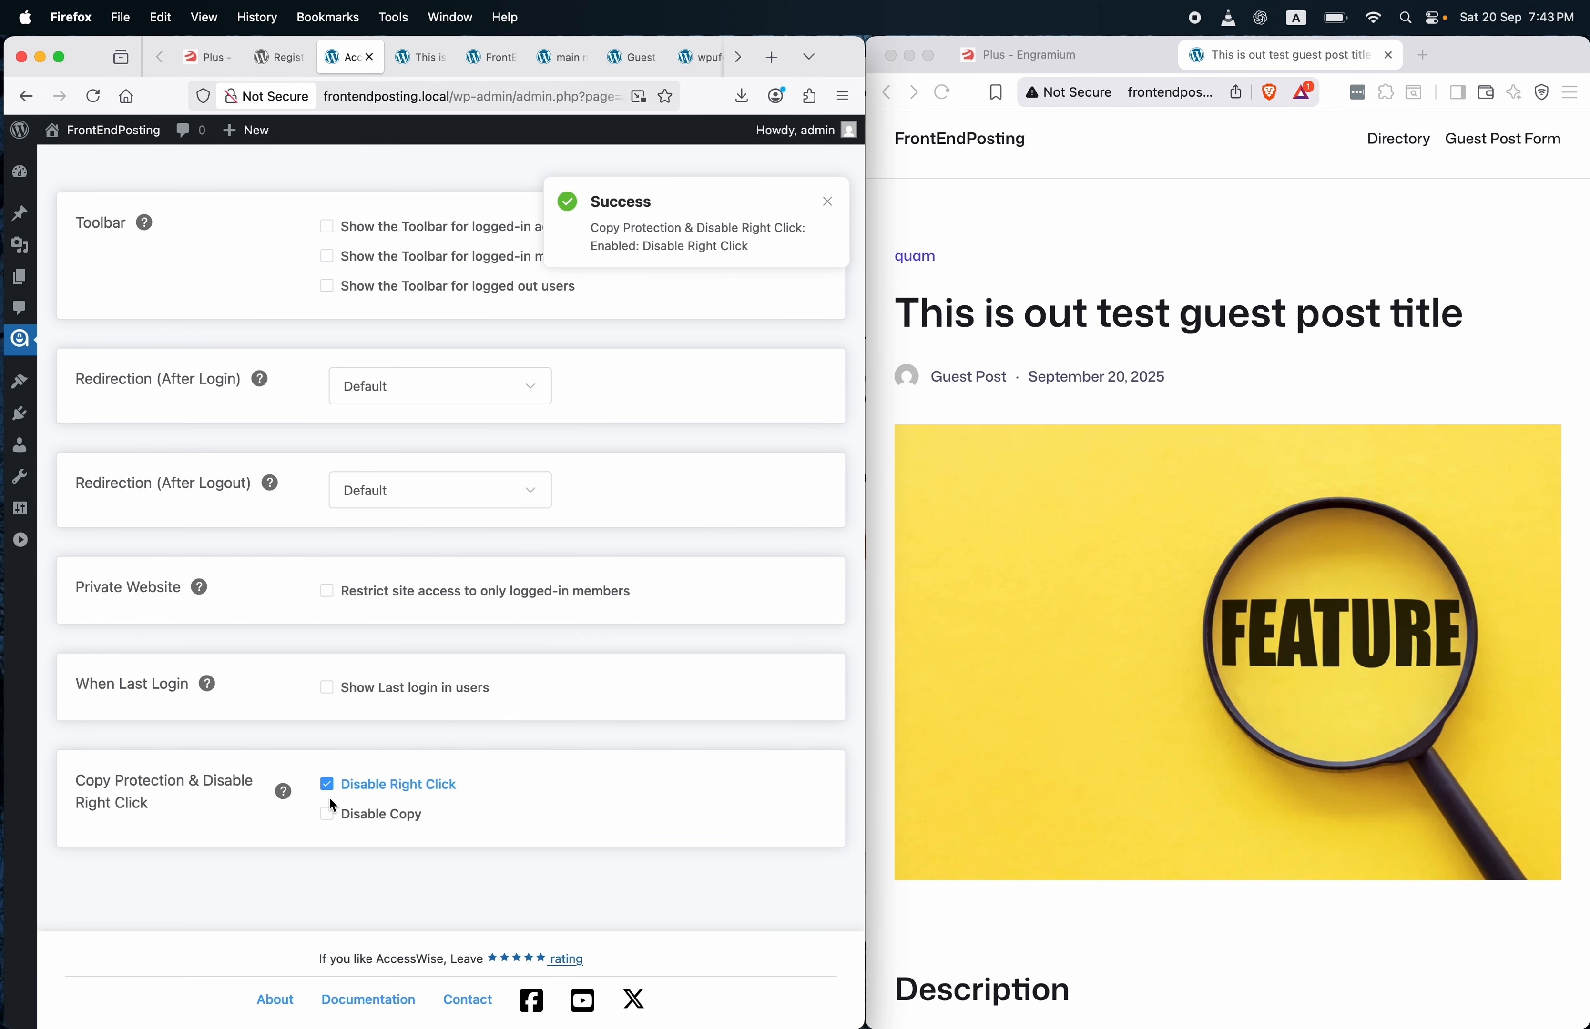
left_click(328, 814)
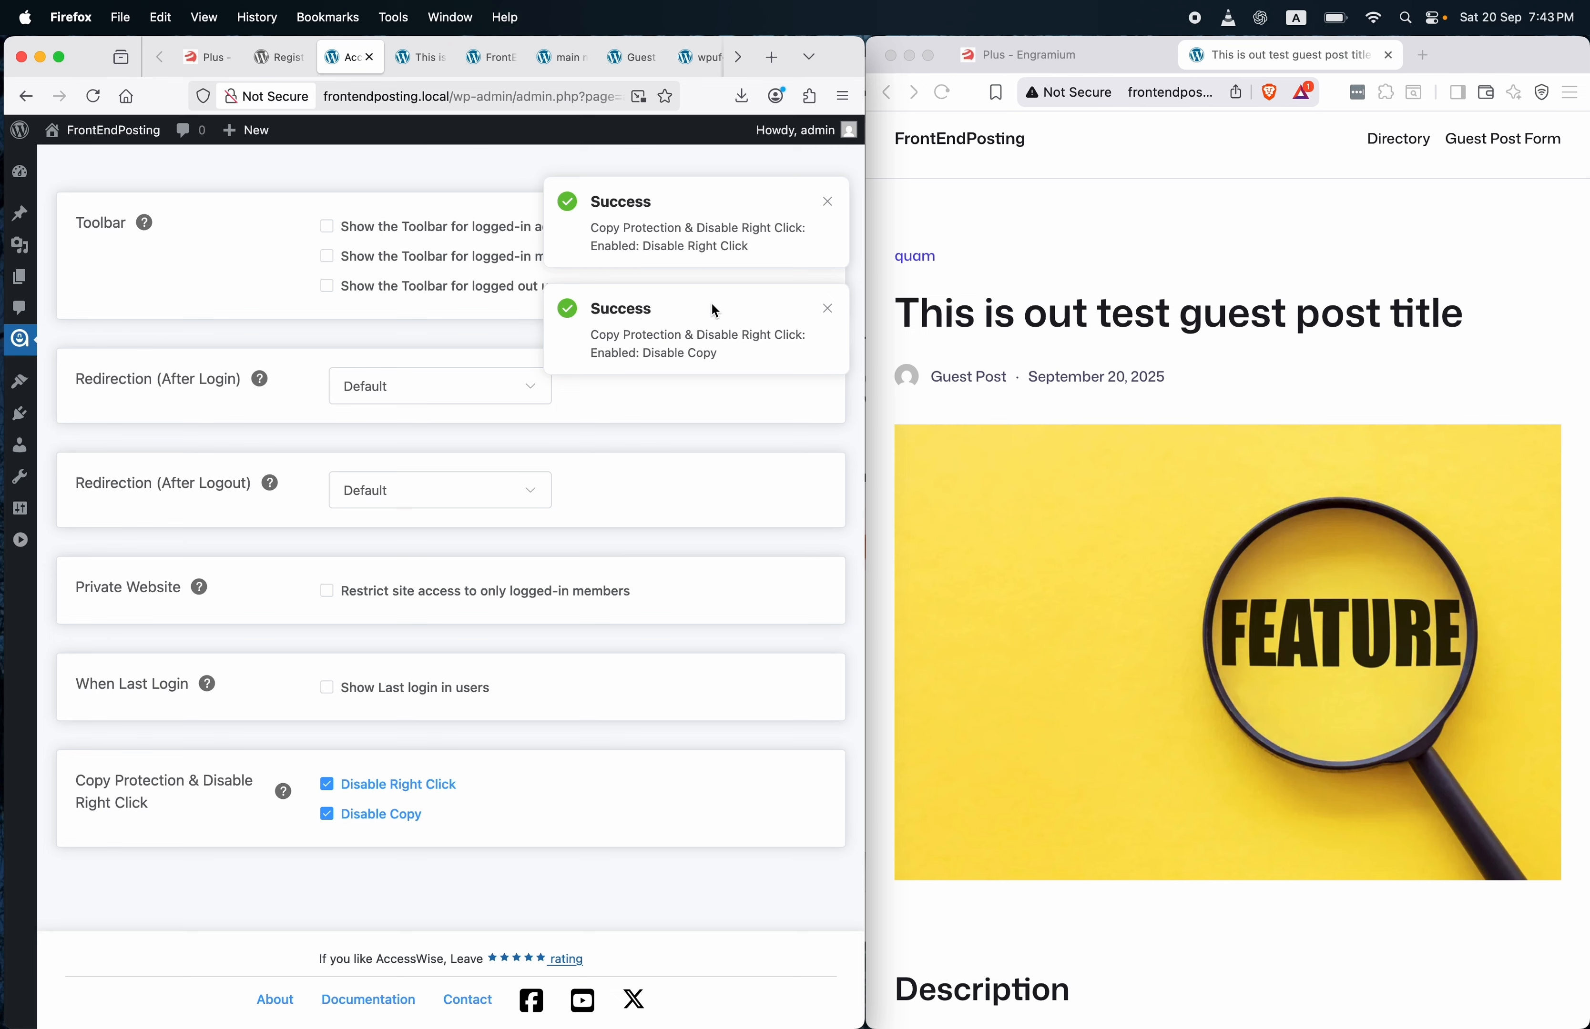
left_click(1050, 211)
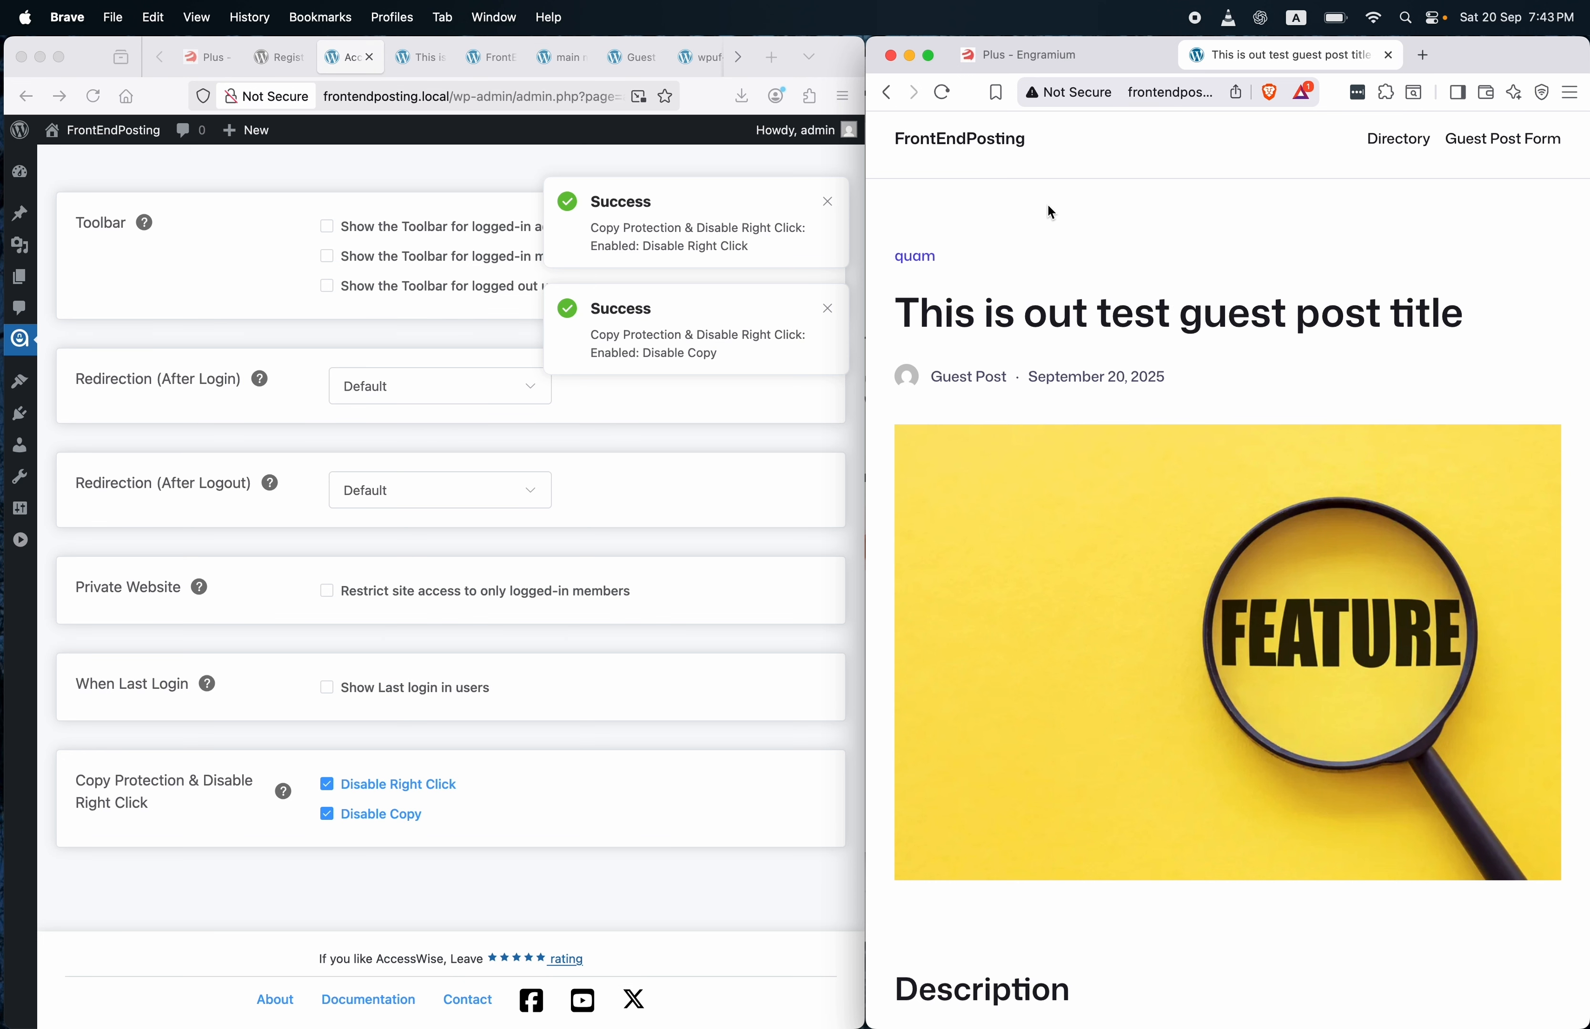
left_click(944, 93)
scroll(1050, 320, "down", 10)
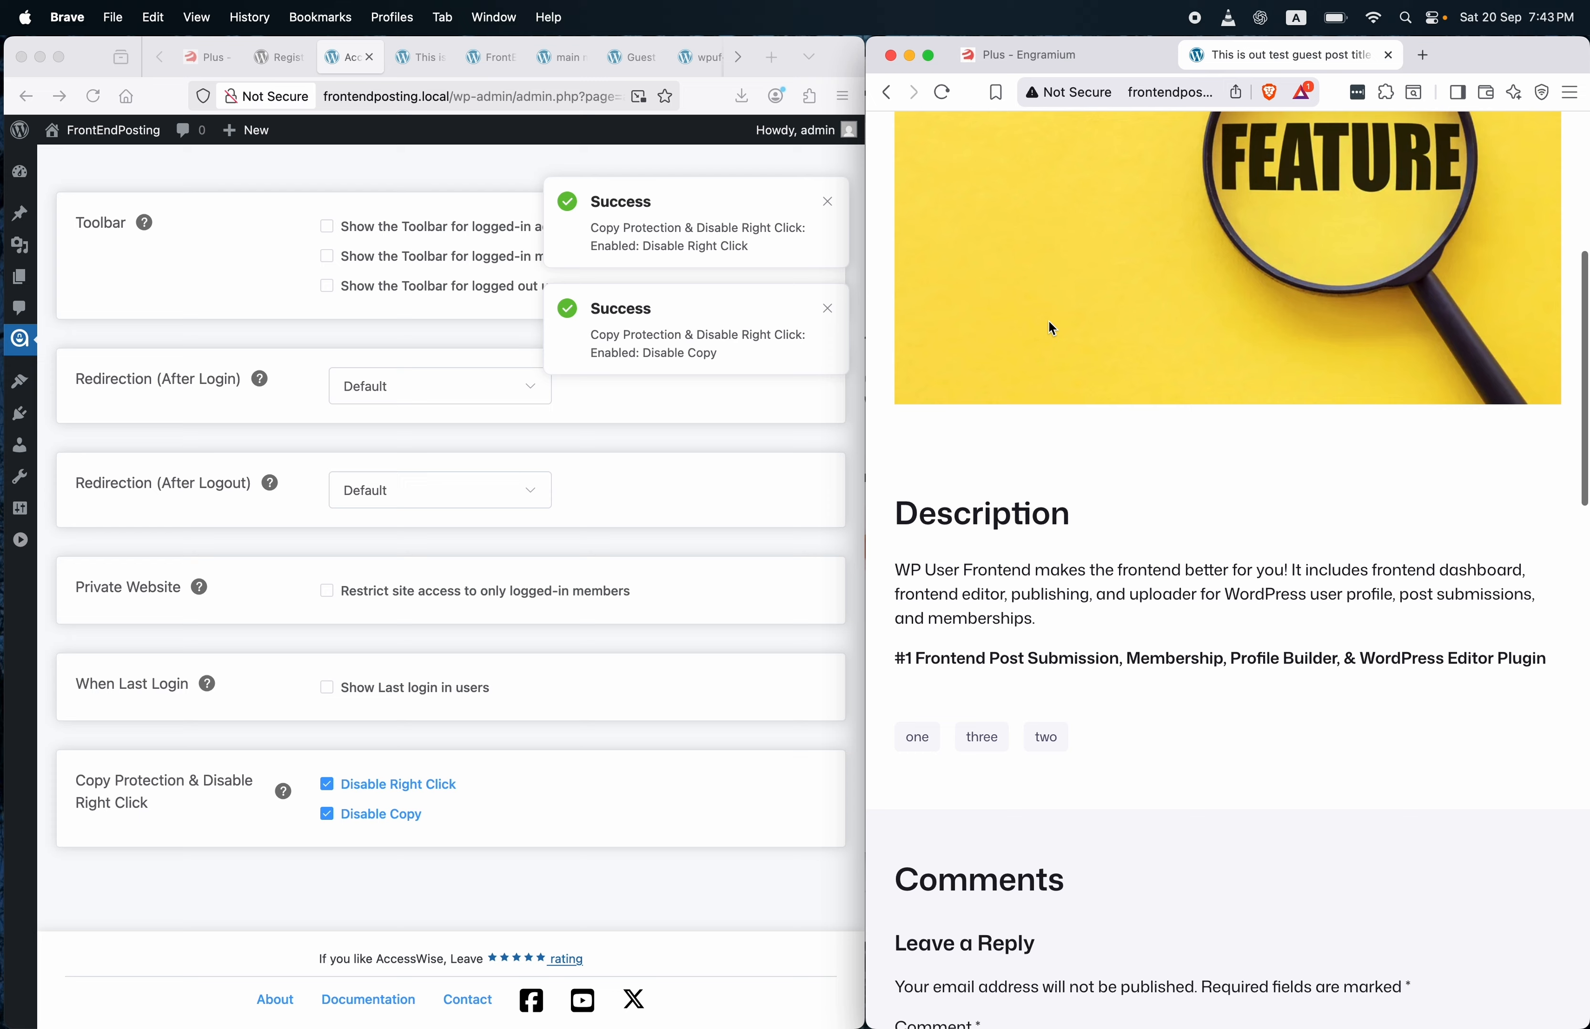